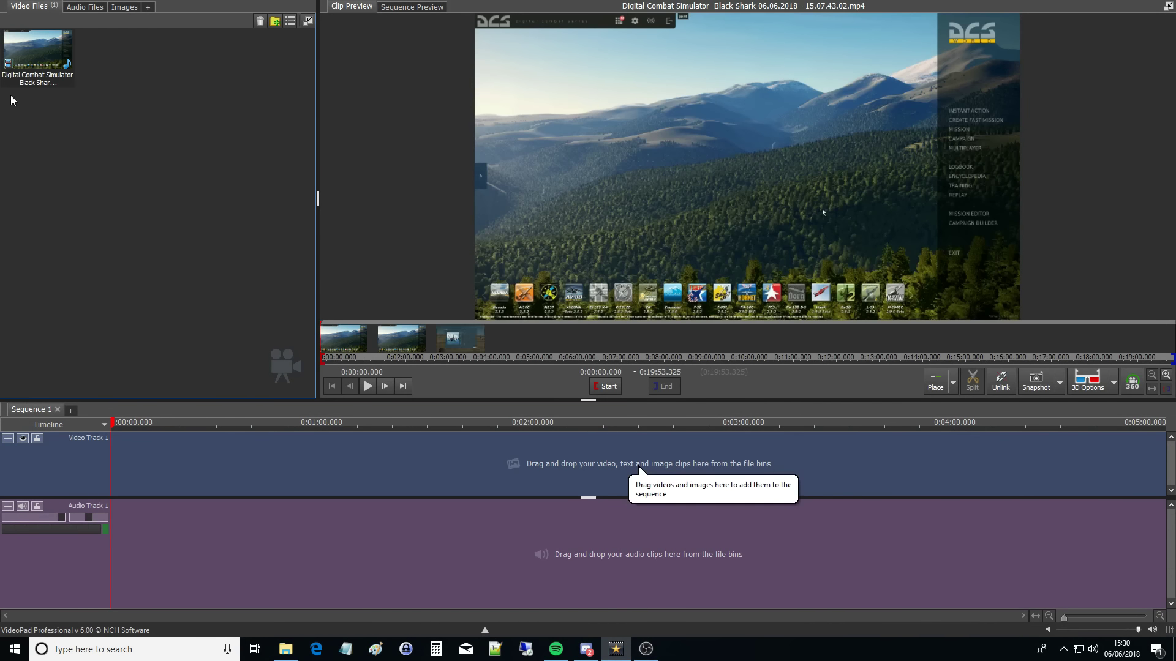
# - Place the Digital Combat Simulator recording on the sequence and play a selected stretch starting at about 0:12:57
pyautogui.click(517, 341)
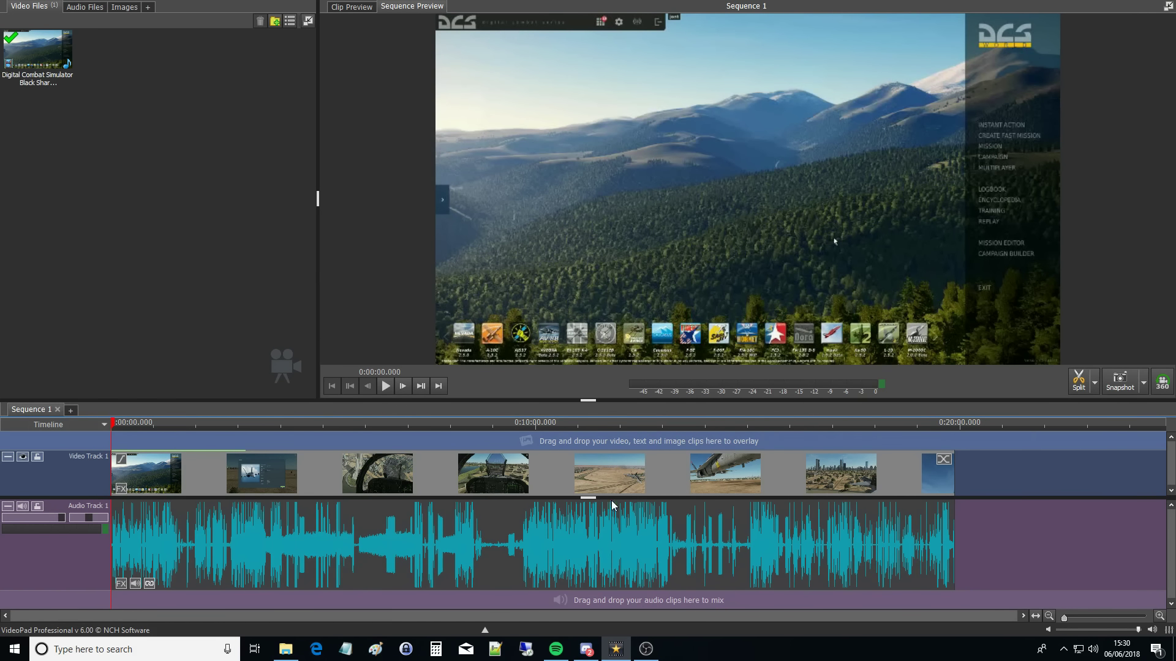
pyautogui.click(652, 450)
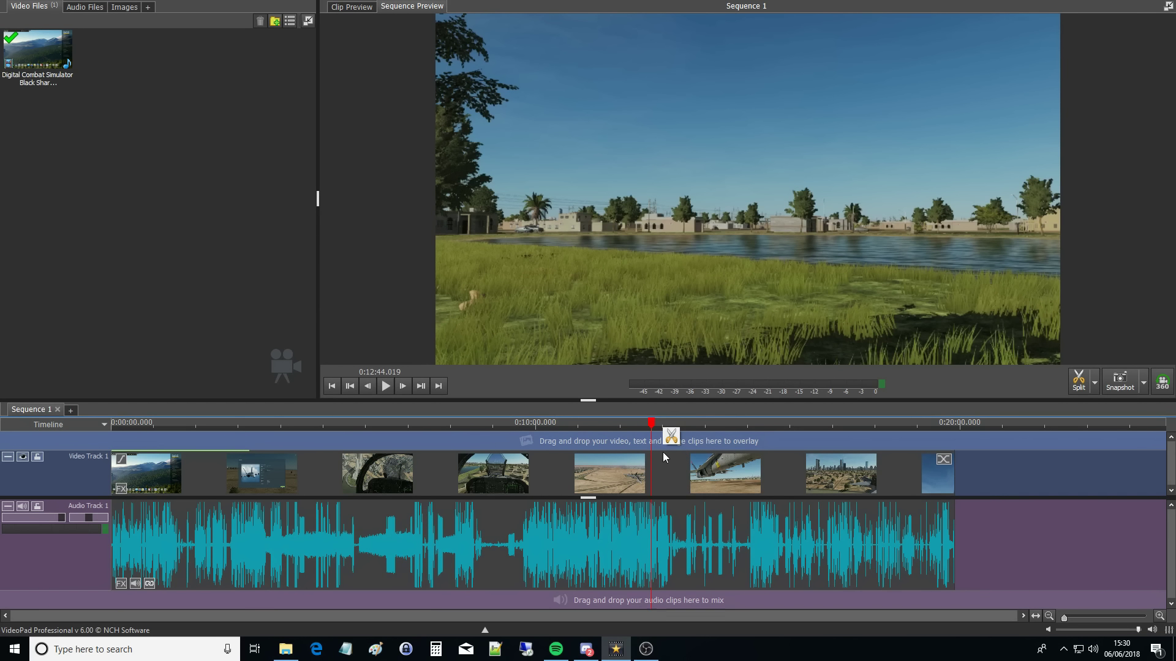
pyautogui.moveTo(659, 449); pyautogui.dragTo(682, 453)
pyautogui.click(385, 386)
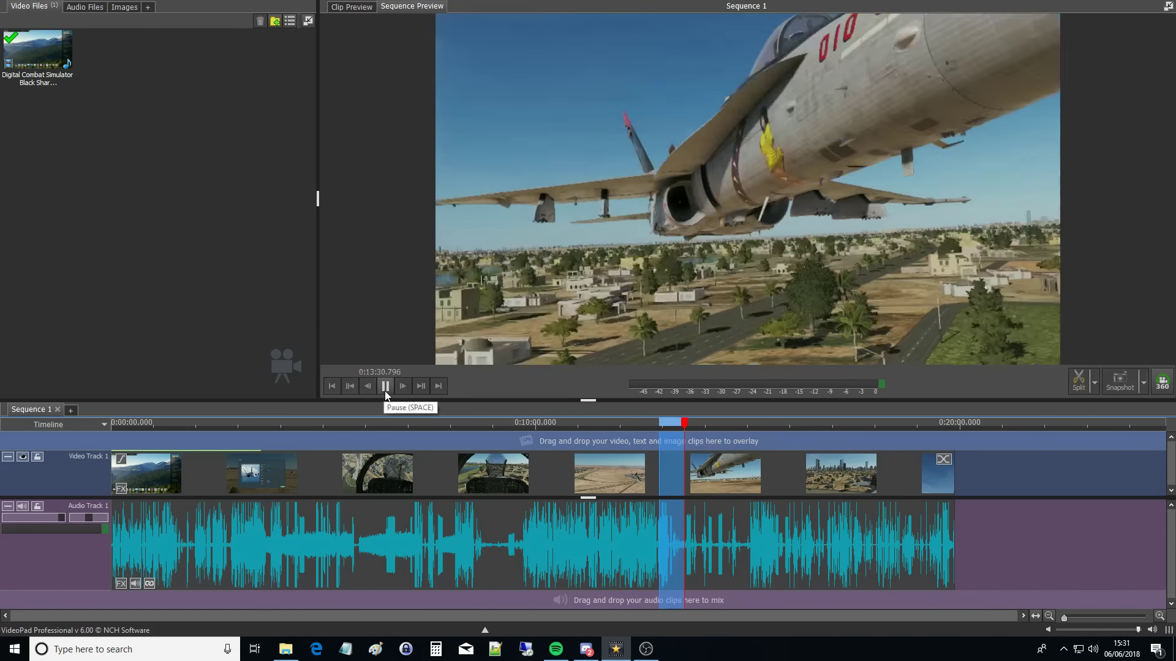
# - Locate the start of the loud audio passage, split the clip at 0:13:11.040 and delete everything before it
pyautogui.scroll(5, 688, 485)
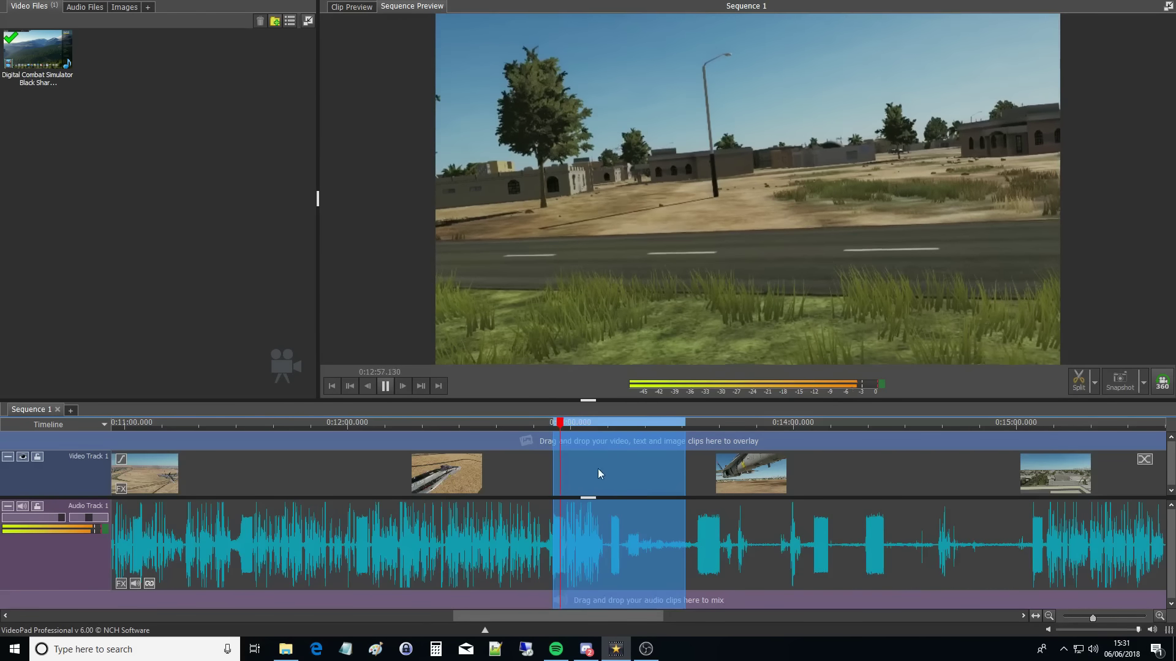
pyautogui.click(699, 444)
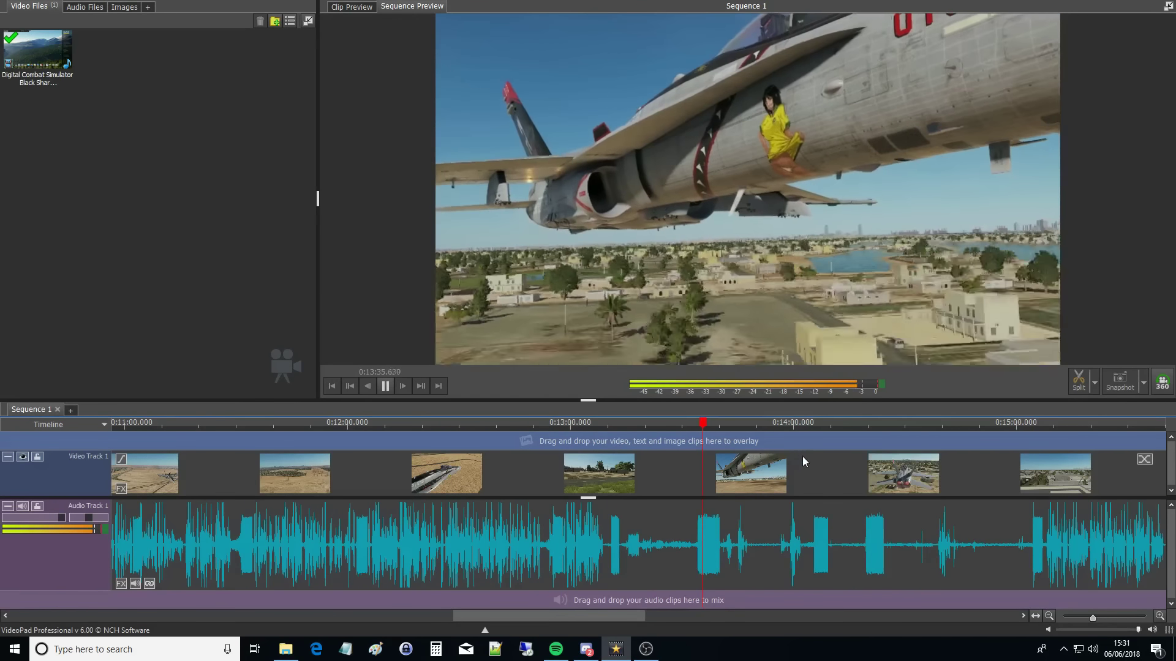
pyautogui.click(806, 440)
pyautogui.click(611, 440)
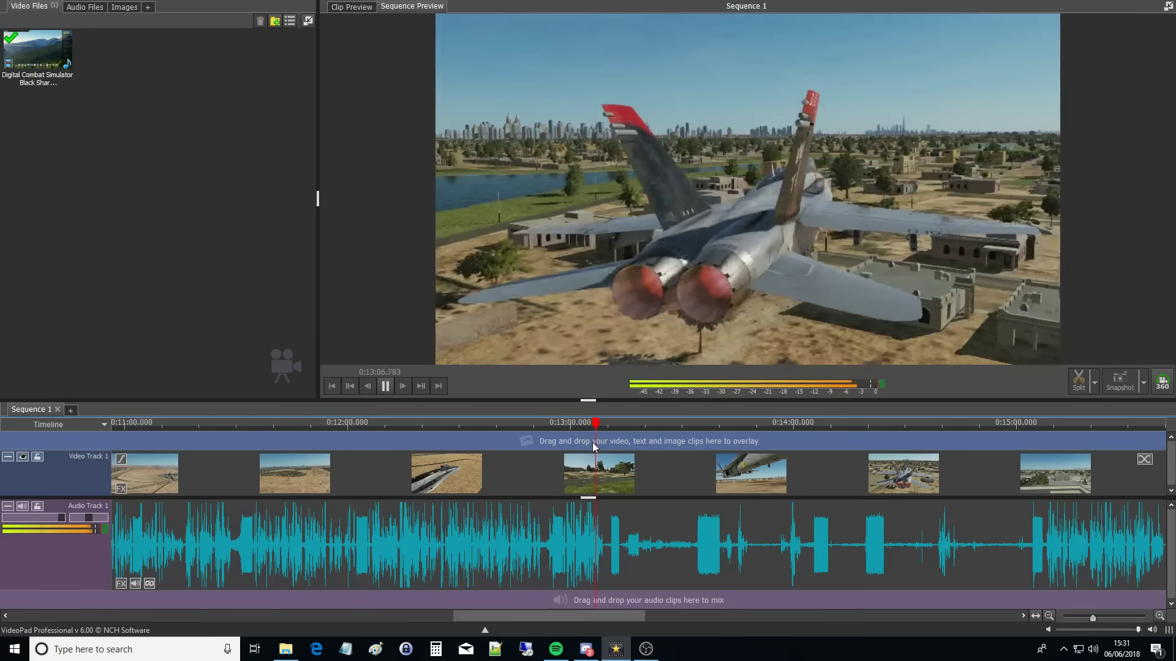
pyautogui.scroll(3, 594, 461)
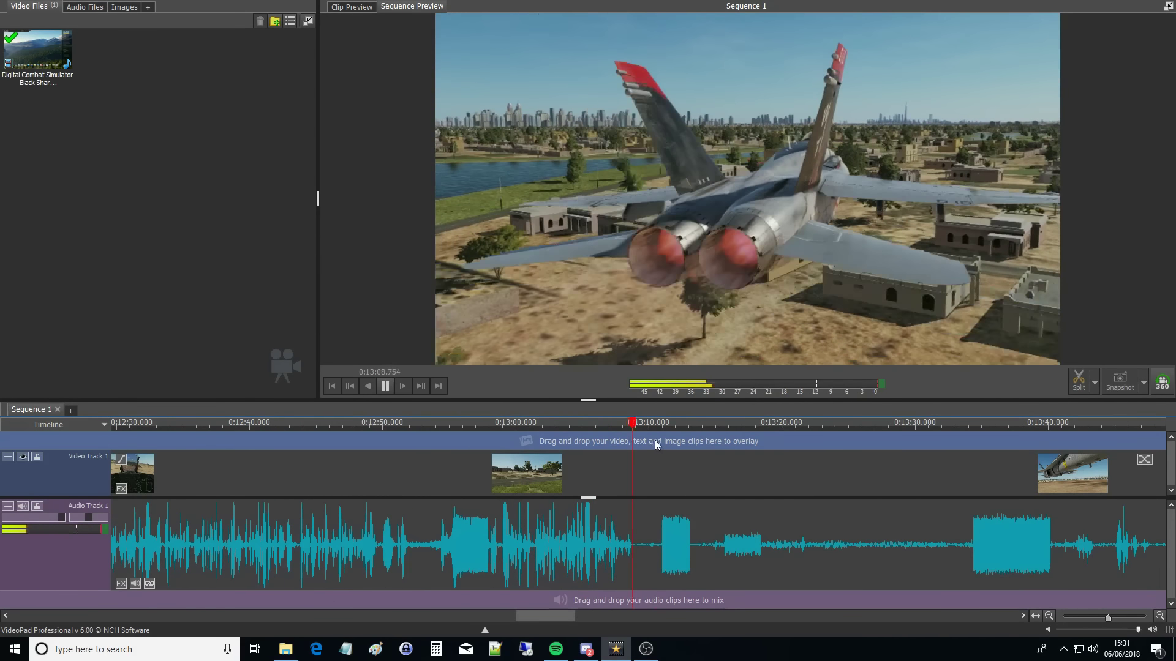
pyautogui.scroll(1, 670, 464)
pyautogui.scroll(3, 667, 463)
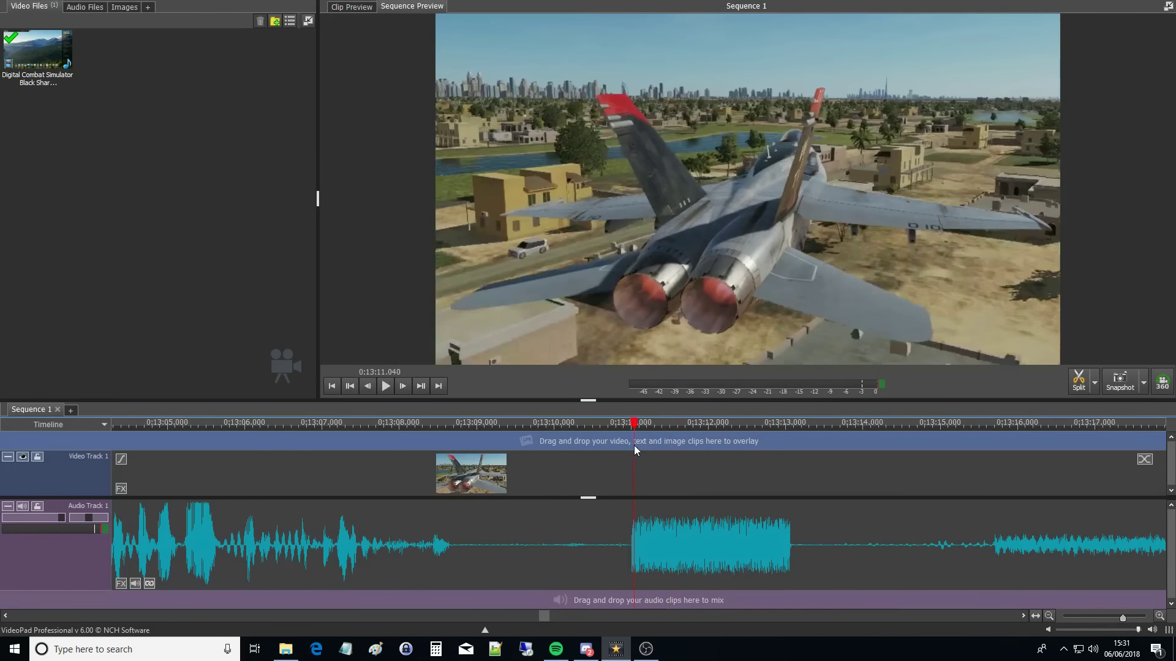
pyautogui.click(634, 445)
pyautogui.click(430, 457)
pyautogui.press('Delete')
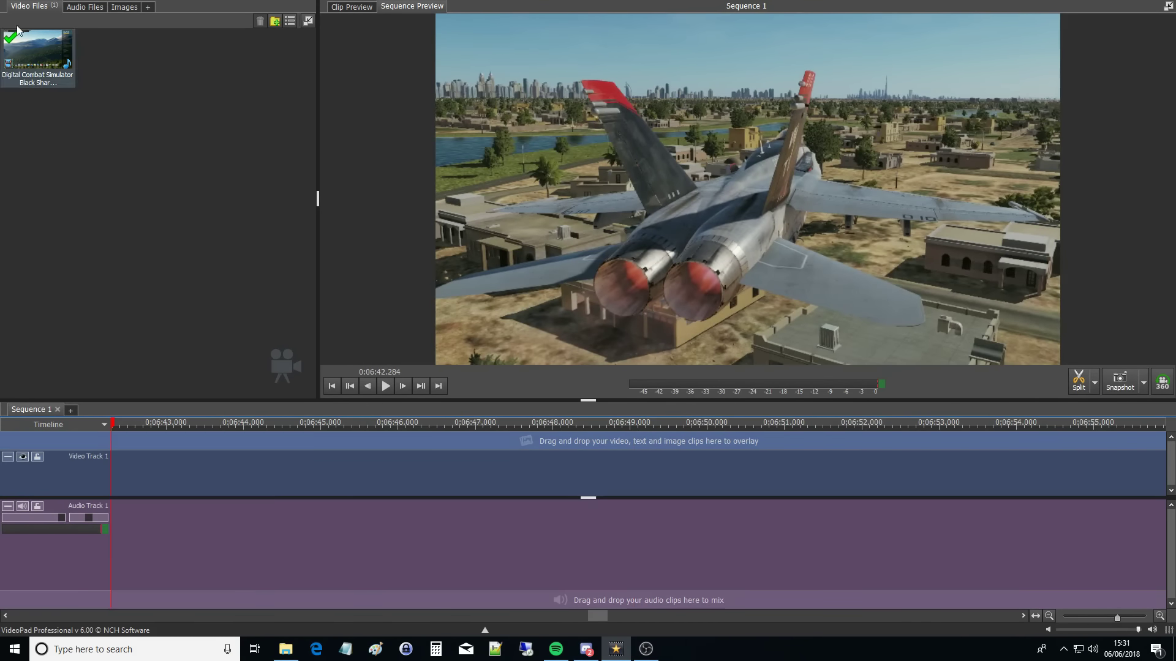
# - Save the project as 6-6-18a in the current folder
pyautogui.hotkey('ctrl', 's')
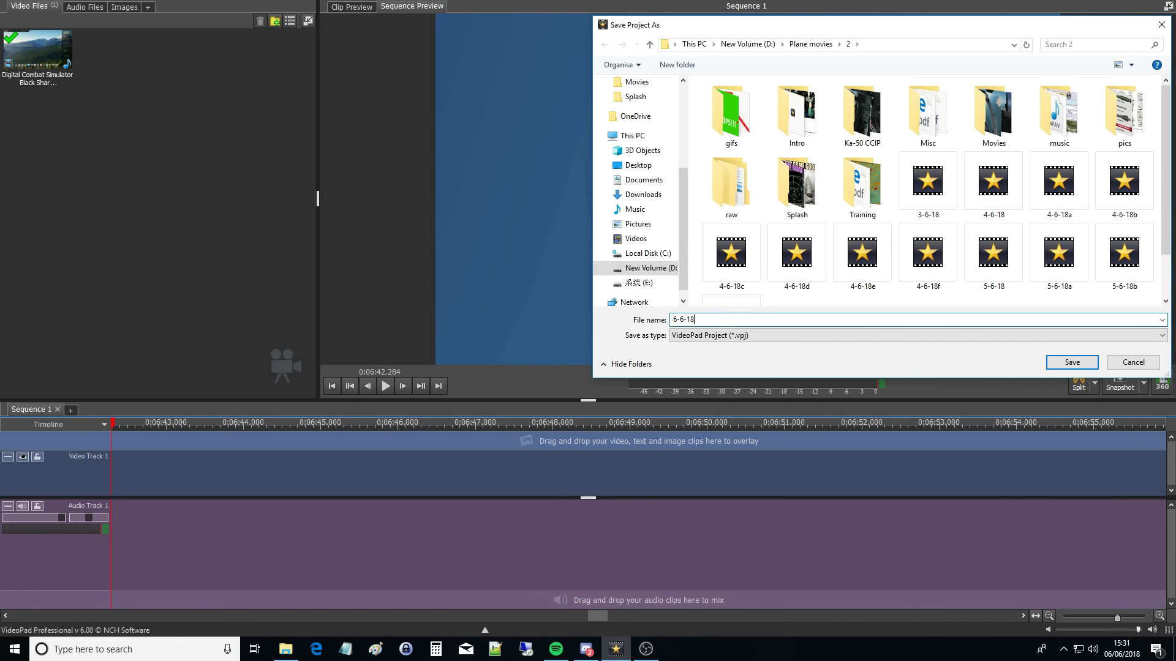
pyautogui.write('6-6-18a')
pyautogui.press('Return')
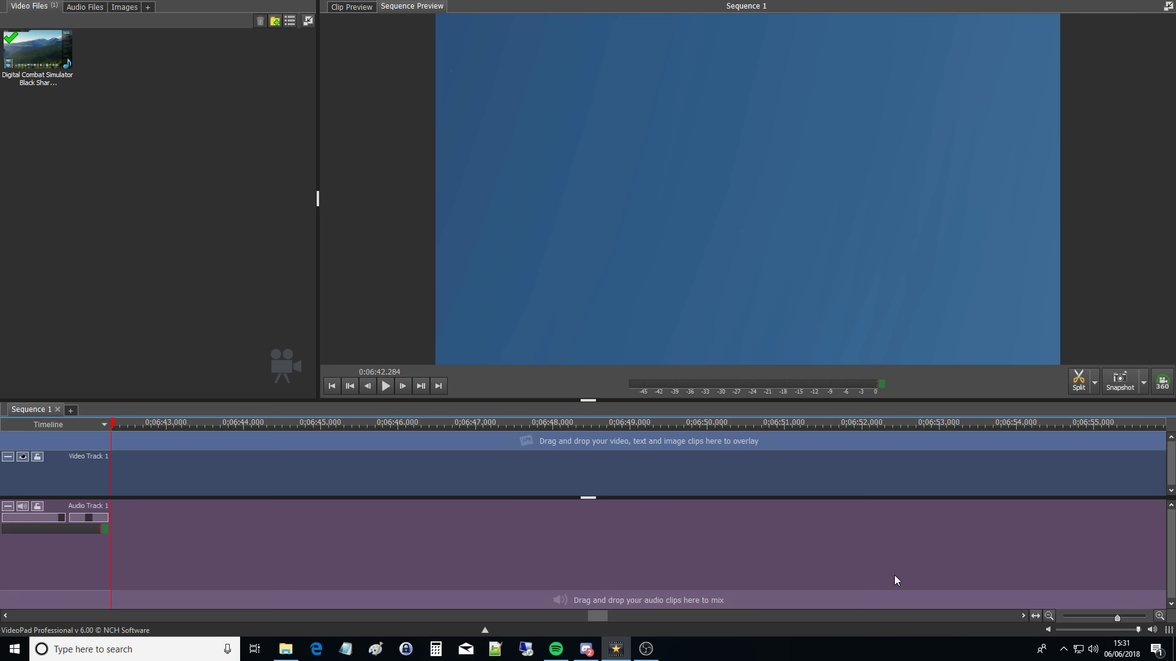
# - Bring back the removed opening section and delete the footage before the 0:13:11.040 split again
pyautogui.click(157, 267)
pyautogui.scroll(-4, 410, 472)
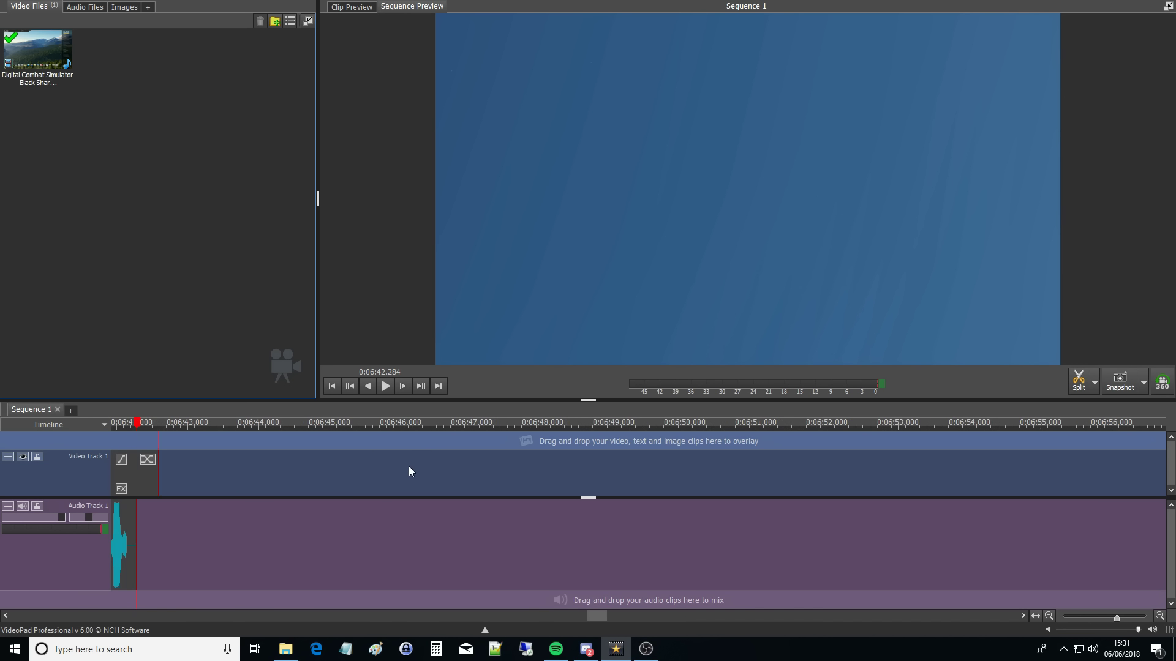
pyautogui.scroll(-2, 467, 479)
pyautogui.scroll(-4, 466, 479)
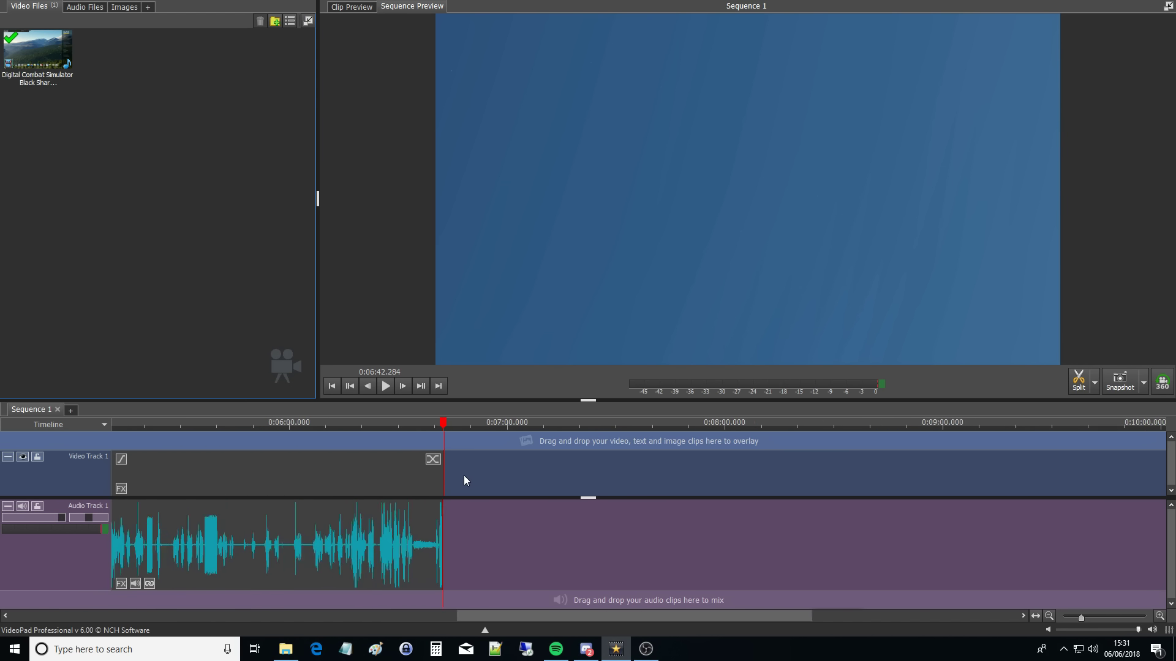
pyautogui.click(439, 489)
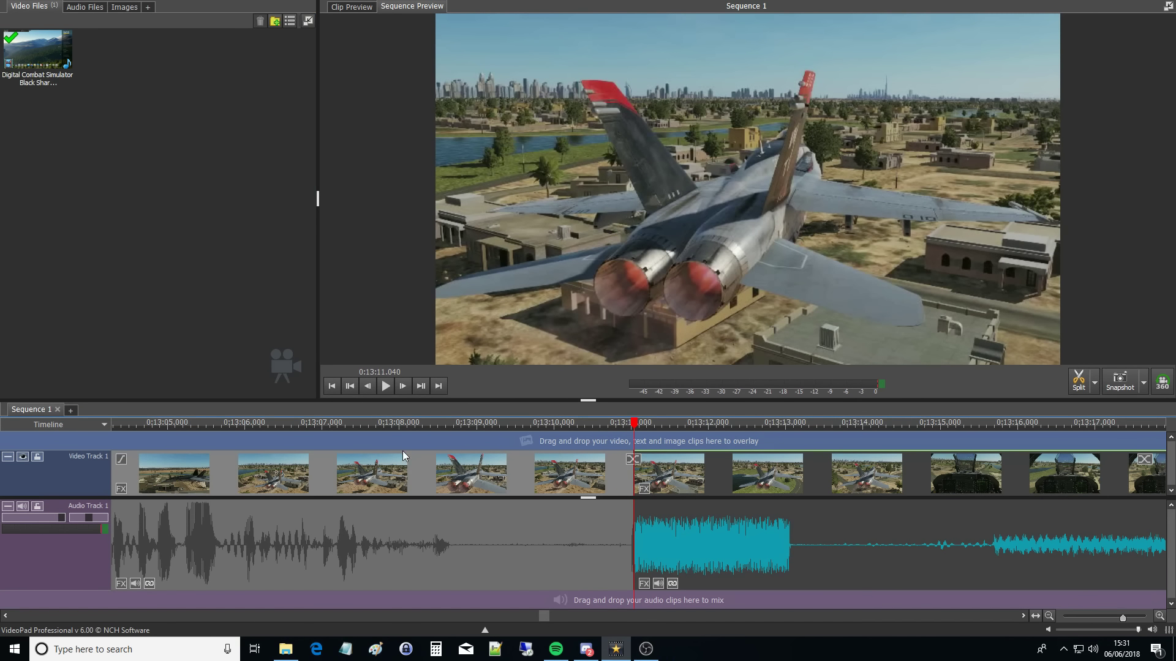
pyautogui.press('Delete')
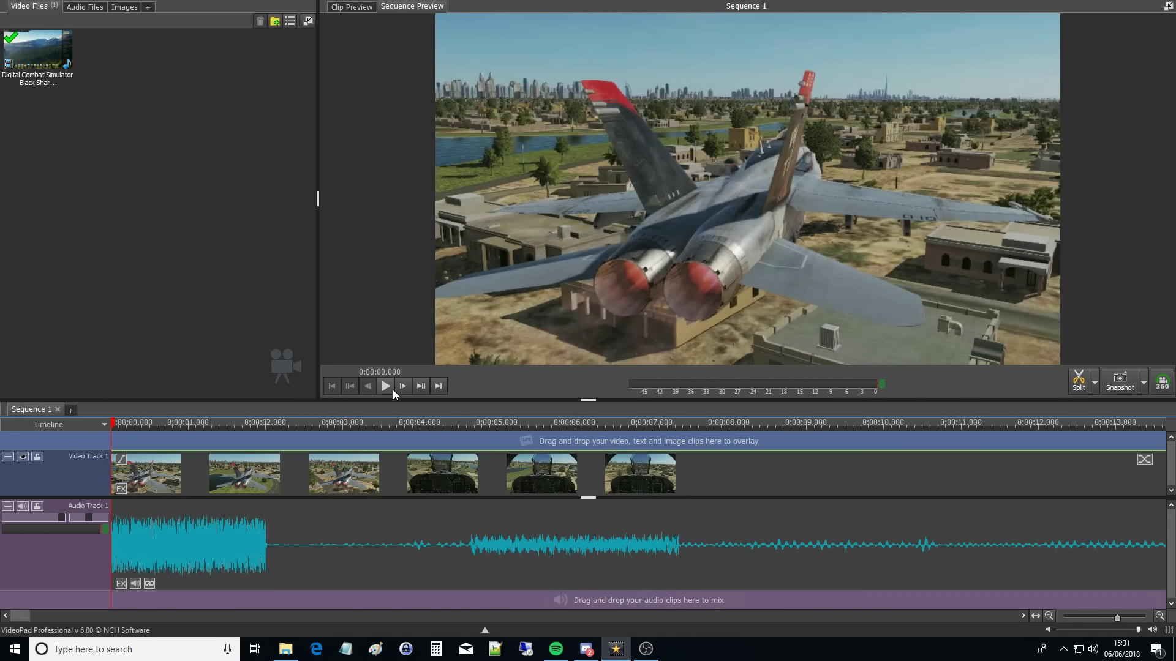
# - Play the start of the sequence and split the clip at 0:00:01.959, near the end of the loud audio
pyautogui.click(392, 389)
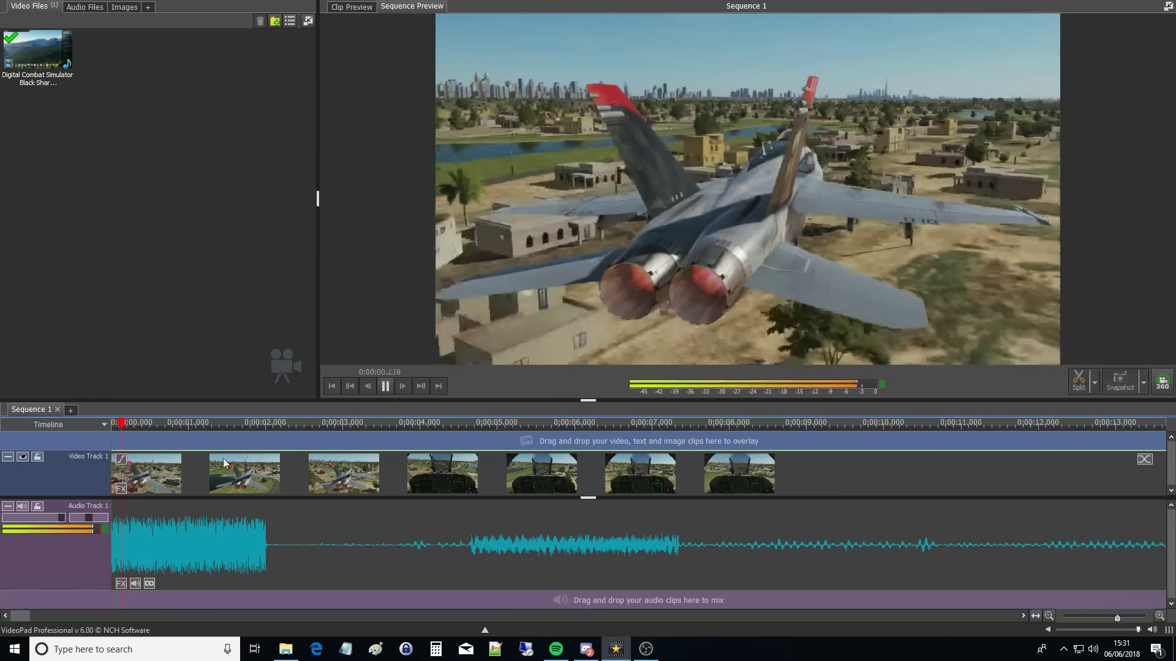
pyautogui.press('space')
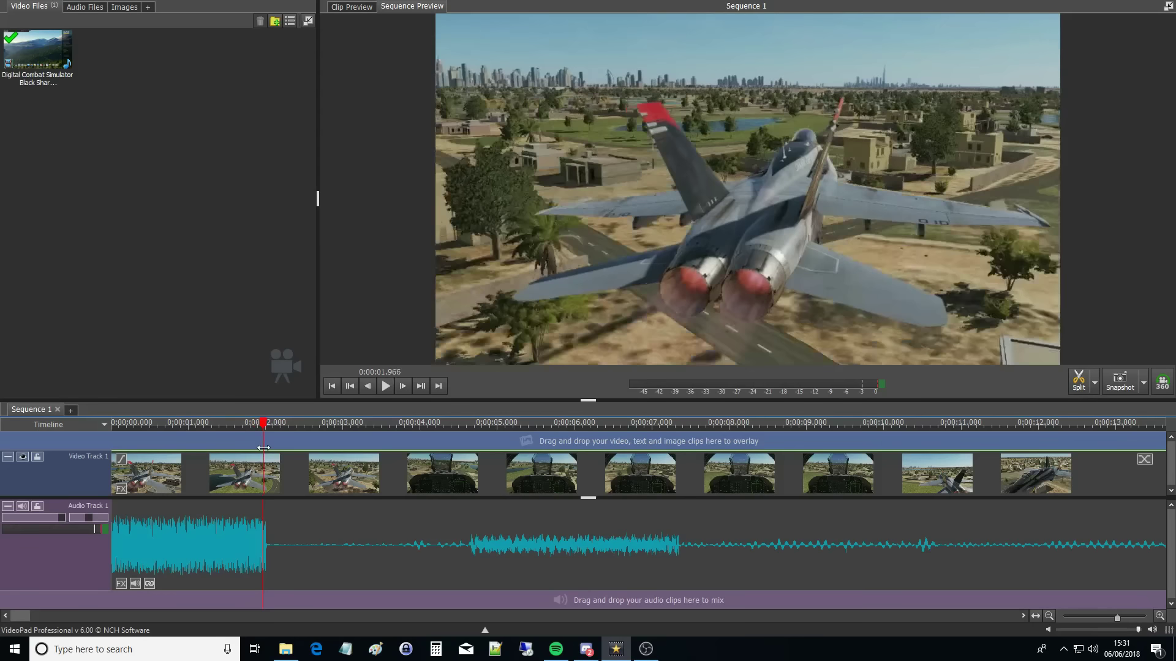
pyautogui.click(280, 451)
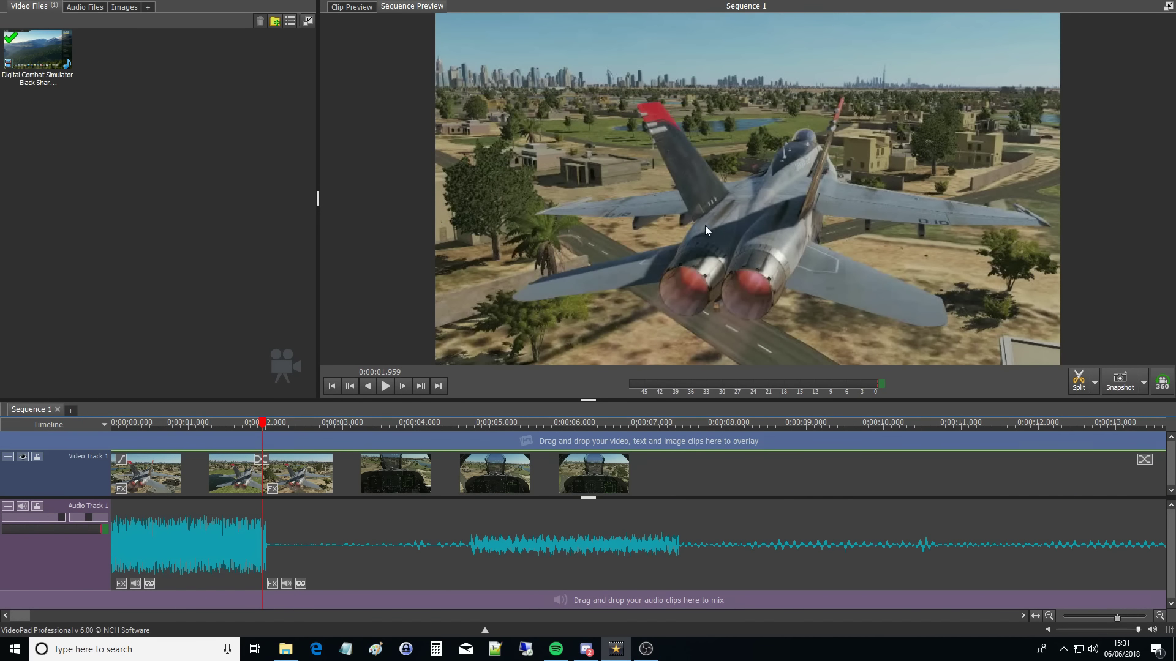
pyautogui.click(121, 584)
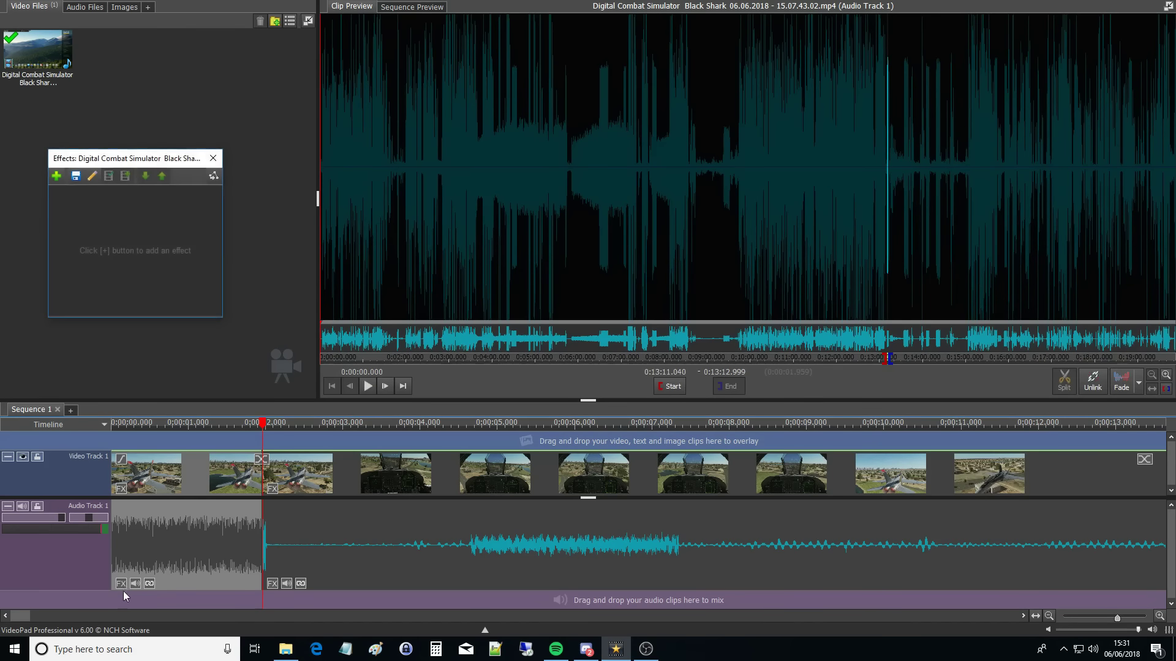
pyautogui.click(56, 176)
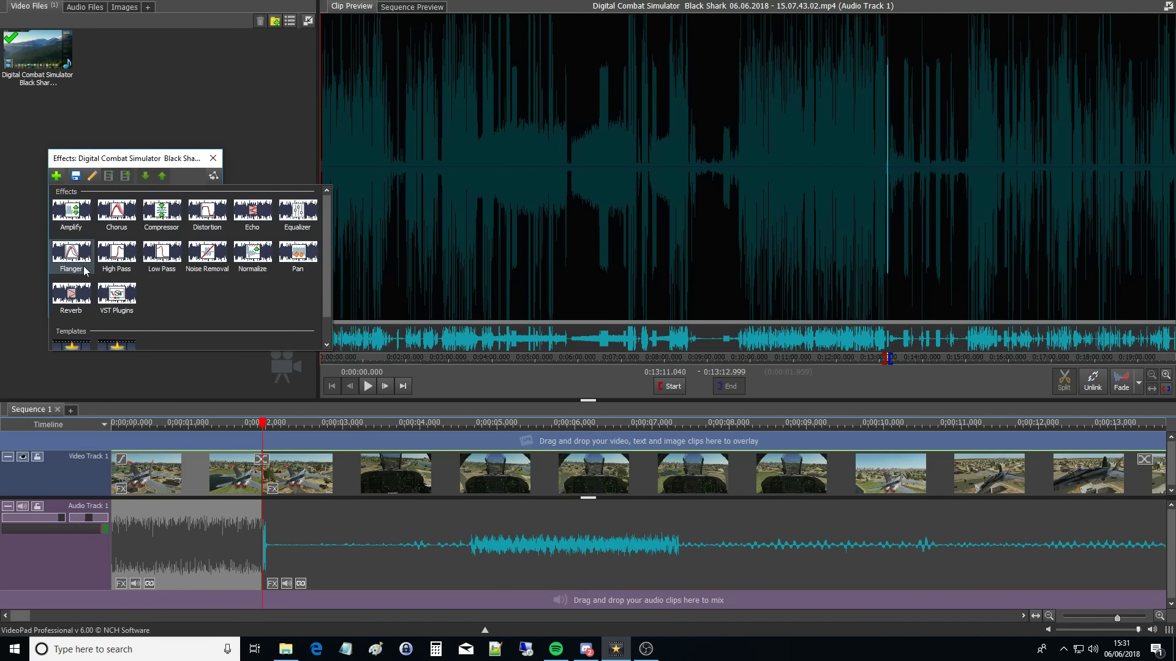
pyautogui.scroll(-1, 85, 267)
pyautogui.scroll(1, 126, 289)
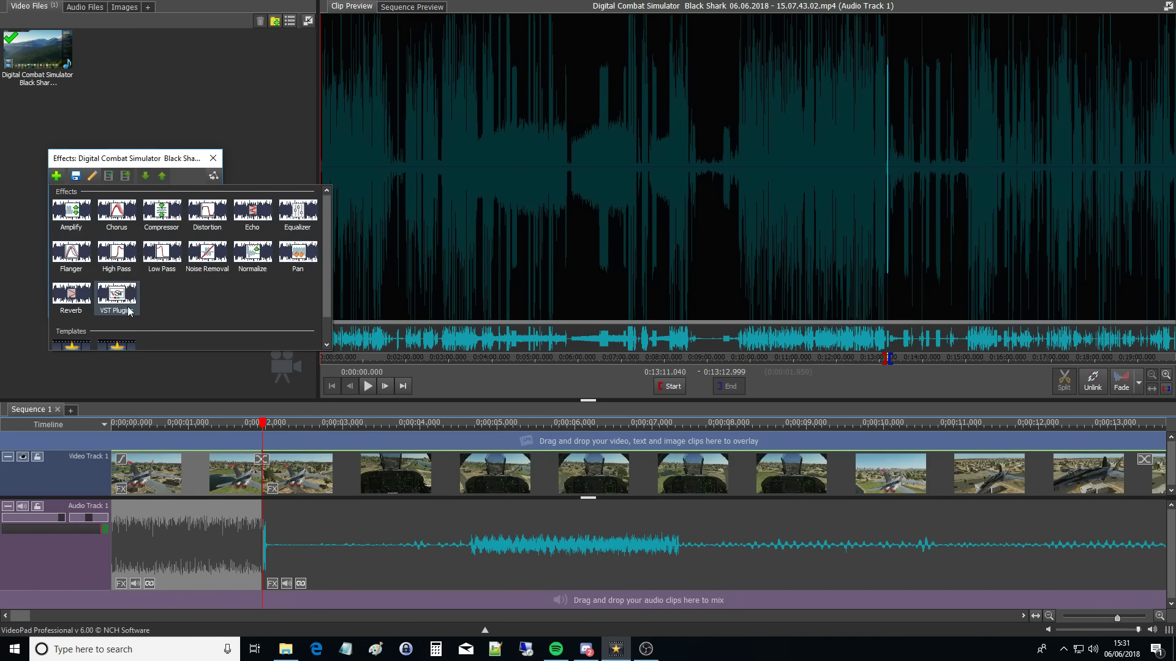
# - Add a fade-in with a length of 1 to the audio of the opening clip
pyautogui.rightClick(183, 537)
pyautogui.click(217, 458)
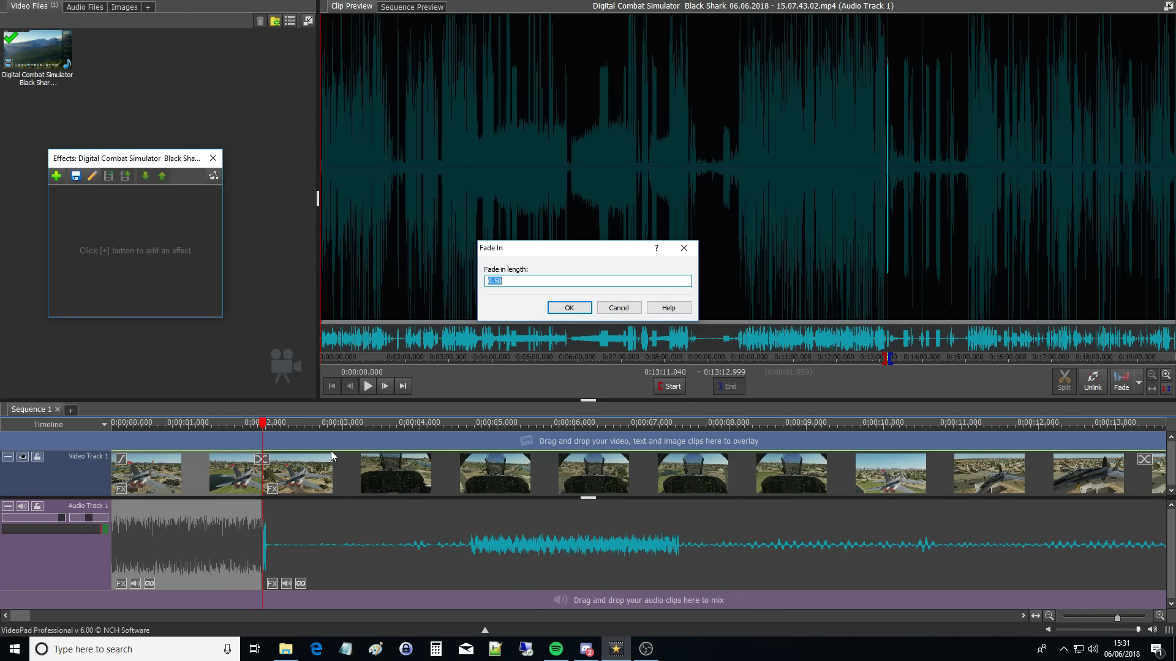
pyautogui.write('1')
pyautogui.press('Return')
# - Apply a fade-in transition to the opening video clip and play the start of the sequence to check it
pyautogui.click(121, 459)
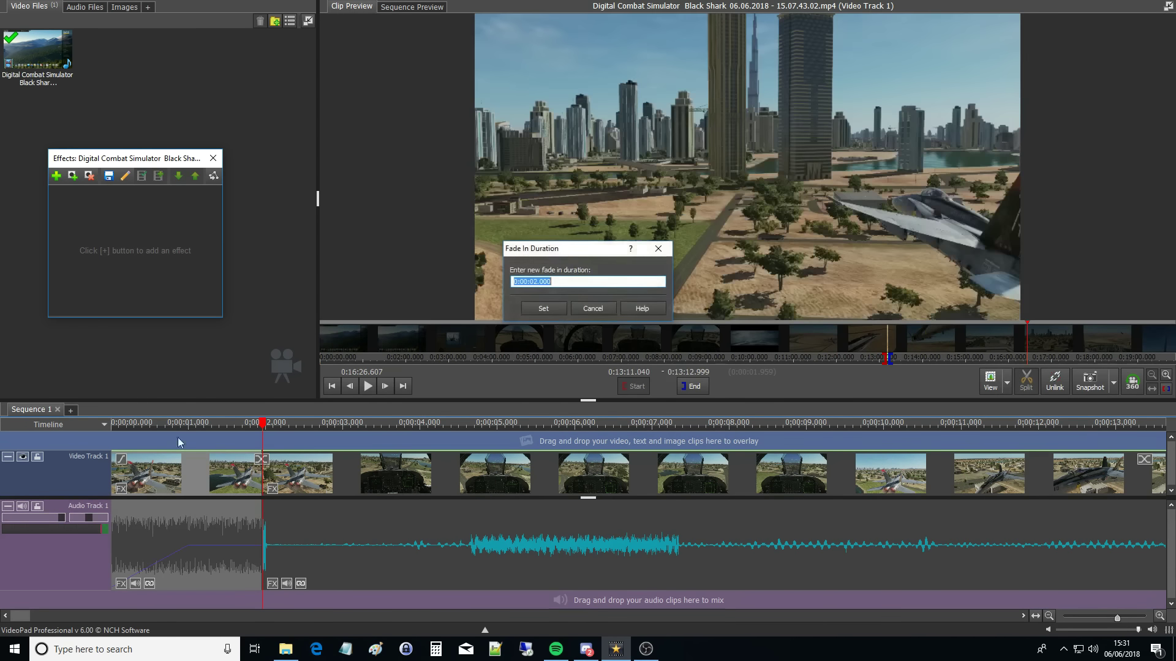
pyautogui.click(537, 282)
pyautogui.click(543, 308)
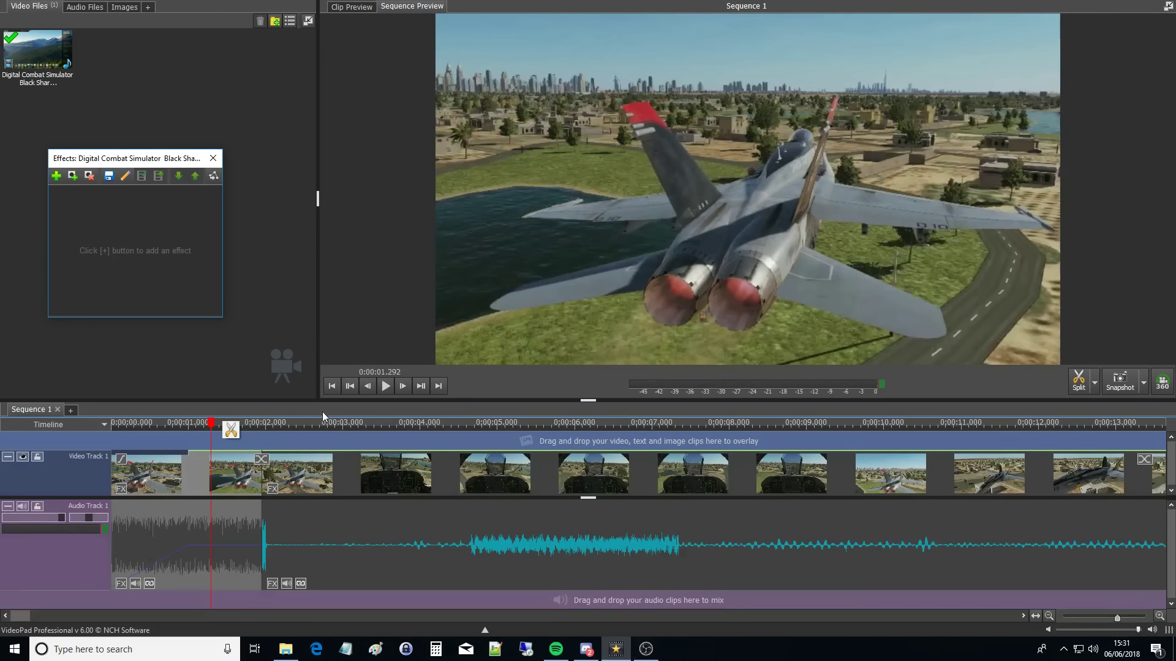
pyautogui.click(331, 386)
pyautogui.click(386, 386)
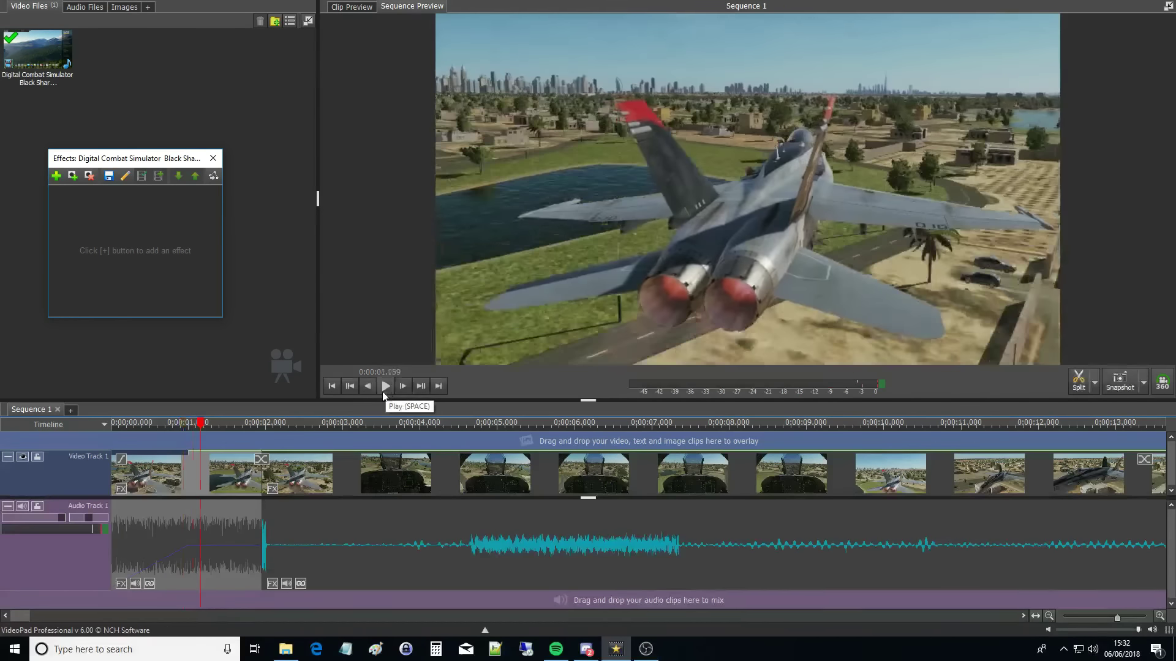
pyautogui.click(386, 386)
# - Trim the start of the second clip to its louder audio passage and split the clip at 0:00:04.282
pyautogui.moveTo(263, 481); pyautogui.dragTo(489, 479)
pyautogui.click(444, 437)
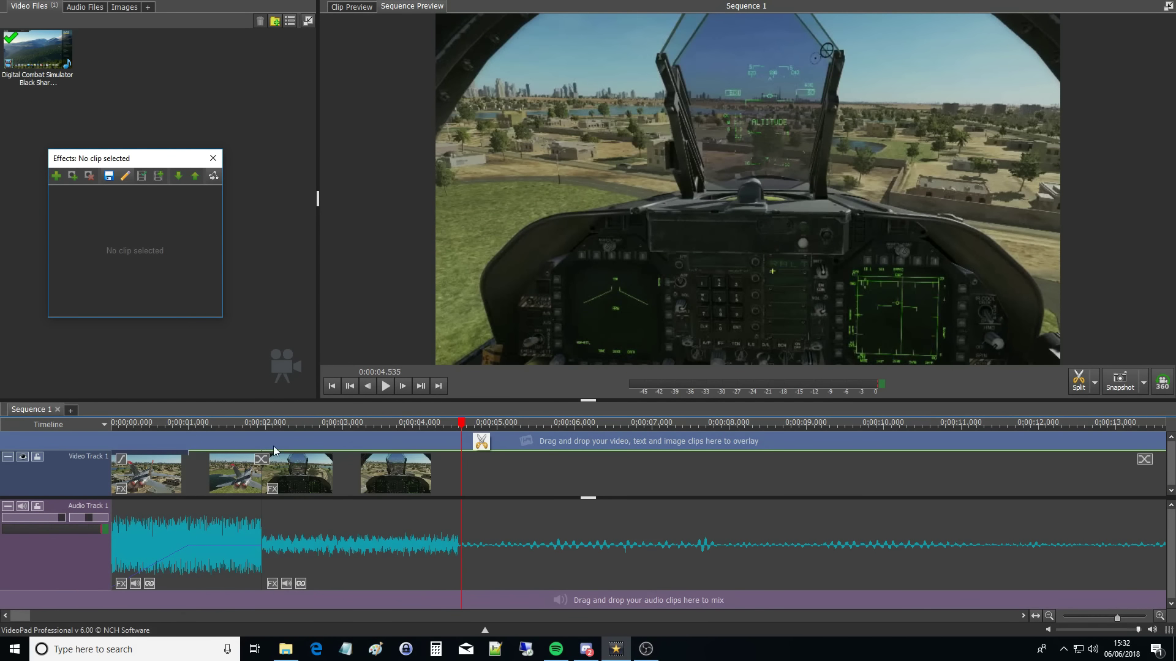
pyautogui.click(442, 438)
pyautogui.click(462, 441)
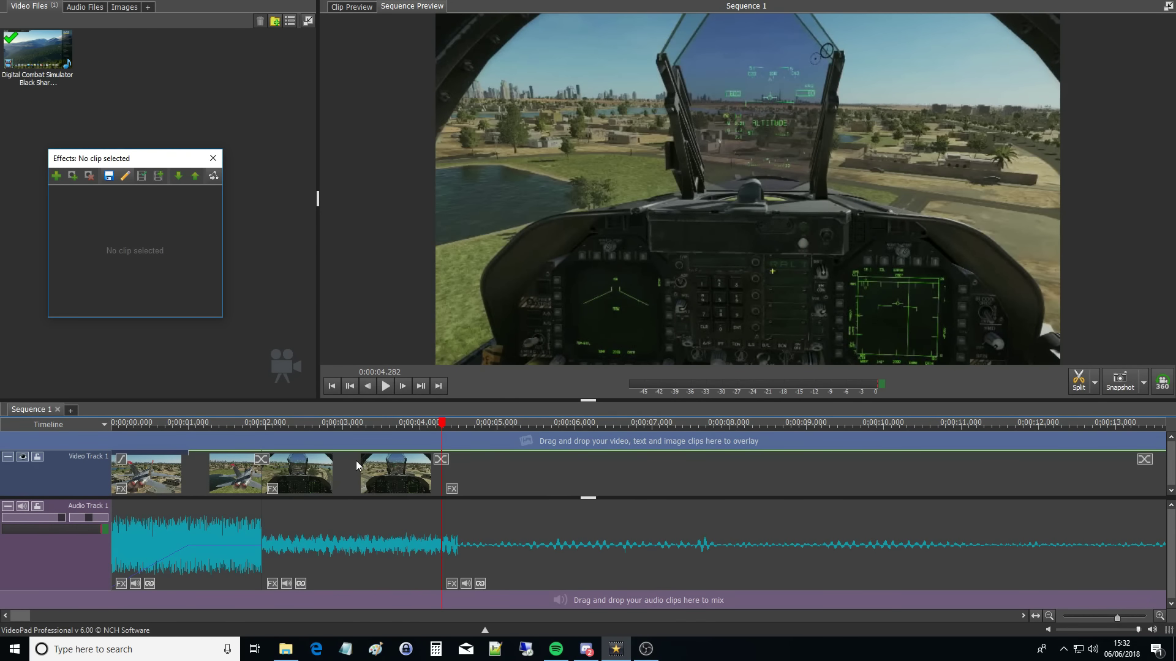
# - Play the sequence from about 0:00:01 to check the cut between the first two clips
pyautogui.click(347, 469)
pyautogui.click(230, 436)
pyautogui.click(200, 436)
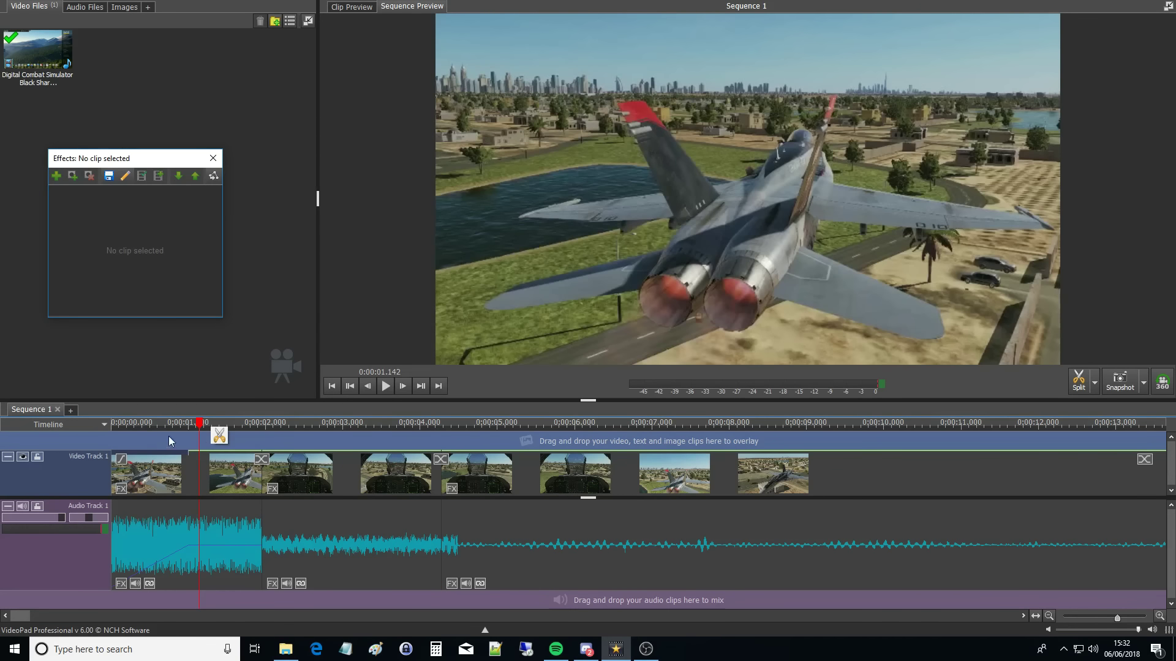
pyautogui.press('space')
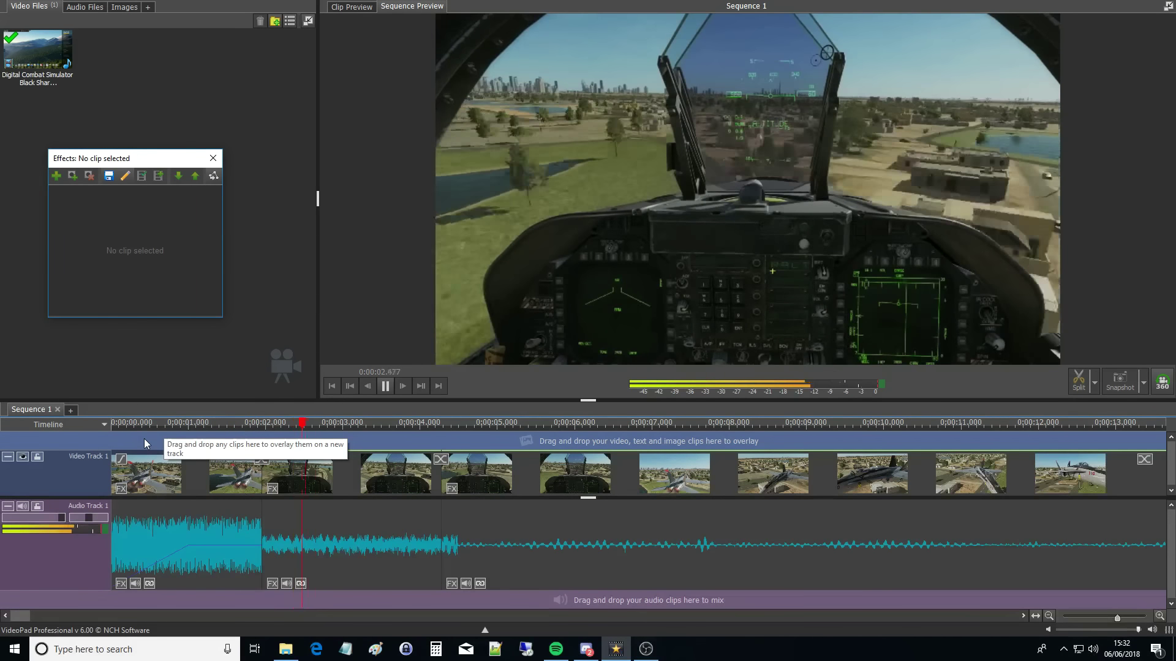
pyautogui.press('space')
# - Trim the start of the third clip forward to the beginning of its next loud audio passage
pyautogui.scroll(-2, 133, 477)
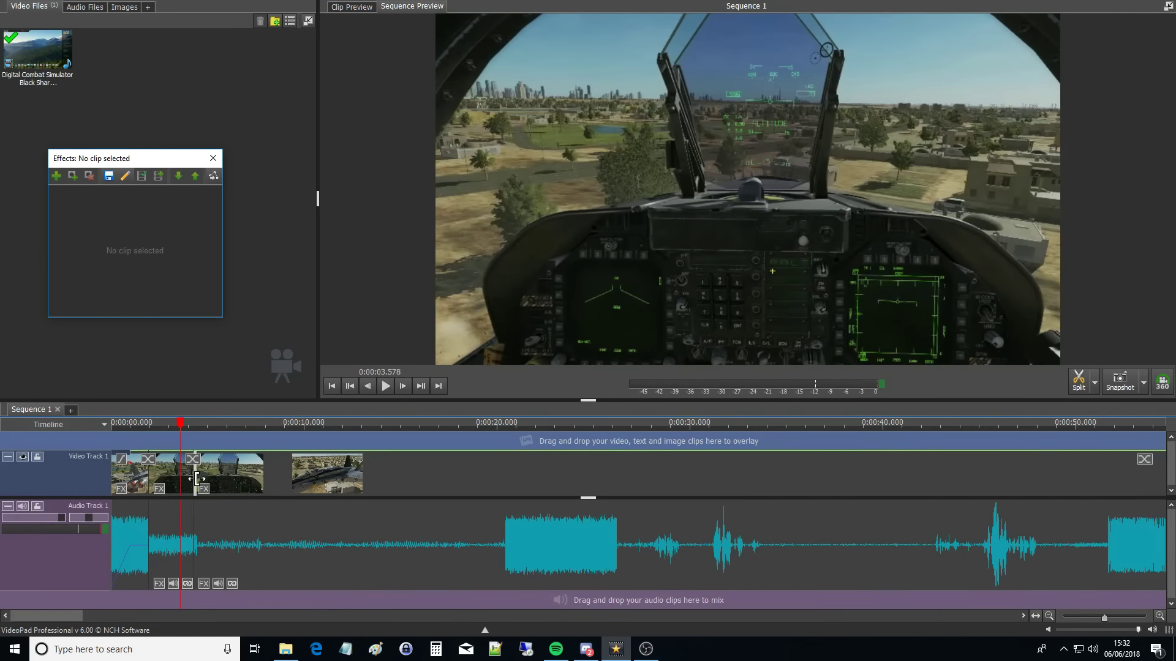
pyautogui.moveTo(196, 479); pyautogui.dragTo(513, 477)
pyautogui.scroll(-1, 423, 467)
pyautogui.scroll(8, 281, 467)
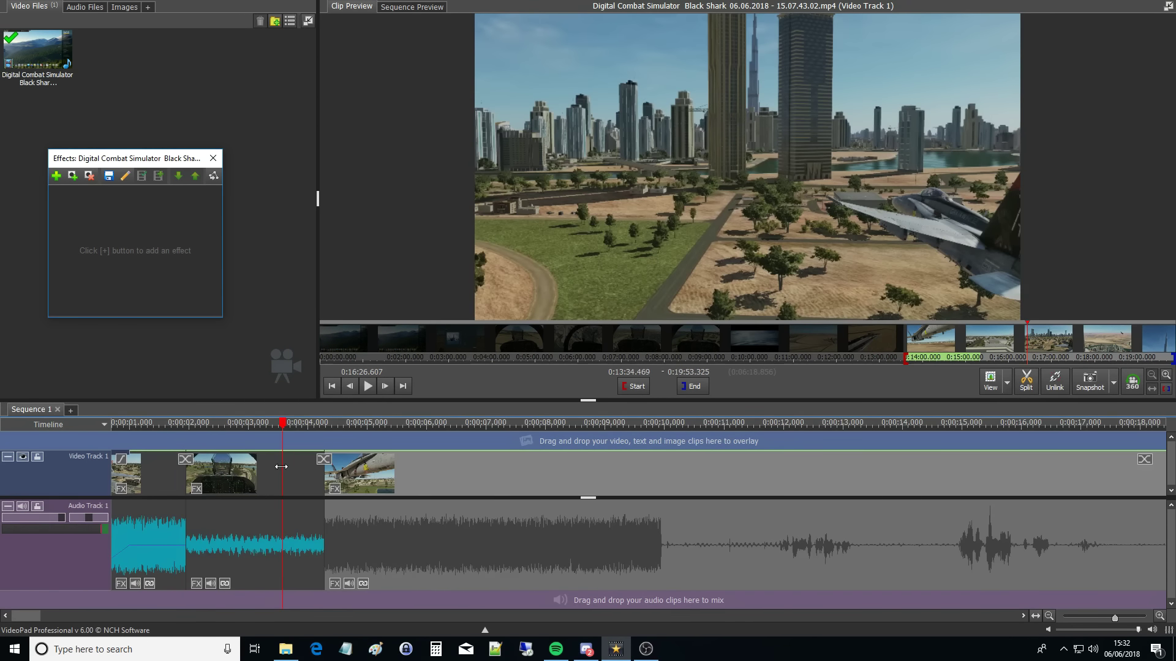
# - Play across the cut between the second and third clips to check the transition and the loud passage
pyautogui.click(239, 439)
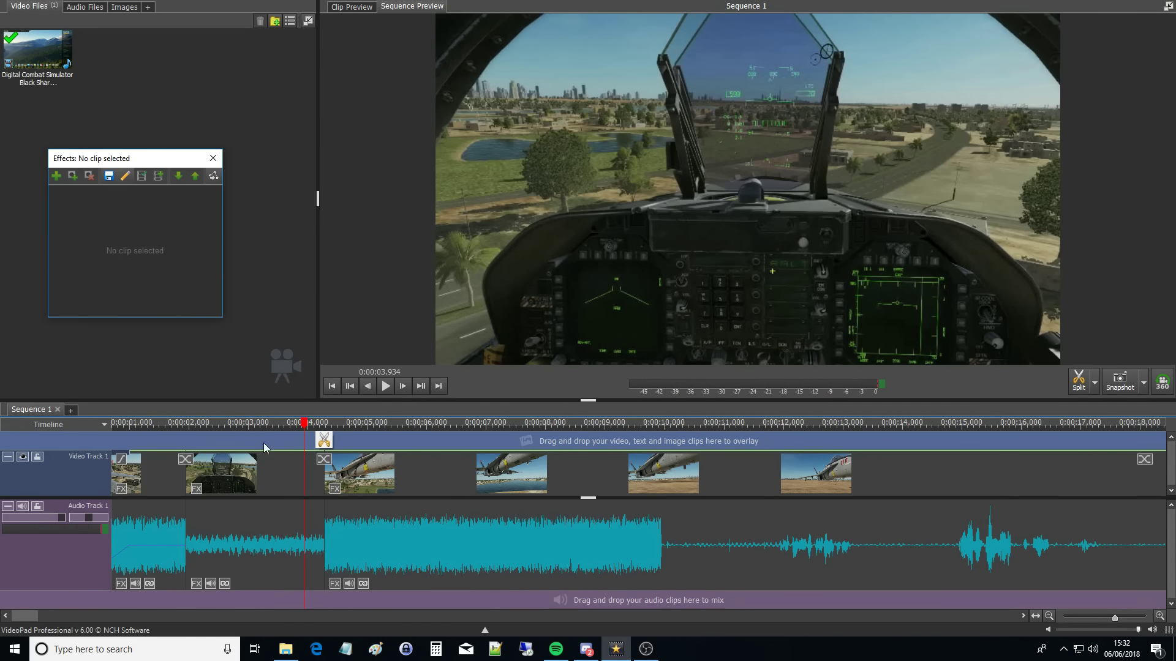
pyautogui.click(258, 441)
pyautogui.press('space')
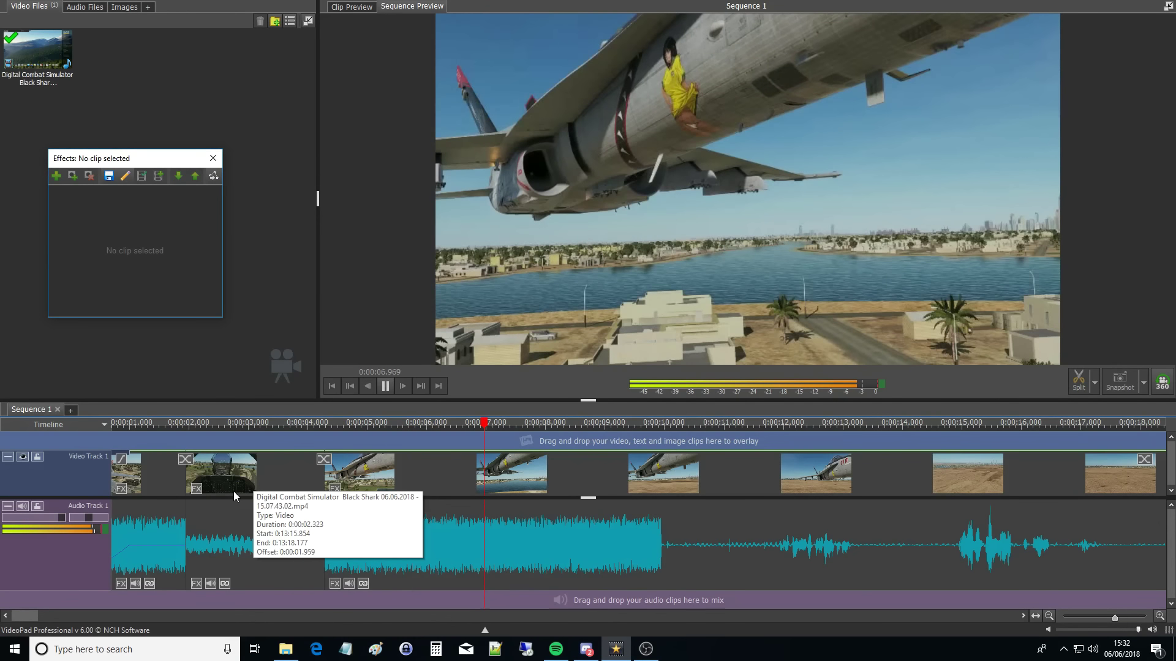
pyautogui.press('space')
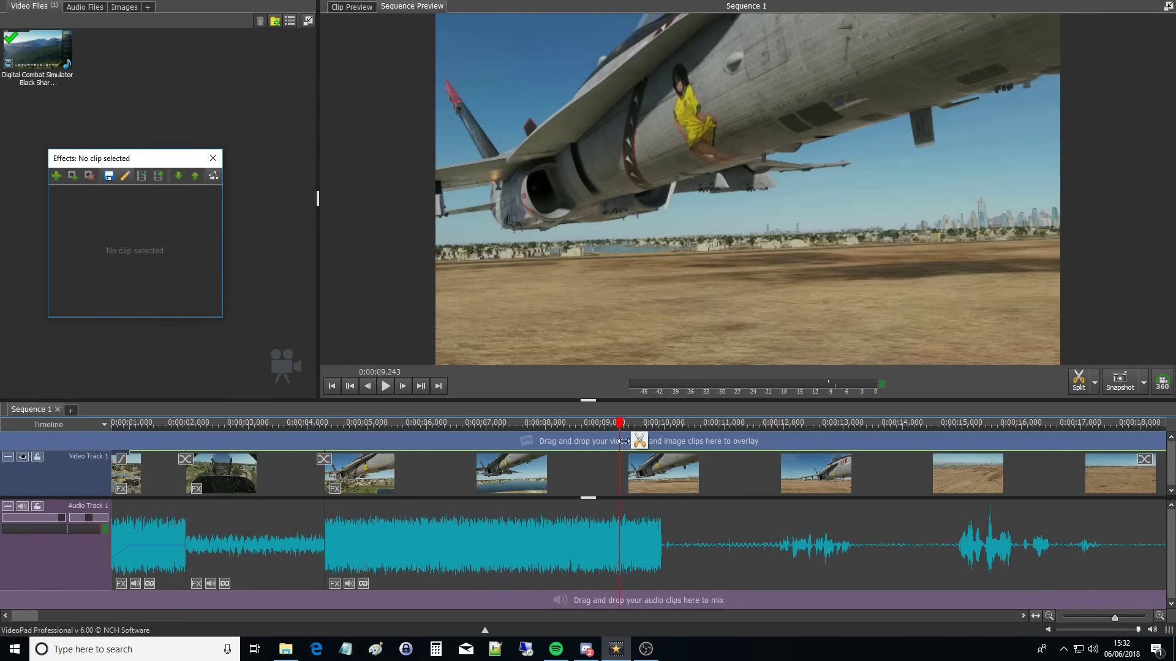
# - Split the third clip at 0:00:09.243 and play the remaining footage ahead to review it
pyautogui.scroll(-5, 627, 451)
pyautogui.click(629, 444)
pyautogui.press('space')
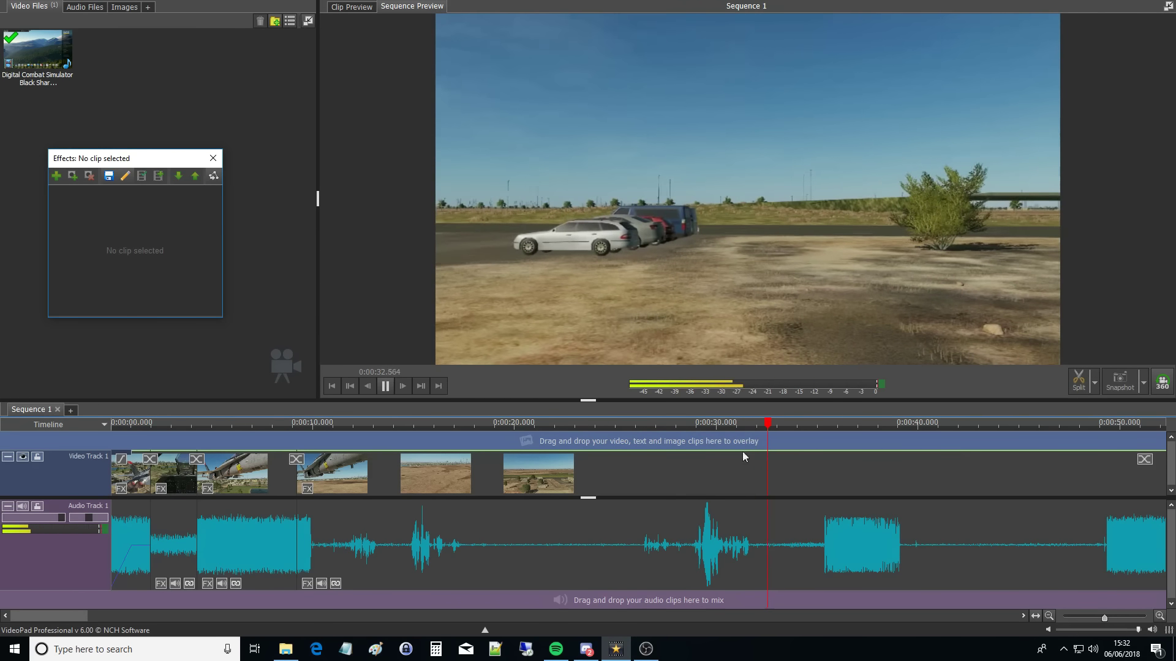
# - Trim the start of the fourth clip forward to source time 0:14:04.120, just before a loud passage, and play across the cut
pyautogui.press('space')
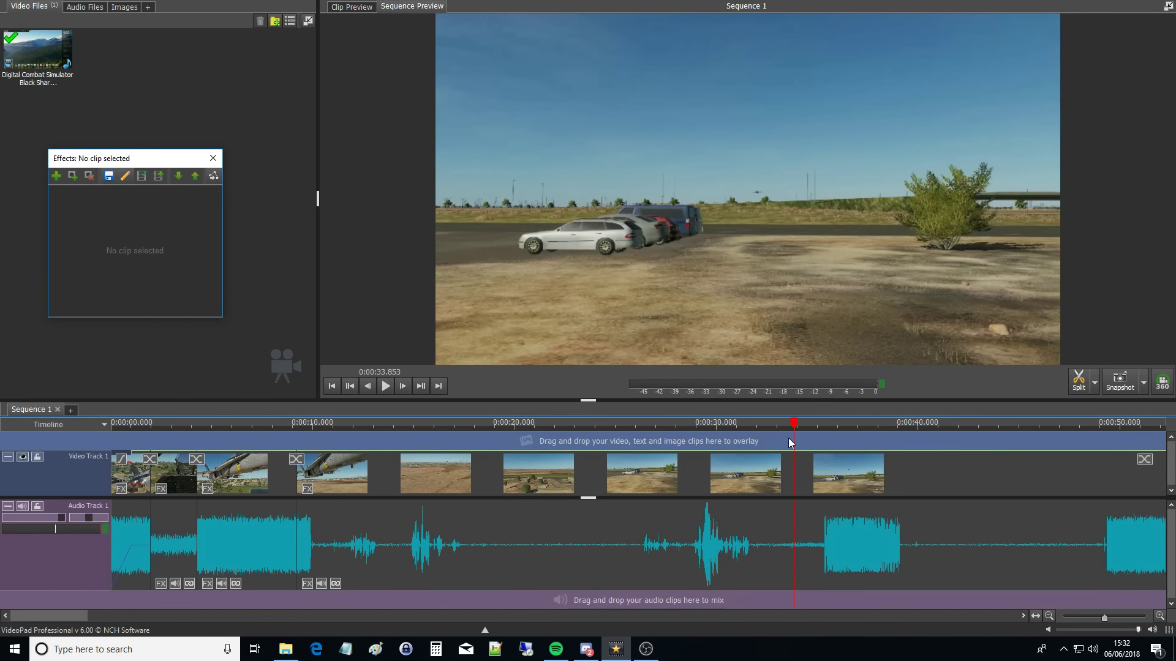
pyautogui.click(742, 486)
pyautogui.moveTo(742, 486); pyautogui.dragTo(796, 485)
pyautogui.click(272, 448)
pyautogui.press('space')
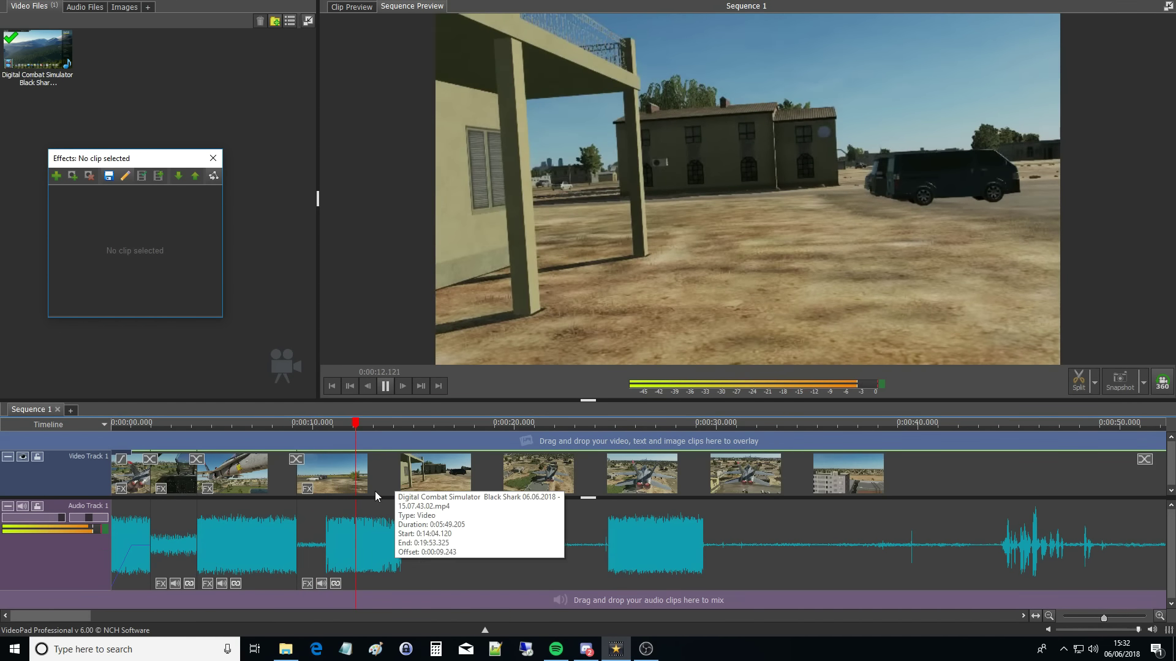
# - Split the fourth clip at 0:00:13.939, near the end of its loud audio passage
pyautogui.click(395, 450)
pyautogui.moveTo(395, 446); pyautogui.dragTo(392, 447)
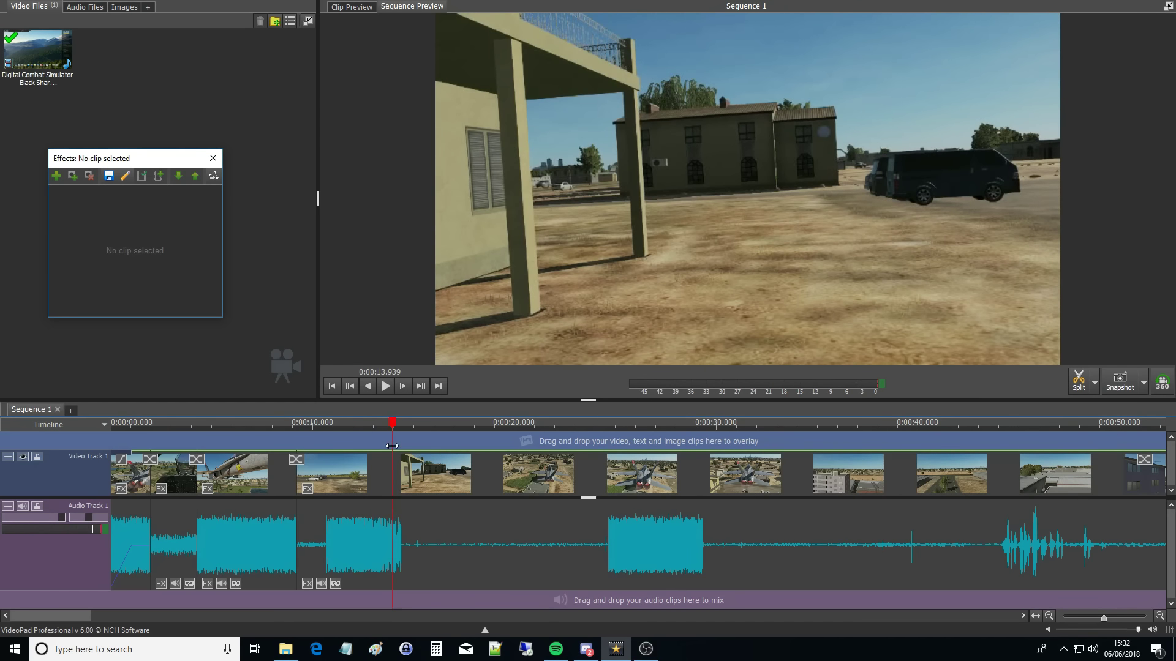
pyautogui.click(411, 447)
# - Raise the fourth clip's audio volume curve at 0:14:05.530, where the loud passage begins, and slope it back to the original level at the clip's end
pyautogui.click(342, 527)
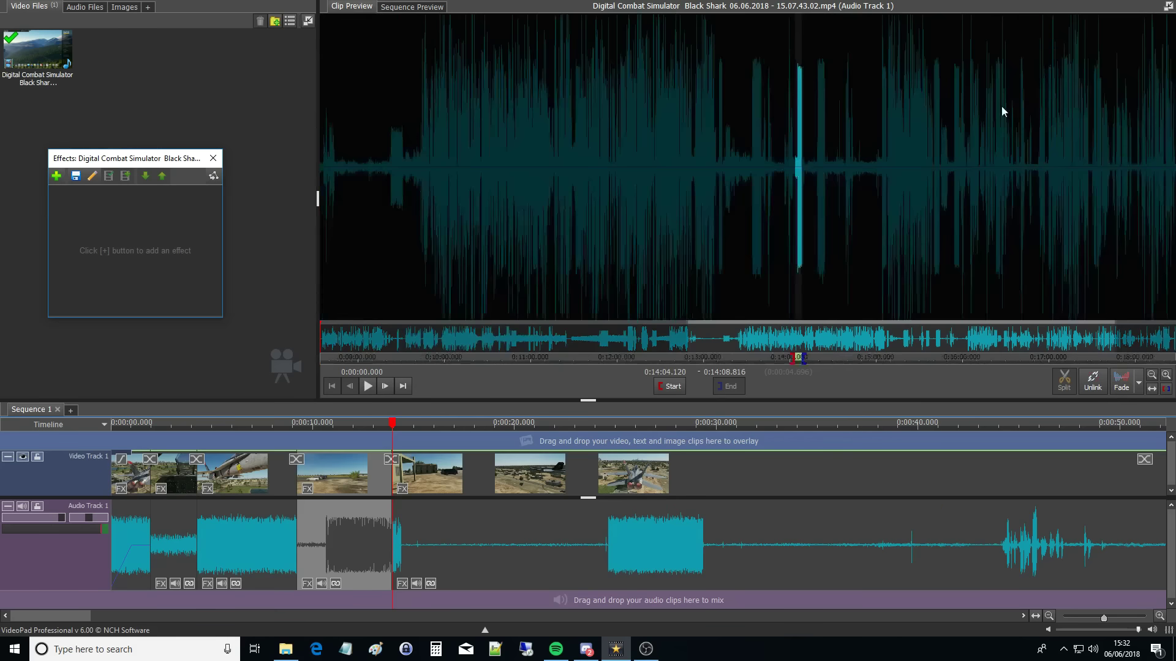
pyautogui.scroll(8, 612, 172)
pyautogui.click(612, 167)
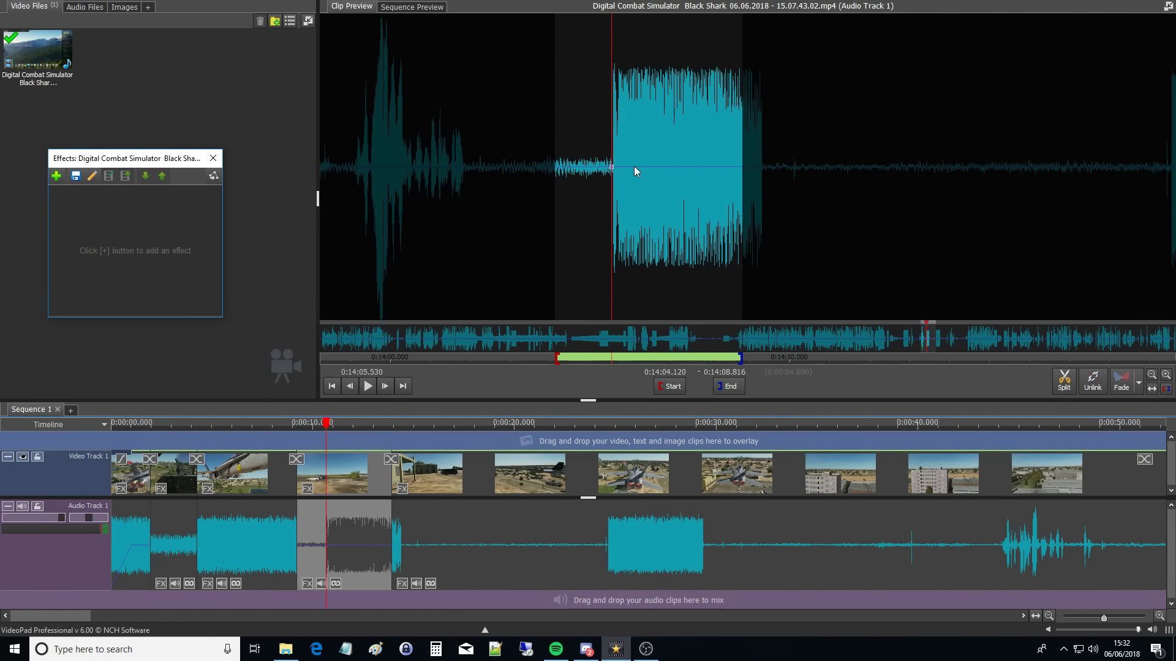
pyautogui.moveTo(635, 167); pyautogui.dragTo(612, 88)
pyautogui.moveTo(687, 97); pyautogui.dragTo(742, 167)
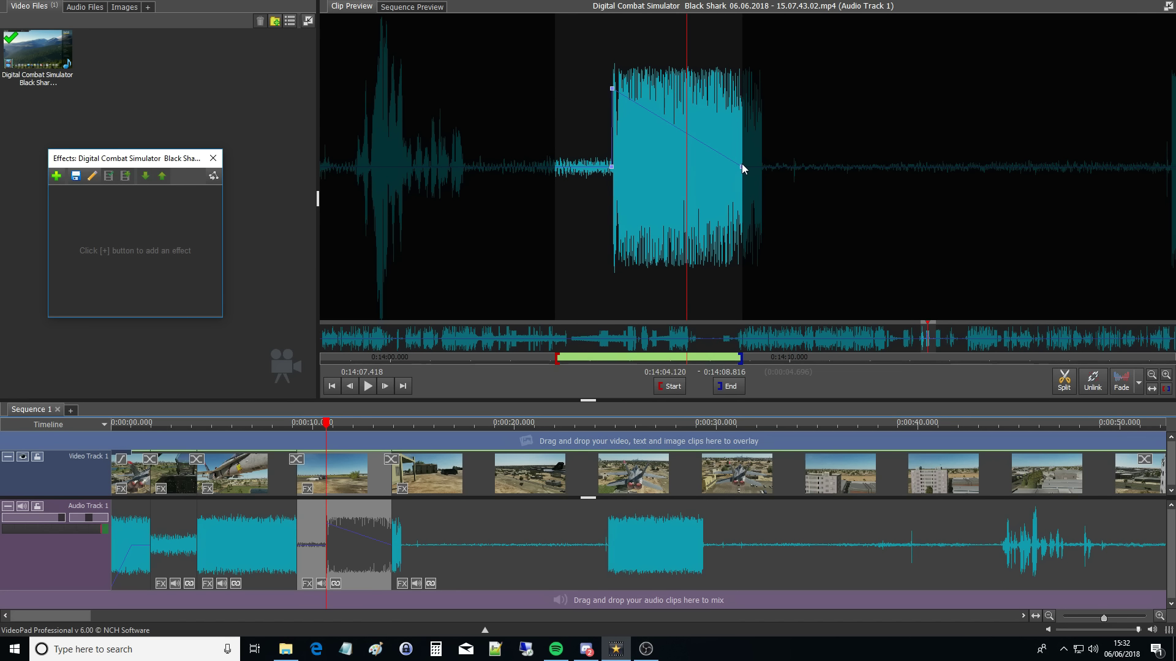
pyautogui.click(741, 169)
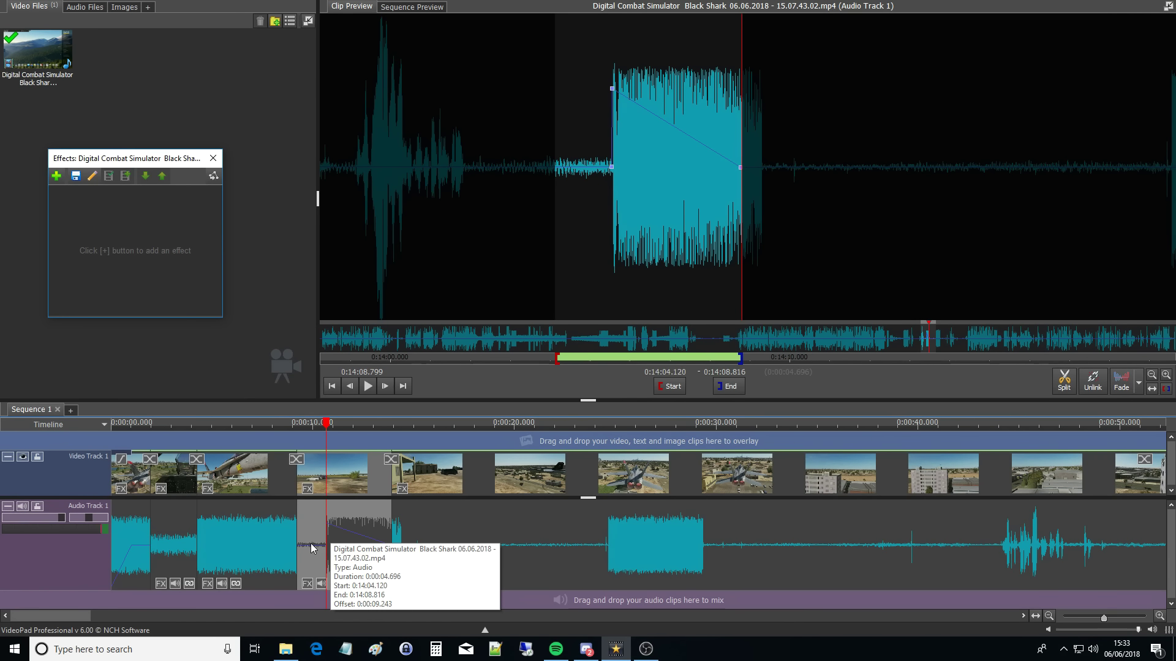
# - Preview the footage around 0:00:25 and trim the start of the fifth clip forward to the next loud passage, at source time 0:14:20.207
pyautogui.scroll(2, 263, 549)
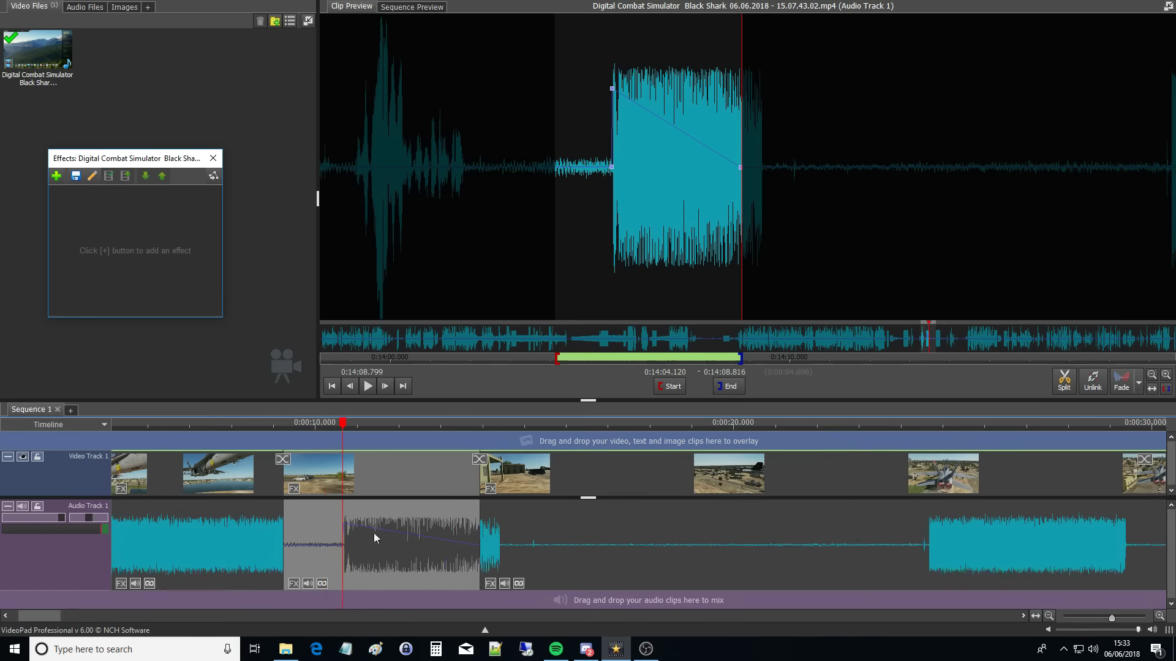
pyautogui.click(531, 425)
pyautogui.press('space')
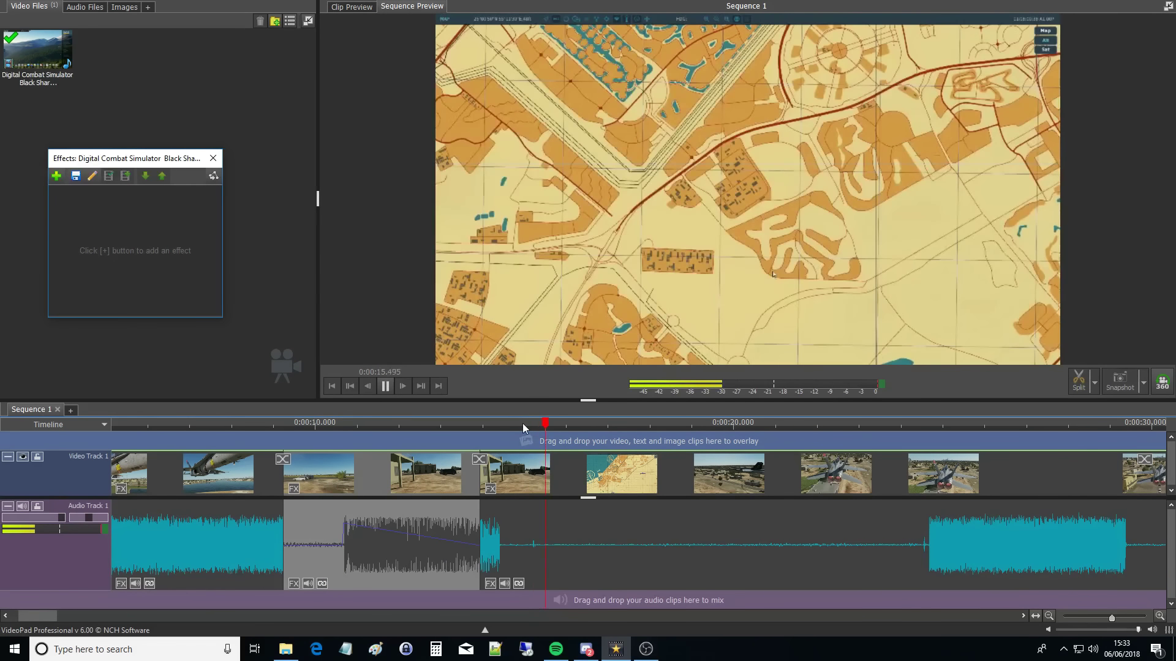
pyautogui.click(900, 428)
pyautogui.scroll(-2, 589, 422)
pyautogui.press('space')
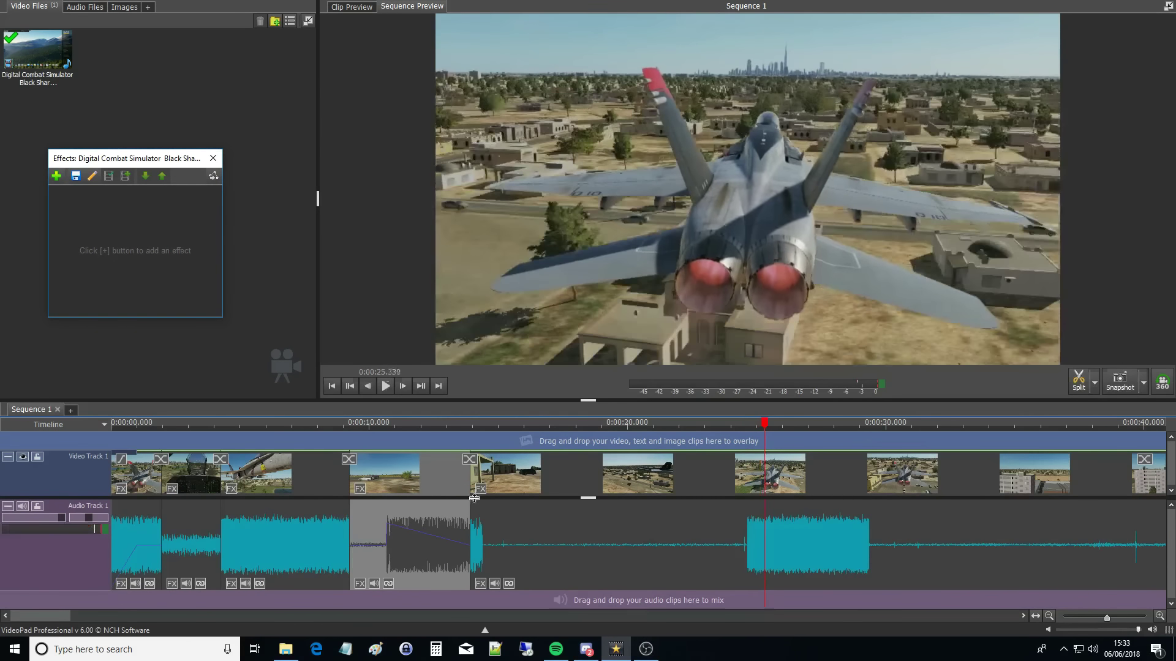
pyautogui.scroll(-1, 473, 483)
pyautogui.moveTo(369, 487); pyautogui.dragTo(578, 498)
pyautogui.scroll(4, 327, 468)
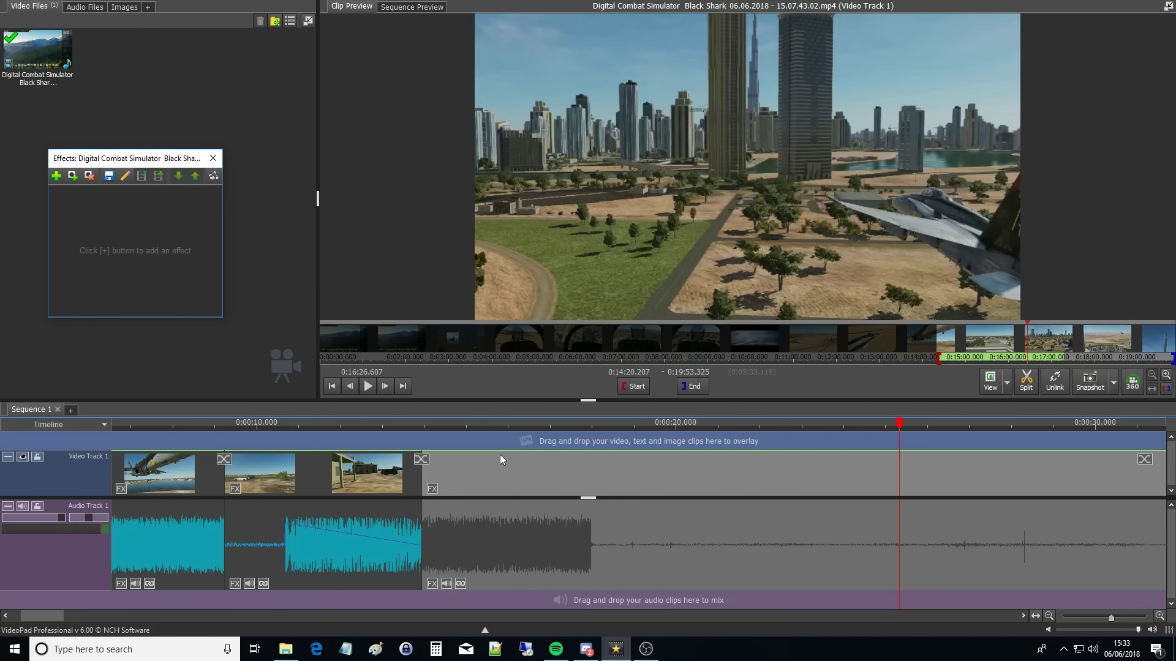
# - Split the fifth clip at 0:00:16.883, shortly before its loud audio passage ends
pyautogui.click(565, 436)
pyautogui.scroll(-2, 661, 490)
pyautogui.scroll(2, 465, 501)
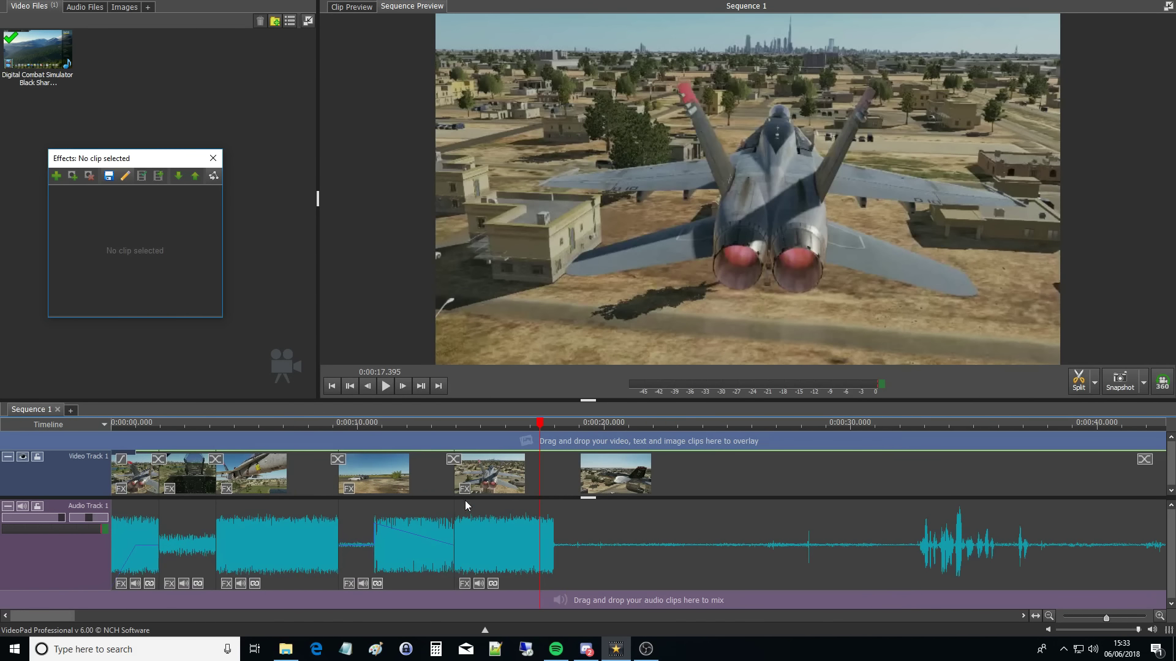
pyautogui.click(562, 443)
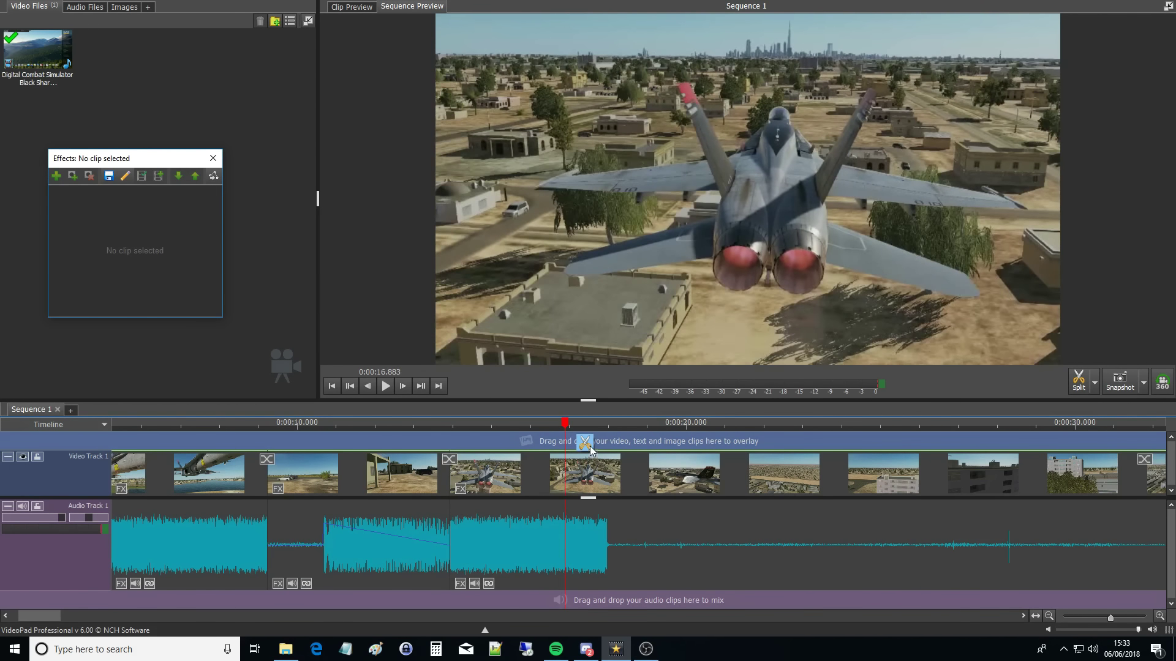
pyautogui.scroll(-2, 409, 490)
# - Preview the footage ahead and trim the start of the sixth clip forward to source time 0:15:02.553, just before the next loud passage
pyautogui.click(674, 442)
pyautogui.scroll(-2, 675, 444)
pyautogui.press('space')
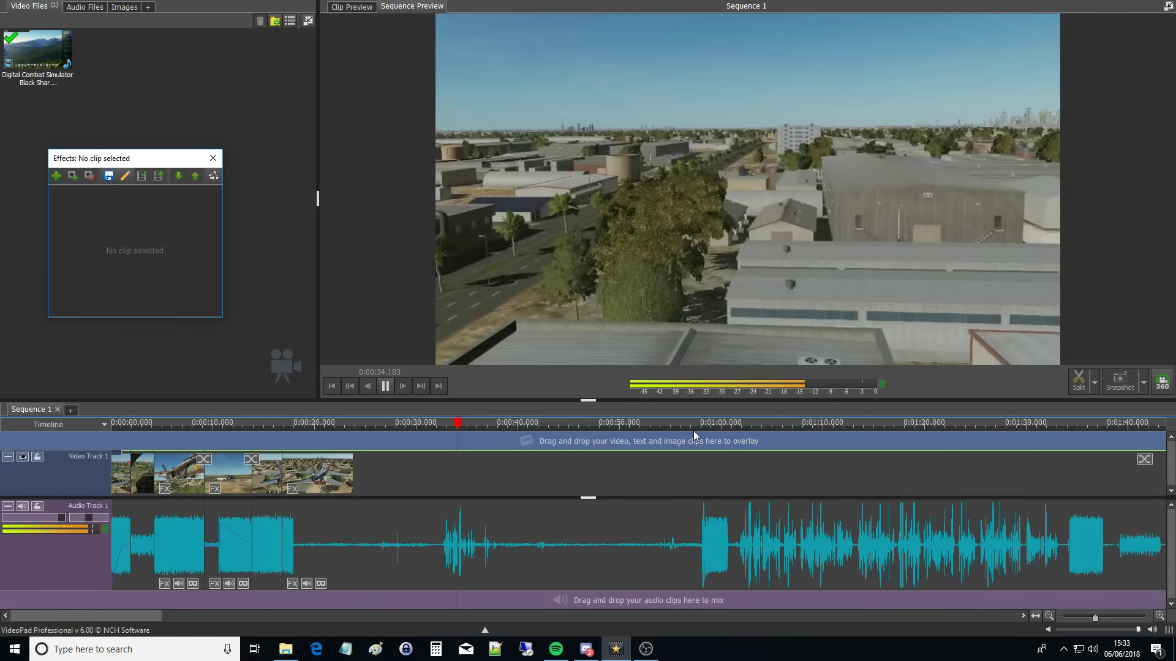
pyautogui.click(706, 440)
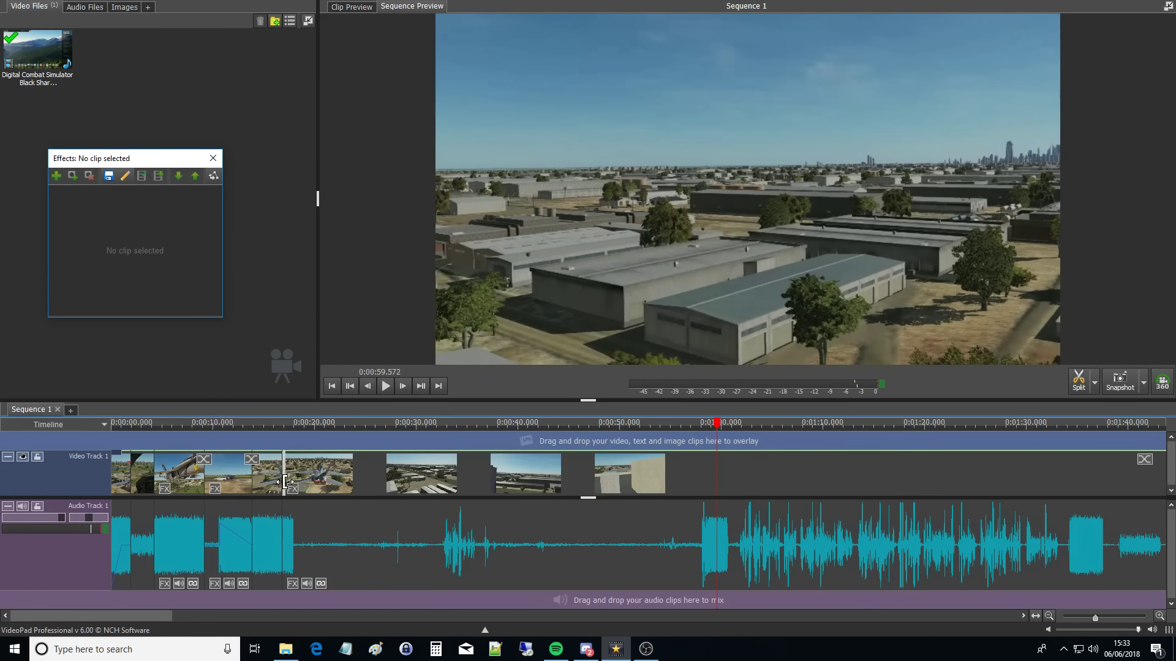
pyautogui.click(676, 478)
pyautogui.moveTo(683, 480); pyautogui.dragTo(684, 480)
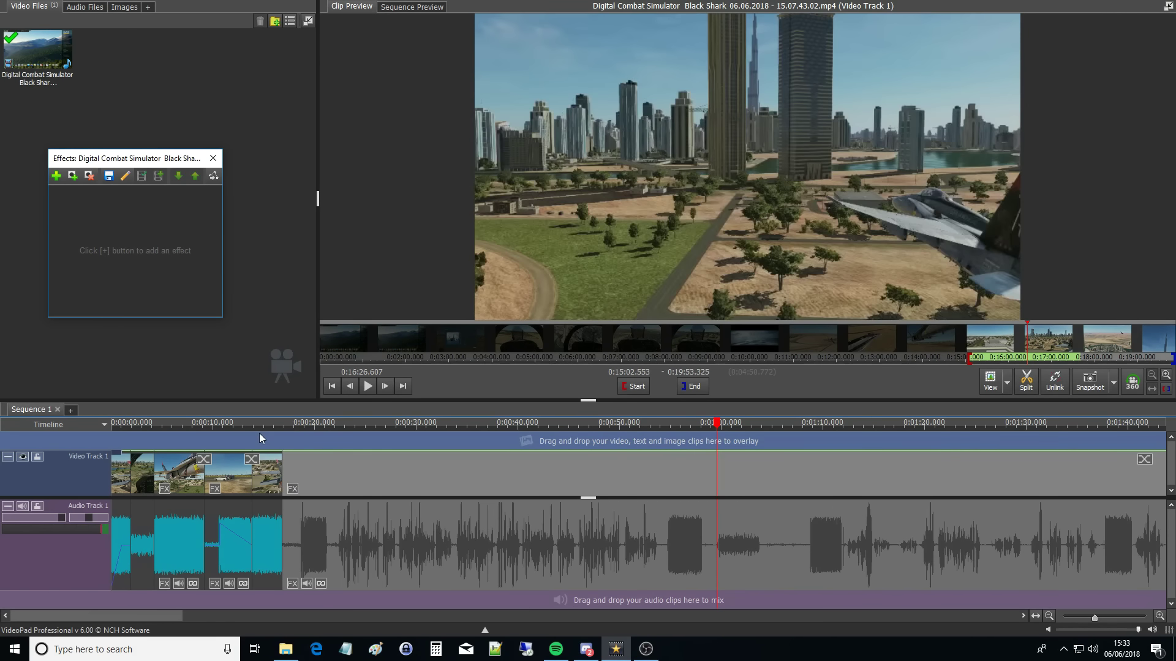
# - Play the sixth clip from its start and split it at 0:00:21.173, just before its loud passage ends
pyautogui.click(277, 433)
pyautogui.scroll(5, 219, 454)
pyautogui.press('space')
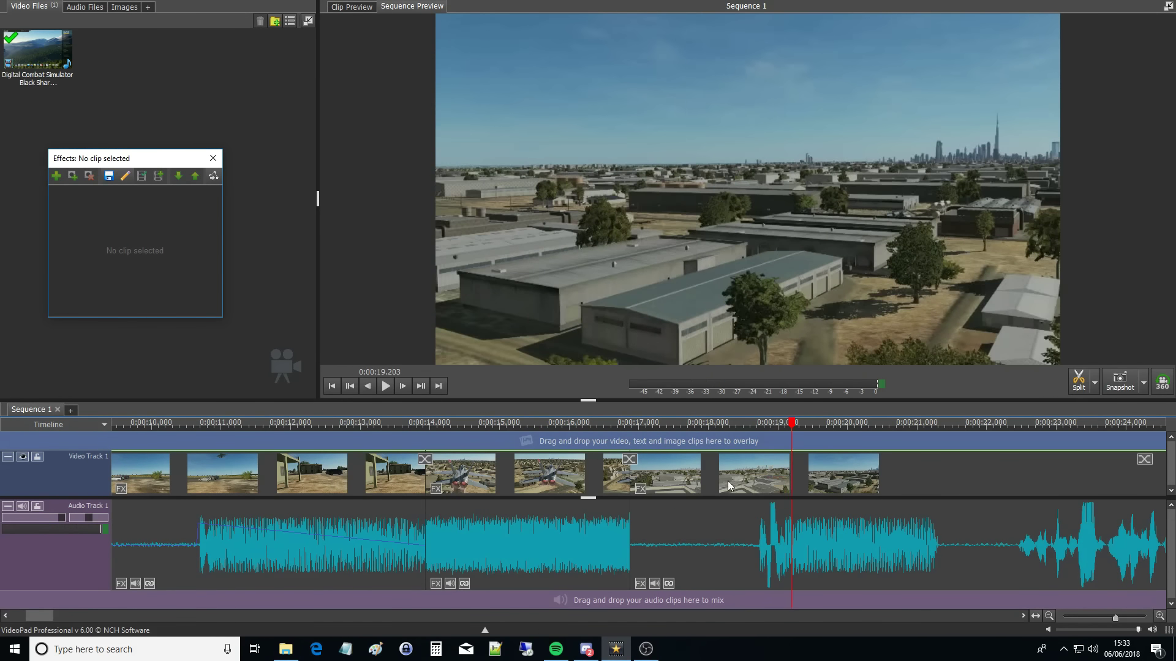
pyautogui.scroll(2, 727, 480)
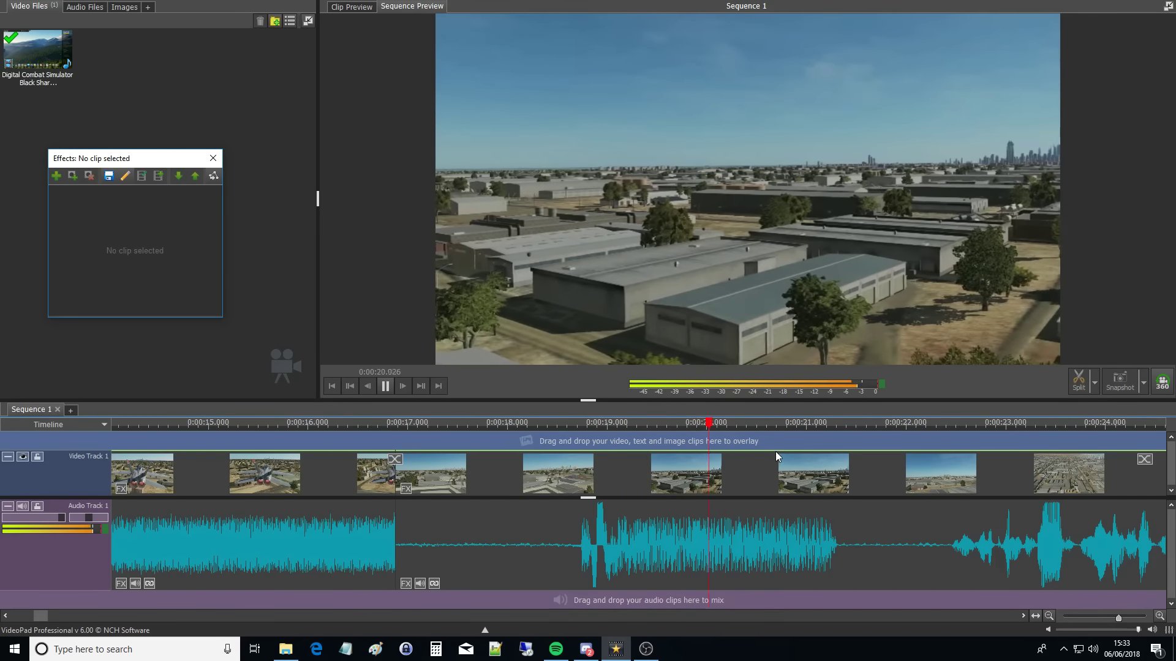
pyautogui.press('space')
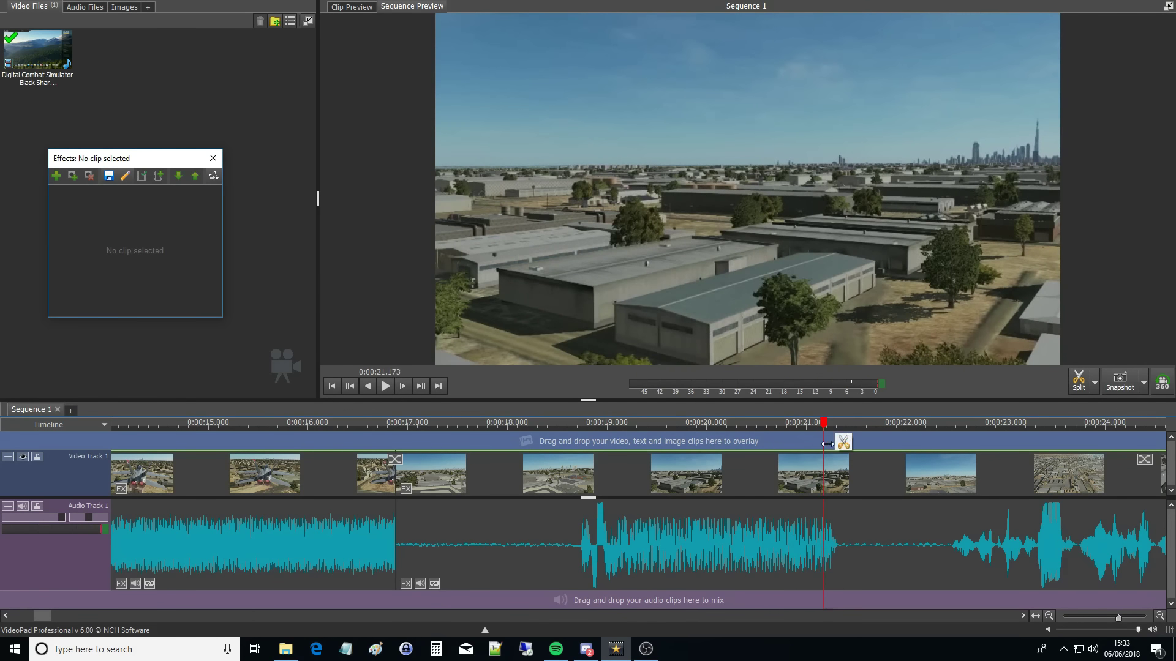
pyautogui.click(827, 443)
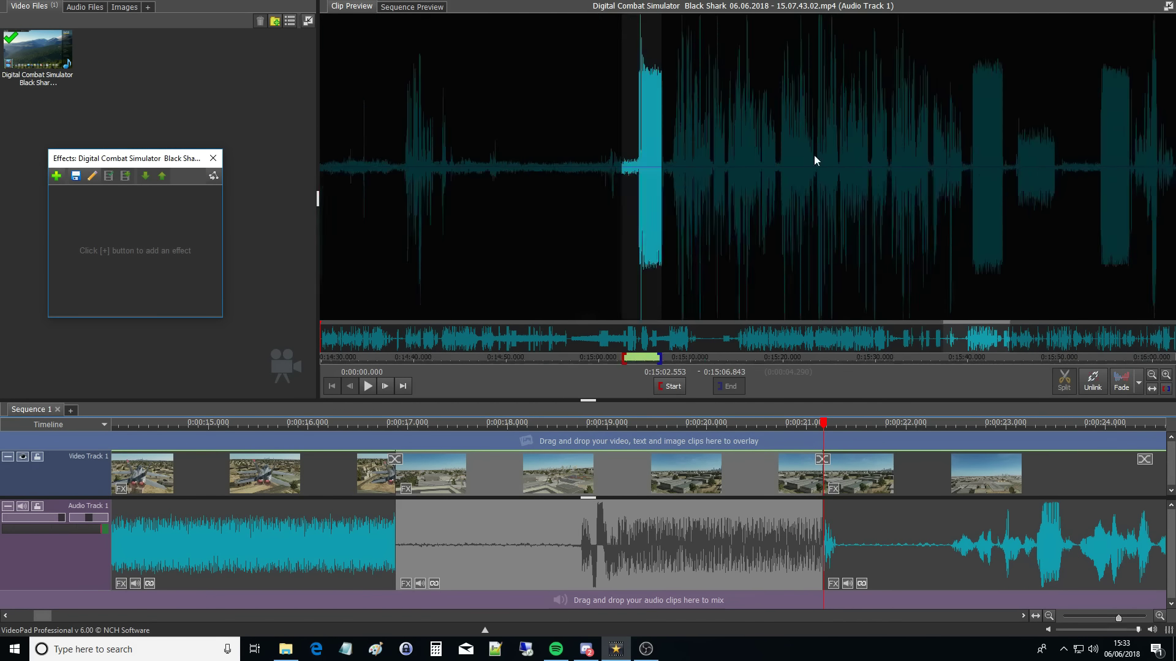
# - Raise the sixth clip's audio volume curve at 0:15:04.346, slope it back down to the clip's end, and play the passage to check it
pyautogui.scroll(5, 689, 168)
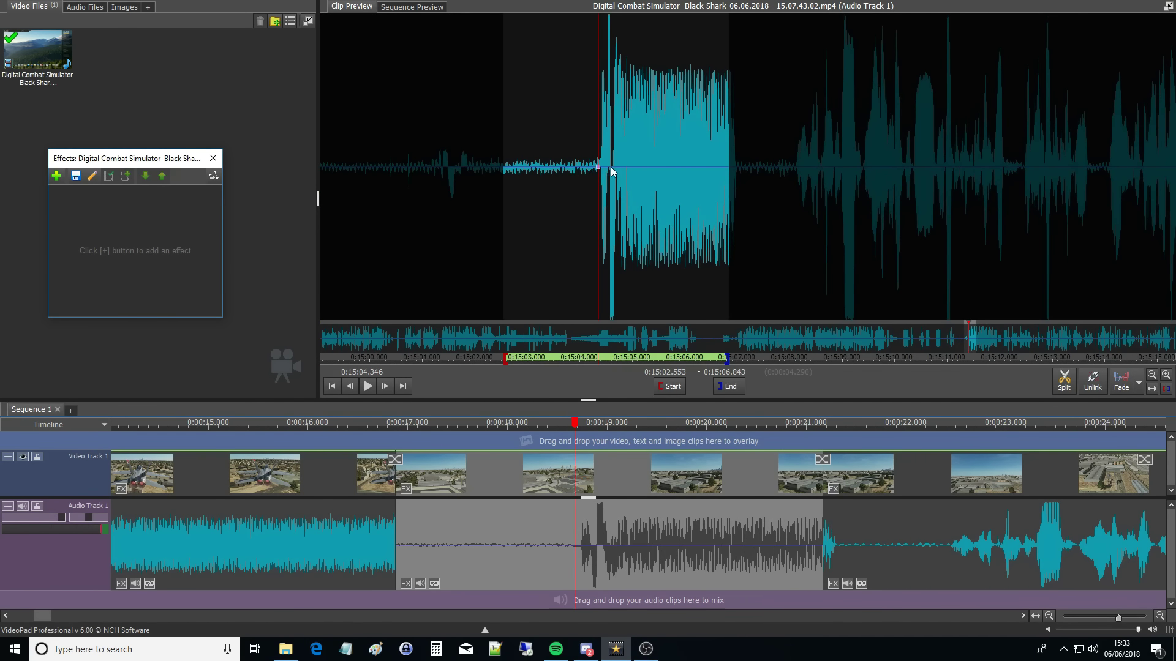
pyautogui.moveTo(597, 166); pyautogui.dragTo(738, 166)
pyautogui.click(515, 446)
pyautogui.press('space')
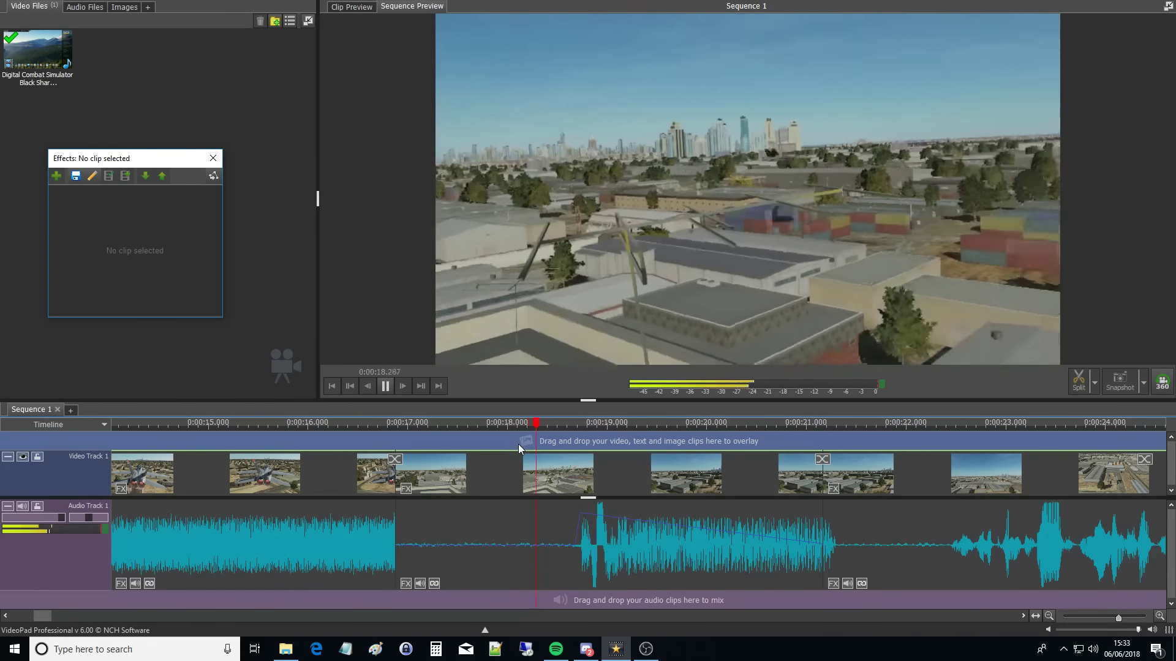
pyautogui.press('space')
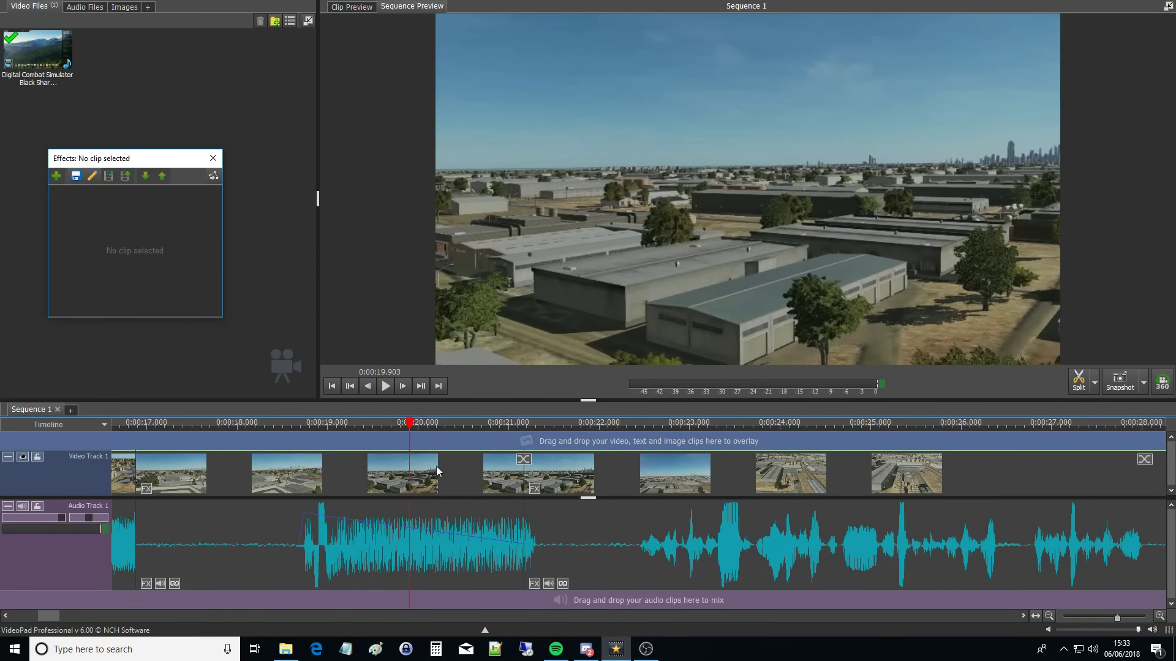
# - Preview the footage ahead and trim the start of the seventh clip forward to the loud passage at about 0:00:54
pyautogui.press('space')
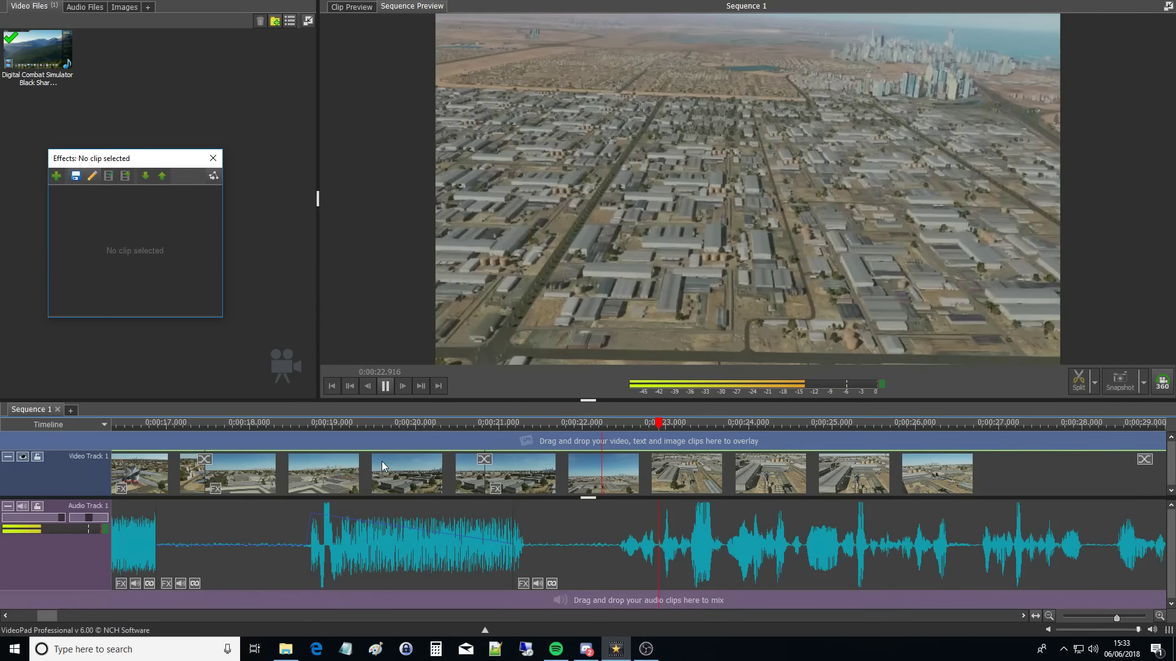
pyautogui.scroll(-5, 339, 544)
pyautogui.scroll(-2, 339, 544)
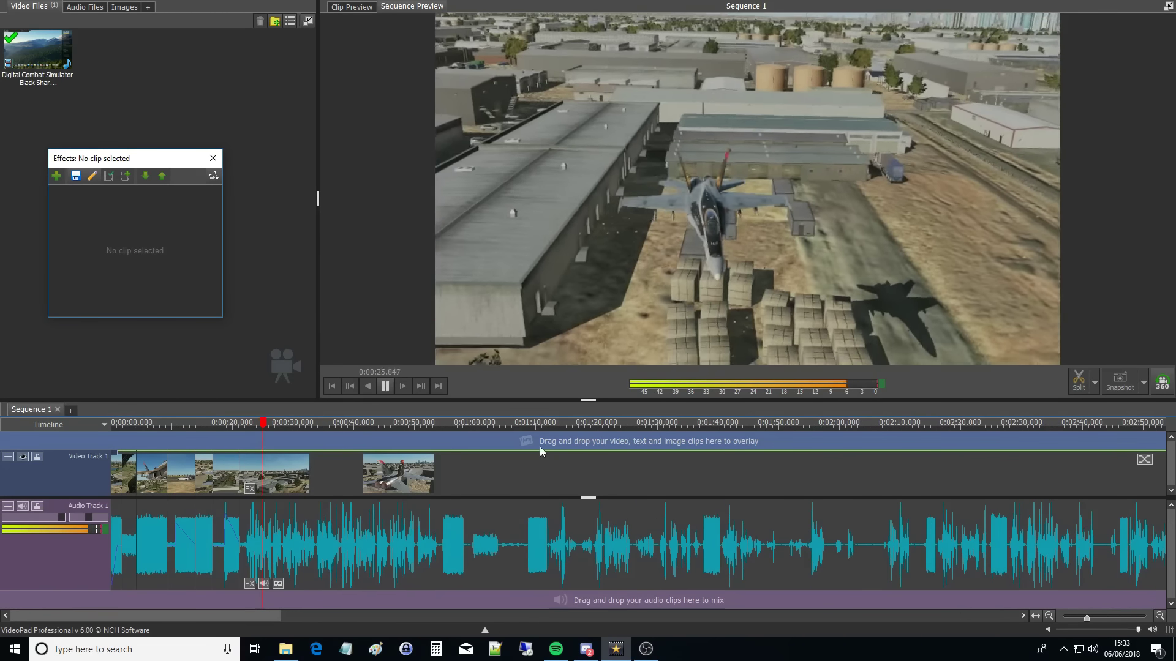
pyautogui.click(435, 442)
pyautogui.scroll(3, 314, 478)
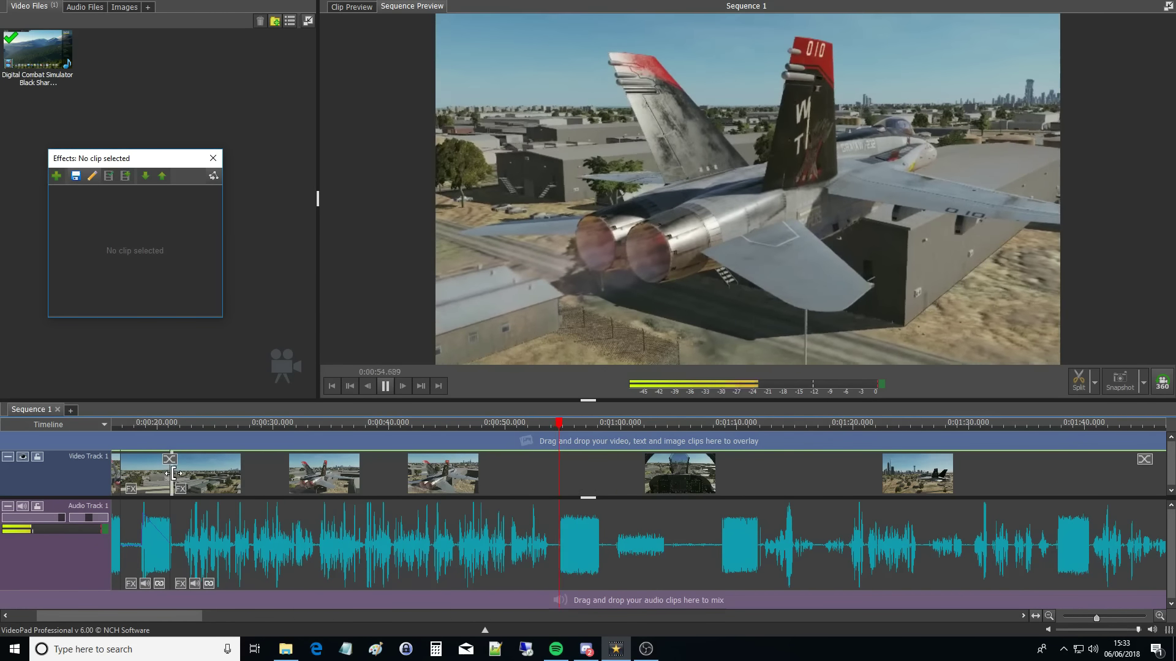
pyautogui.moveTo(172, 473); pyautogui.dragTo(562, 500)
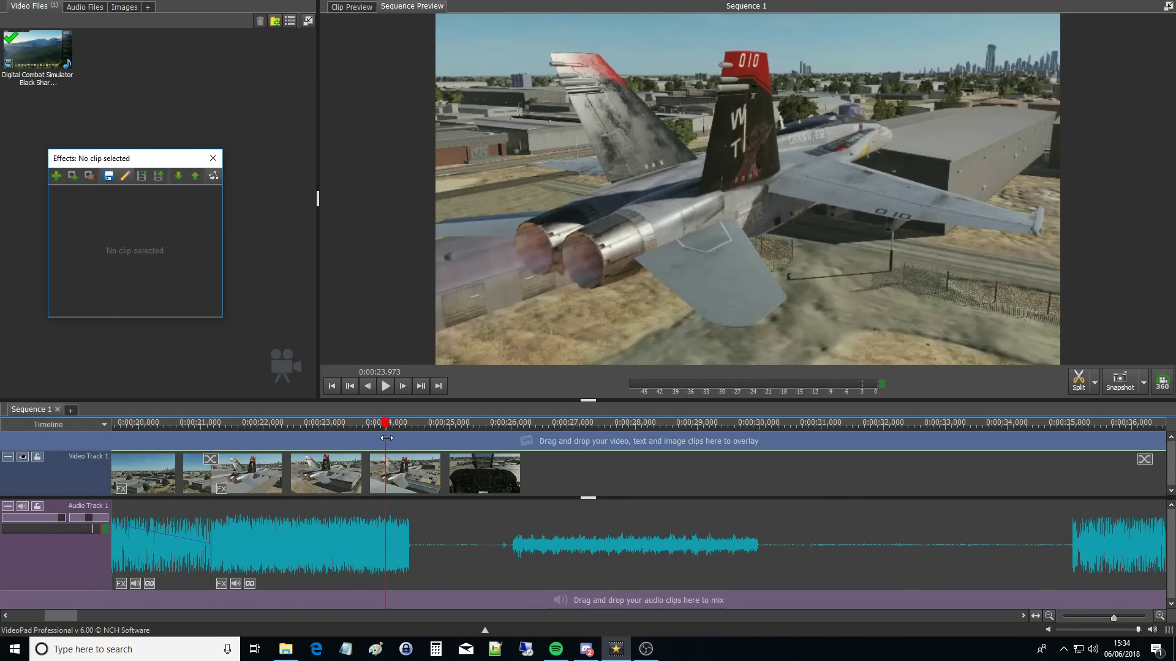
# - Split the seventh clip at 0:00:24.073 and trim the start of the remaining clip forward to the quieter cockpit audio passage
pyautogui.click(392, 442)
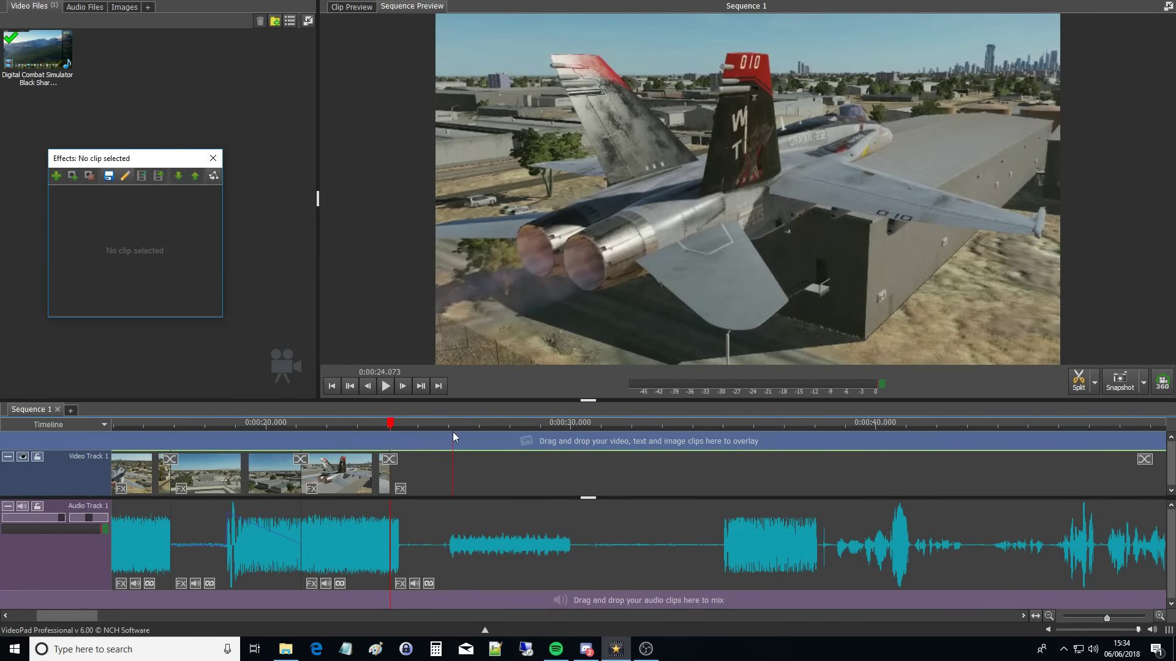
pyautogui.click(469, 426)
pyautogui.moveTo(396, 485); pyautogui.dragTo(462, 485)
# - Split the cockpit clip at 0:00:26.594 and trim the start of the remaining footage forward to source time 0:15:52.760
pyautogui.click(469, 443)
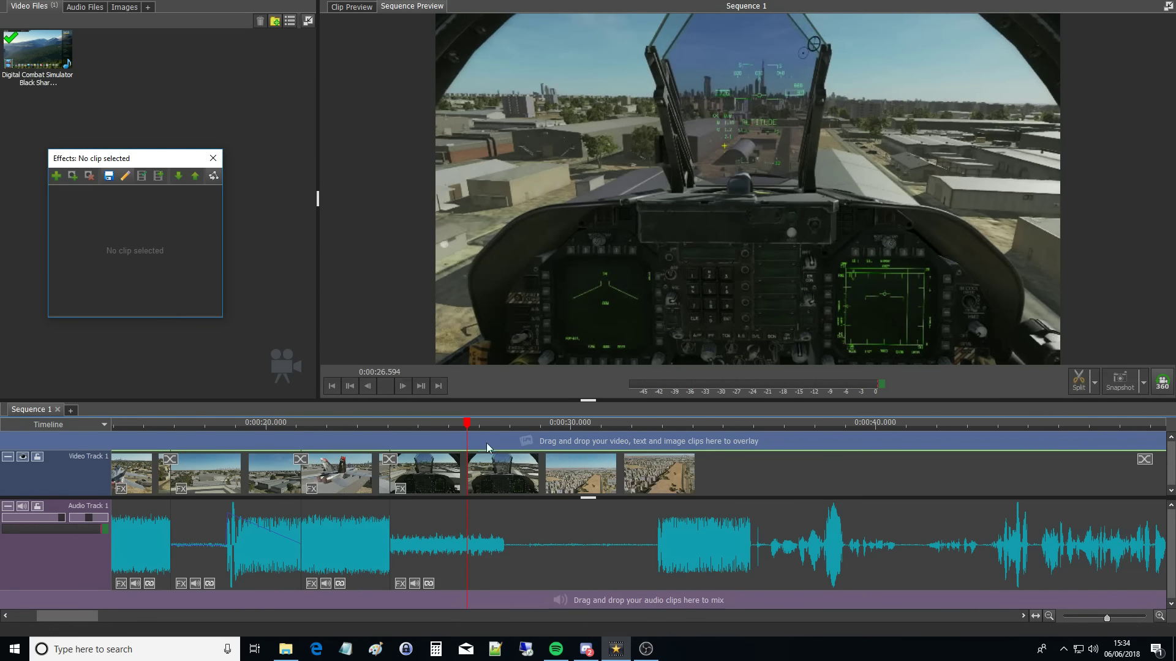
pyautogui.press('space')
pyautogui.press('space')
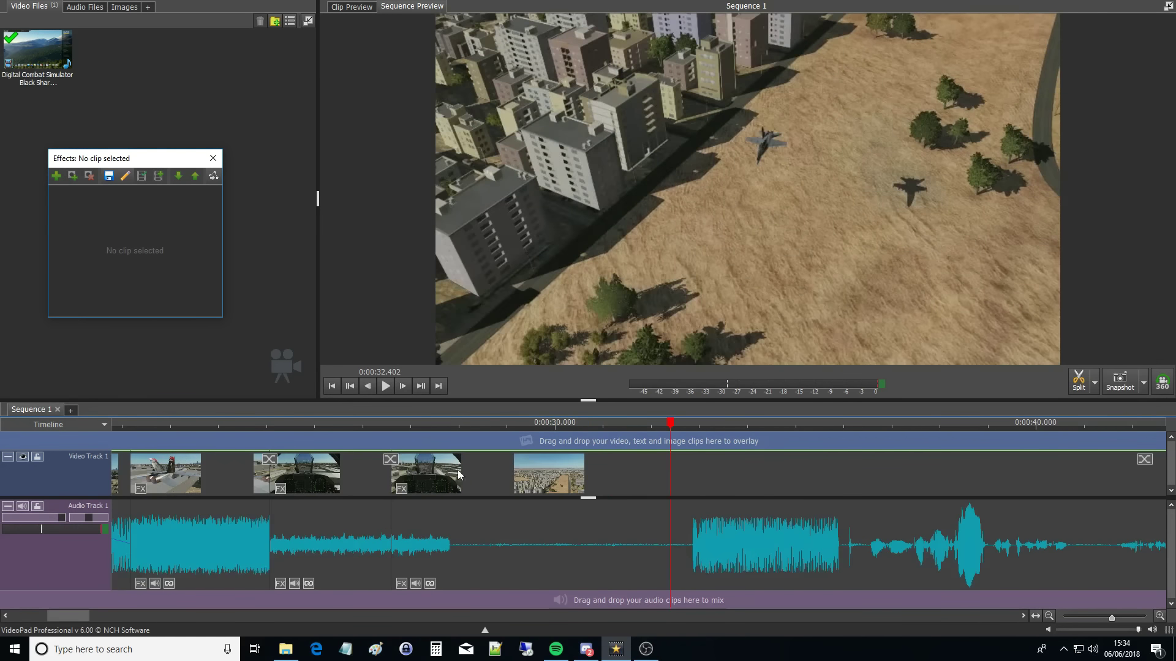
pyautogui.moveTo(398, 477); pyautogui.dragTo(616, 484)
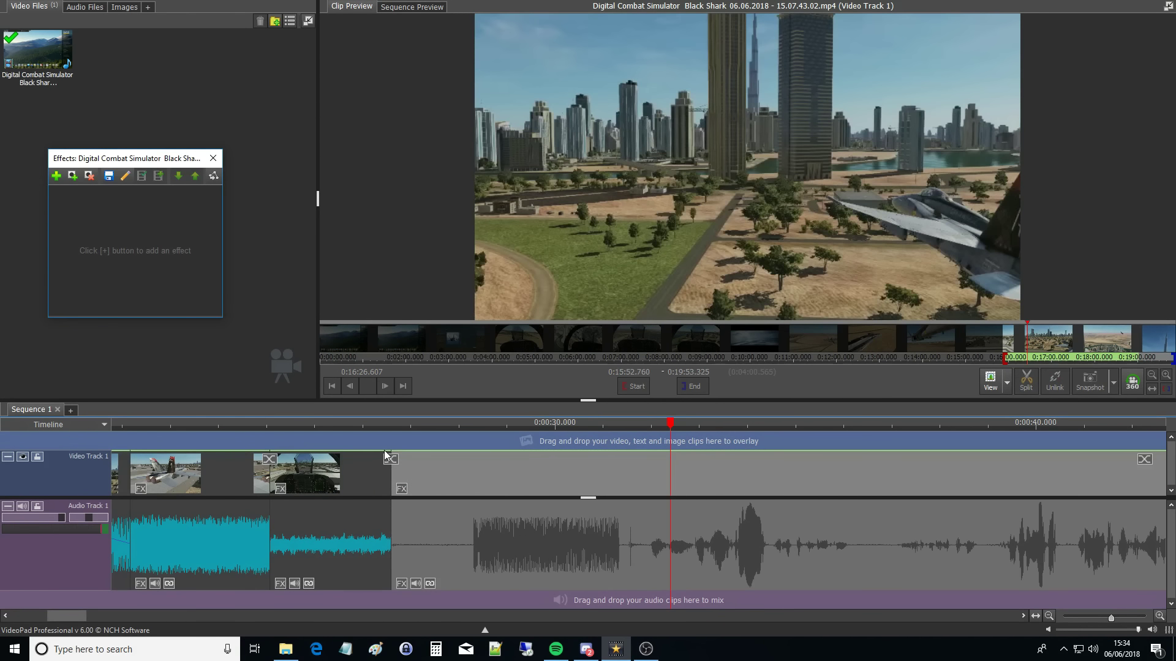
# - Play across the cut into the ninth clip and split that clip at 0:00:31.241, at the end of its loud passage
pyautogui.click(383, 443)
pyautogui.press('space')
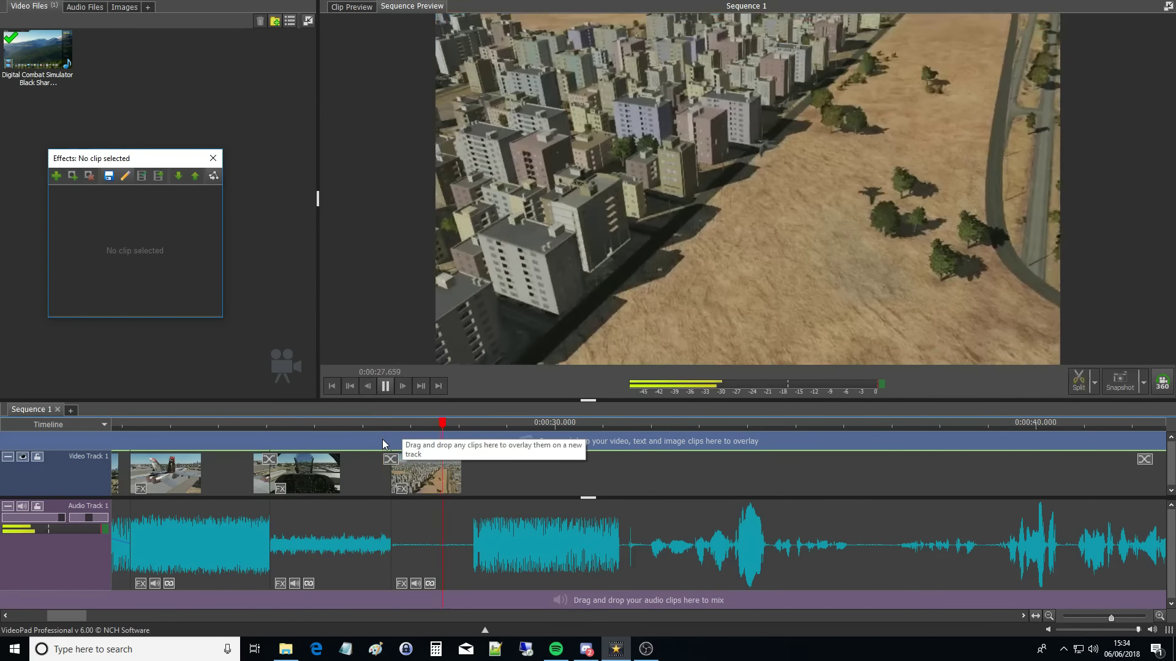
pyautogui.scroll(3, 597, 476)
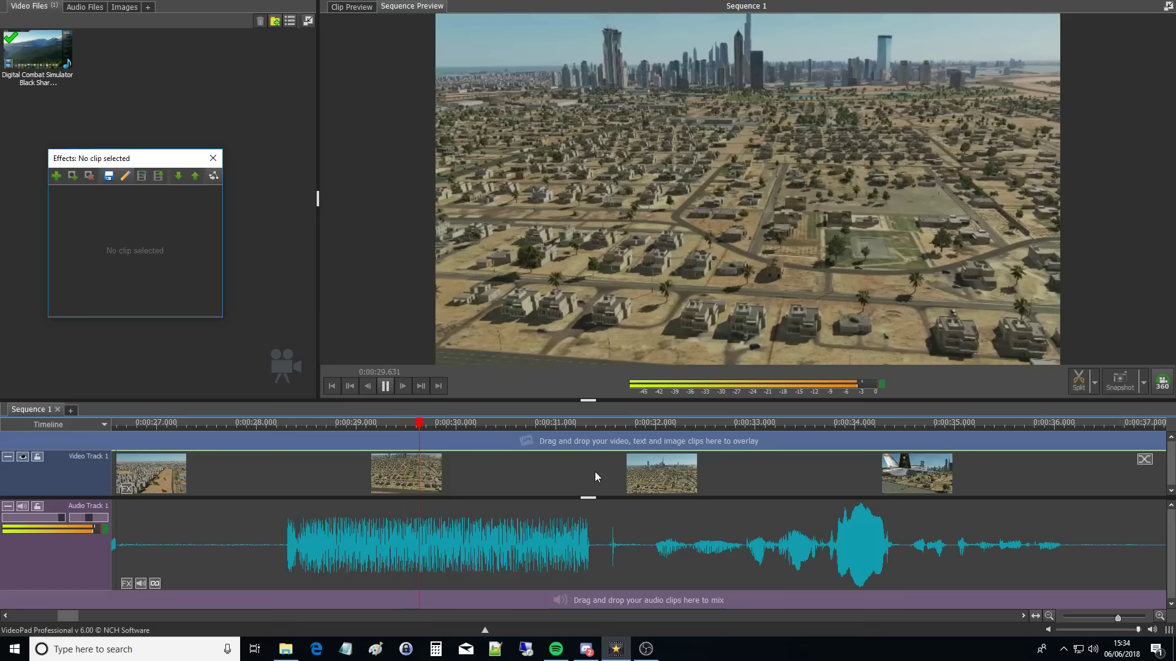
pyautogui.click(582, 442)
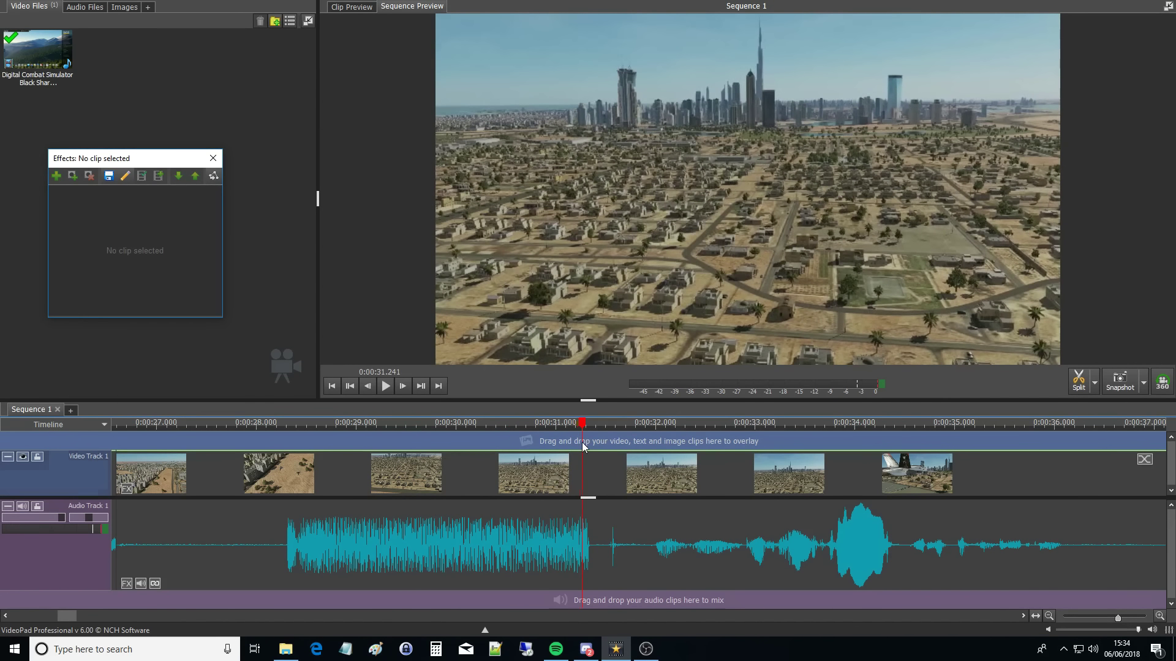
pyautogui.click(602, 442)
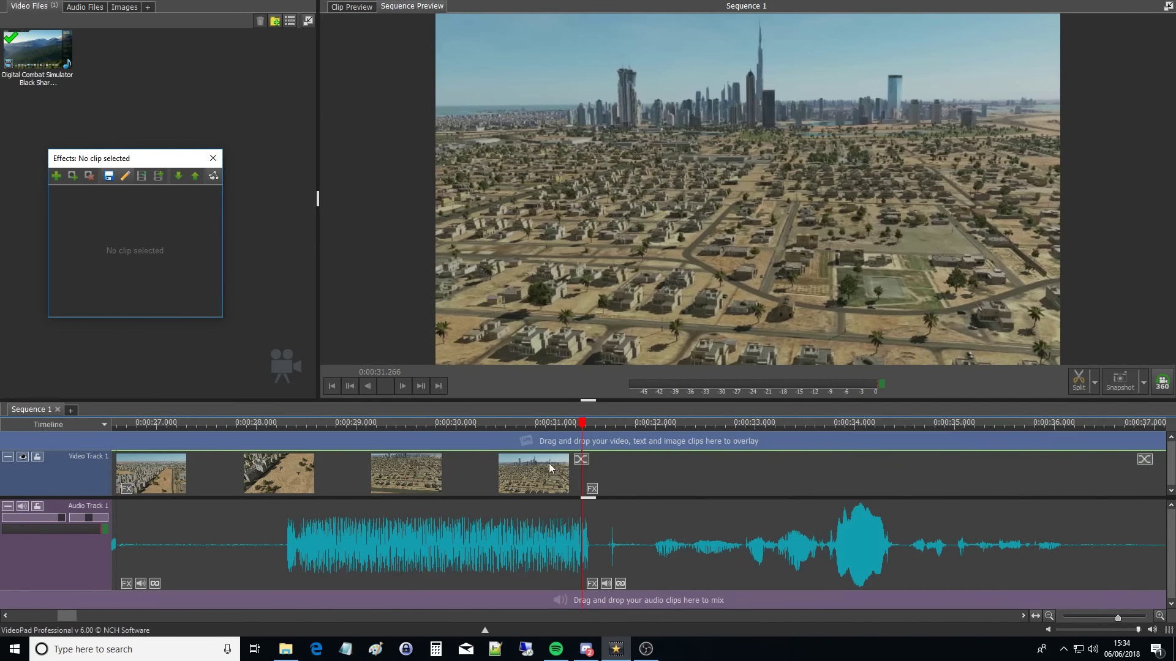
# - Preview the footage ahead and trim the start of the remaining clip forward to the loud passage at source time 0:16:23.453
pyautogui.scroll(-3, 548, 464)
pyautogui.scroll(1, 454, 554)
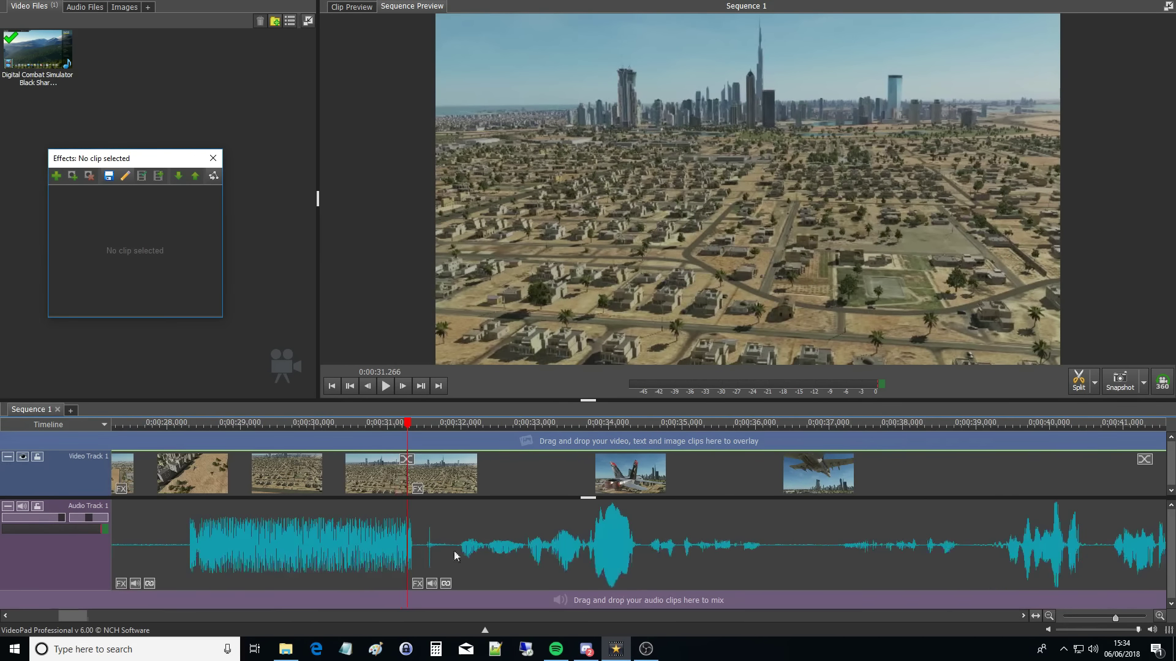
pyautogui.click(590, 436)
pyautogui.press('space')
pyautogui.scroll(-2, 735, 480)
pyautogui.scroll(-1, 431, 502)
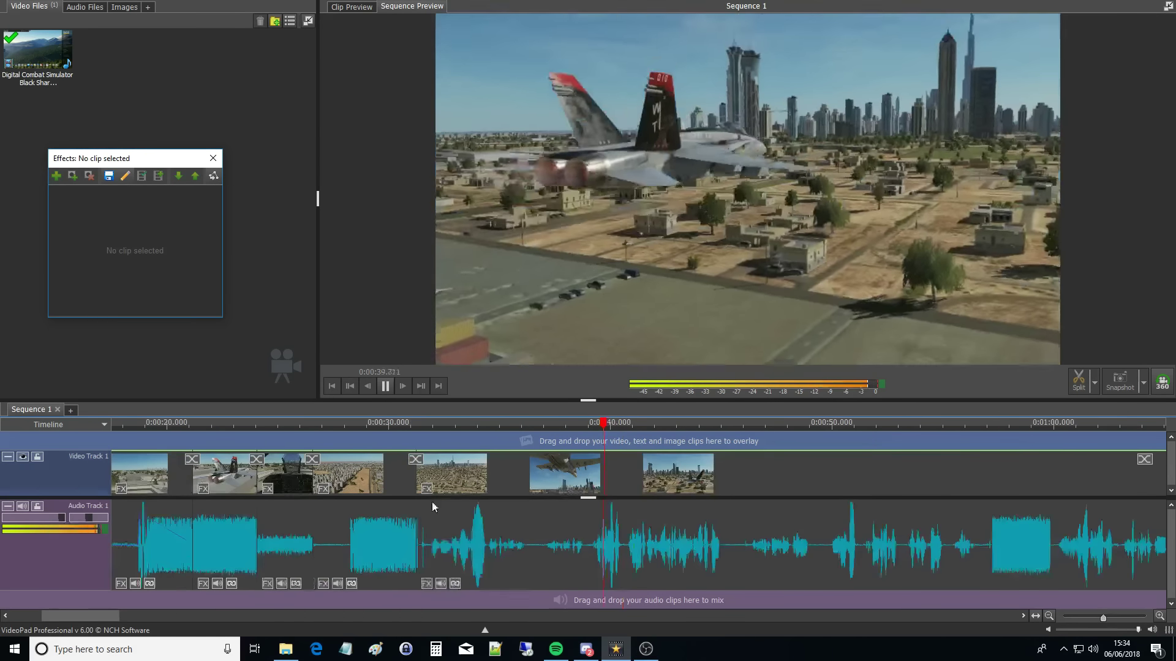
pyautogui.click(985, 435)
pyautogui.press('space')
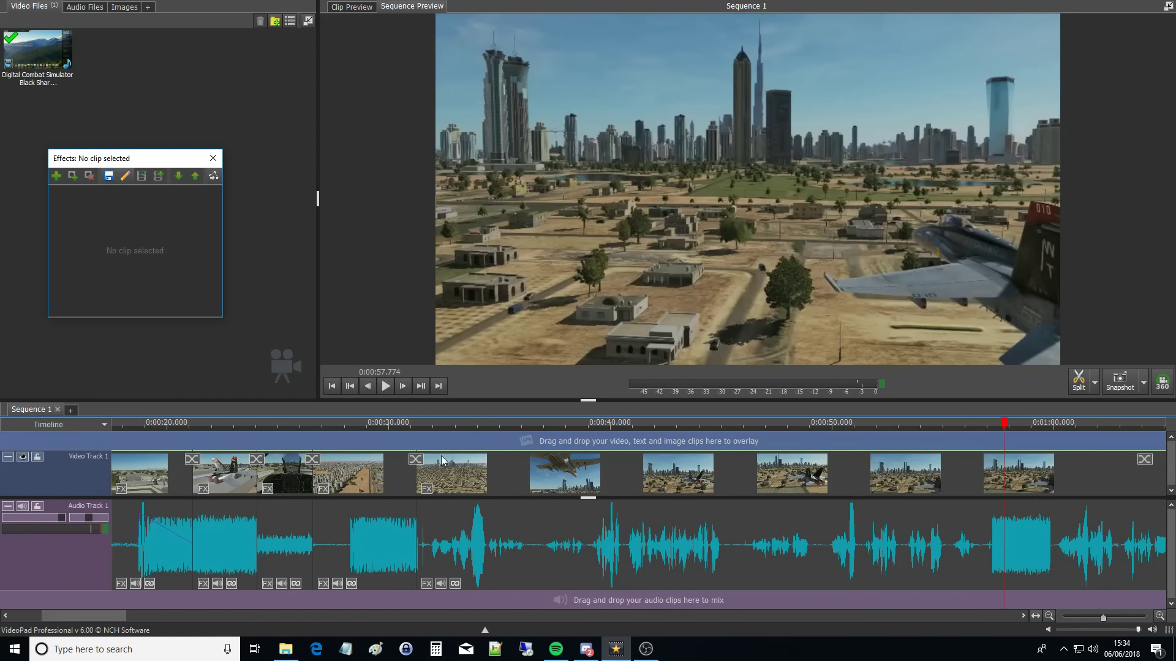
pyautogui.moveTo(419, 485); pyautogui.dragTo(997, 506)
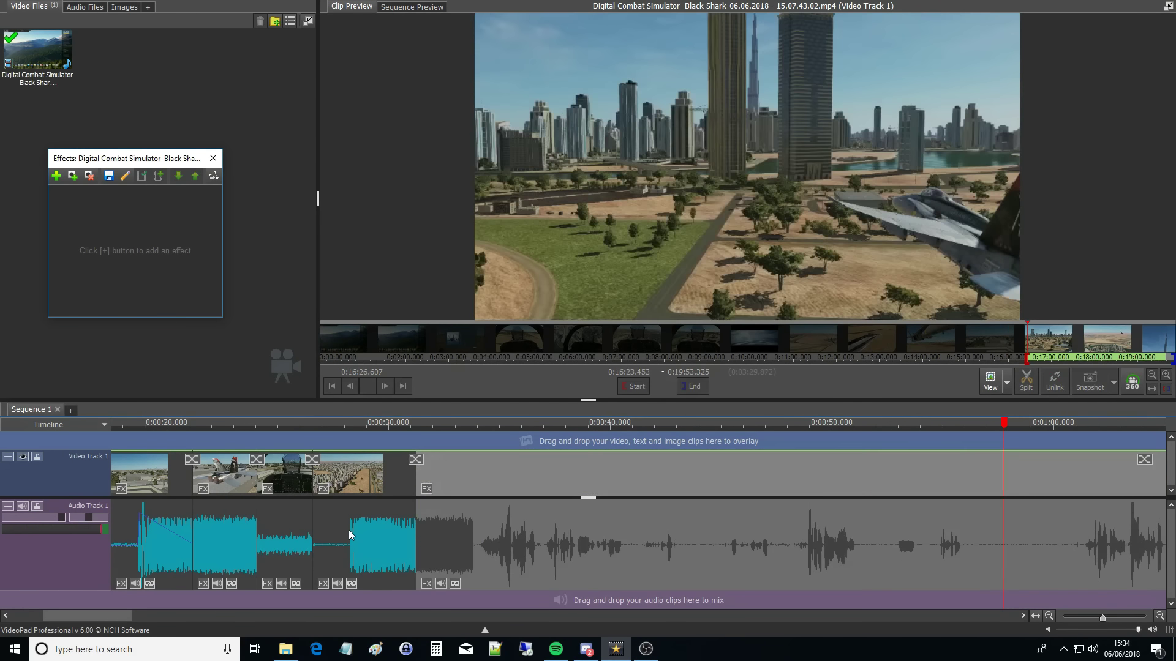
# - Play across the cut at about 0:00:31 and split the following clip at 0:00:33.394, just before its loud passage ends
pyautogui.click(411, 469)
pyautogui.press('space')
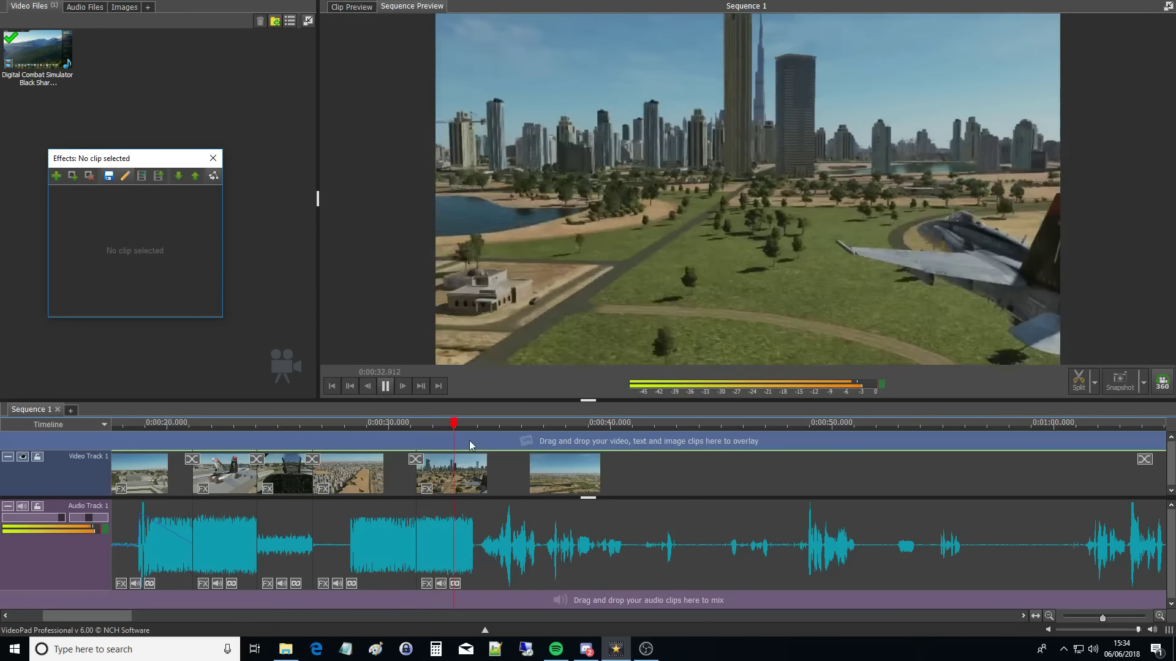
pyautogui.press('space')
pyautogui.click(464, 442)
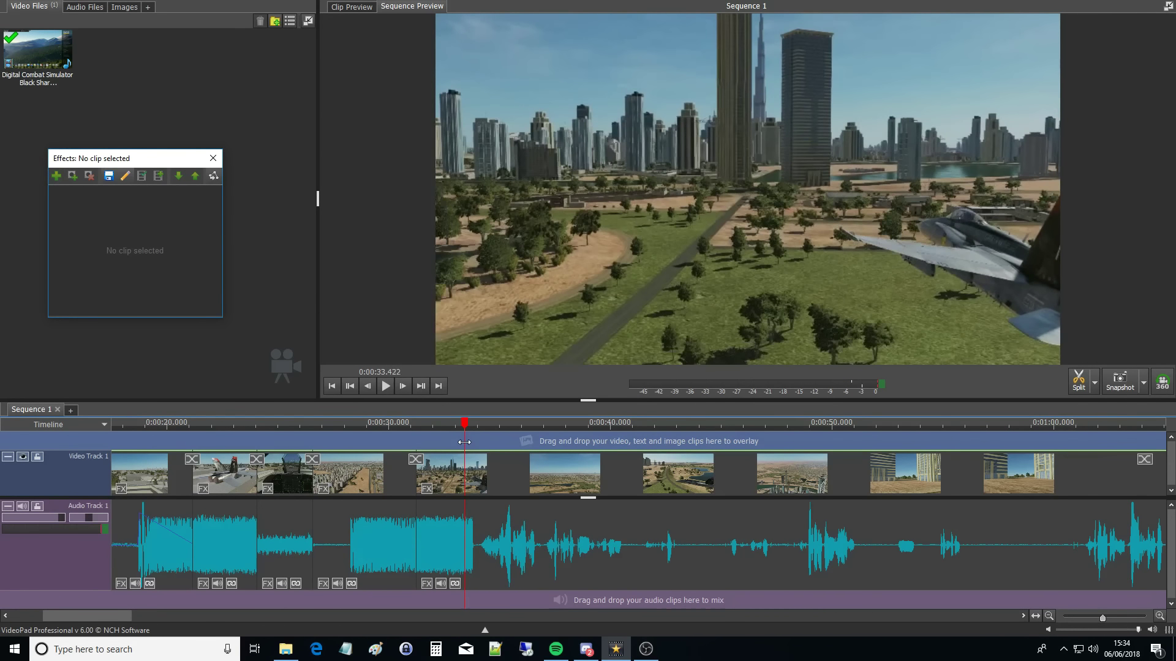
pyautogui.moveTo(464, 442); pyautogui.dragTo(463, 443)
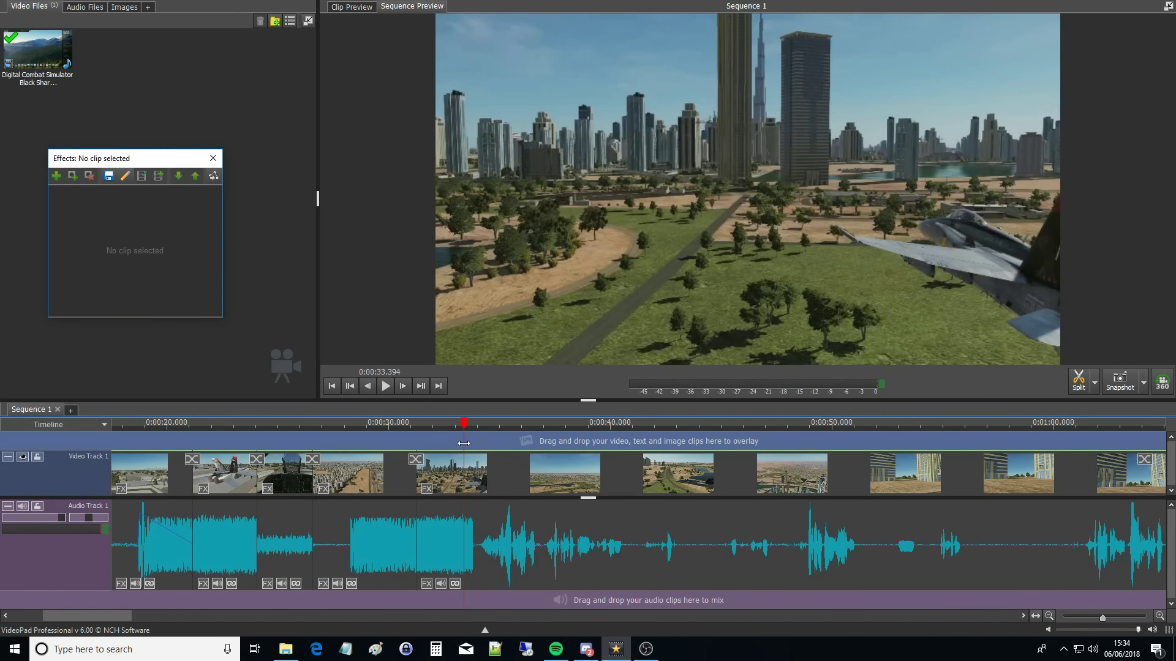
pyautogui.click(483, 444)
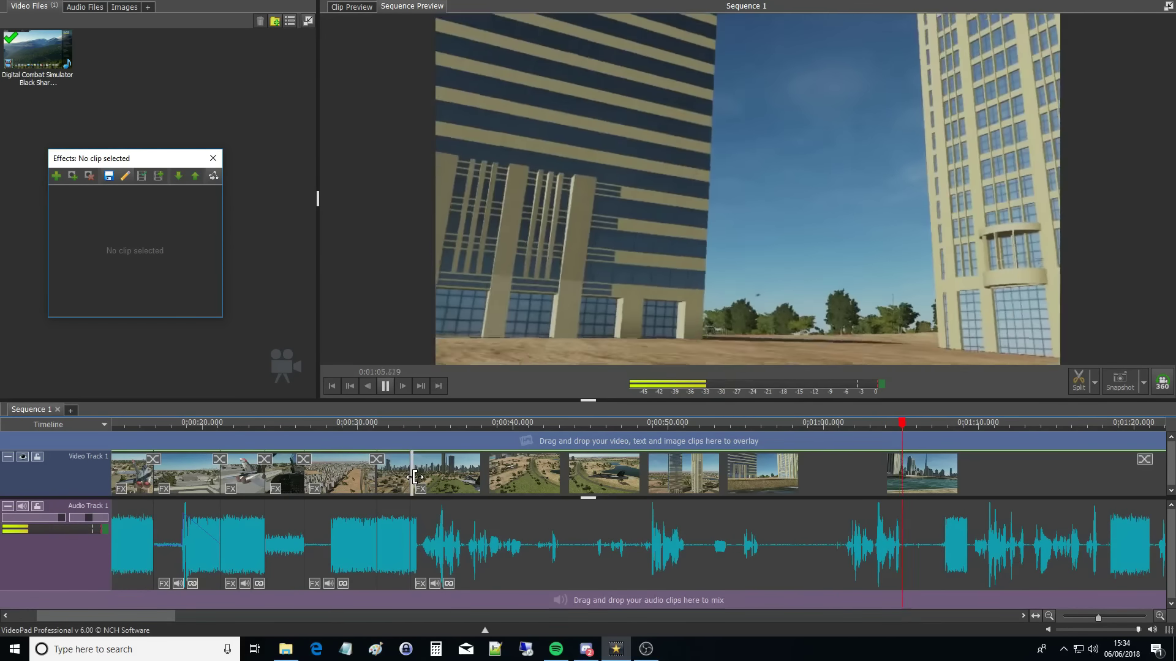
# - Trim the start of the remaining footage to source time 0:16:58.461 and split that clip at 0:00:36.343, where its loud passage ends
pyautogui.moveTo(414, 477); pyautogui.dragTo(925, 493)
pyautogui.scroll(3, 326, 490)
pyautogui.click(492, 423)
pyautogui.press('space')
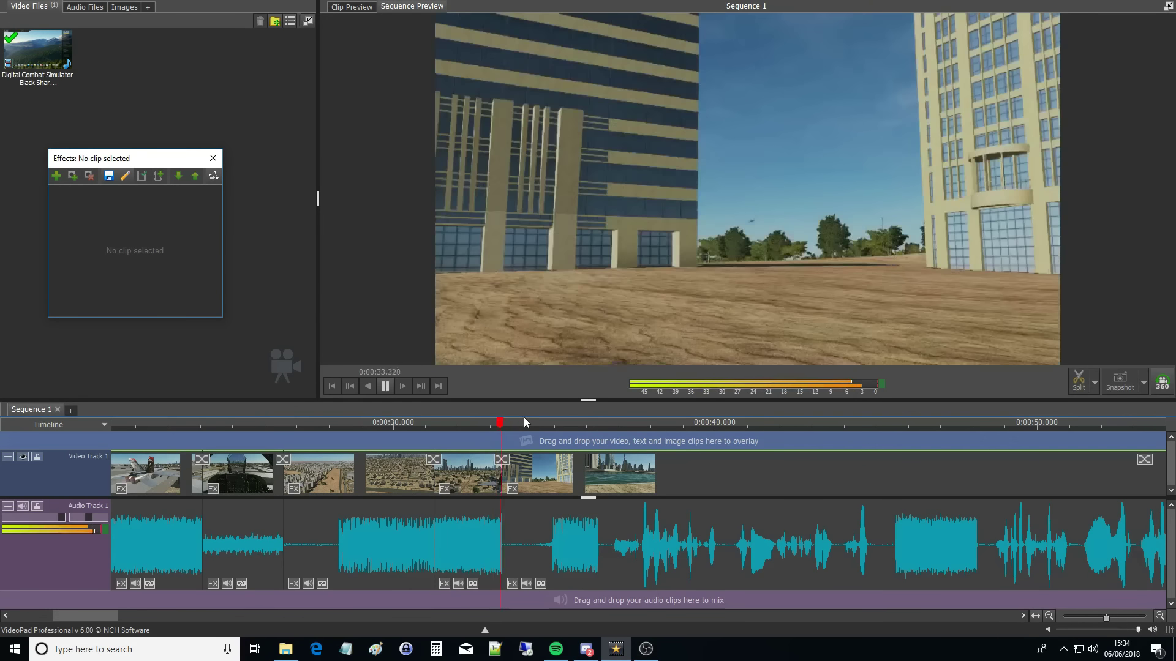
pyautogui.scroll(2, 614, 430)
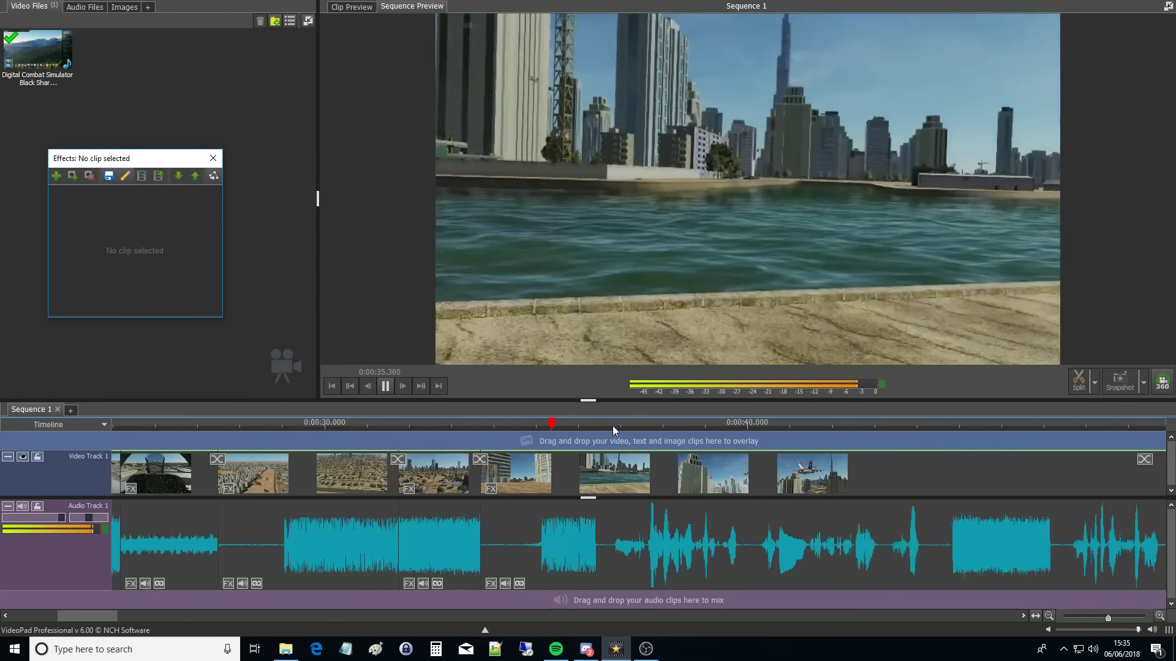
pyautogui.click(586, 443)
pyautogui.click(607, 444)
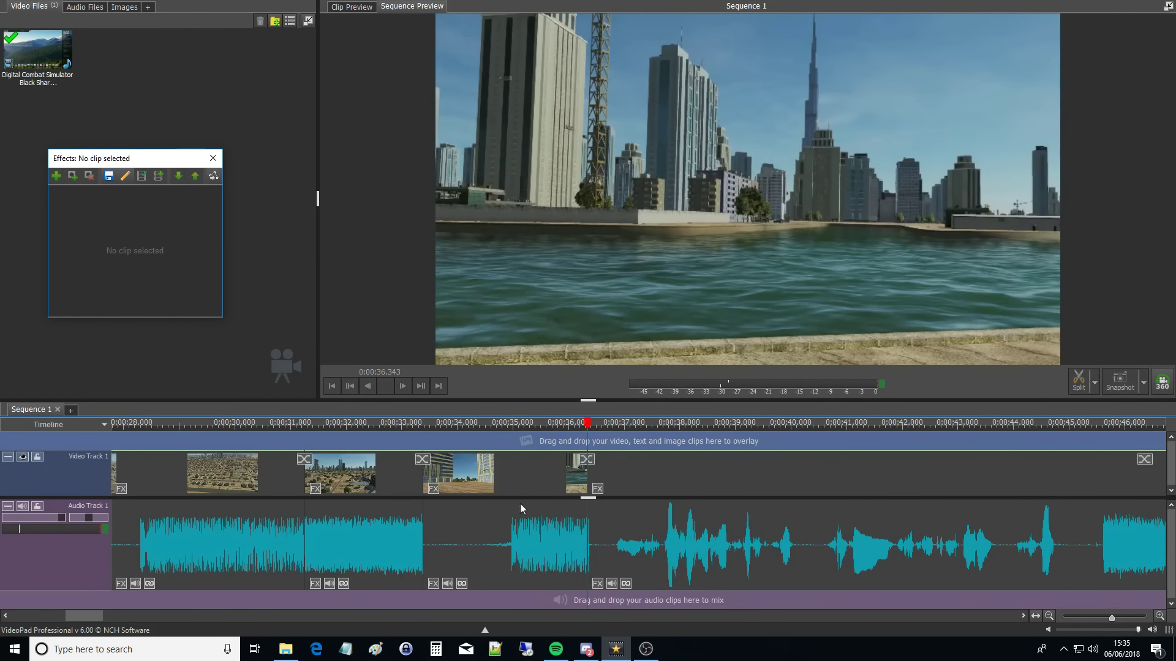
# - Shape the new clip's audio volume curve to rise at the loud passage's start and slope down to +1.57% gain at 0:17:01.406
pyautogui.click(519, 513)
pyautogui.scroll(6, 1041, 153)
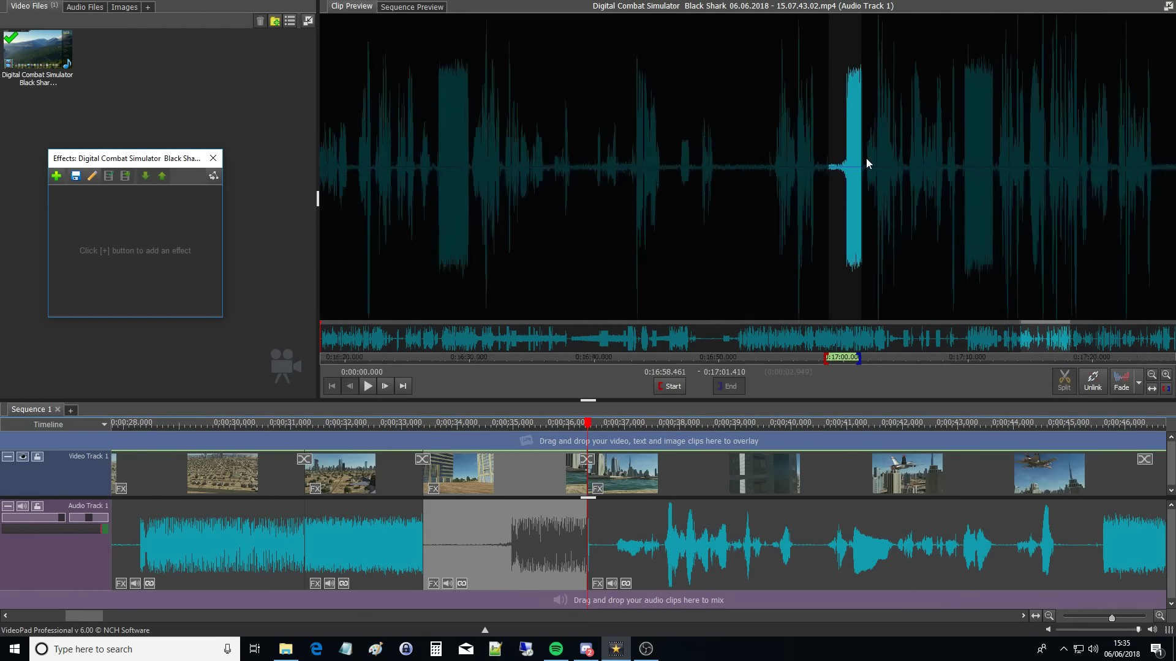
pyautogui.scroll(2, 821, 168)
pyautogui.moveTo(824, 168); pyautogui.dragTo(894, 166)
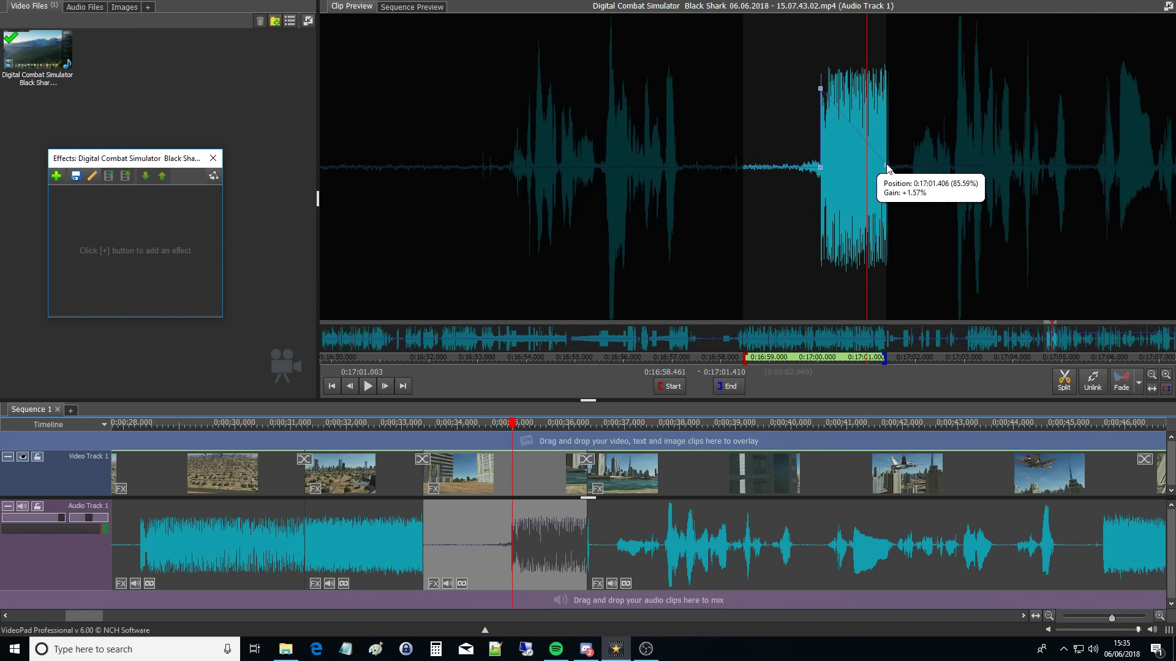
# - Preview the jet fly-by footage ahead and trim the start of the remaining clip forward to source time 0:17:10.694
pyautogui.click(547, 440)
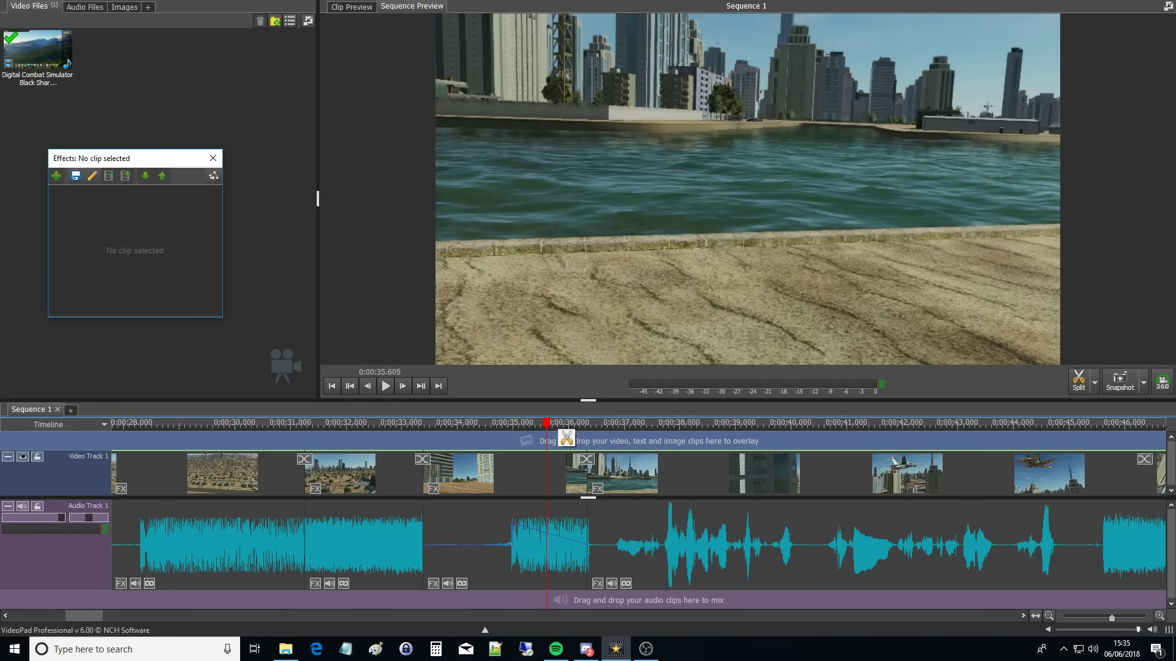
pyautogui.click(666, 438)
pyautogui.scroll(-4, 370, 480)
pyautogui.scroll(5, 708, 515)
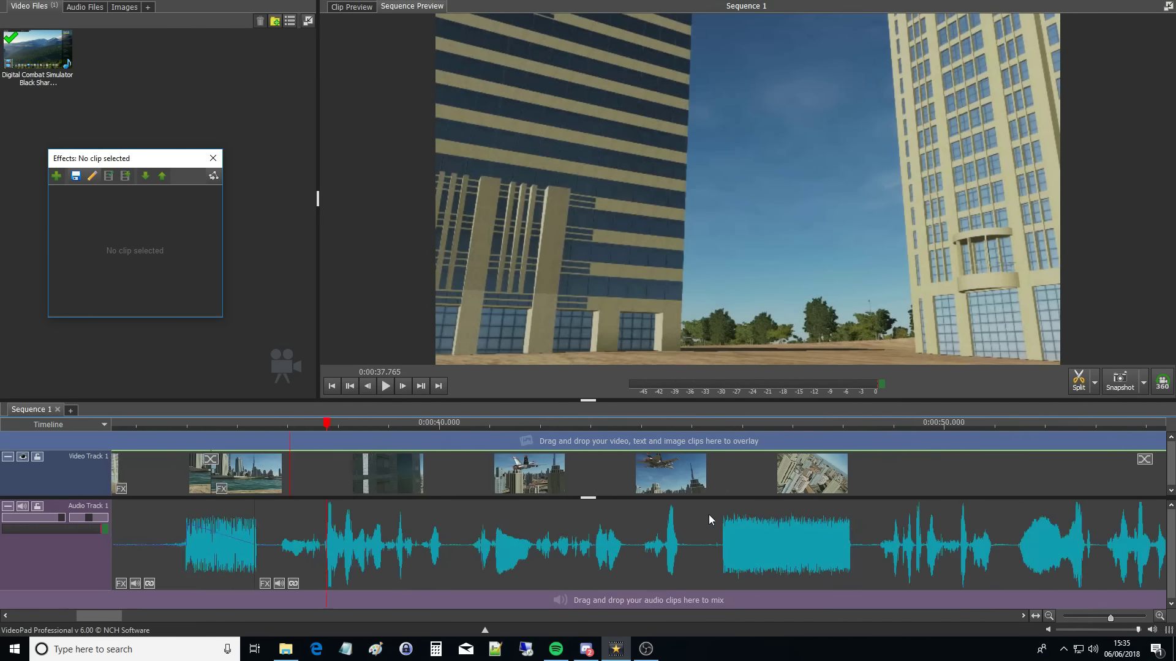
pyautogui.click(713, 444)
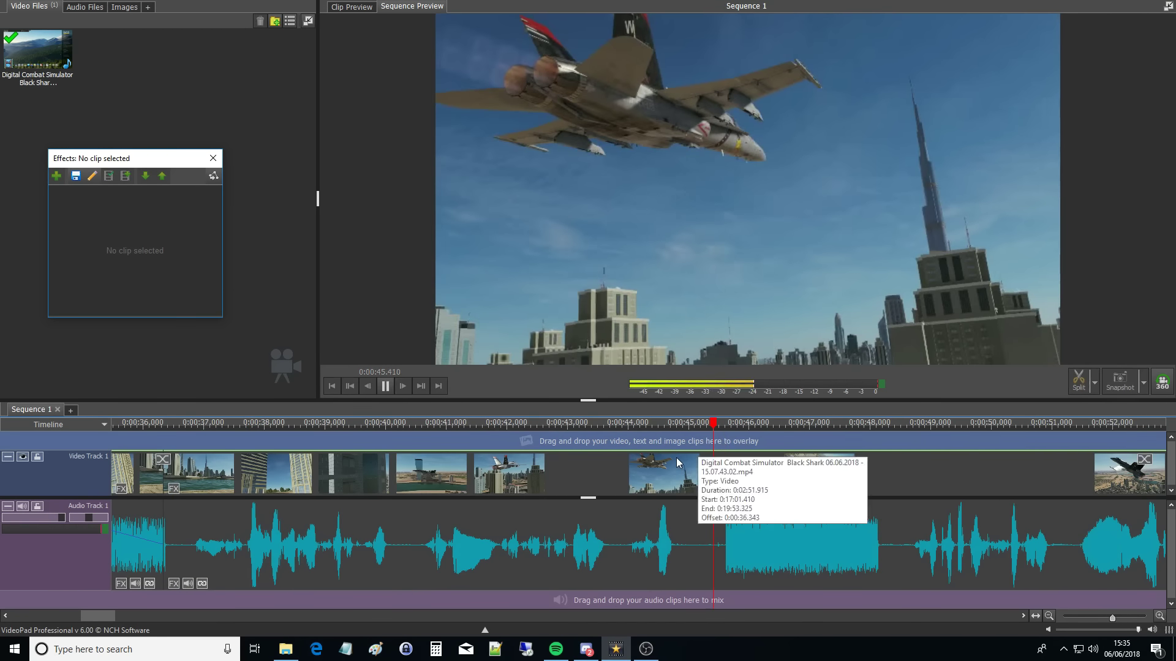
pyautogui.click(172, 487)
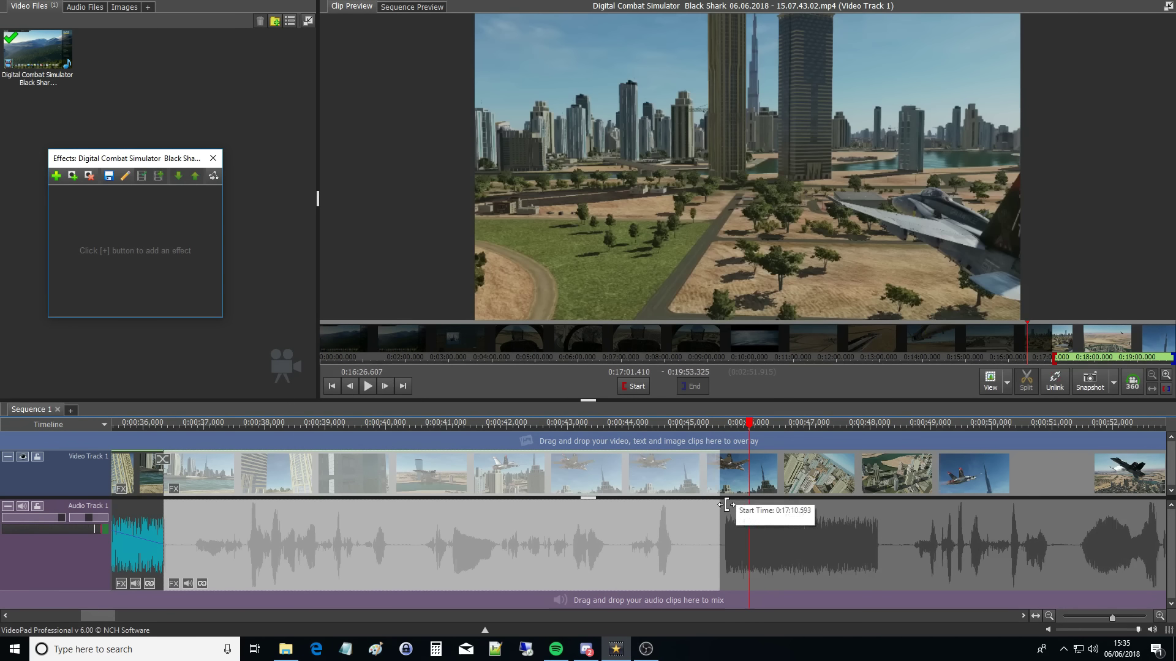
pyautogui.moveTo(730, 504); pyautogui.dragTo(731, 504)
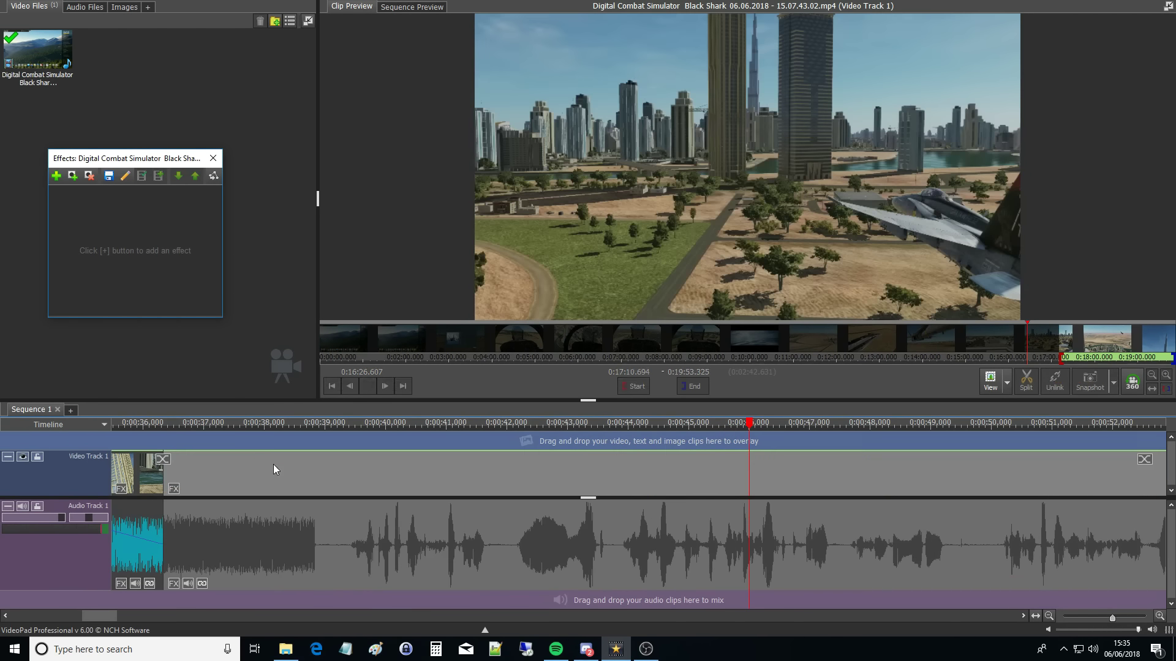
# - Play across the cut at about 0:00:36 and split the following city fly-over clip at 0:00:38.100
pyautogui.click(137, 437)
pyautogui.press('space')
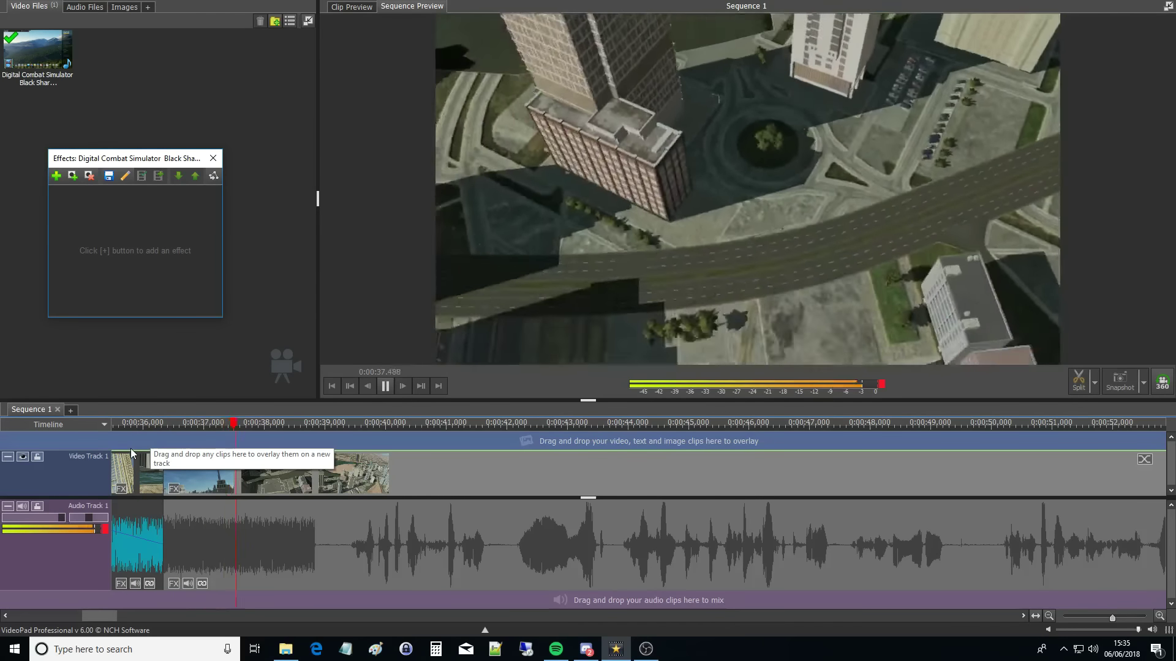
pyautogui.press('space')
pyautogui.scroll(2, 524, 461)
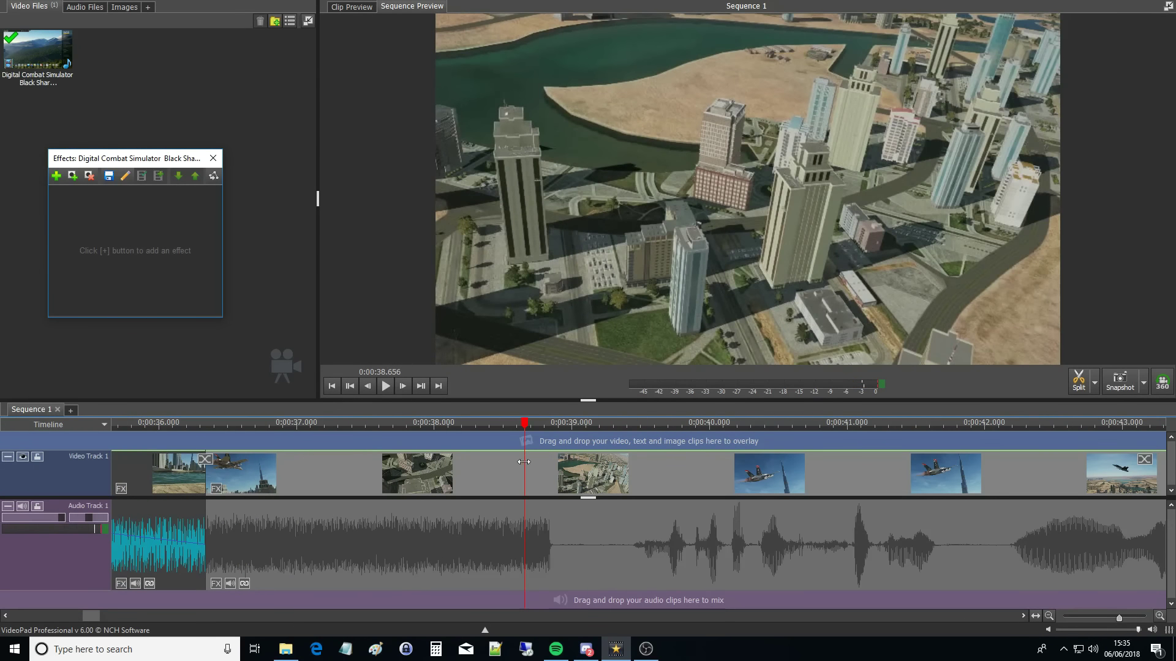
pyautogui.moveTo(525, 449); pyautogui.dragTo(447, 454)
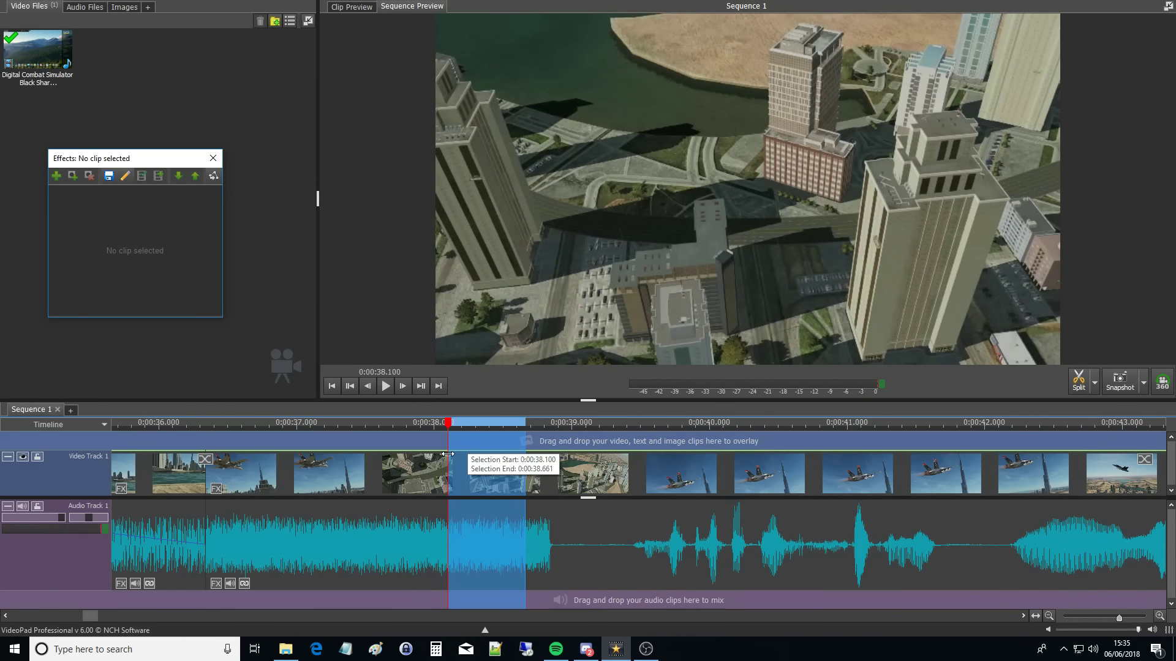
pyautogui.click(464, 455)
# - Preview the footage ahead and trim the start of the remaining clip to source time 0:17:31.829, where the next loud passage begins
pyautogui.click(687, 423)
pyautogui.press('space')
pyautogui.scroll(-2, 643, 468)
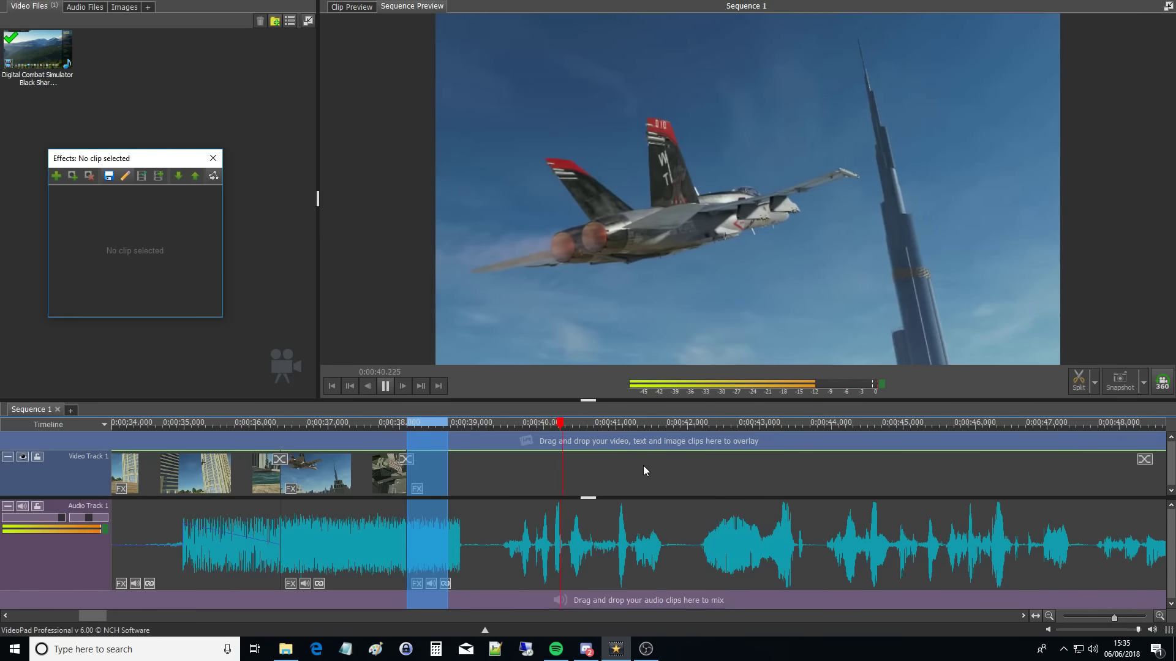
pyautogui.scroll(-2, 449, 441)
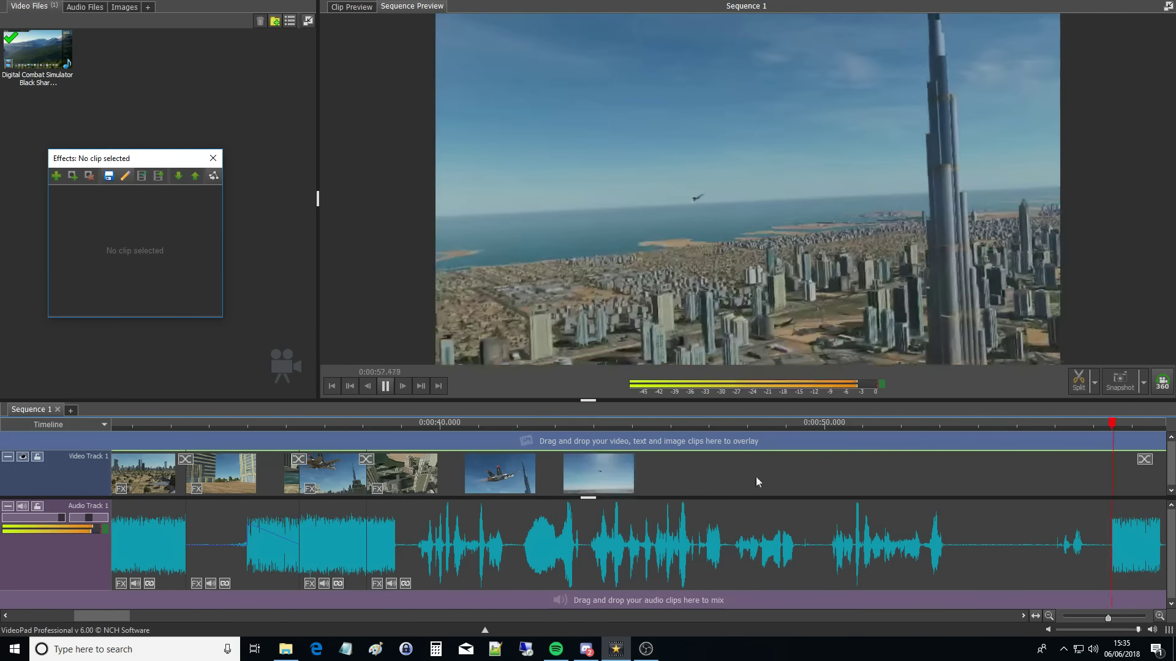
pyautogui.scroll(-3, 756, 476)
pyautogui.press('space')
pyautogui.click(398, 474)
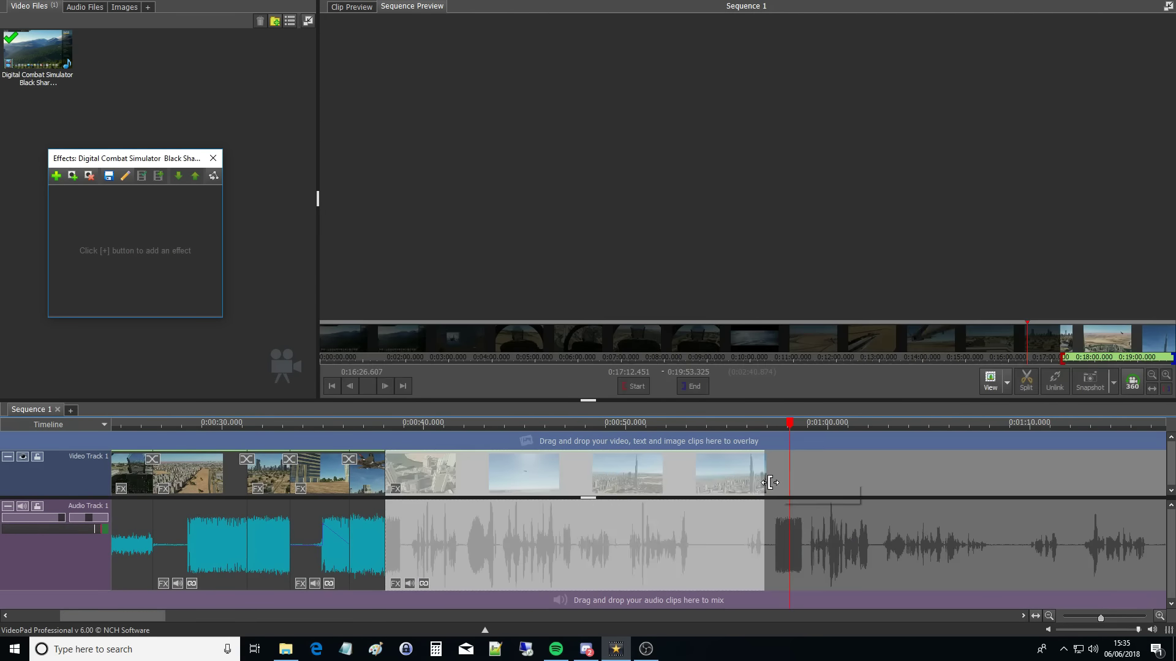
pyautogui.scroll(4, 432, 484)
pyautogui.scroll(3, 219, 484)
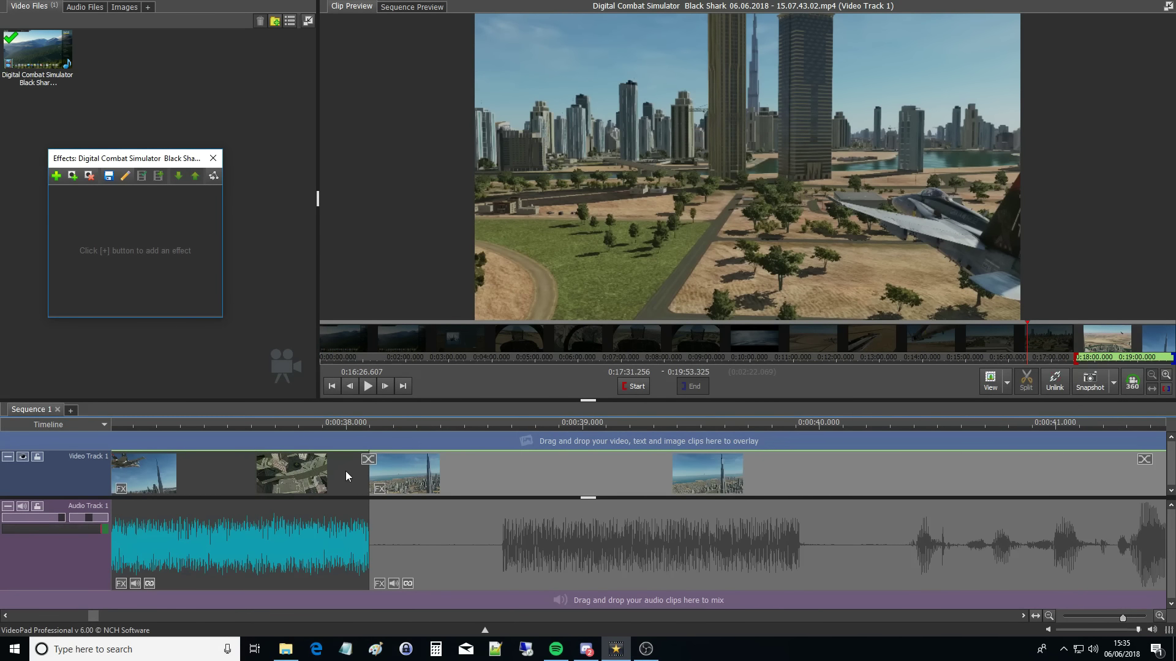
pyautogui.moveTo(373, 474); pyautogui.dragTo(508, 477)
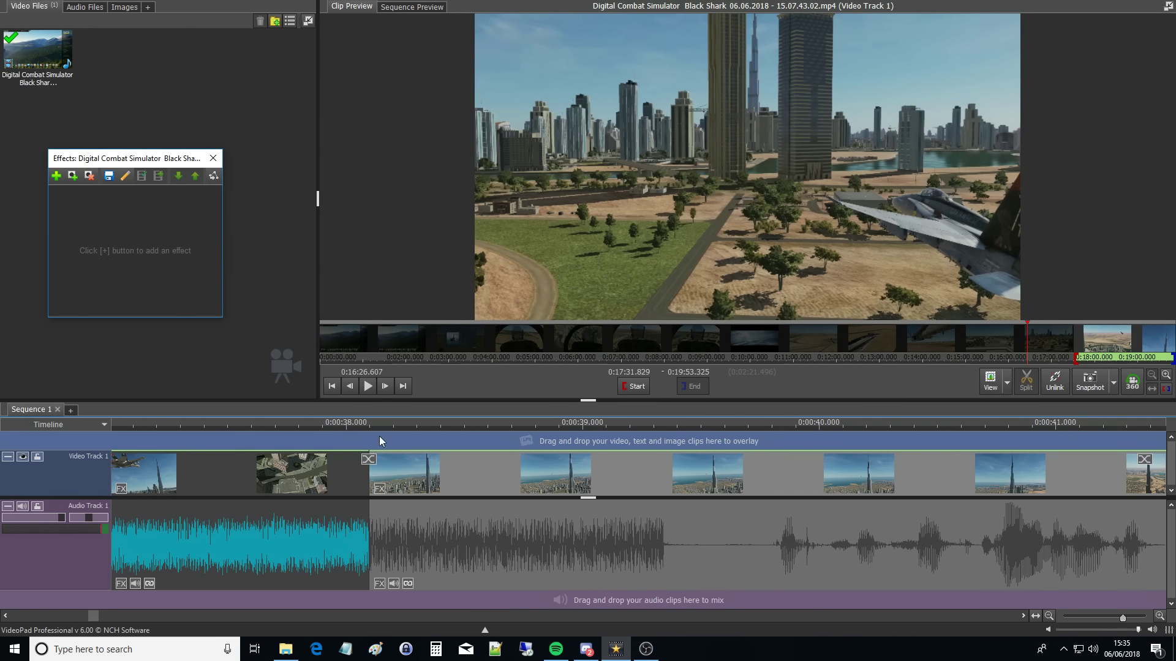
# - Play repeatedly across the cut at about 0:00:38 and split the skyscraper clip at 0:00:39.311, near the end of its loud passage
pyautogui.click(355, 433)
pyautogui.press('space')
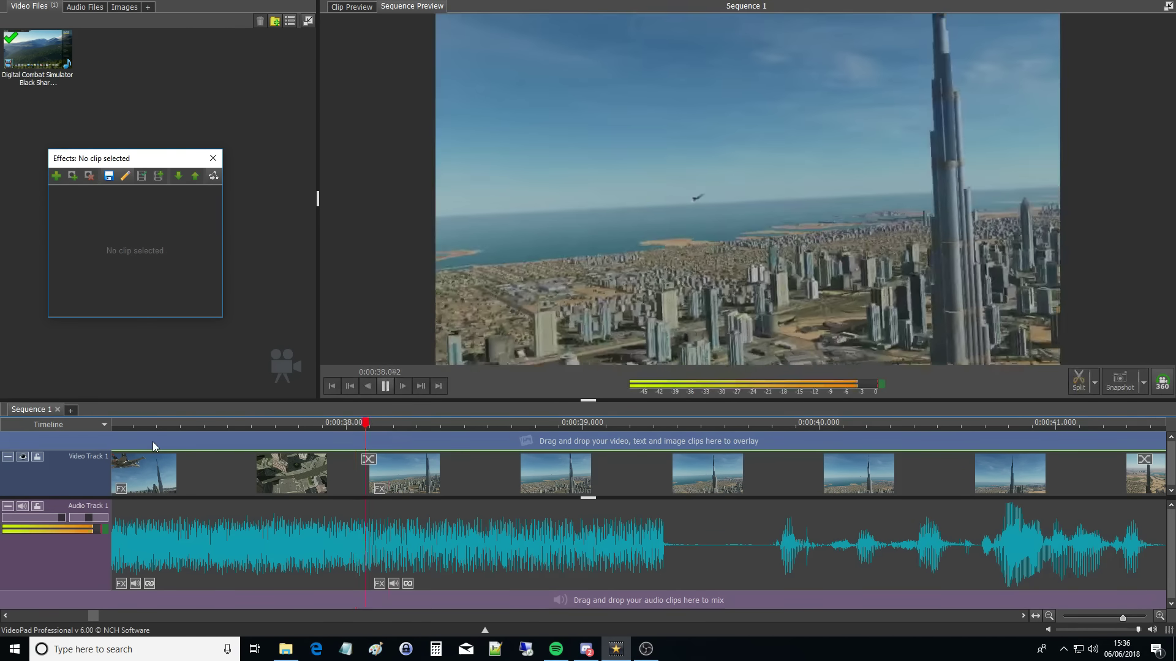
pyautogui.press('space')
pyautogui.moveTo(269, 449); pyautogui.dragTo(242, 446)
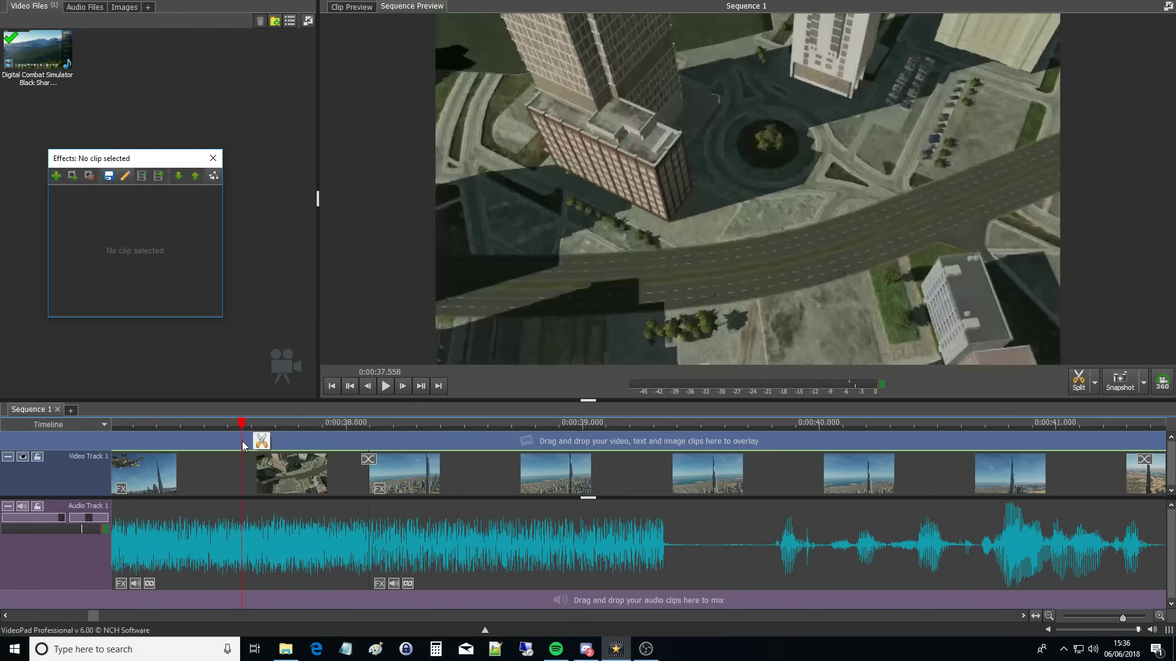
pyautogui.press('space')
pyautogui.press('space')
pyautogui.click(244, 446)
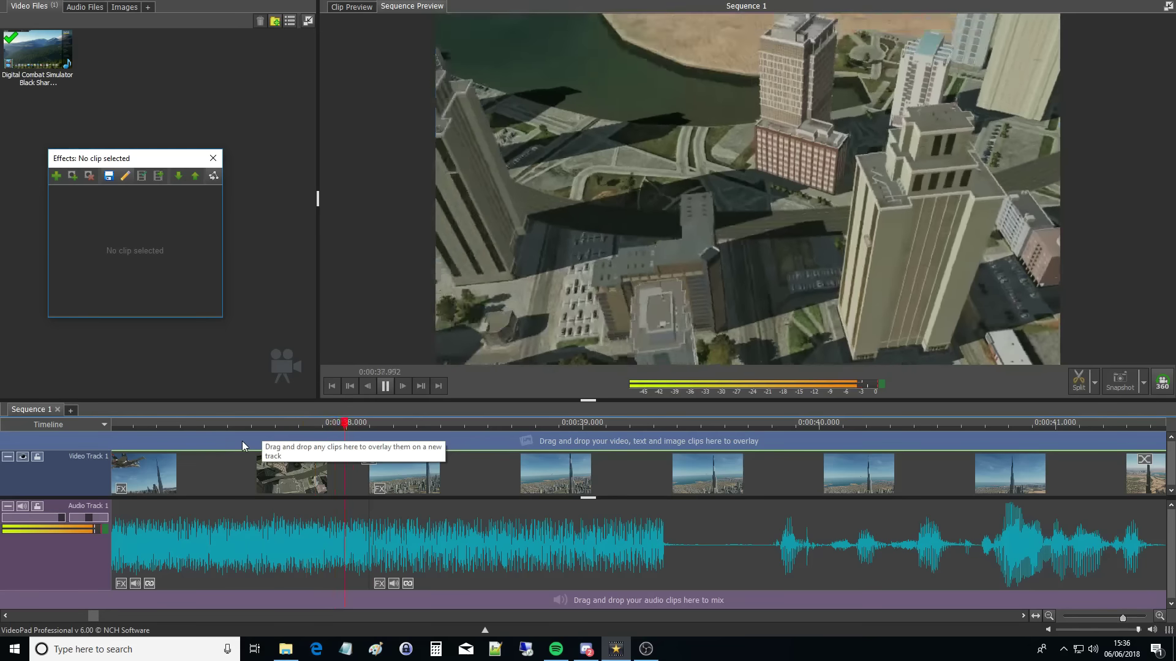
pyautogui.press('space')
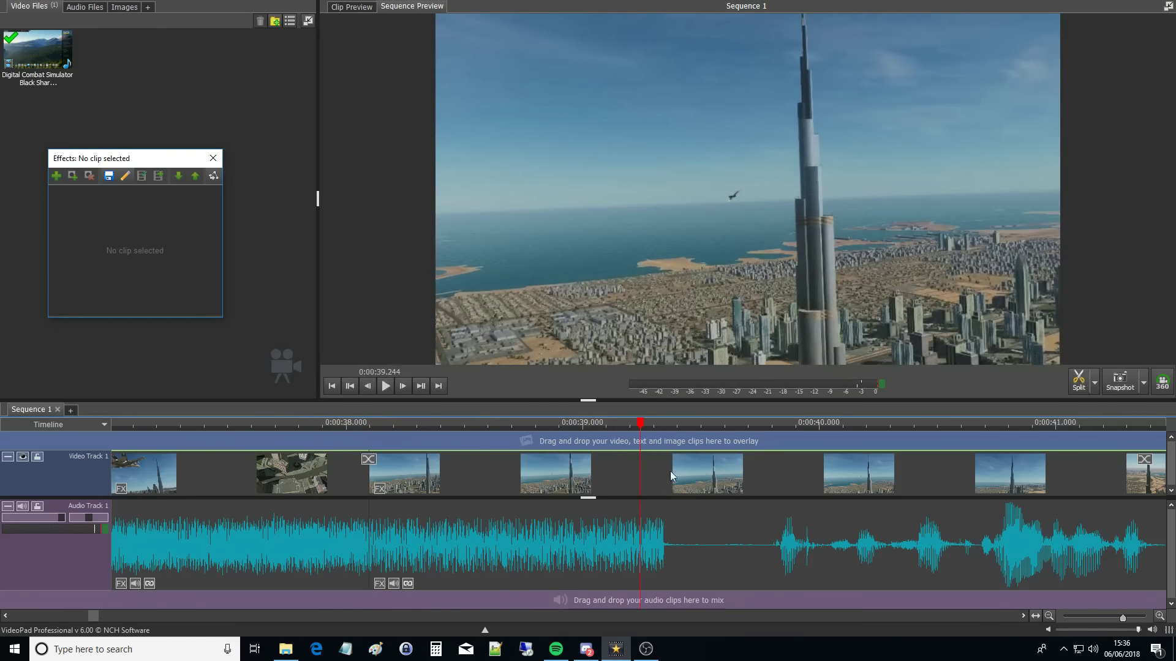
pyautogui.click(656, 441)
pyautogui.click(674, 445)
# - Preview the skyscraper footage ahead up to about 0:01:39 and trim the start of the remaining clip forward to source time 0:18:31.624
pyautogui.scroll(-5, 722, 456)
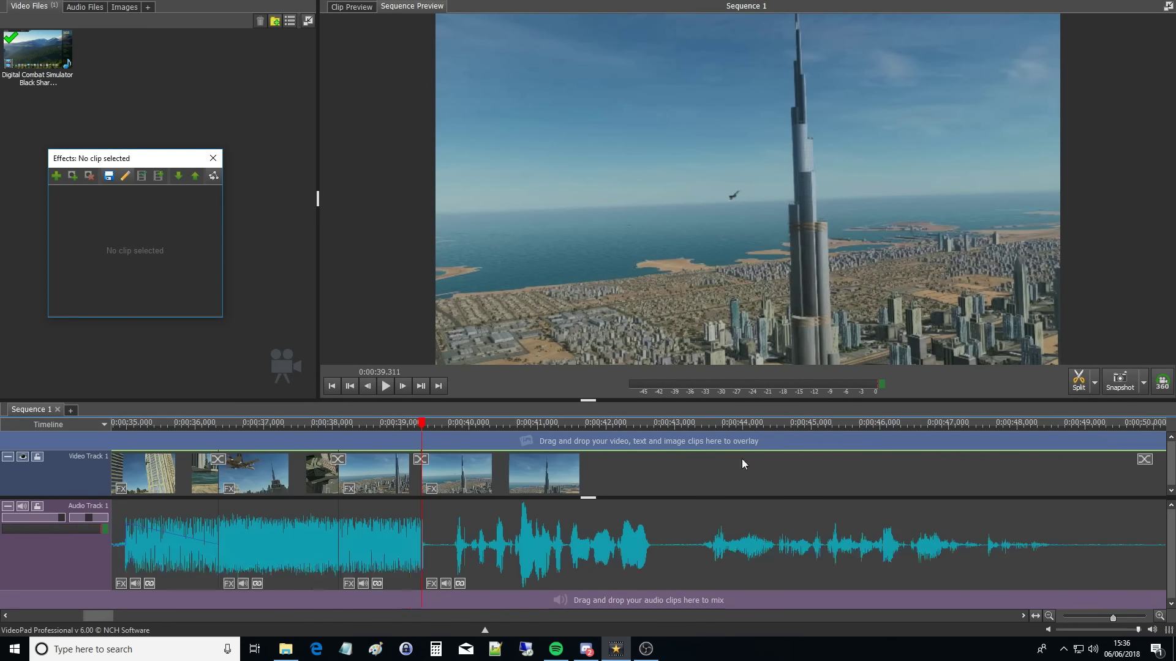
pyautogui.click(784, 449)
pyautogui.press('space')
pyautogui.scroll(-3, 964, 492)
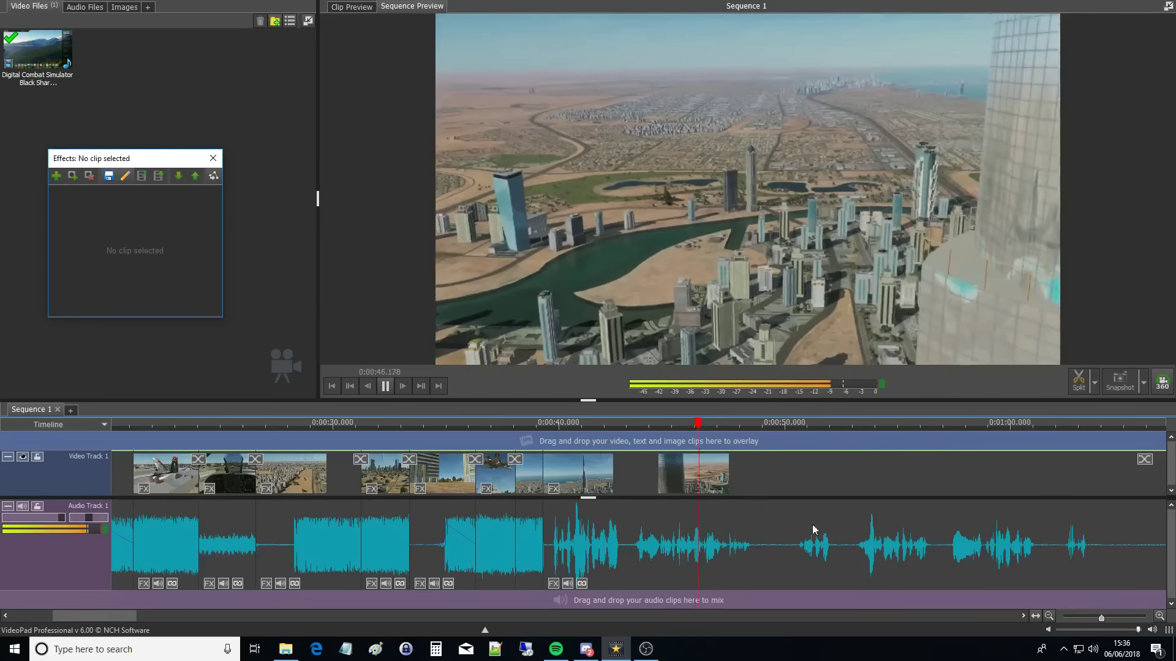
pyautogui.click(912, 450)
pyautogui.click(912, 447)
pyautogui.press('space')
pyautogui.scroll(-3, 918, 453)
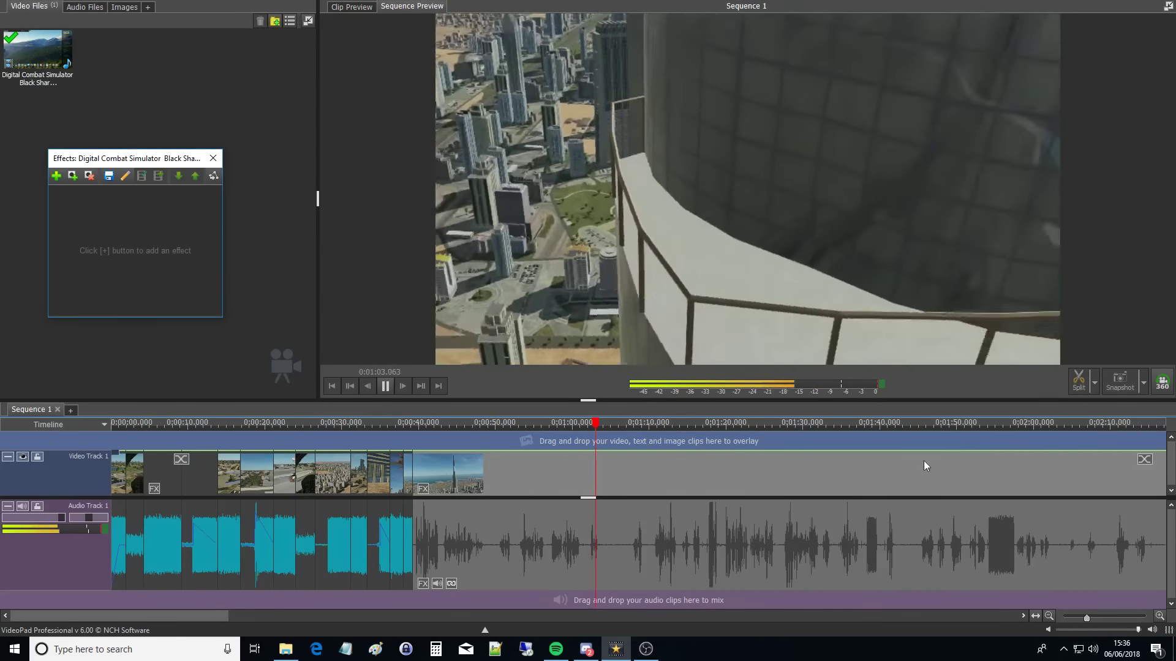
pyautogui.click(864, 445)
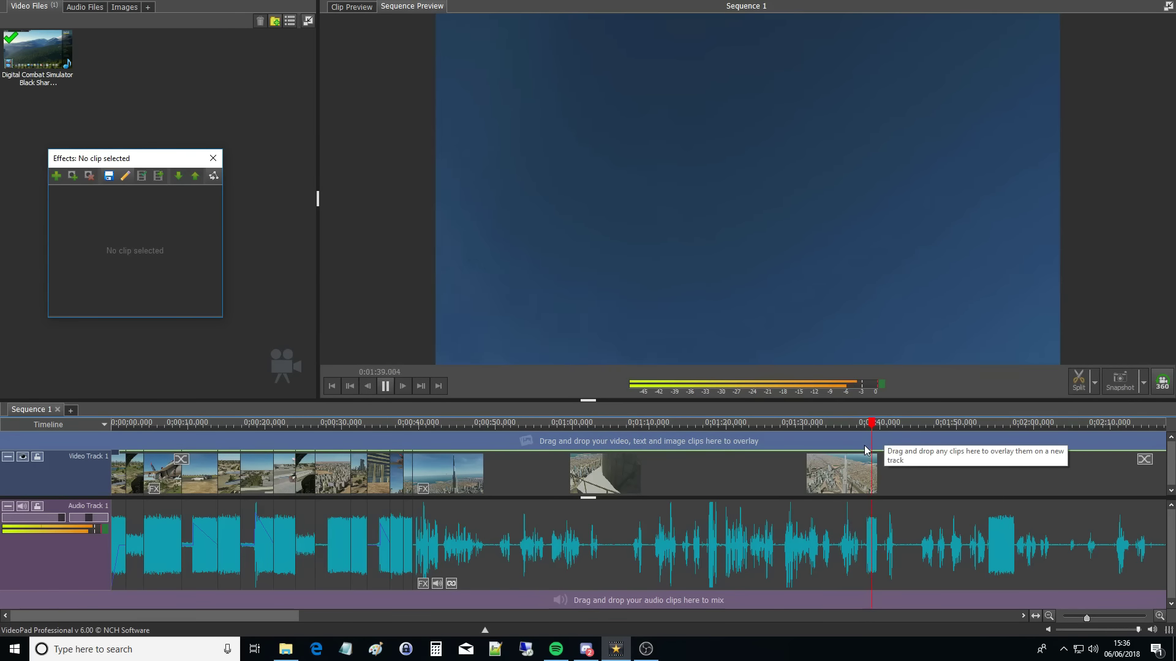
pyautogui.press('space')
pyautogui.click(415, 477)
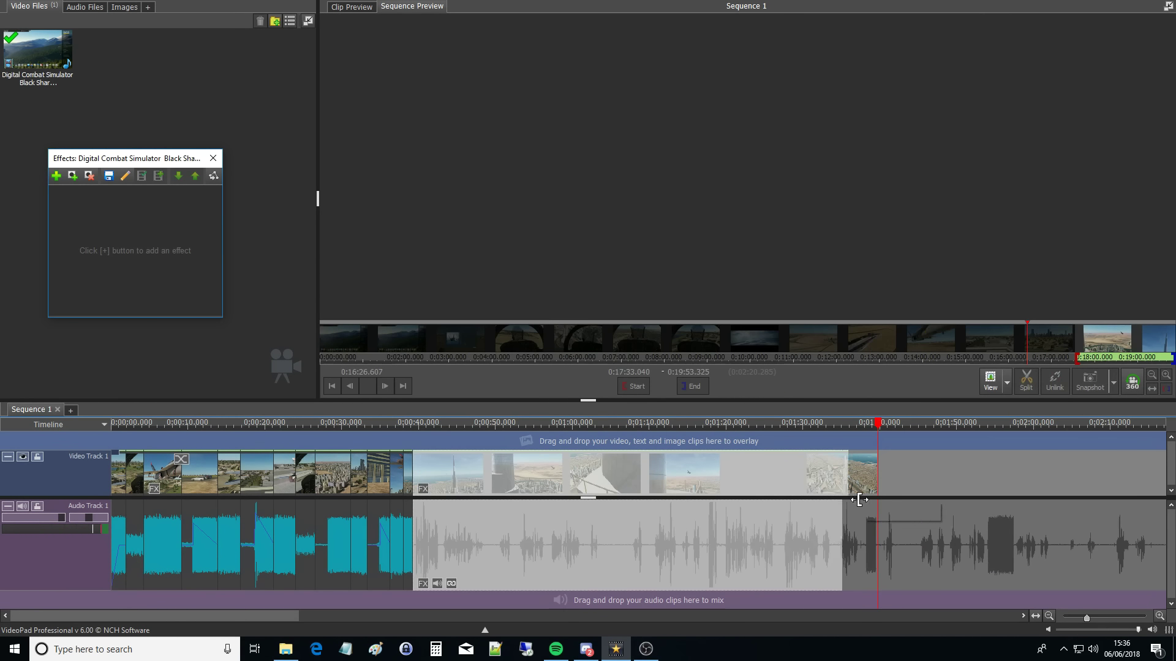
# - Fine-tune the start of the remaining clip to source time 0:18:31.479, a little before the loud passage
pyautogui.scroll(4, 405, 489)
pyautogui.scroll(1, 399, 494)
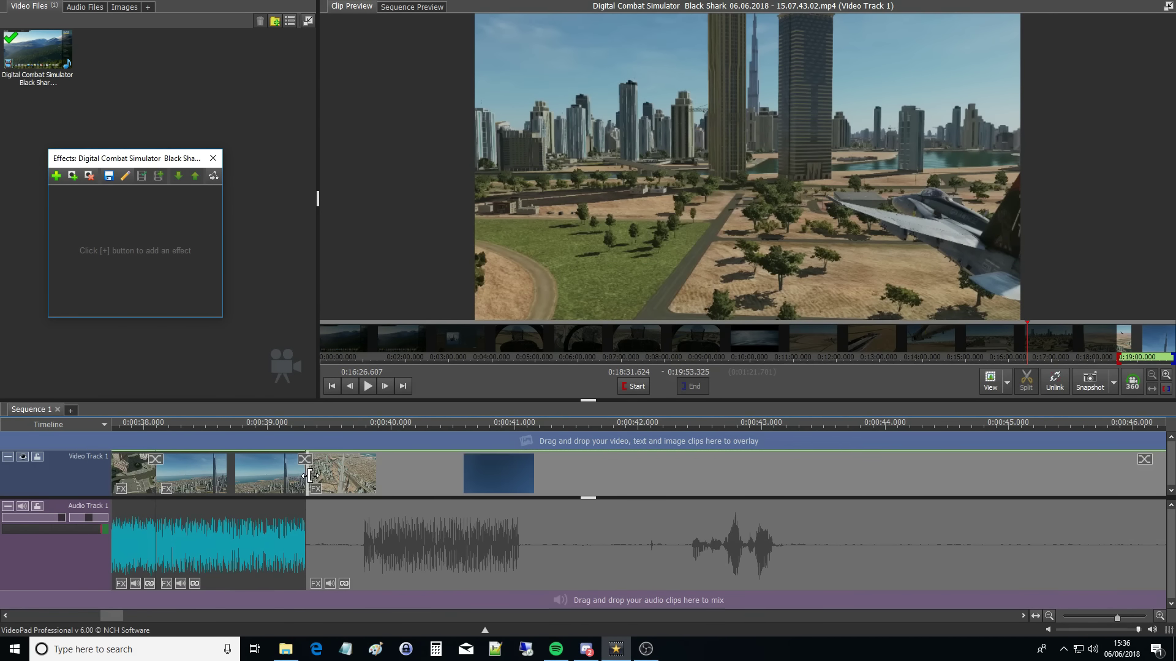
pyautogui.moveTo(308, 477)
pyautogui.mouseDown()
pyautogui.moveTo(364, 485)
pyautogui.moveTo(325, 492)
pyautogui.mouseUp()
pyautogui.scroll(2, 367, 493)
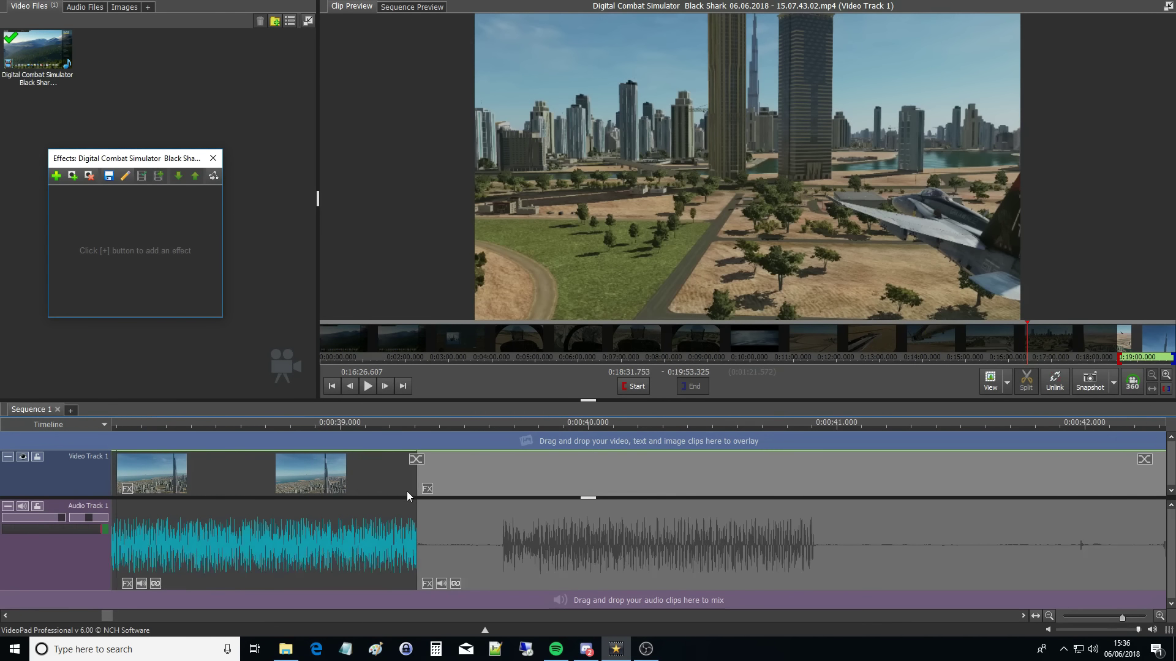
pyautogui.moveTo(419, 489)
pyautogui.mouseDown()
pyautogui.moveTo(291, 501)
pyautogui.moveTo(358, 508)
pyautogui.mouseUp()
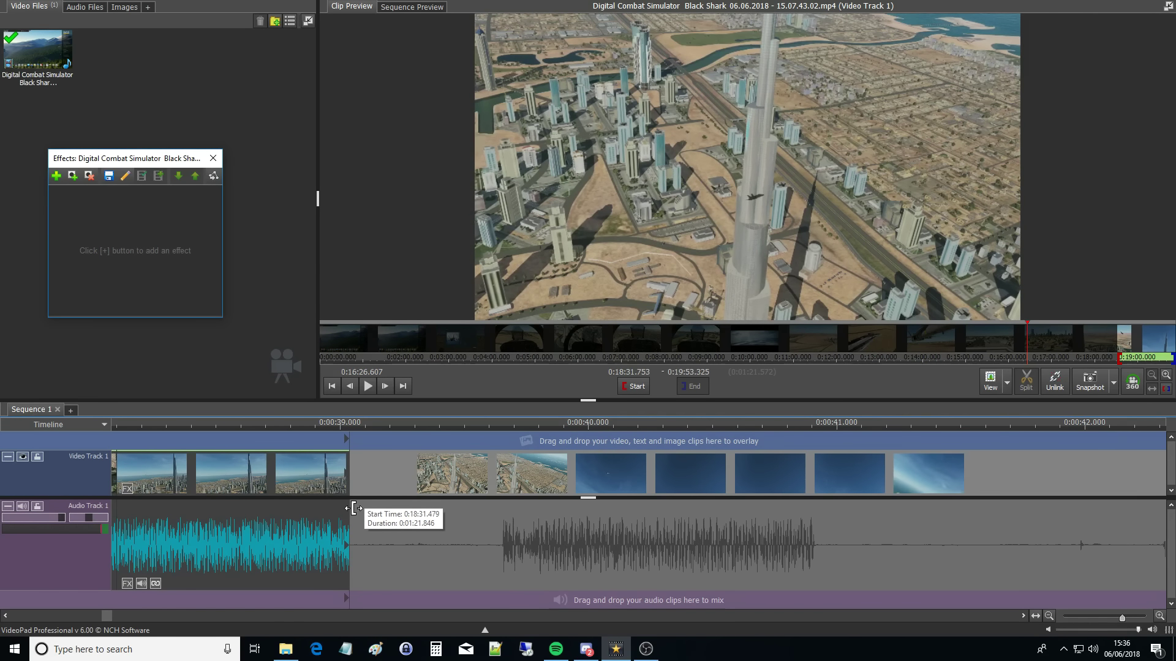
# - Play across the cut at about 0:00:39 and split the following clip at 0:00:41.157, where its loud passage ends
pyautogui.click(323, 427)
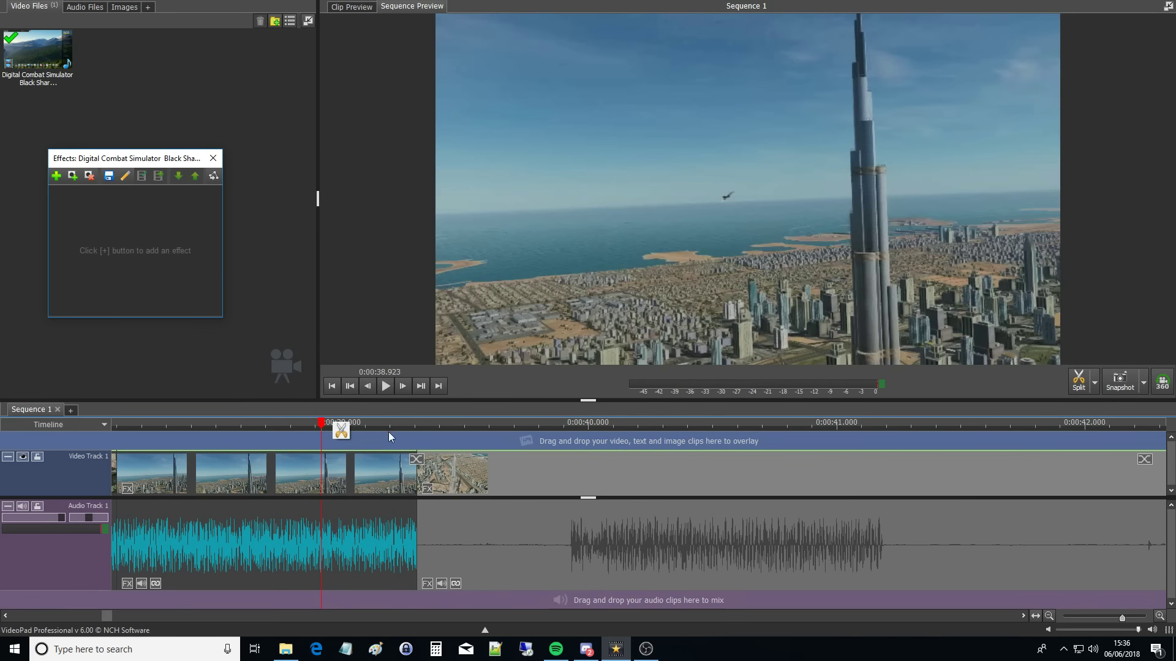
pyautogui.press('space')
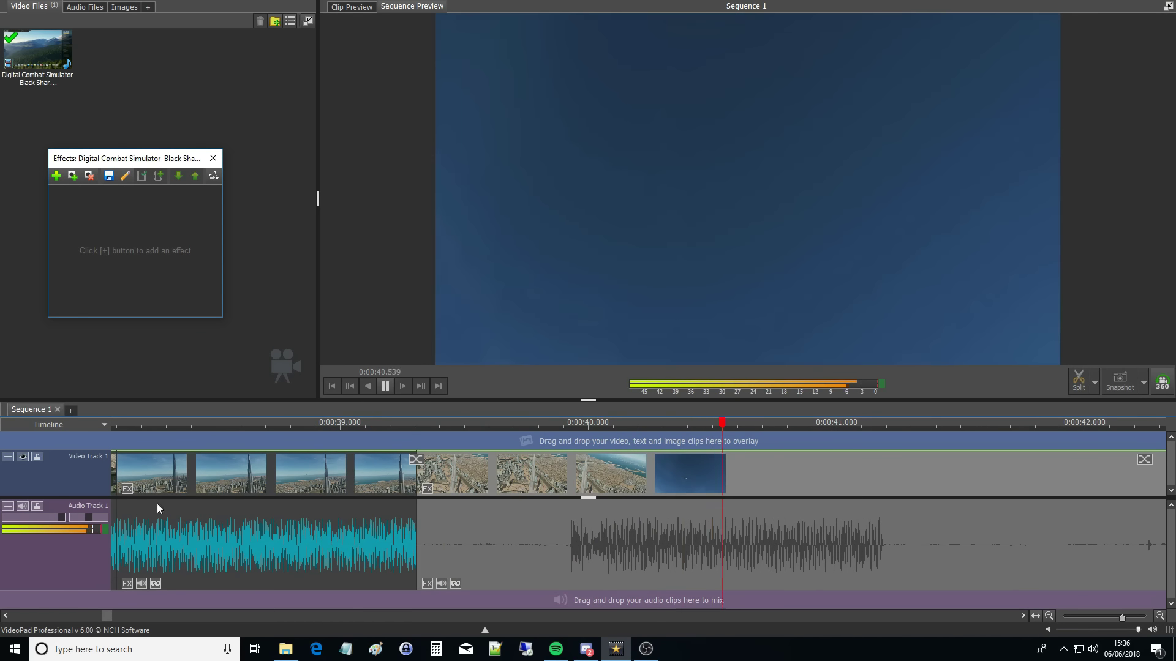
pyautogui.scroll(-3, 157, 505)
pyautogui.press('space')
pyautogui.click(523, 439)
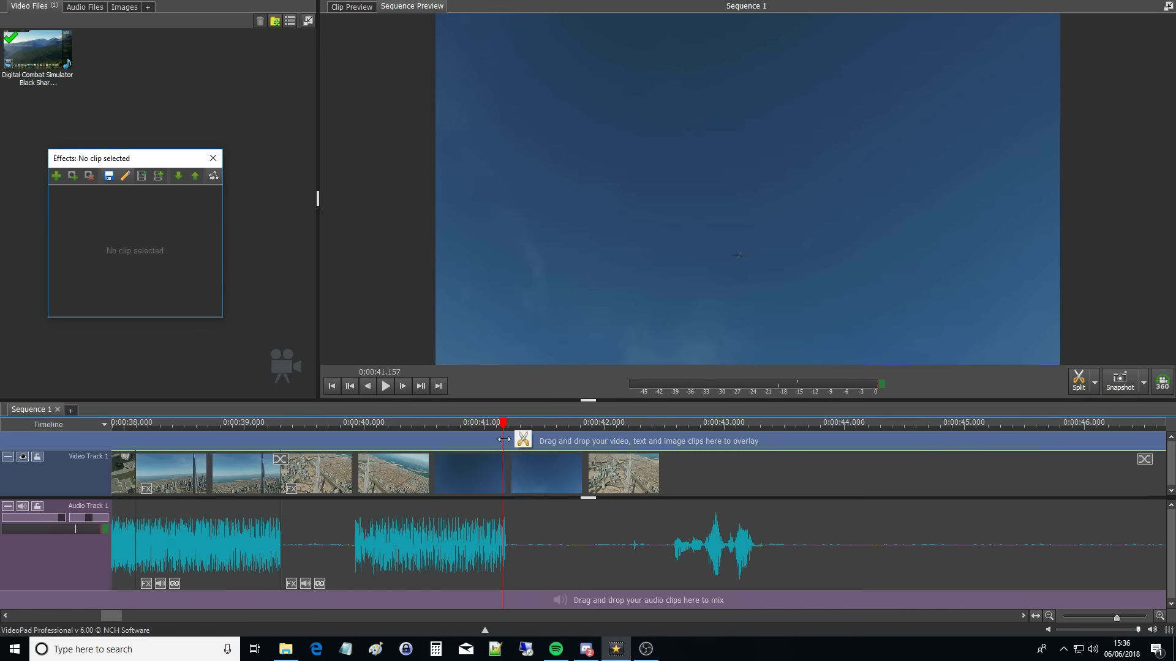
# - Add volume curve points to the audio of the clip before the 0:00:41.157 cut so its gain falls across the loud passage
pyautogui.click(434, 512)
pyautogui.scroll(8, 1078, 183)
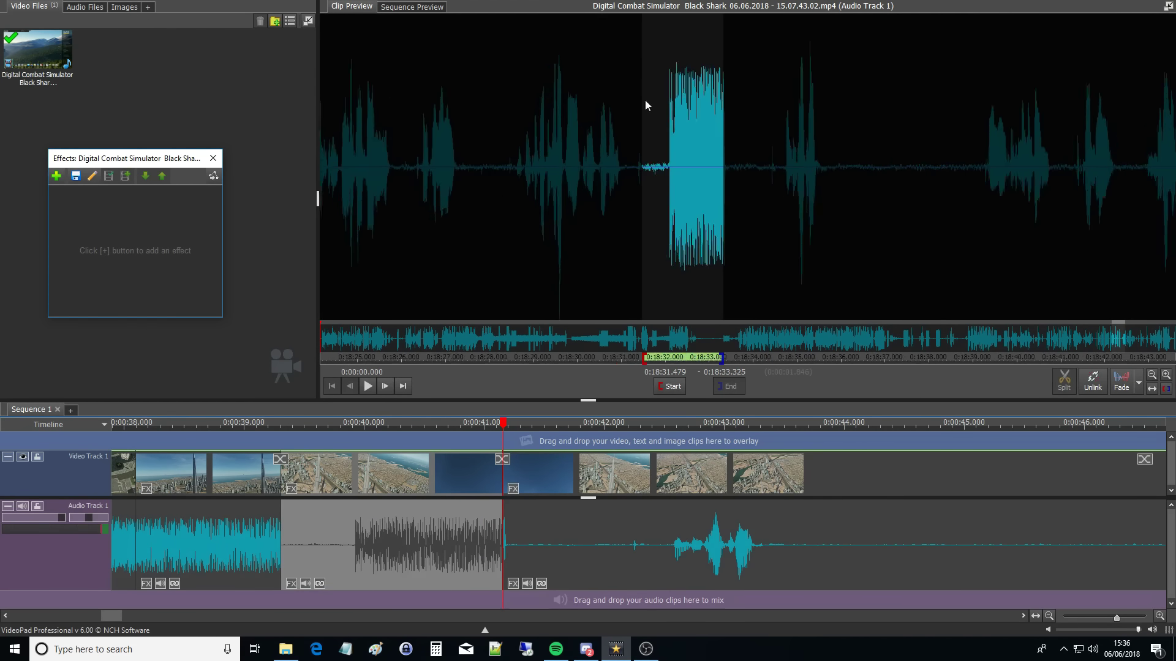
pyautogui.click(368, 171)
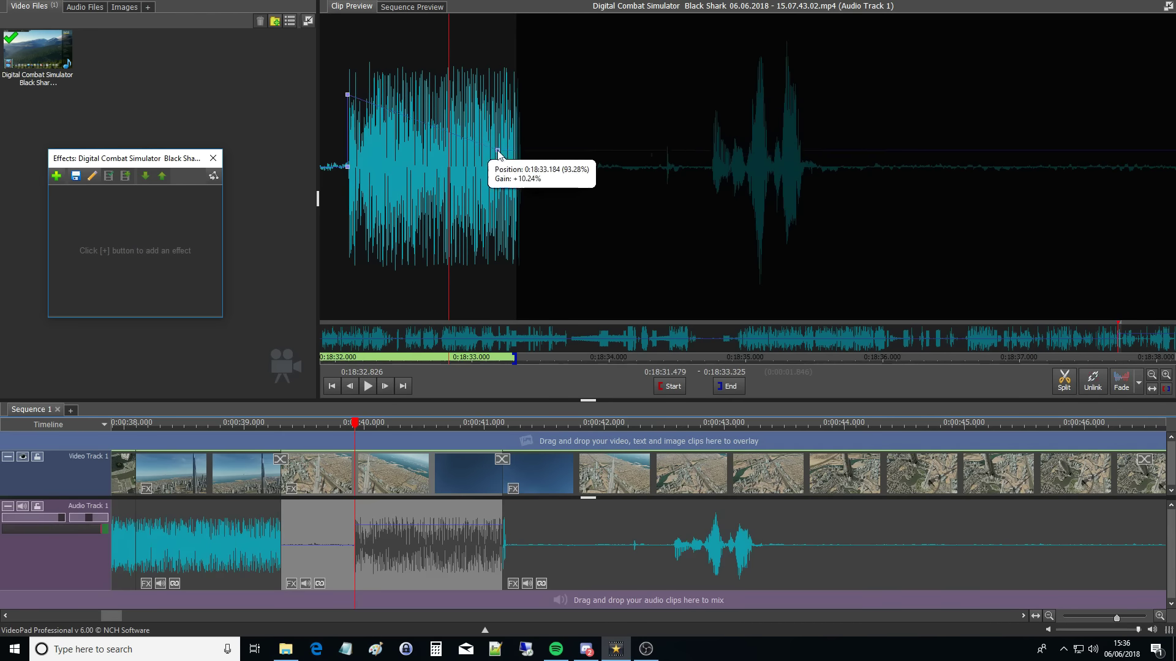
# - Preview the footage ahead and trim the start of the remaining clip to just past source time 0:18:47.614, where the loud passage begins
pyautogui.click(715, 437)
pyautogui.press('space')
pyautogui.scroll(-7, 417, 466)
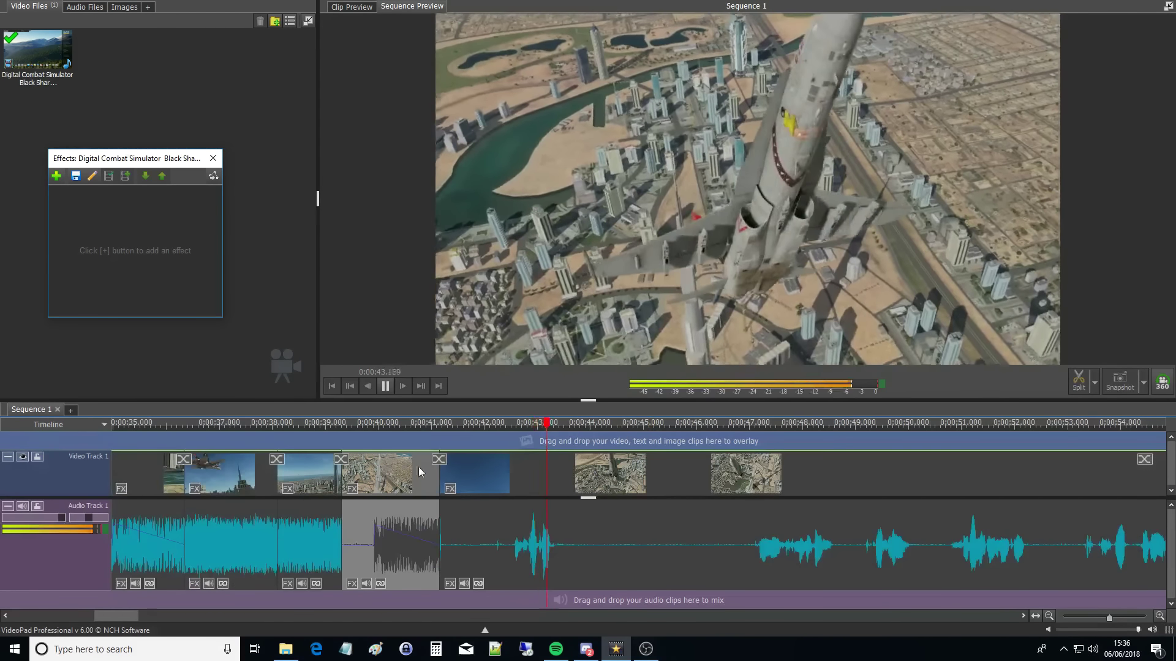
pyautogui.press('space')
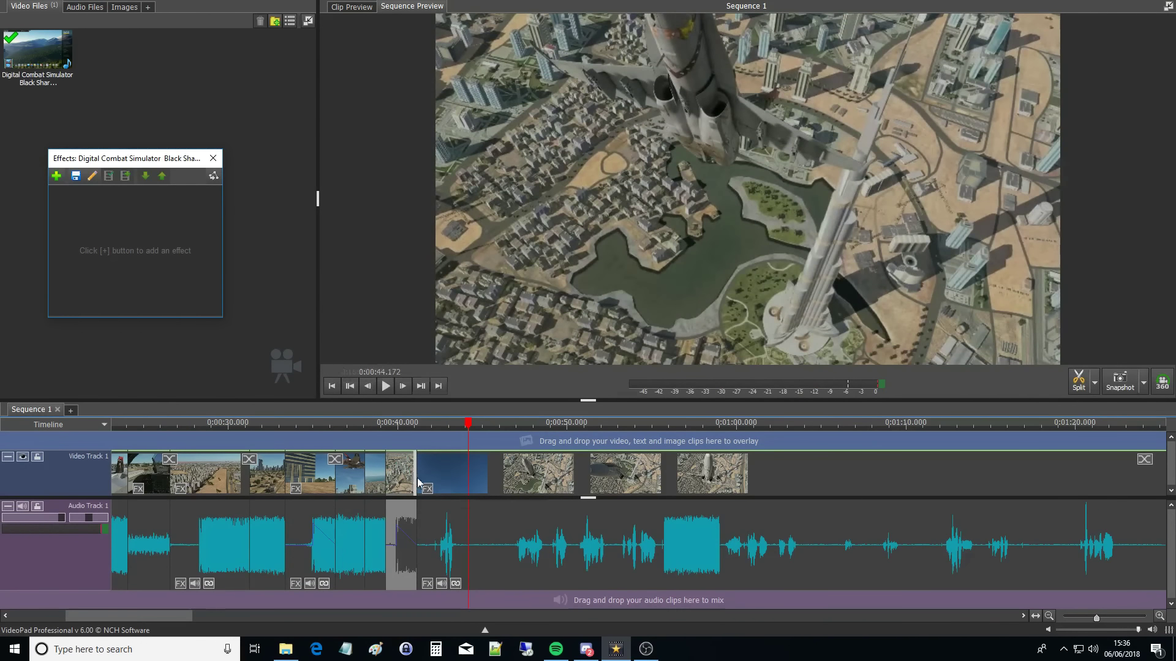
pyautogui.moveTo(416, 479)
pyautogui.mouseDown()
pyautogui.moveTo(656, 483)
pyautogui.moveTo(395, 477)
pyautogui.moveTo(417, 480)
pyautogui.mouseUp()
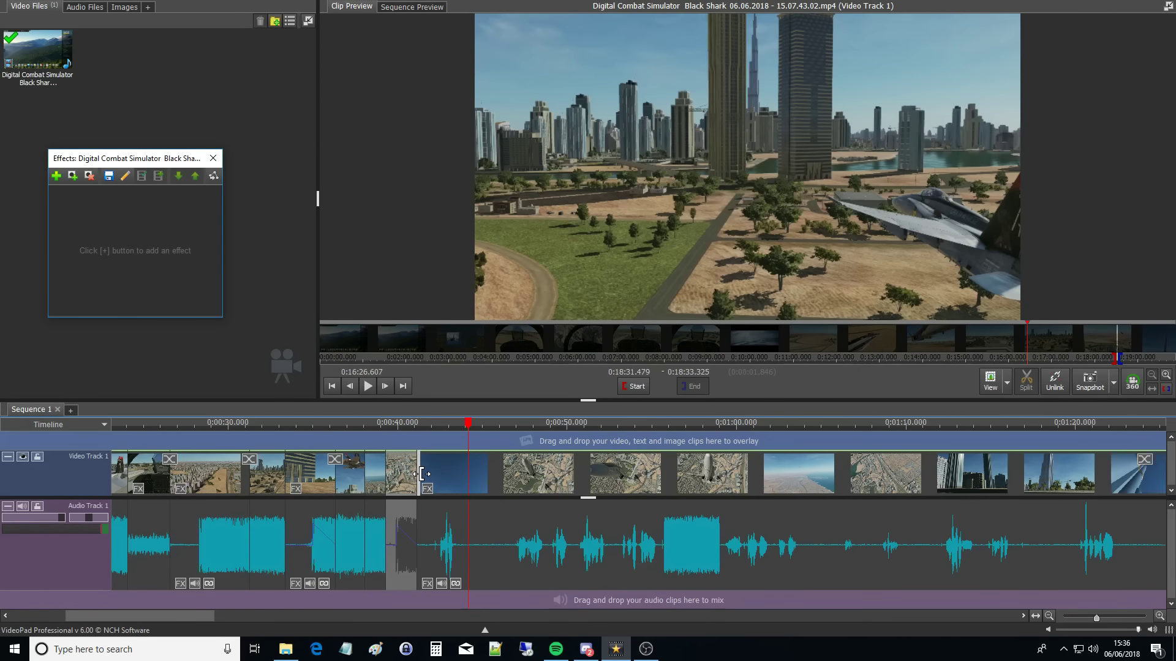
pyautogui.moveTo(421, 474); pyautogui.dragTo(661, 474)
pyautogui.scroll(8, 439, 472)
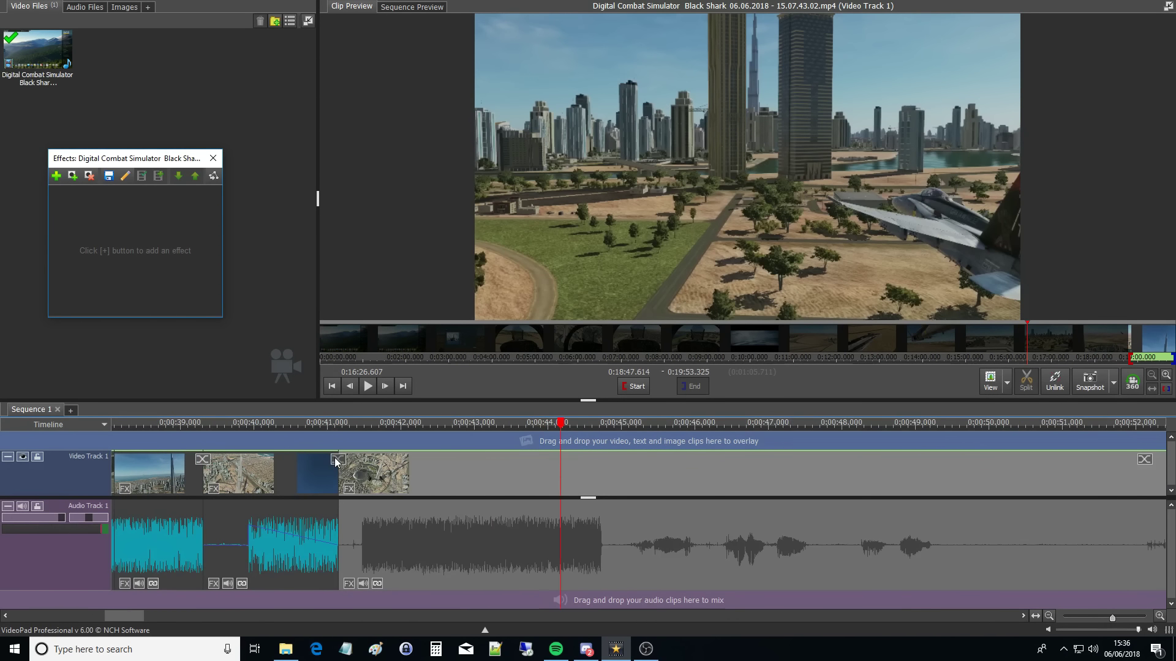
pyautogui.moveTo(342, 475); pyautogui.dragTo(370, 483)
# - Play across the cut at about 0:00:41 and split the following jet clip at 0:00:42.721
pyautogui.click(345, 434)
pyautogui.press('space')
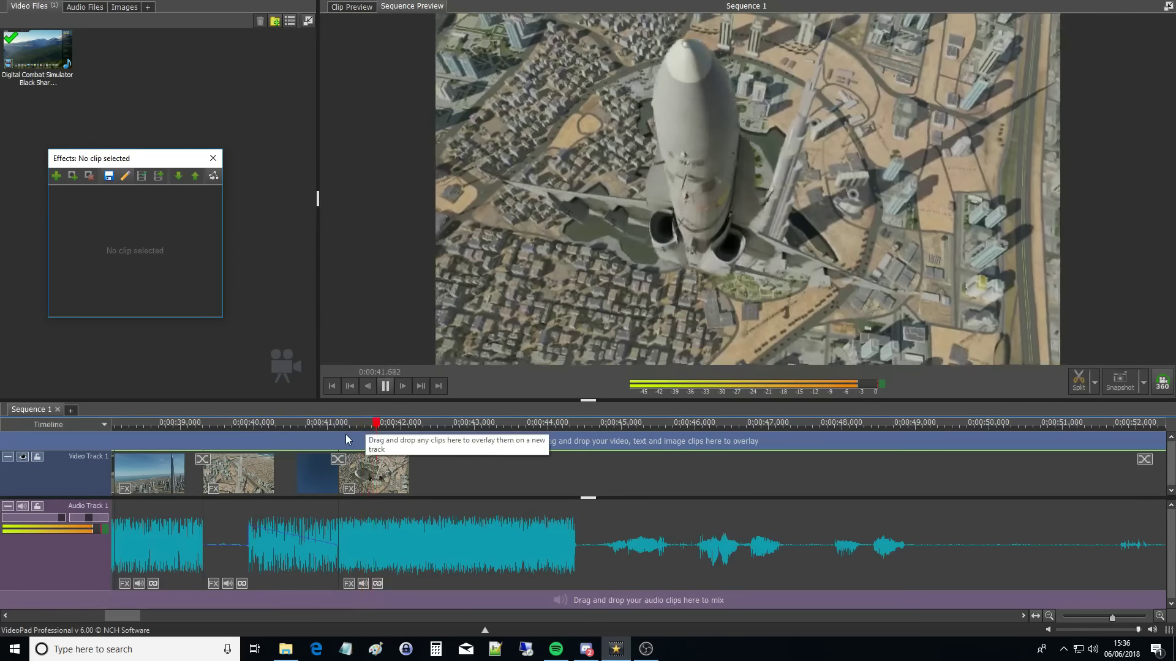
pyautogui.click(460, 441)
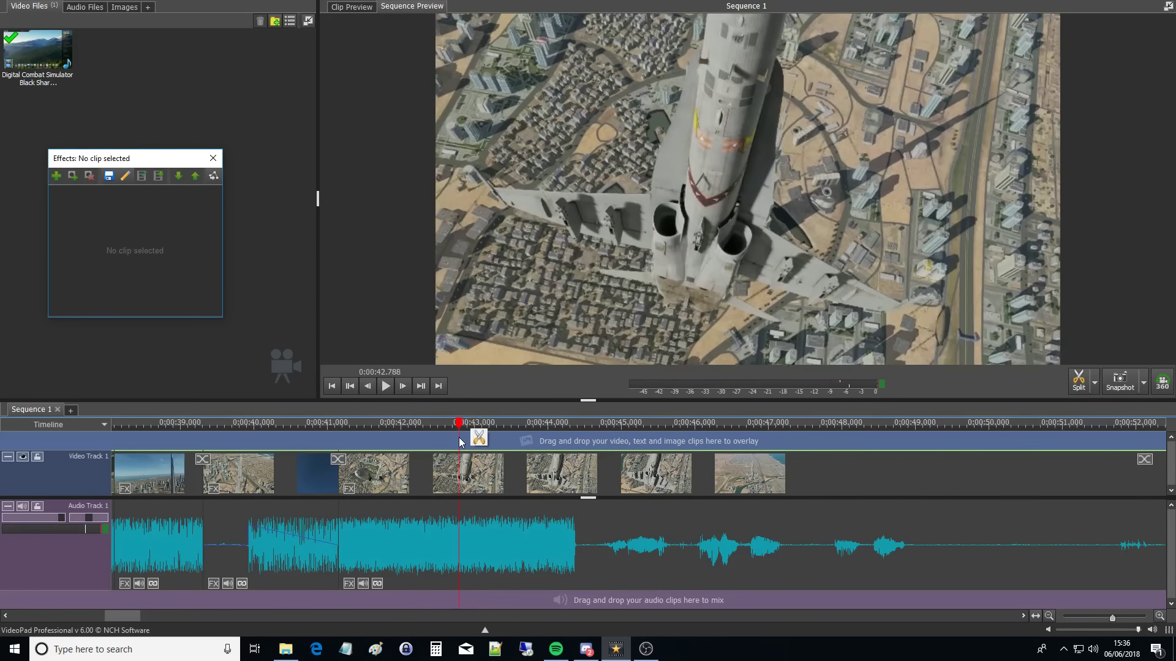
pyautogui.scroll(-5, 454, 439)
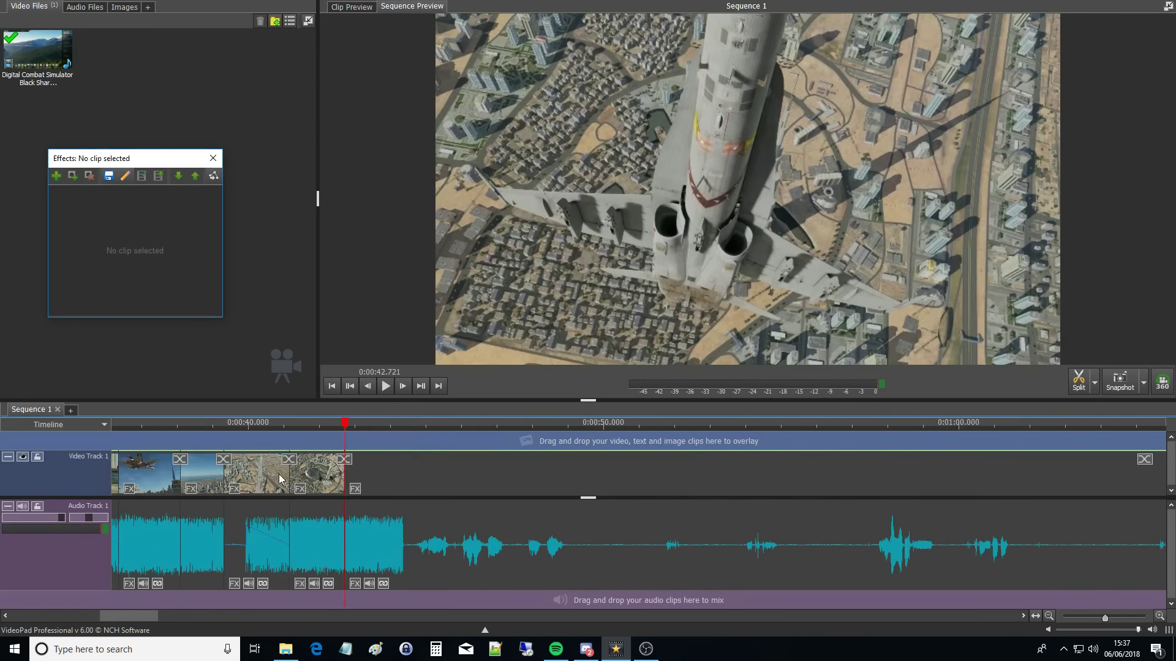
# - Trim the start of the remaining clip far forward to the upward skyscraper shot near the recording's end and play across the cut
pyautogui.click(358, 435)
pyautogui.moveTo(304, 474); pyautogui.dragTo(893, 454)
pyautogui.click(293, 442)
pyautogui.press('space')
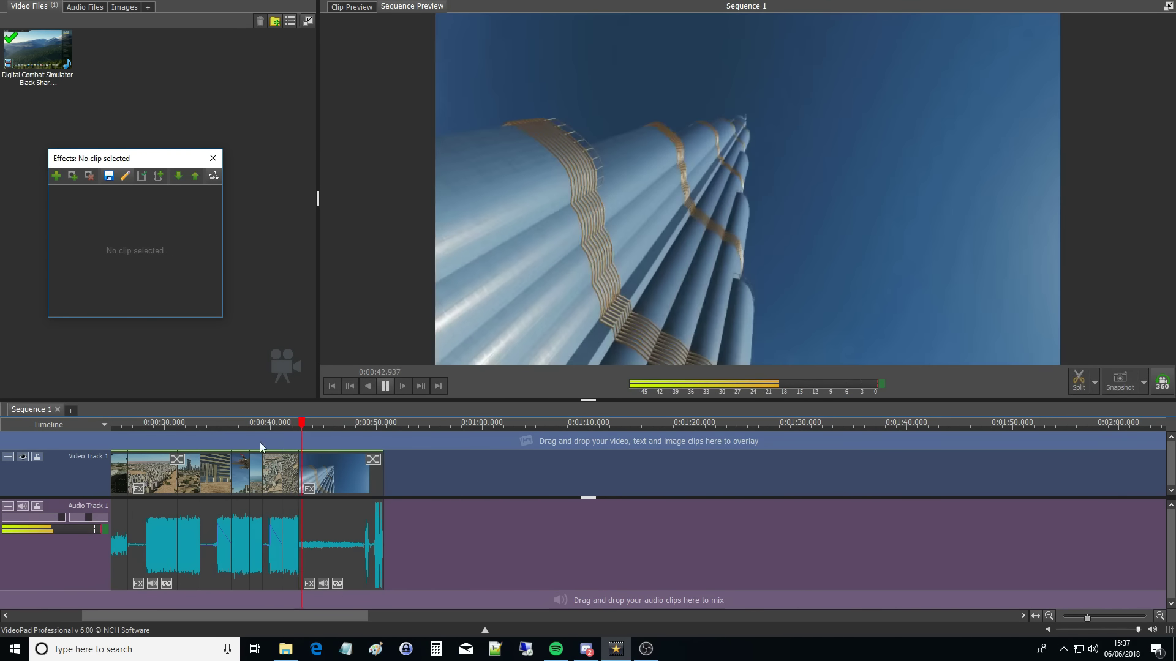
pyautogui.scroll(3, 318, 457)
pyautogui.press('space')
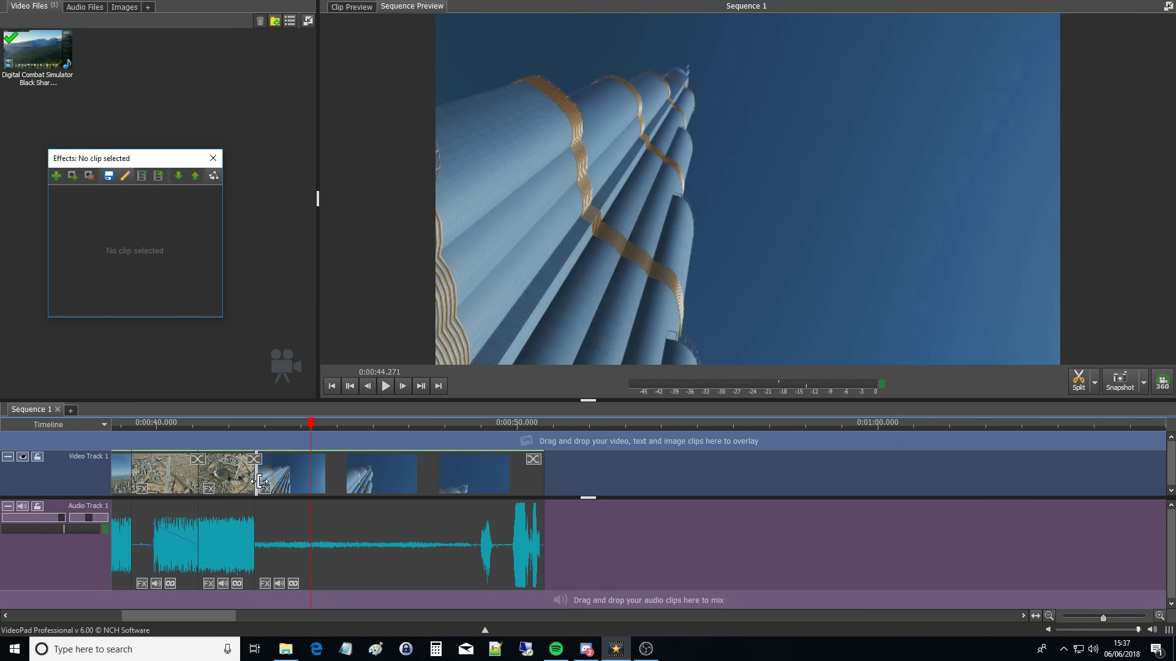
# - Fine-tune the start of the final skyscraper clip to source time 0:19:45.687 and play through it to find its ending
pyautogui.scroll(2, 259, 482)
pyautogui.moveTo(260, 481); pyautogui.dragTo(291, 485)
pyautogui.click(225, 430)
pyautogui.click(222, 443)
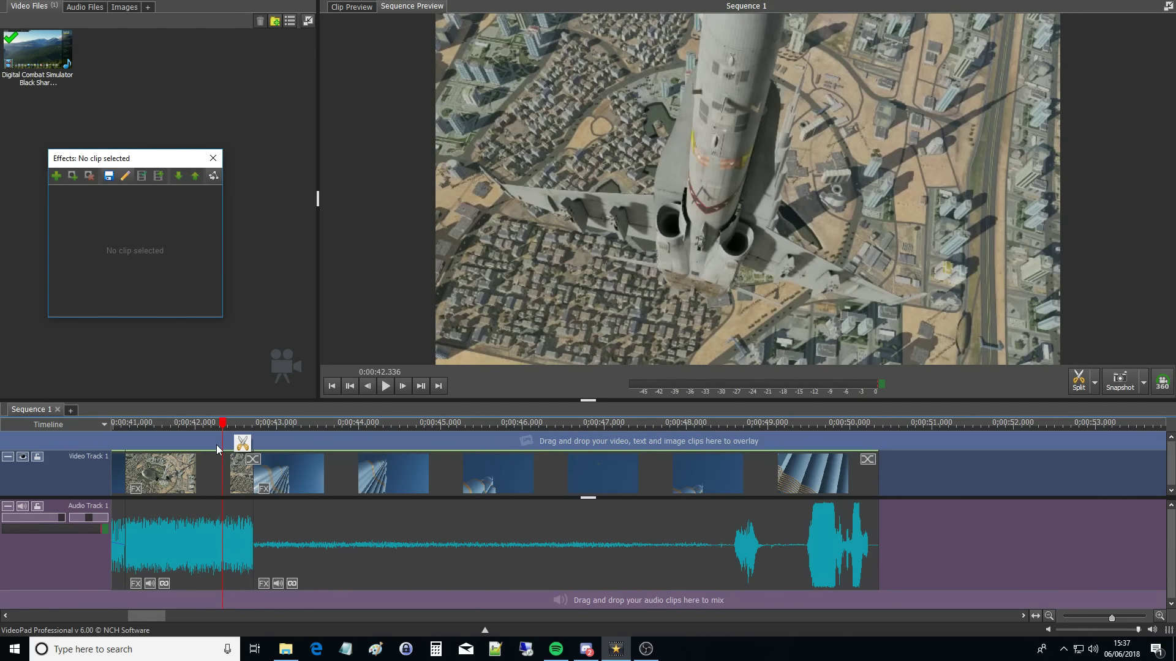
pyautogui.press('space')
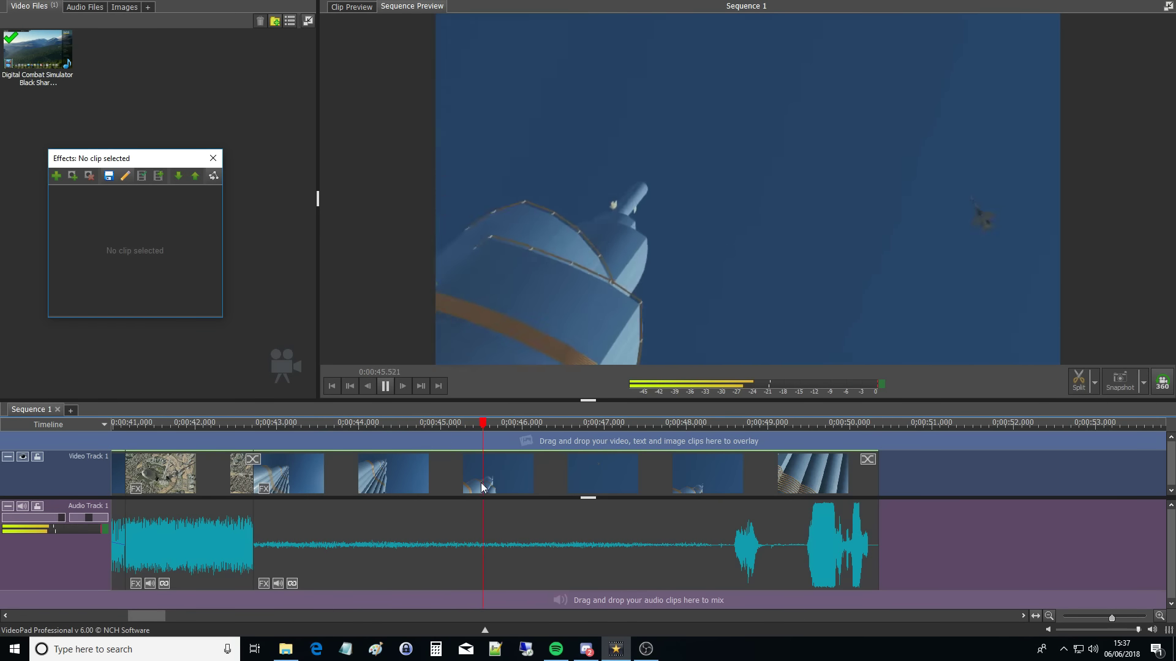
pyautogui.press('space')
pyautogui.press('space')
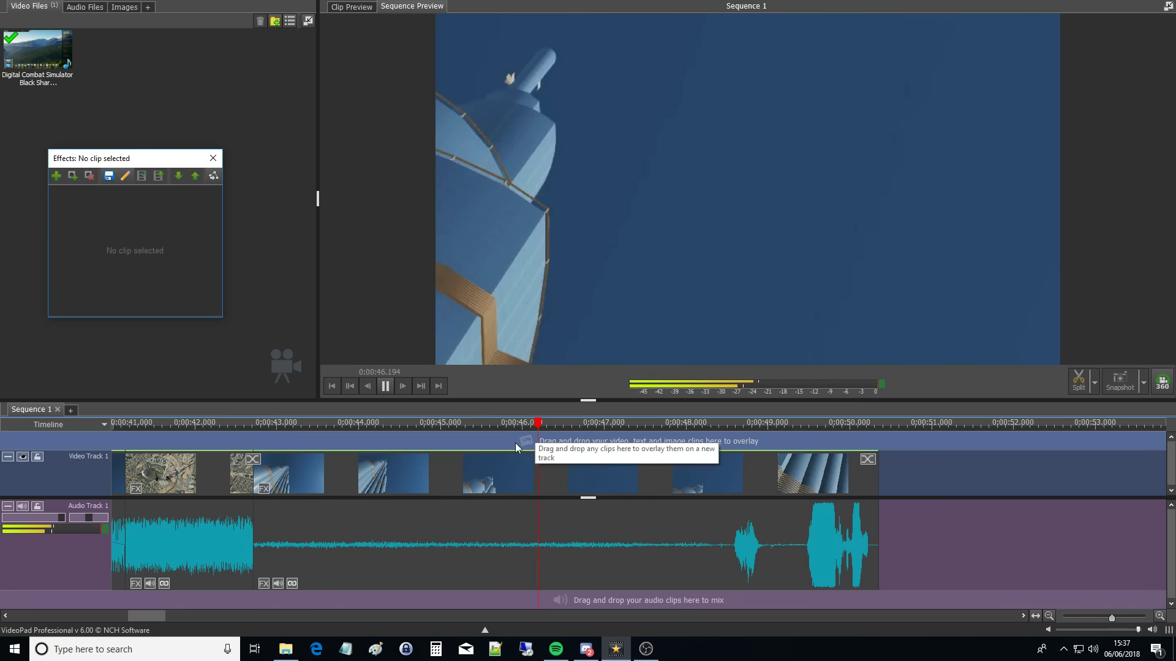
pyautogui.press('space')
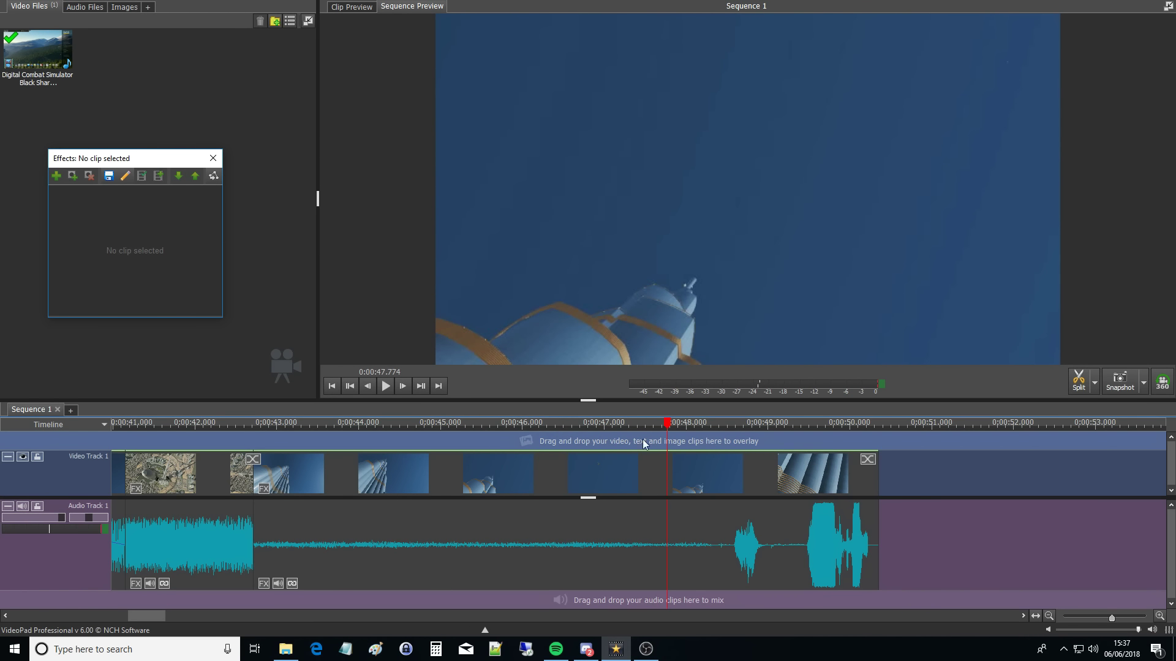
# - Split the final skyscraper clip at 0:00:45.585 and delete the remainder after the cut
pyautogui.moveTo(666, 440); pyautogui.dragTo(488, 453)
pyautogui.click(508, 456)
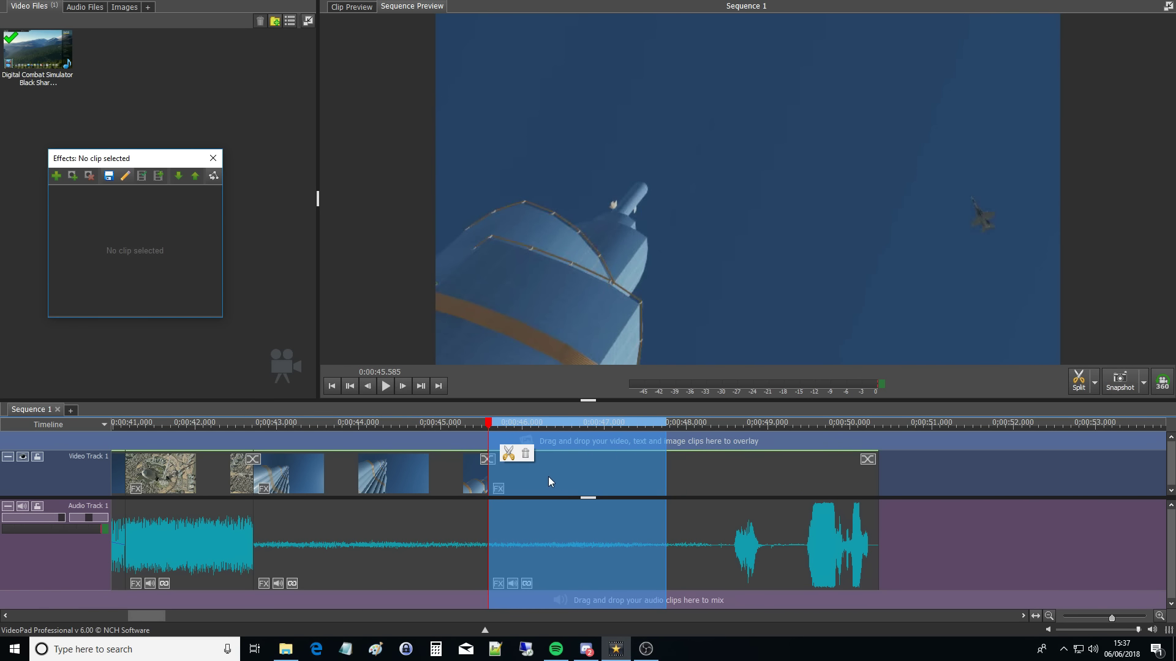
pyautogui.click(551, 479)
pyautogui.press('Delete')
# - Add a Fade transition with a duration of 1 second to the end of the final skyscraper clip and play it back
pyautogui.click(479, 460)
pyautogui.click(331, 273)
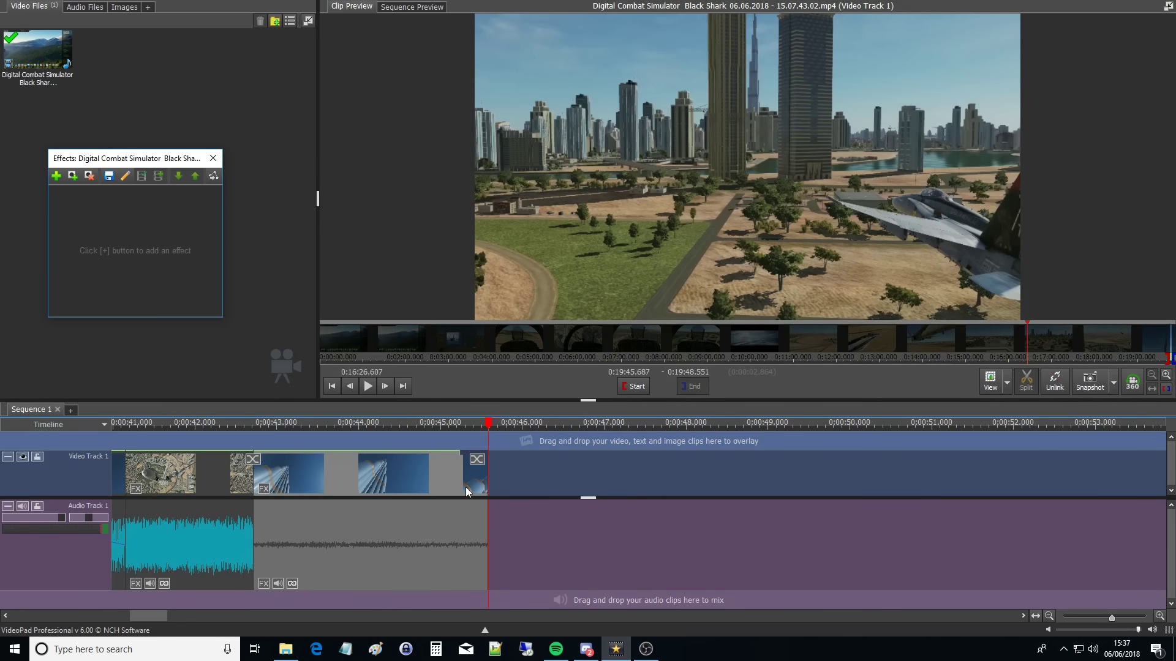
pyautogui.click(470, 469)
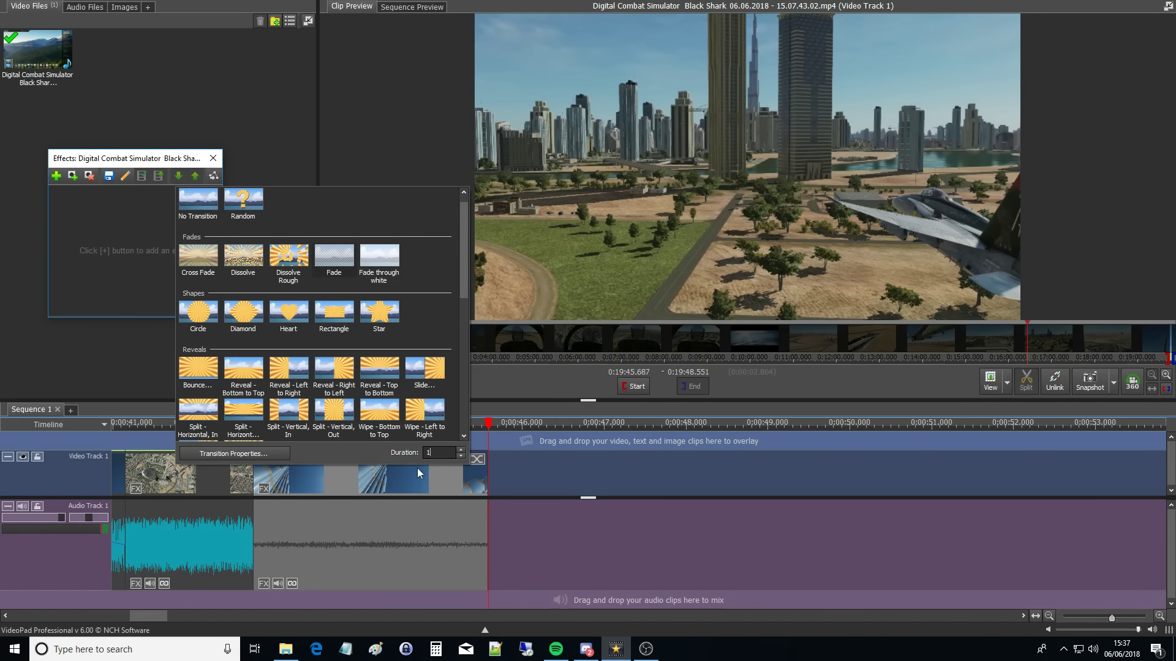
pyautogui.click(450, 503)
pyautogui.click(319, 444)
pyautogui.press('space')
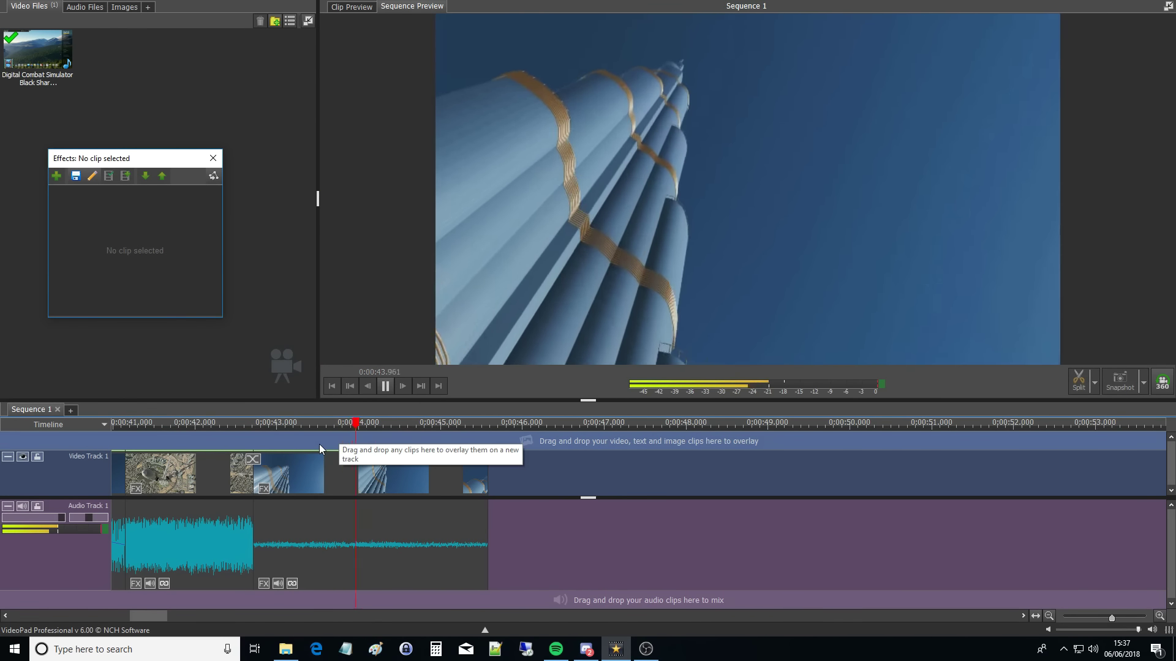
pyautogui.scroll(-1, 424, 526)
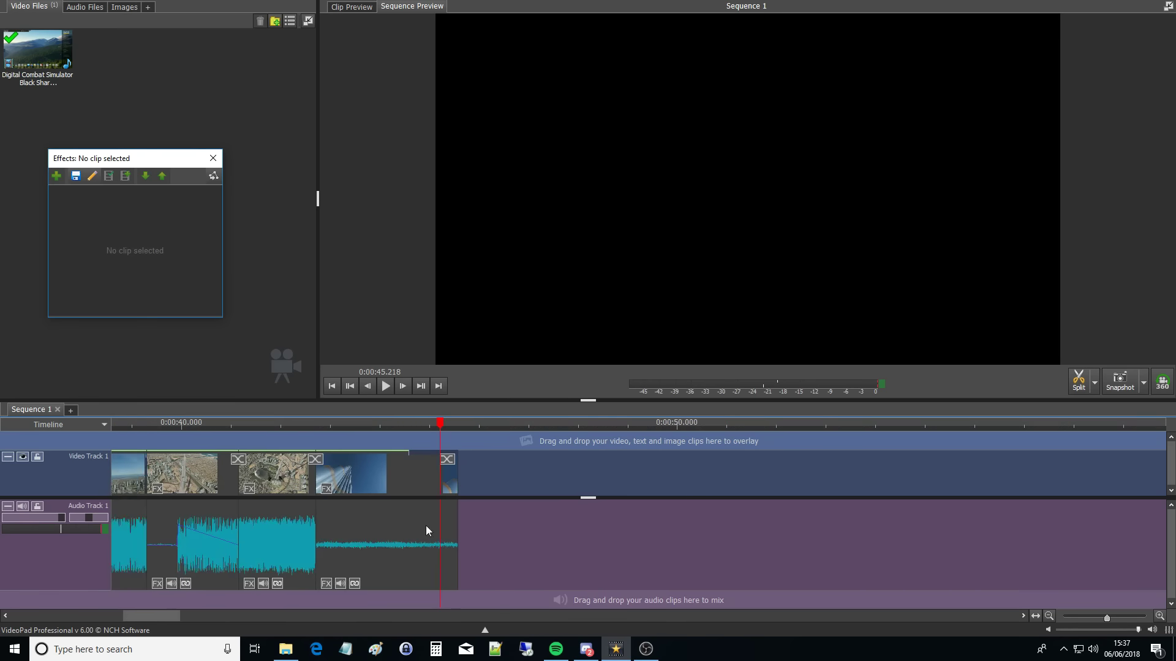
# - Fade out the final clip's audio over about its last second and inspect the resulting volume curve
pyautogui.rightClick(355, 552)
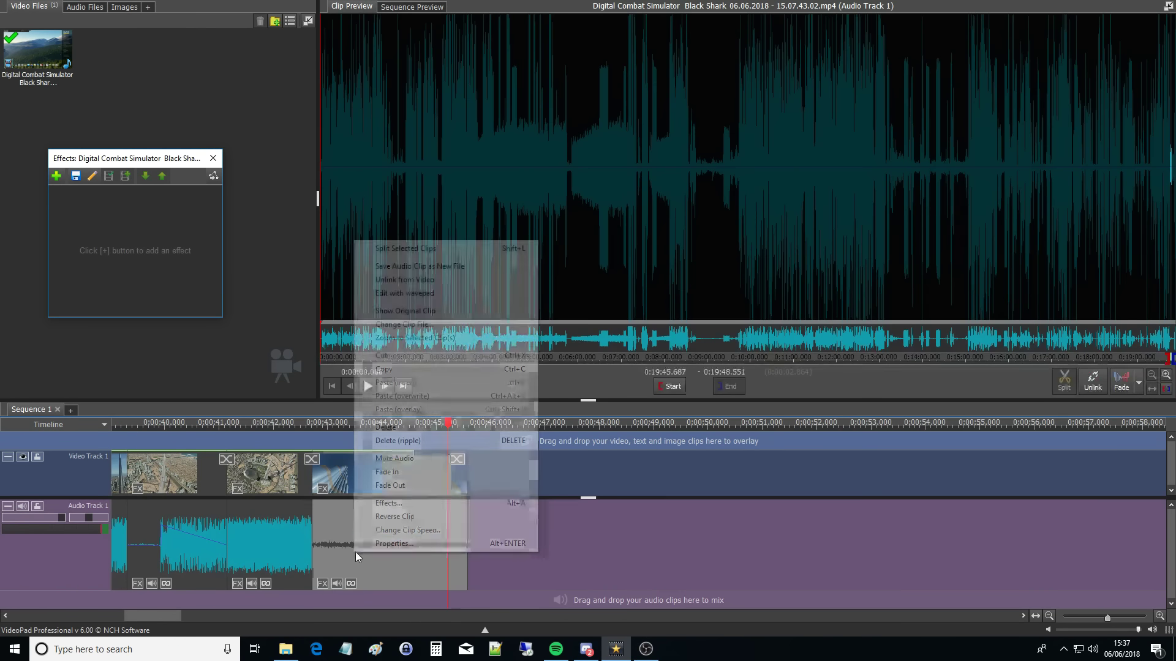
pyautogui.click(392, 485)
pyautogui.click(569, 307)
pyautogui.click(670, 506)
pyautogui.scroll(-3, 534, 549)
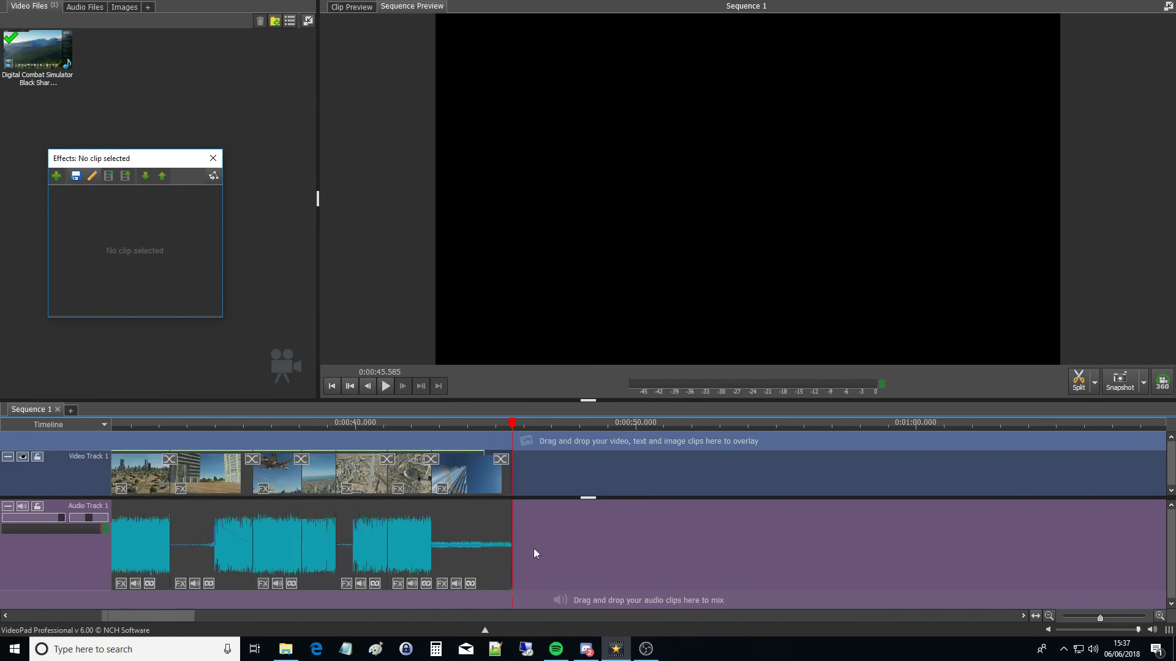
pyautogui.scroll(5, 658, 559)
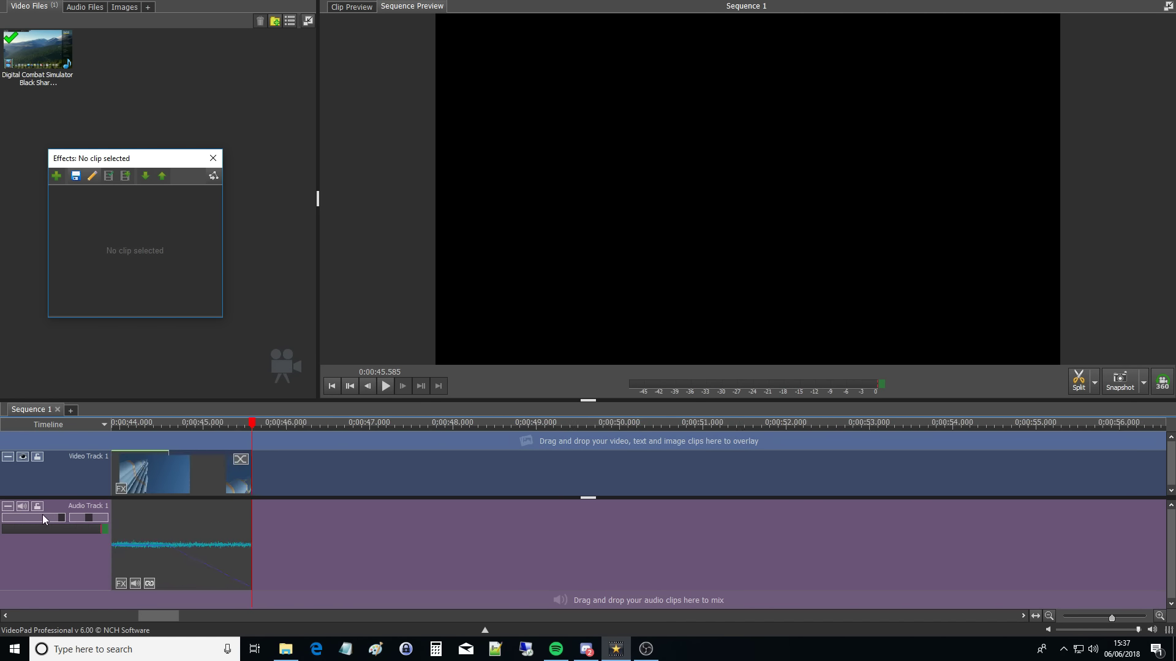
pyautogui.click(313, 589)
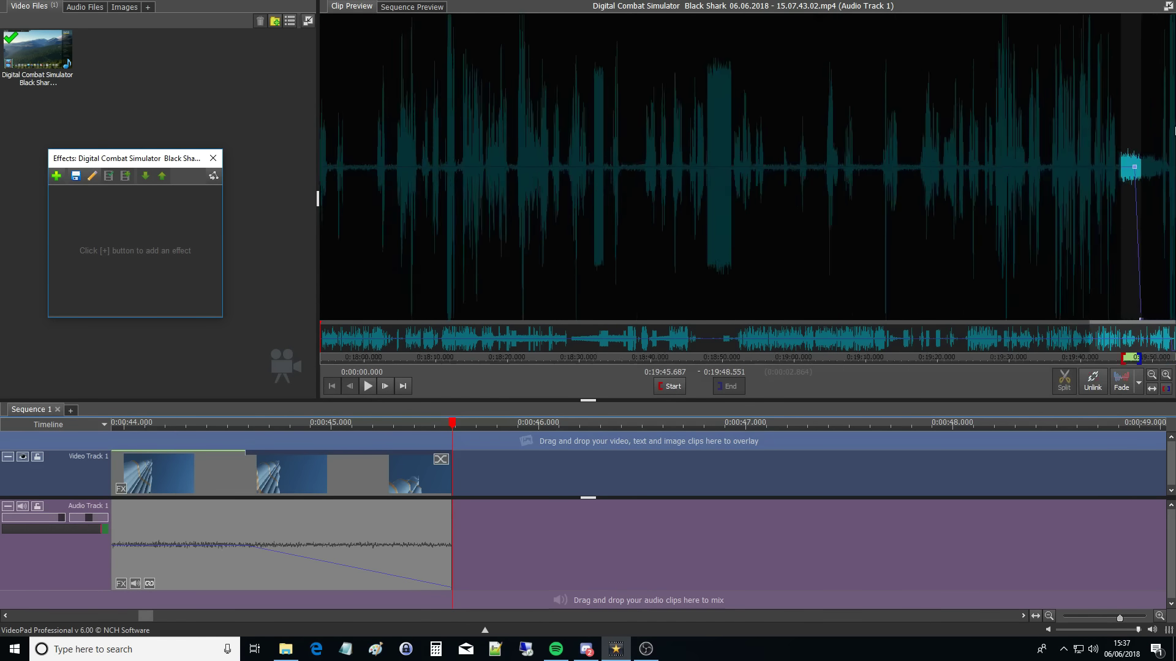
# - Raise the final skyscraper clip's volume curve before its fade-out to a gain of about +13% and play the ending
pyautogui.moveTo(1007, 168); pyautogui.dragTo(1007, 149)
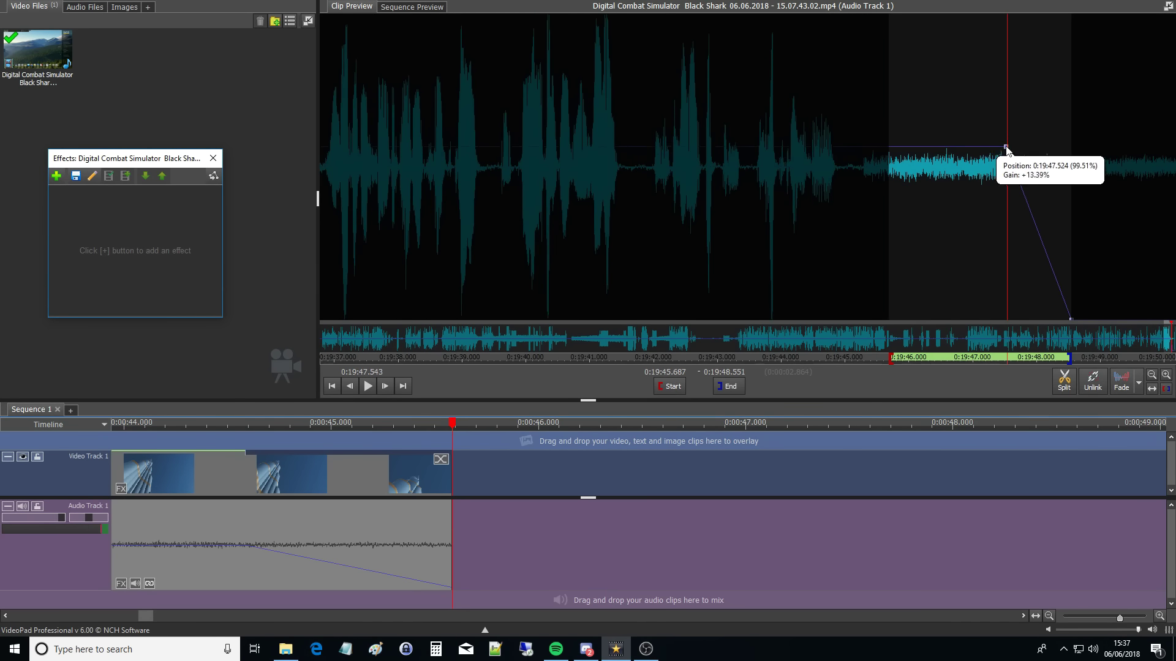
pyautogui.click(226, 442)
pyautogui.press('space')
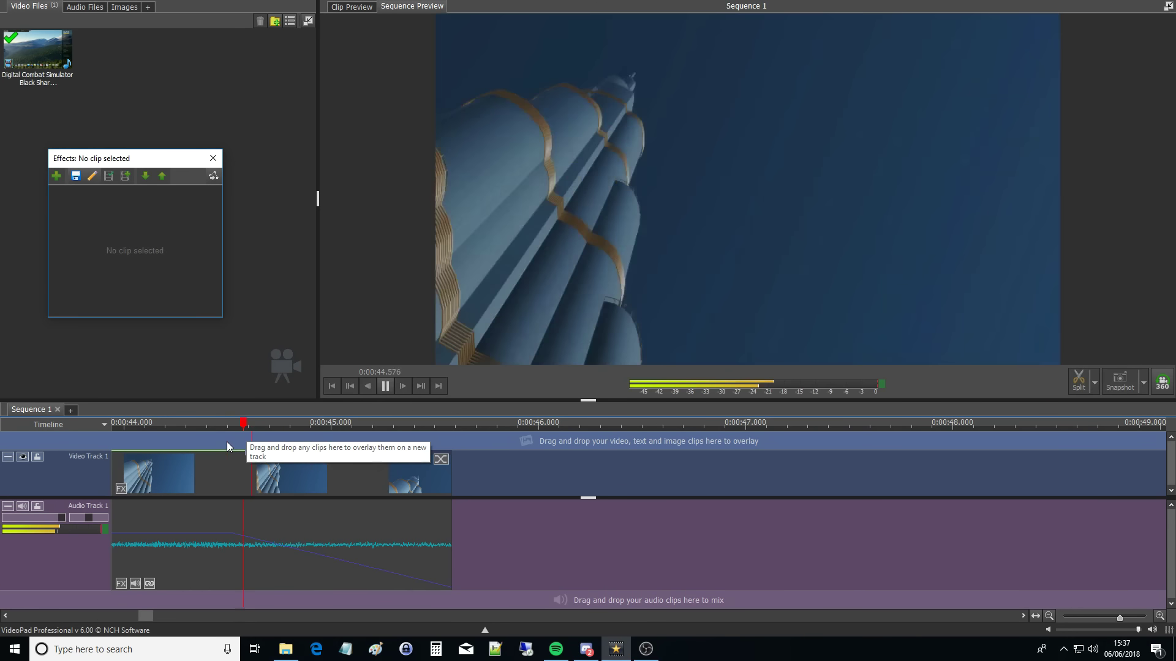
pyautogui.scroll(-3, 910, 453)
pyautogui.press('space')
# - Look over the whole sequence and play it from the beginning to check the pacing of the first clips
pyautogui.scroll(-8, 909, 454)
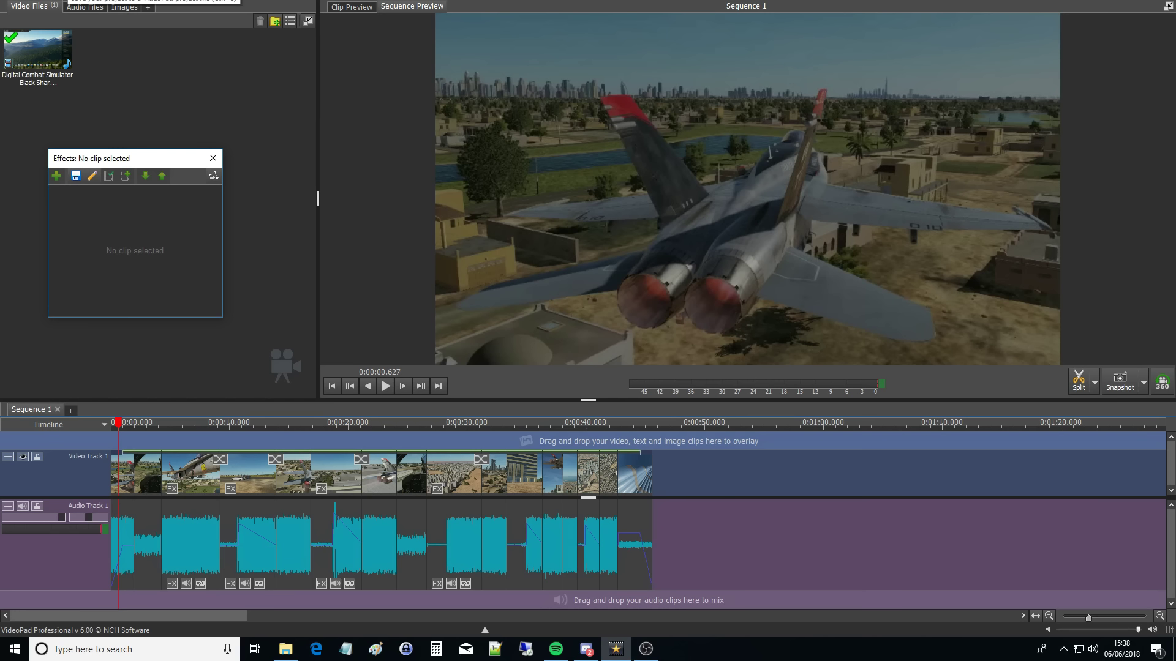
pyautogui.scroll(11, 39, 542)
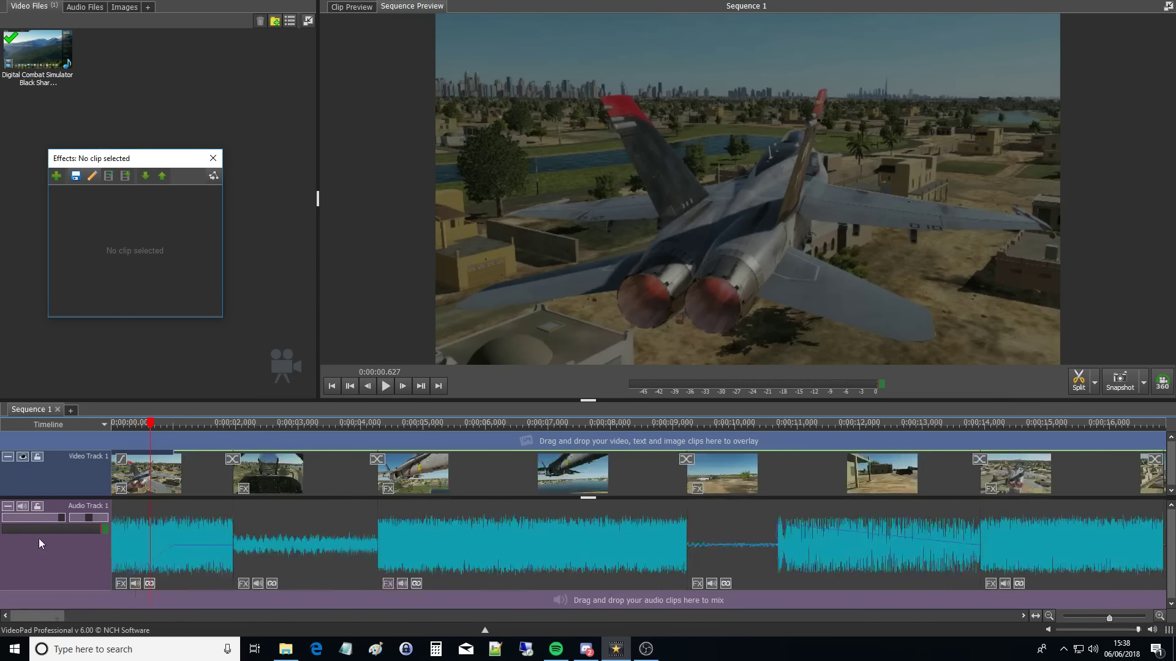
pyautogui.scroll(-5, 187, 480)
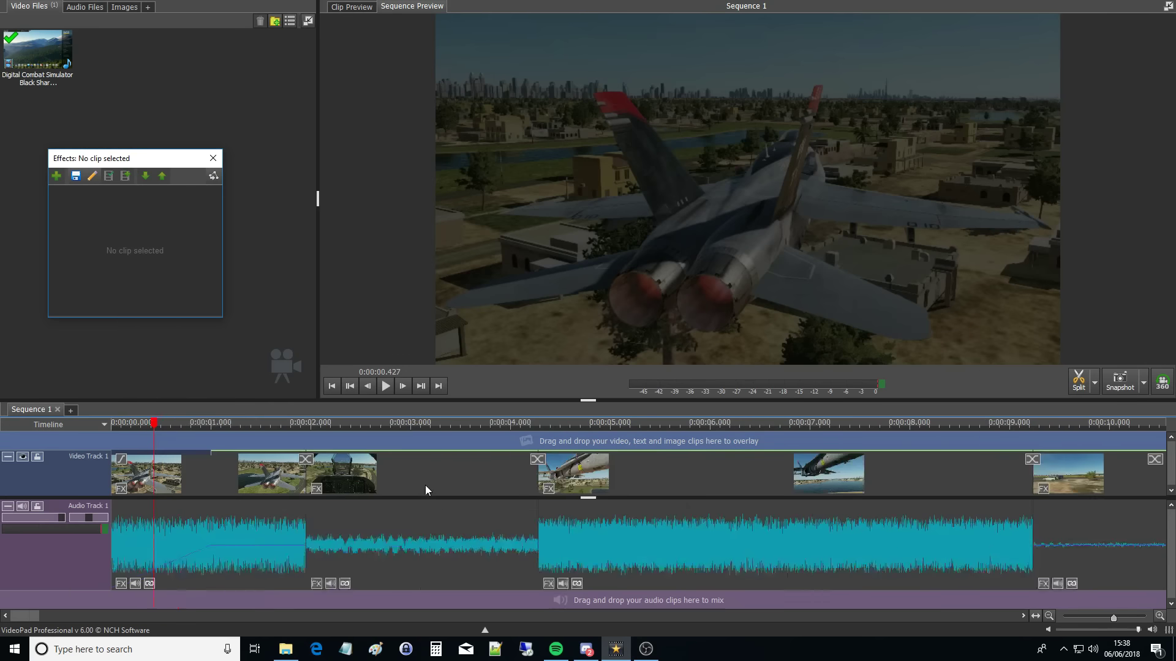
pyautogui.scroll(-1, 562, 527)
pyautogui.scroll(2, 81, 533)
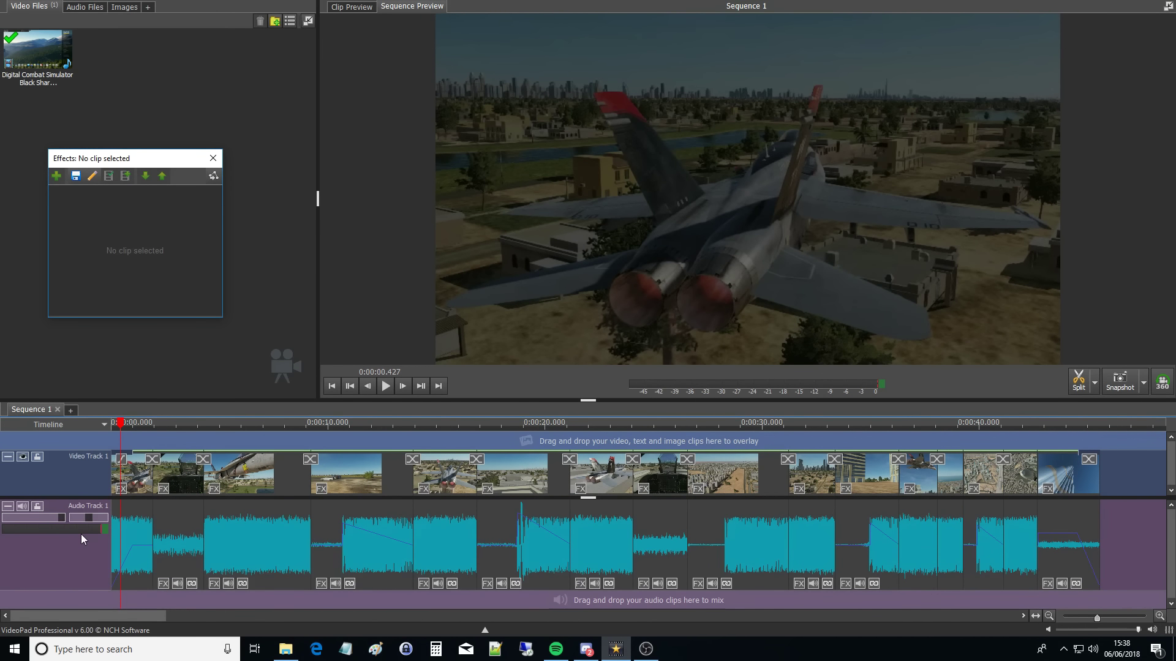
pyautogui.scroll(3, 32, 544)
pyautogui.click(338, 392)
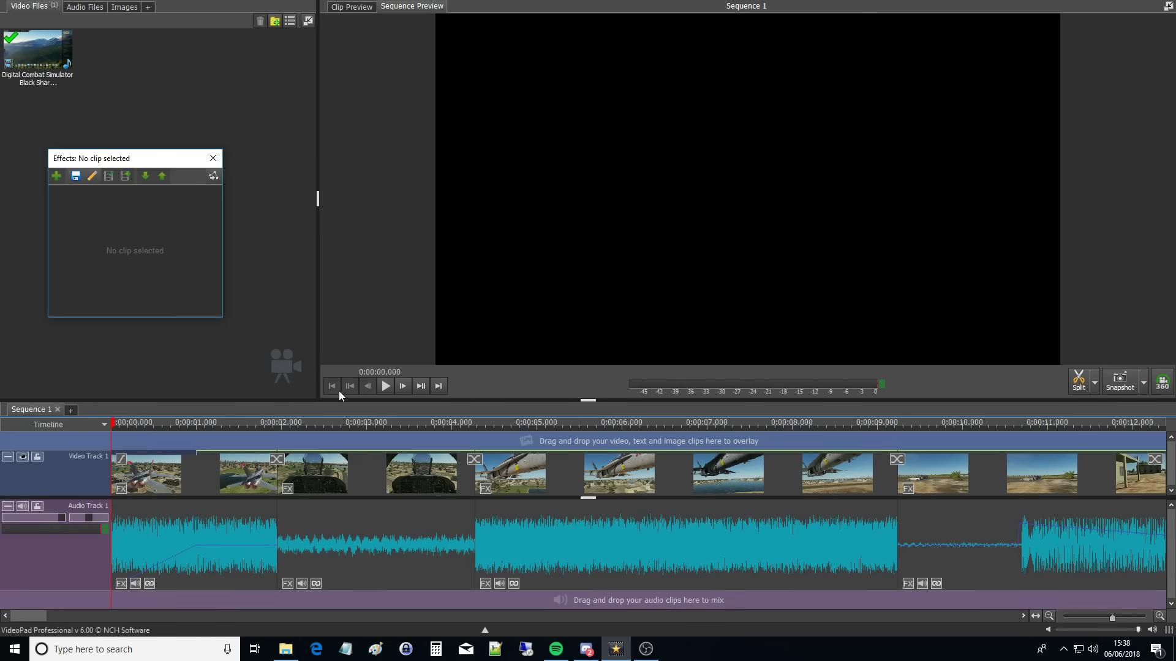
pyautogui.click(385, 385)
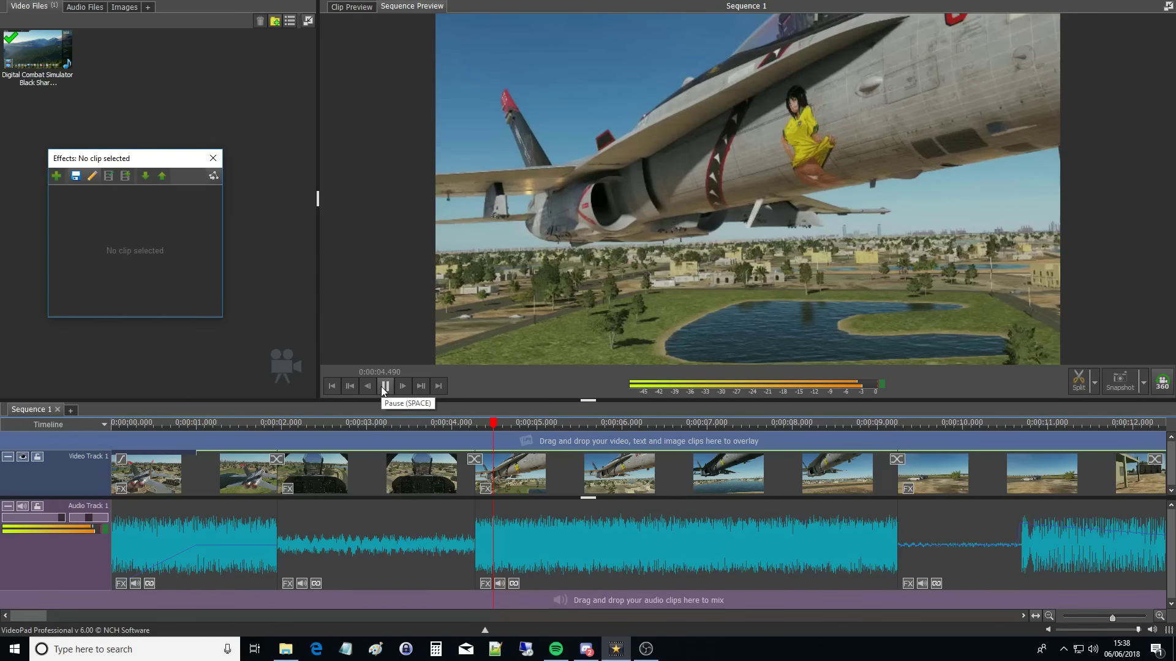
# - Trim the end of the first cockpit clip to about 0:00:03.6 and play across the cut
pyautogui.click(451, 474)
pyautogui.moveTo(451, 475); pyautogui.dragTo(421, 474)
pyautogui.click(344, 430)
pyautogui.press('space')
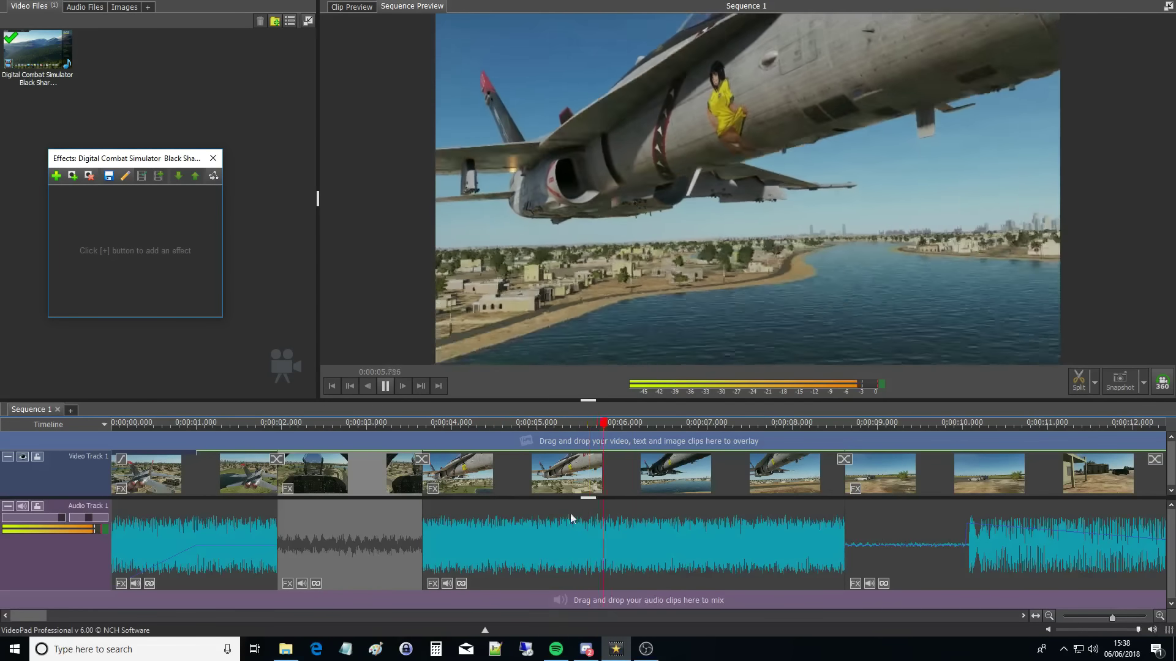
# - Trim the end of the third clip, the jet close-up from below, to about 0:00:07.6 and continue playback
pyautogui.press('space')
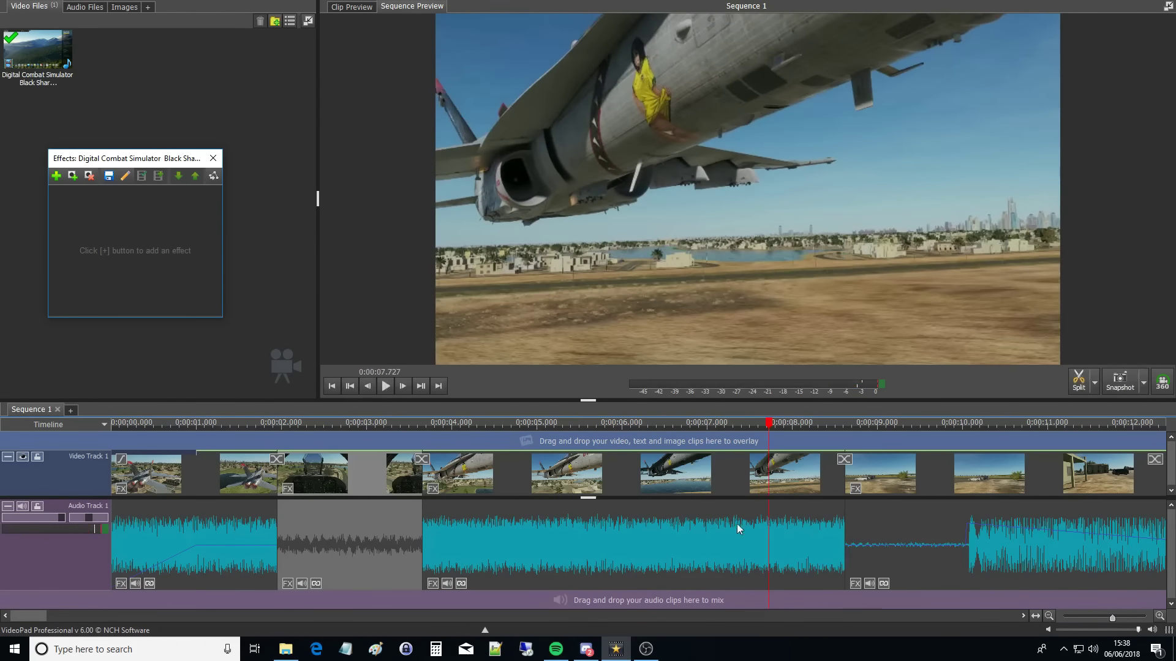
pyautogui.moveTo(845, 481); pyautogui.dragTo(763, 484)
pyautogui.press('space')
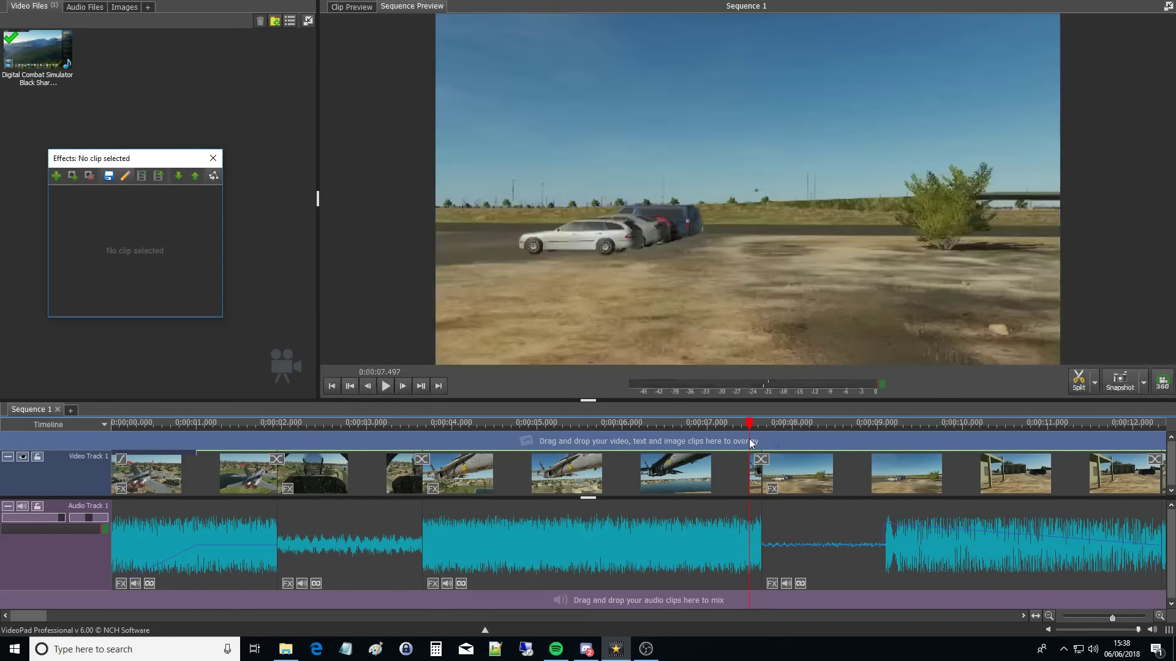
pyautogui.scroll(-3, 160, 533)
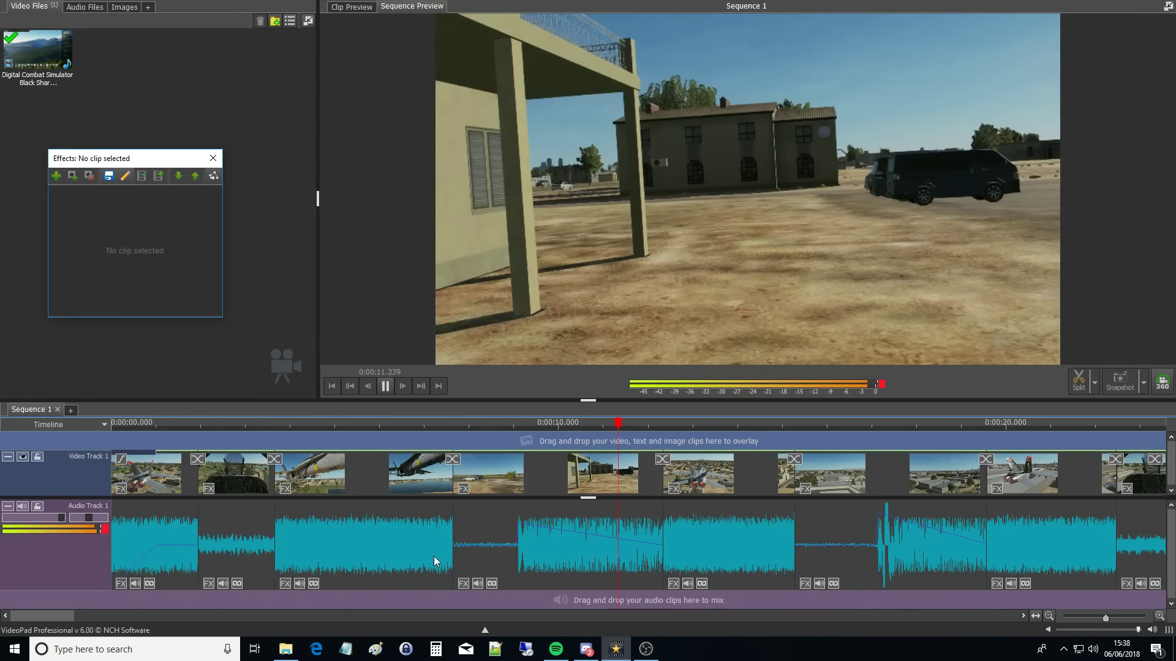
# - Trim the end of the fourth clip, the ground view with parked cars, to about 0:00:12 and continue playback
pyautogui.press('space')
pyautogui.scroll(1, 637, 469)
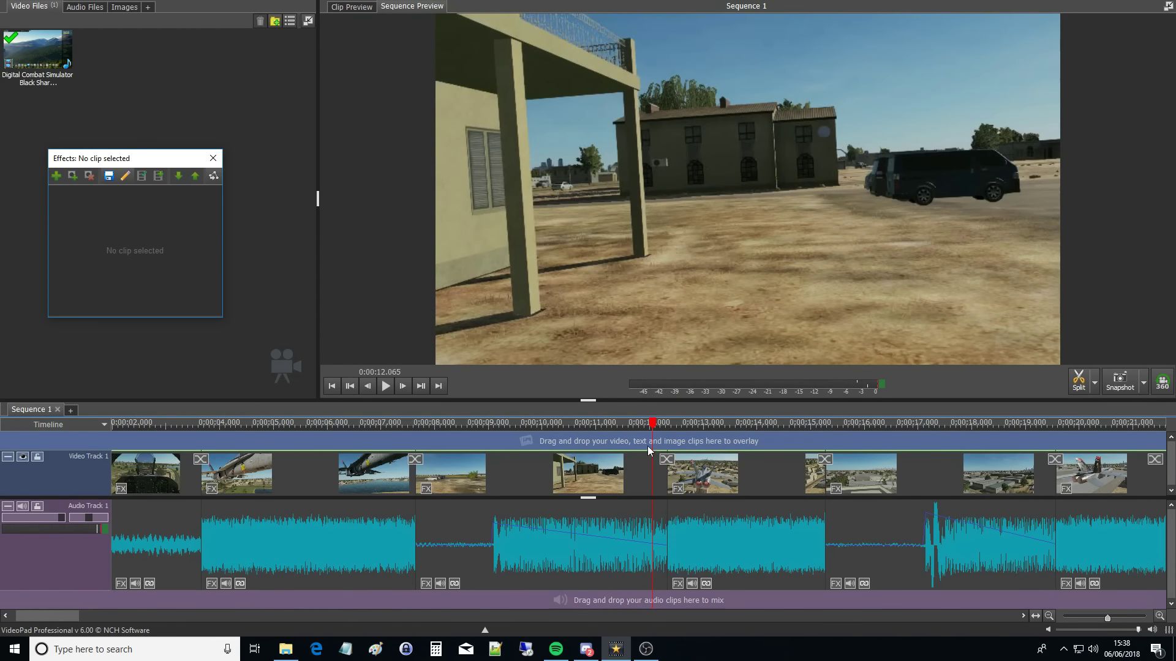
pyautogui.moveTo(664, 474); pyautogui.dragTo(649, 474)
pyautogui.press('space')
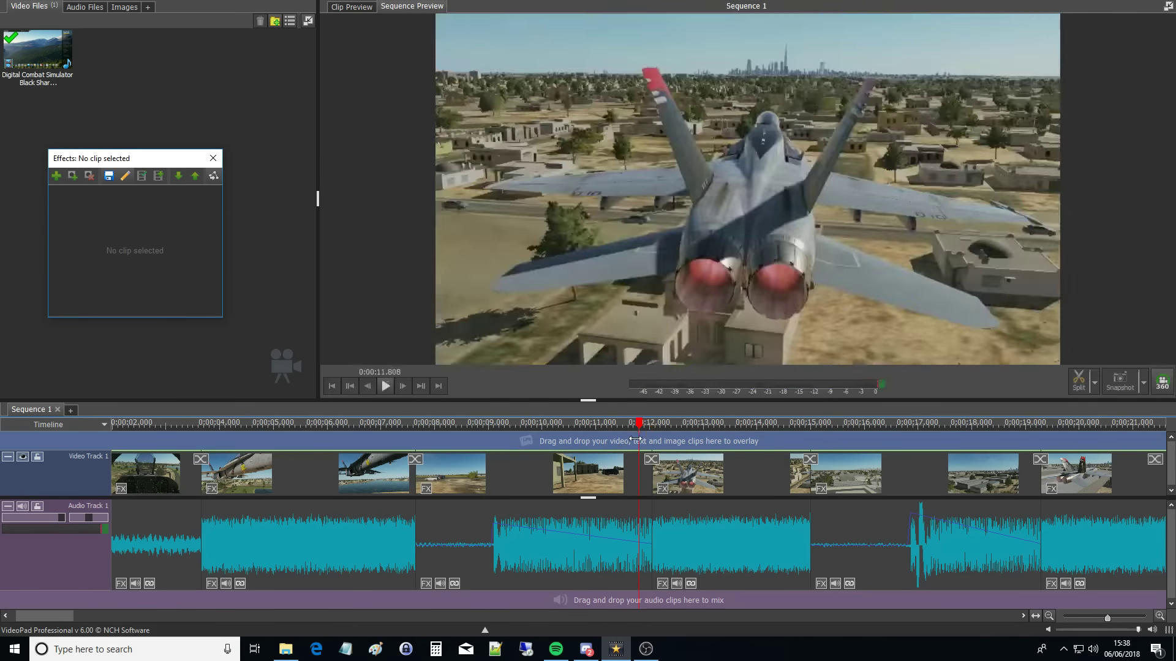
pyautogui.scroll(-2, 645, 502)
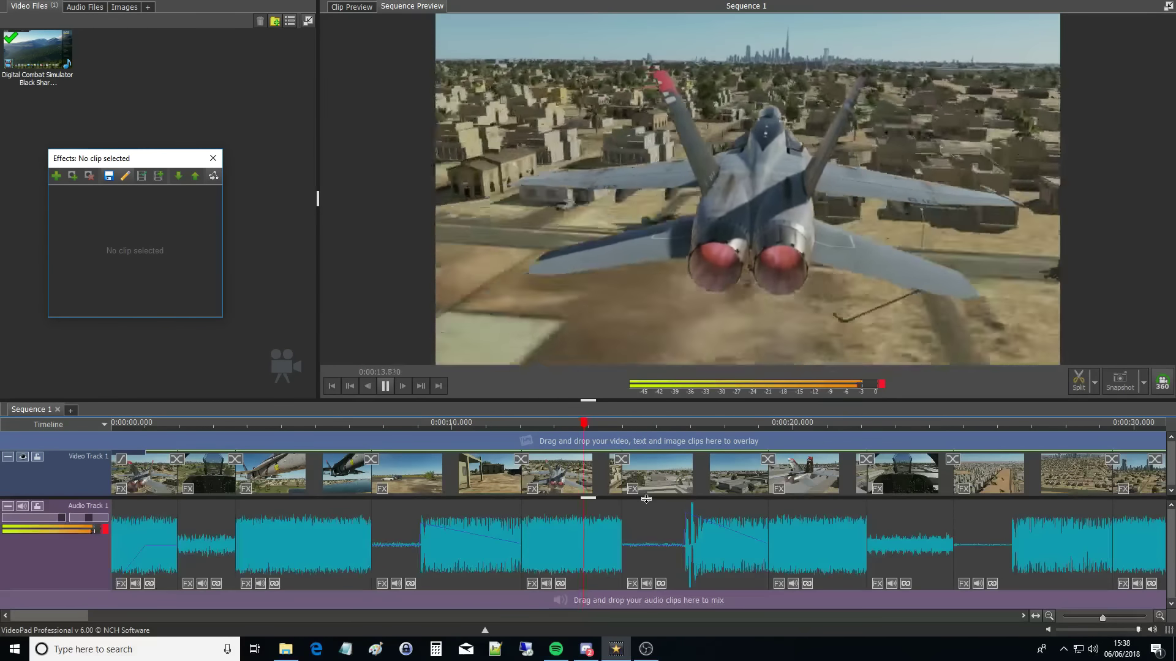
# - Trim the end of the fifth clip, the rear view of the jet, to about 0:00:14.7 and play across the cut
pyautogui.press('space')
pyautogui.moveTo(621, 479); pyautogui.dragTo(612, 478)
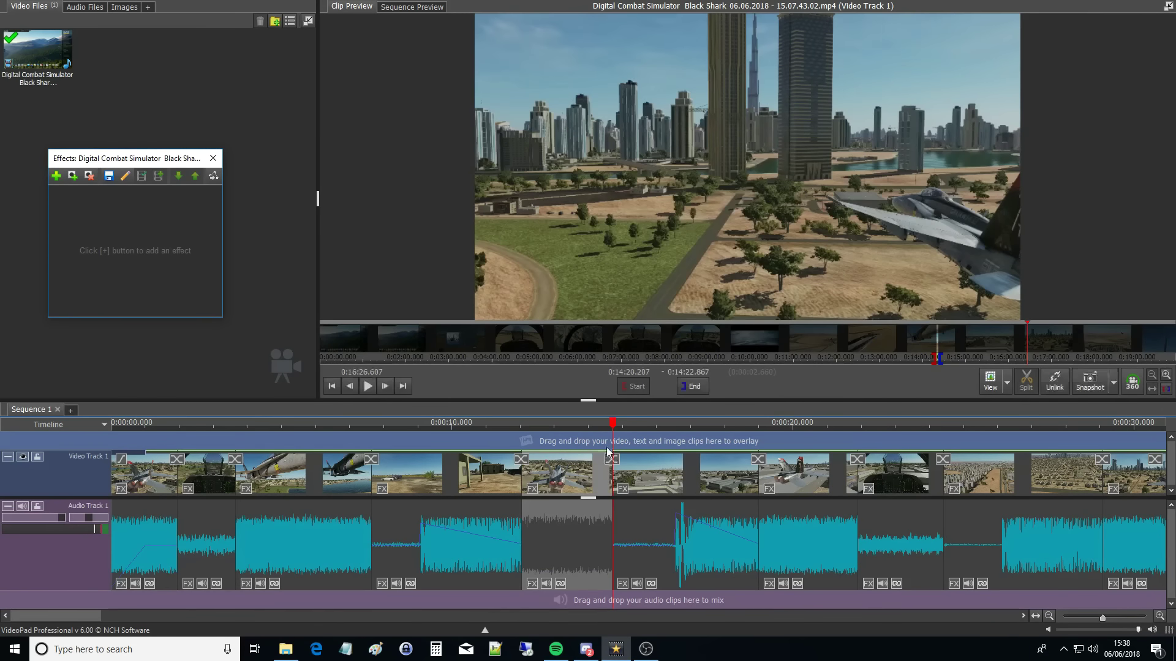
pyautogui.click(606, 447)
pyautogui.press('space')
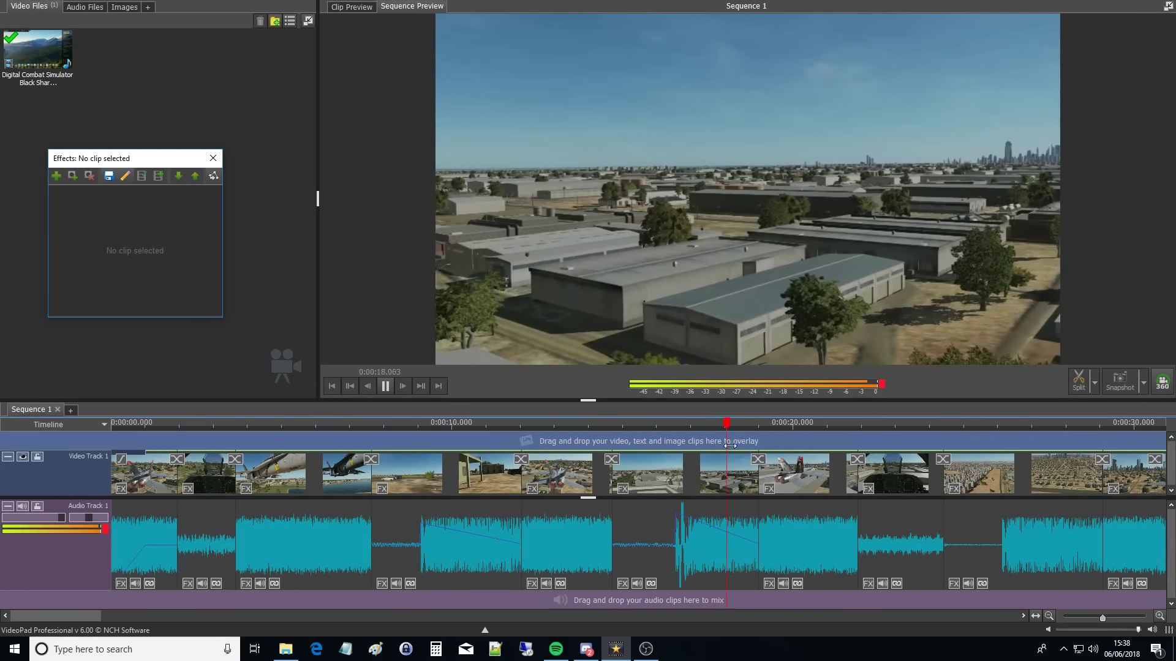
# - Replay the warehouse clip and its cut to the following jet clip around 0:00:19 to check the timing
pyautogui.scroll(4, 910, 517)
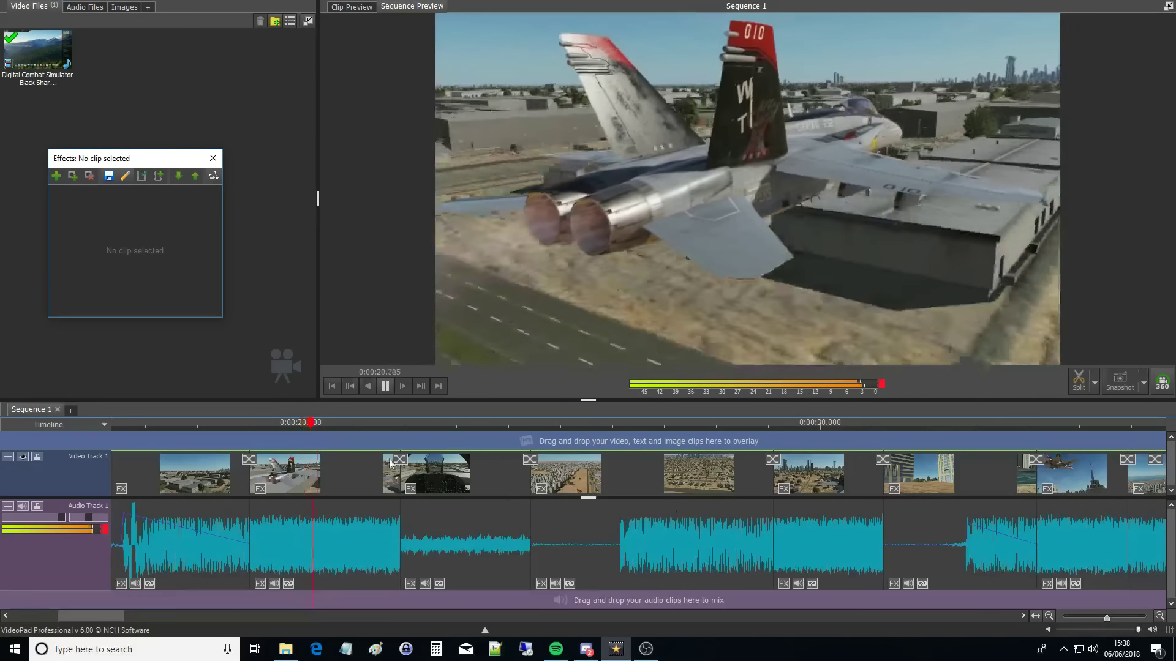
pyautogui.press('space')
pyautogui.moveTo(221, 442); pyautogui.dragTo(252, 438)
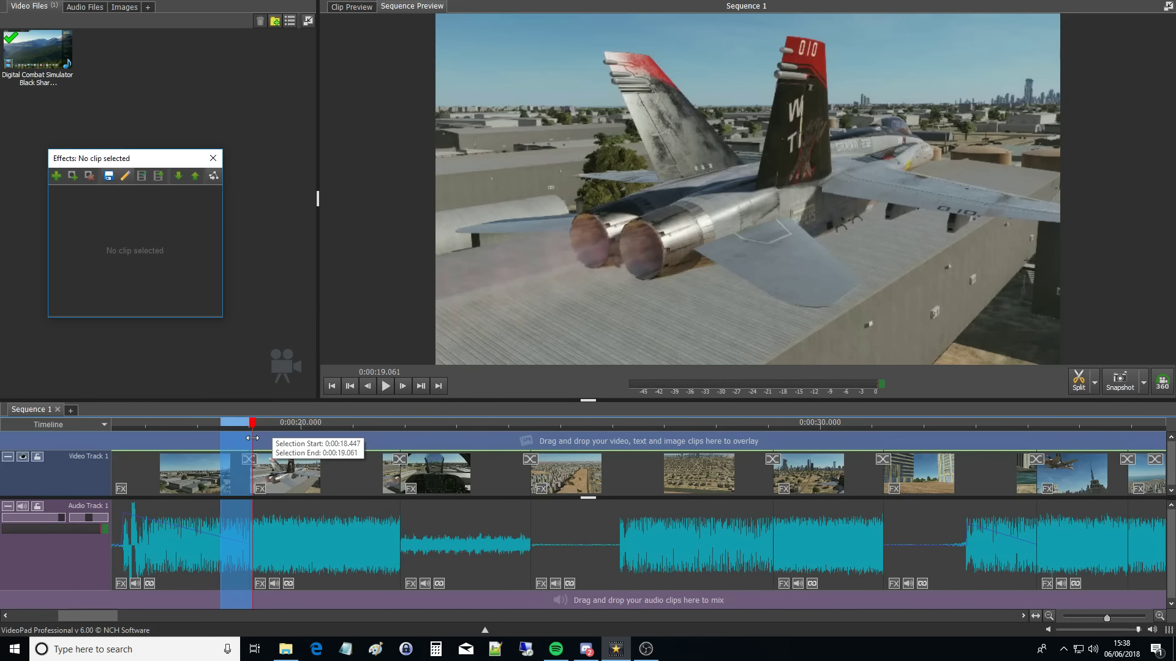
pyautogui.click(176, 441)
pyautogui.press('space')
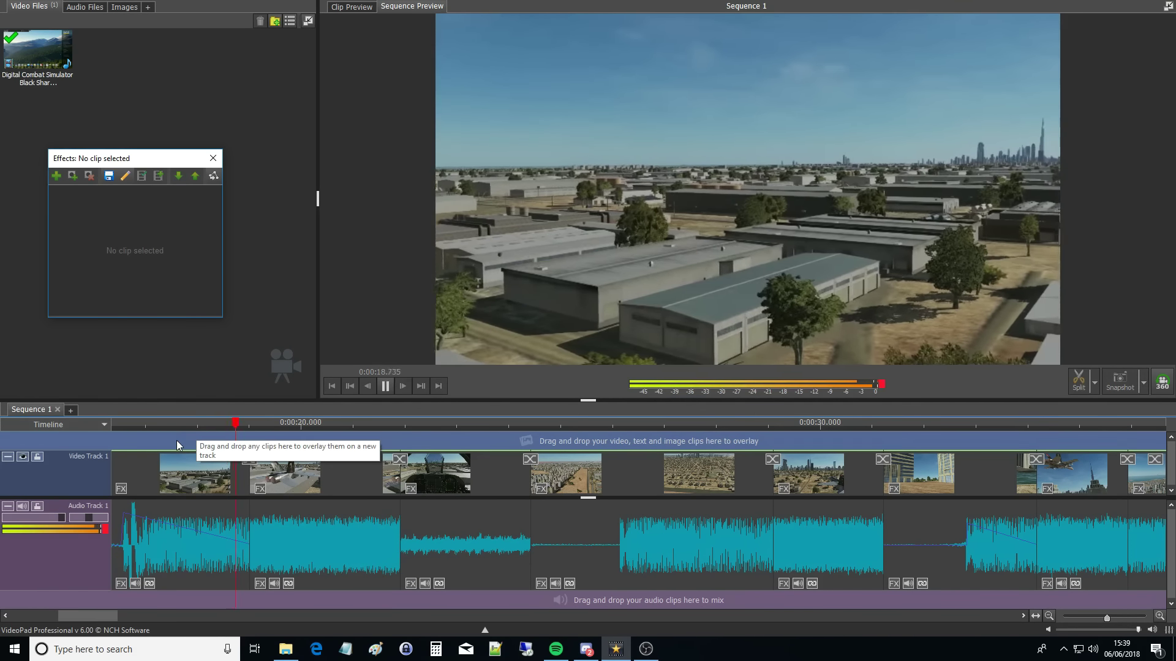
pyautogui.click(127, 442)
pyautogui.press('space')
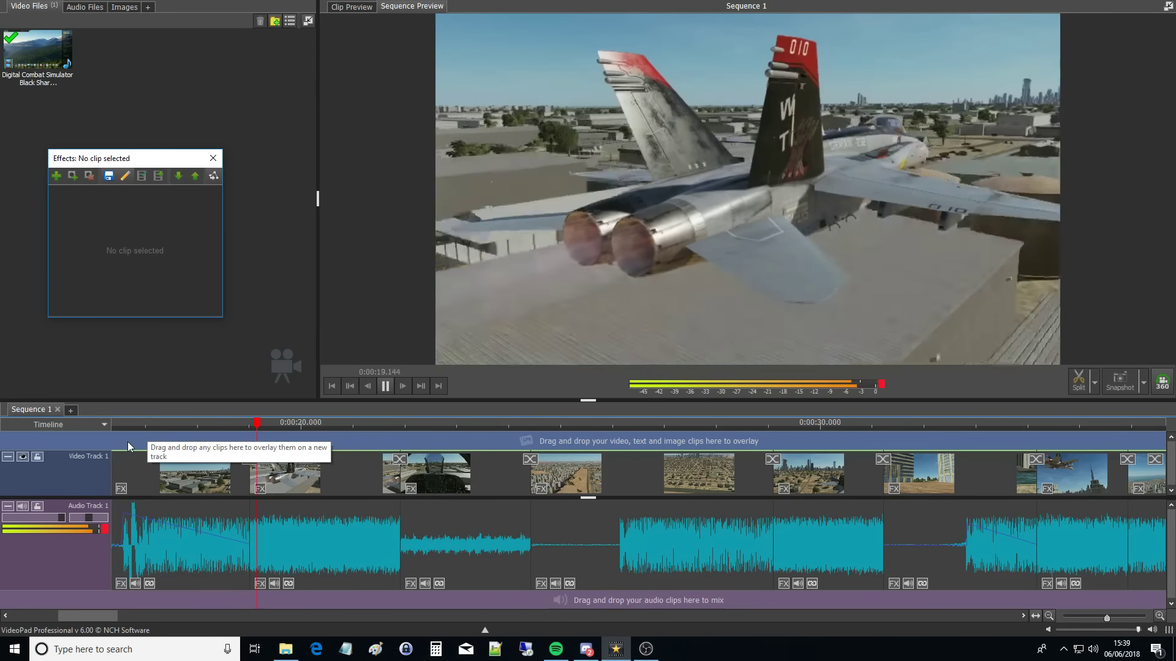
pyautogui.press('space')
# - Trim the ends of the jet clip over the warehouses to about 0:00:21.6 and the second cockpit clip to about 0:00:23.6
pyautogui.press('space')
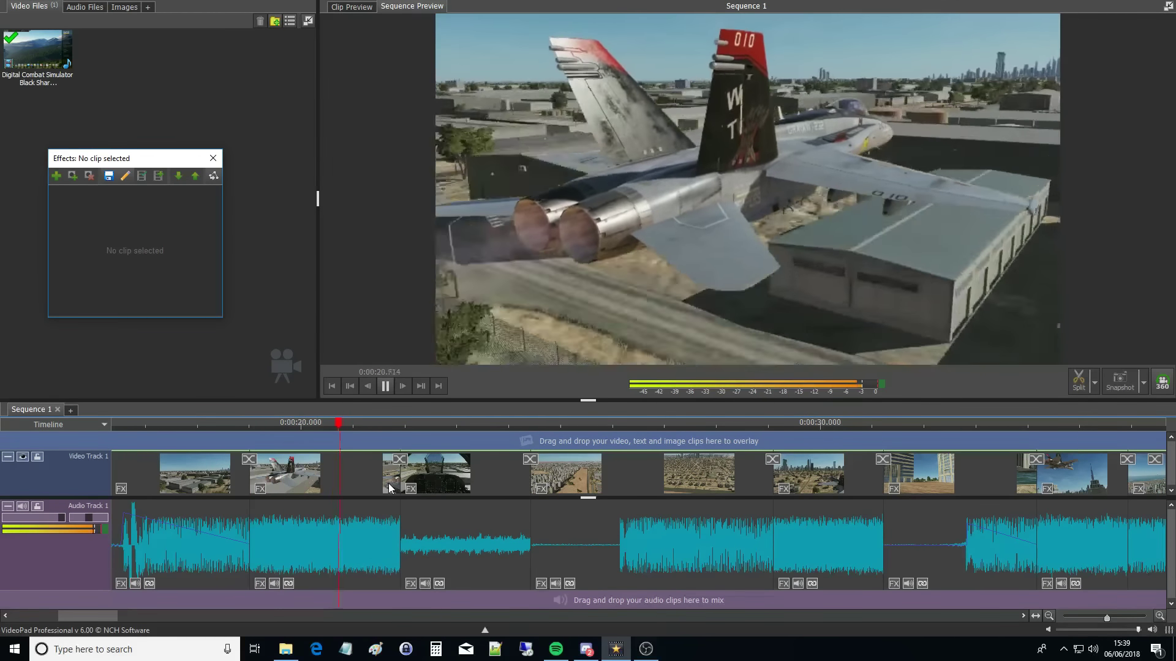
pyautogui.click(395, 490)
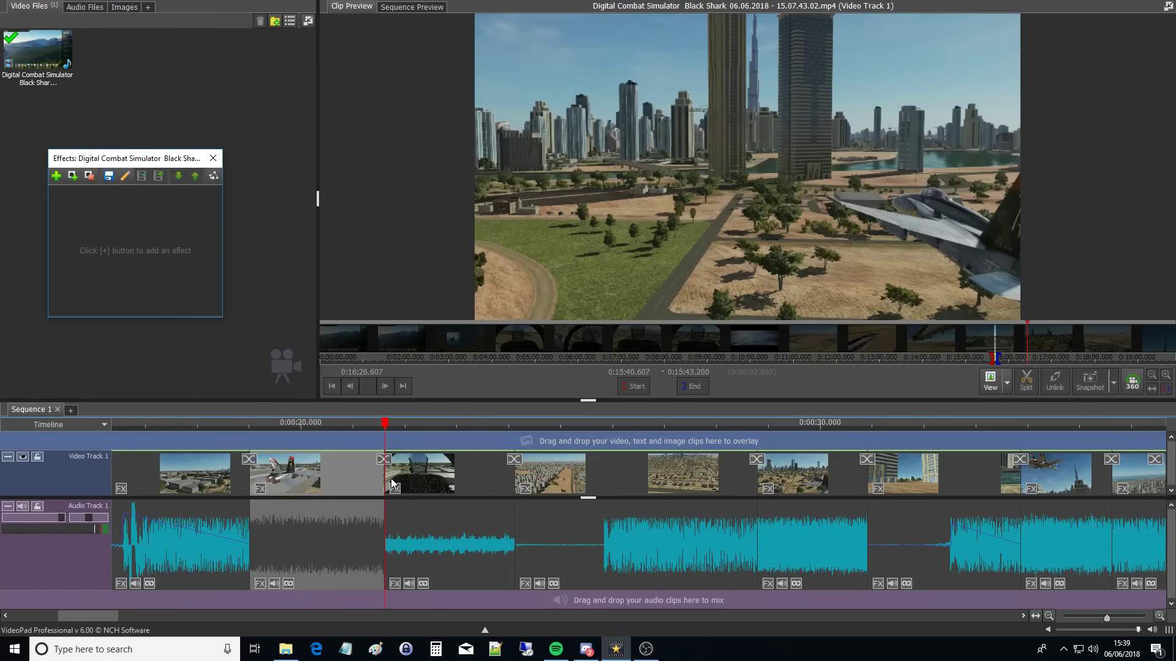
pyautogui.moveTo(513, 479); pyautogui.dragTo(485, 482)
pyautogui.click(463, 438)
pyautogui.press('space')
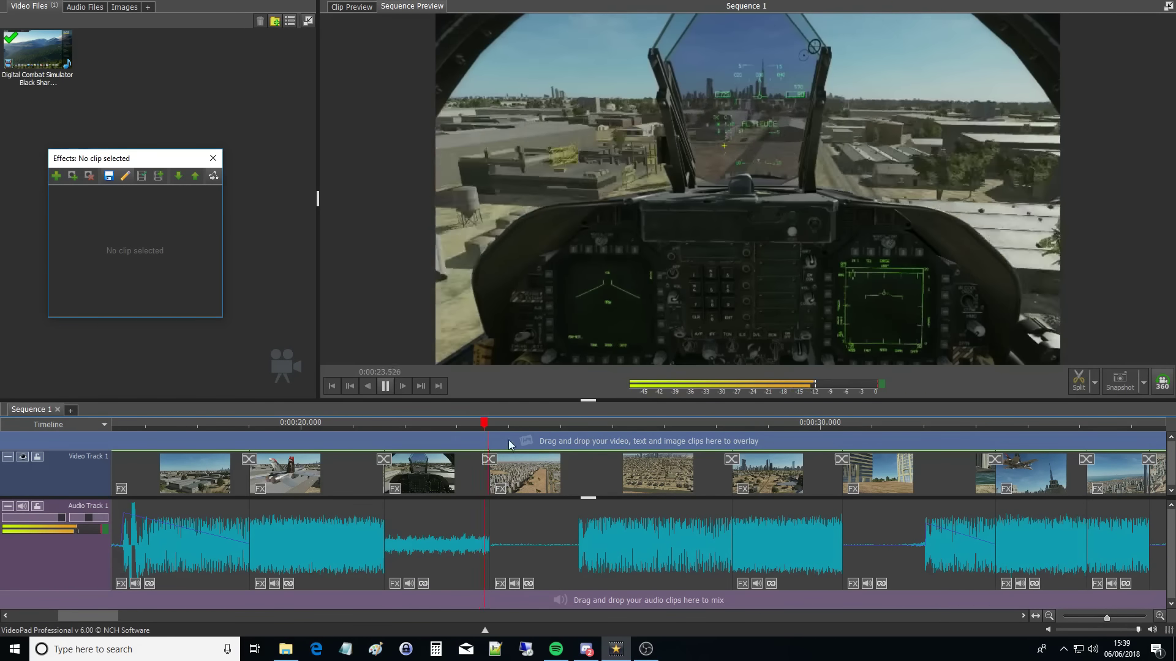
# - Play through the remaining city and skyscraper clips from about 0:00:28 to check their timing
pyautogui.click(729, 438)
pyautogui.scroll(-2, 674, 462)
pyautogui.scroll(1, 596, 496)
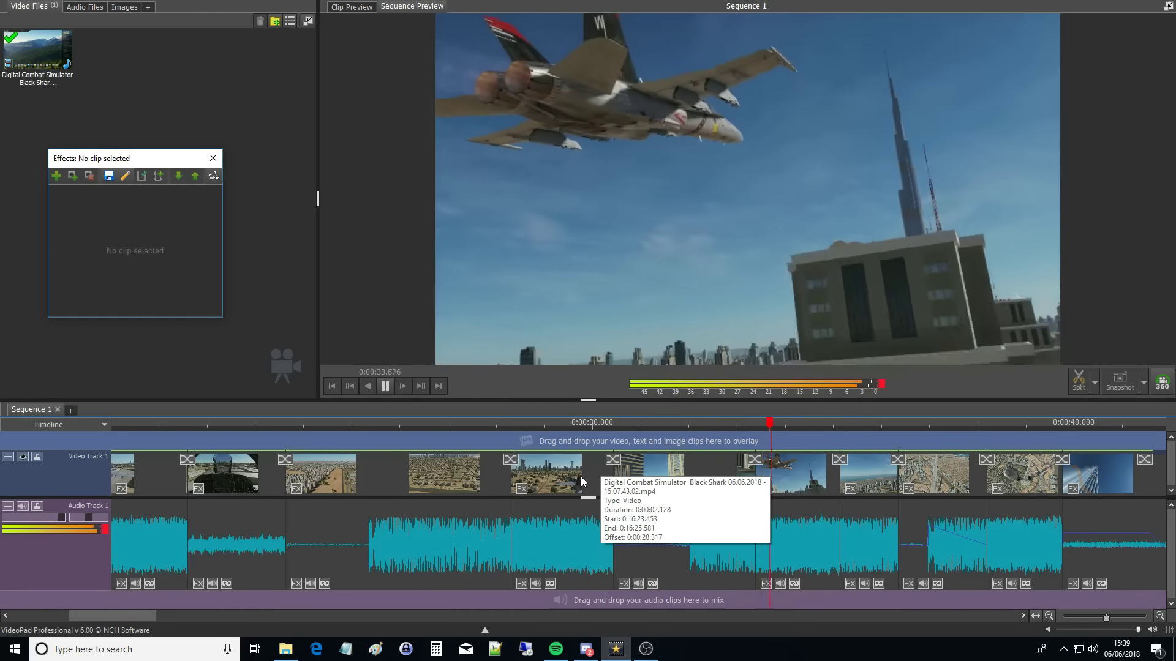
pyautogui.press('space')
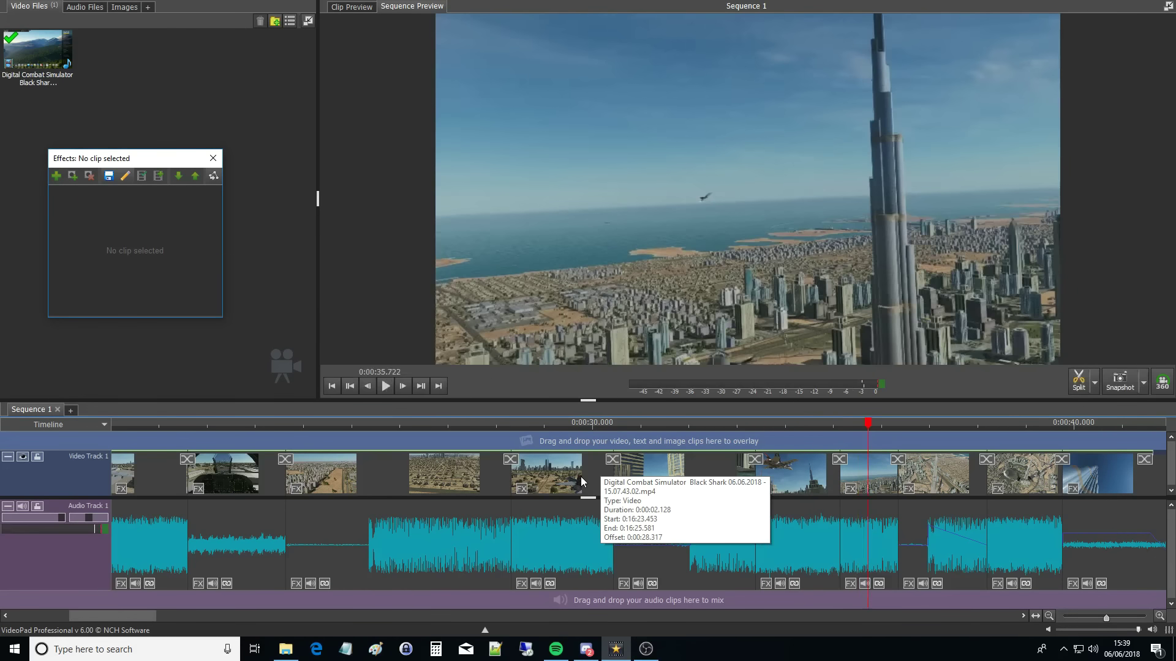
pyautogui.scroll(-3, 754, 541)
pyautogui.scroll(2, 732, 538)
pyautogui.press('space')
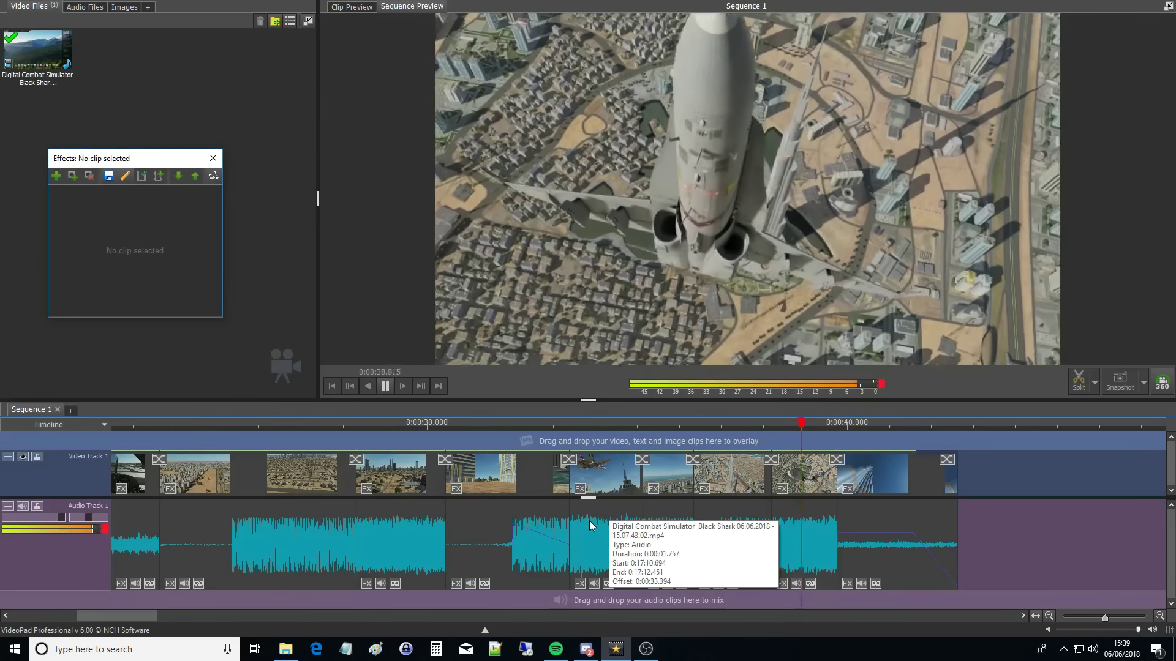
pyautogui.press('space')
# - Trim the end of the overhead jet clip before the final skyscraper clip to about 0:00:39.5 and play across the cut
pyautogui.scroll(5, 789, 553)
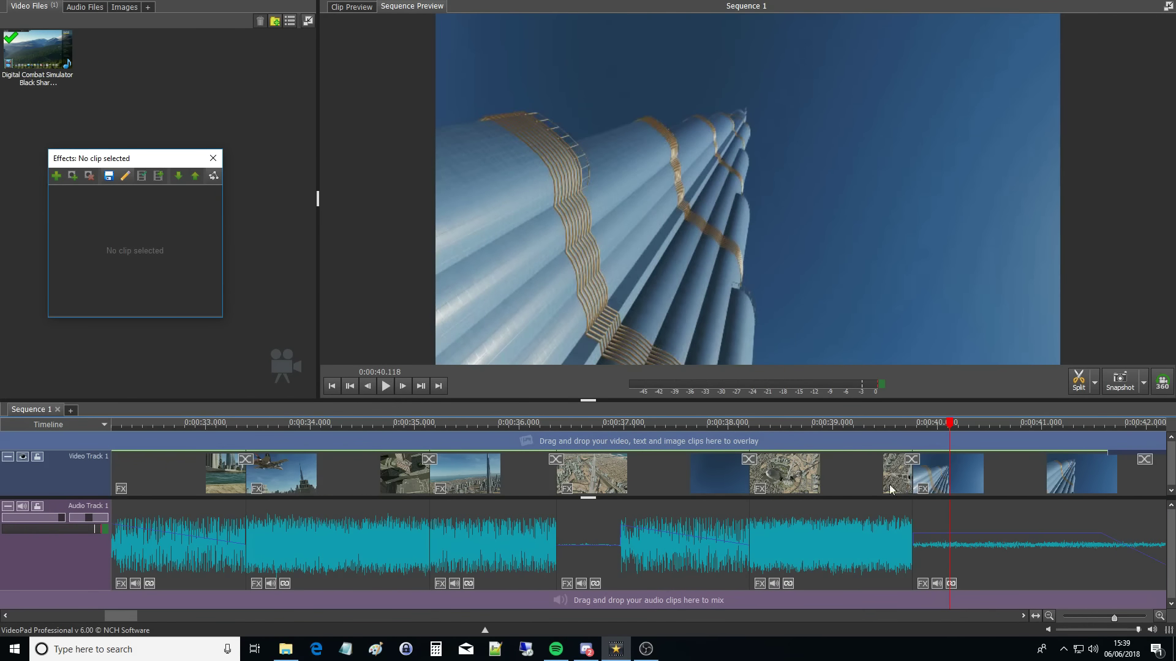
pyautogui.moveTo(909, 485); pyautogui.dragTo(884, 486)
pyautogui.click(687, 457)
pyautogui.press('space')
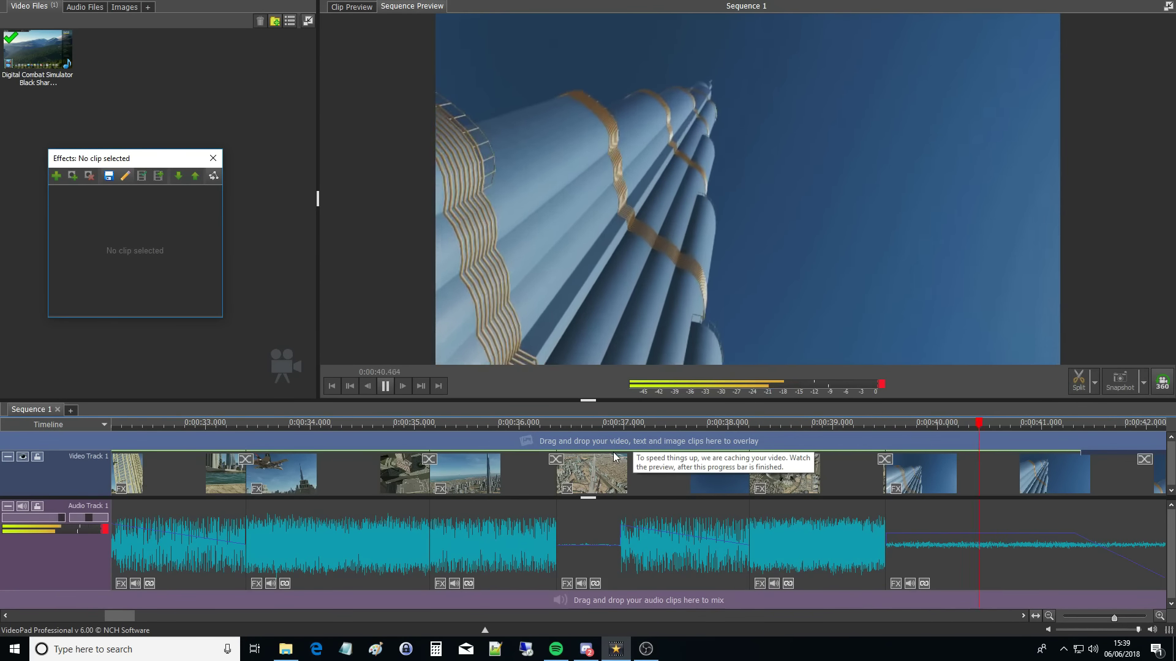
# - Delete the final skyscraper clip from the end of the sequence
pyautogui.press('space')
pyautogui.scroll(-3, 429, 497)
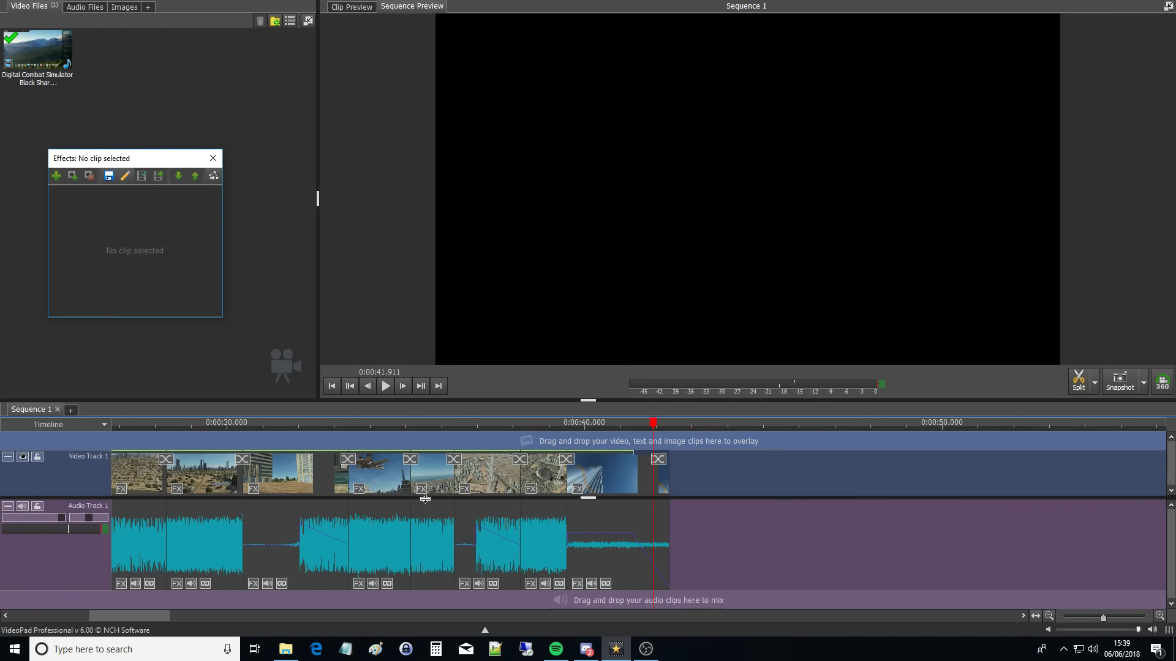
pyautogui.click(608, 485)
pyautogui.press('Delete')
# - Check the transition at the end of the last overhead jet clip and fade out its audio with a length of 1.00
pyautogui.scroll(5, 557, 466)
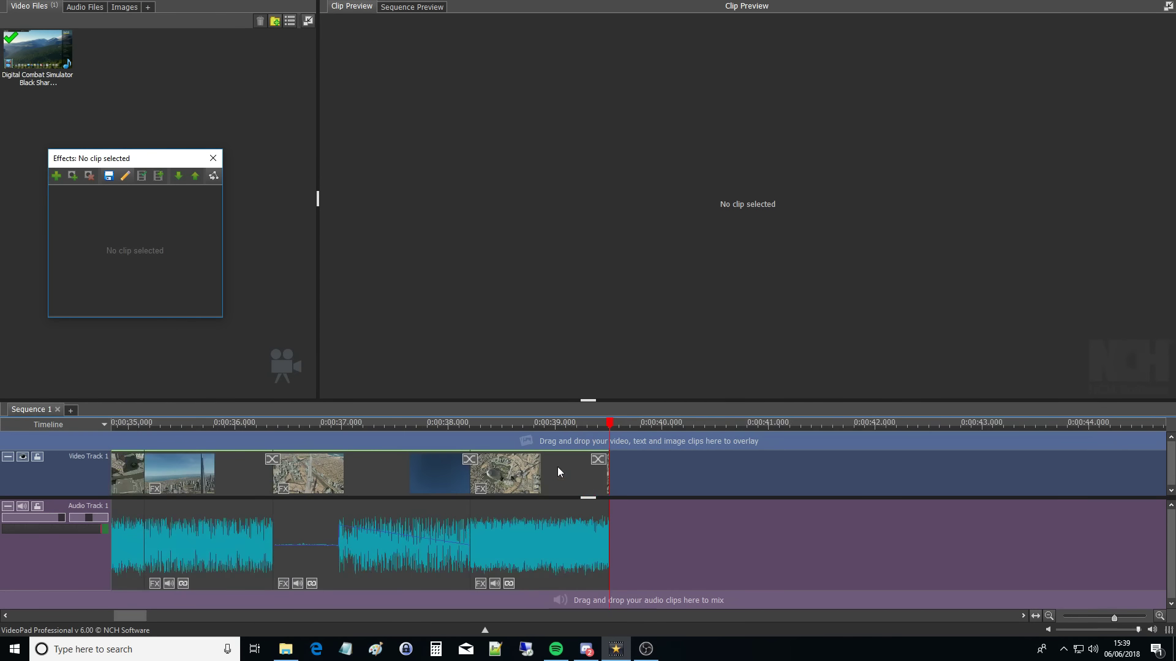
pyautogui.click(664, 459)
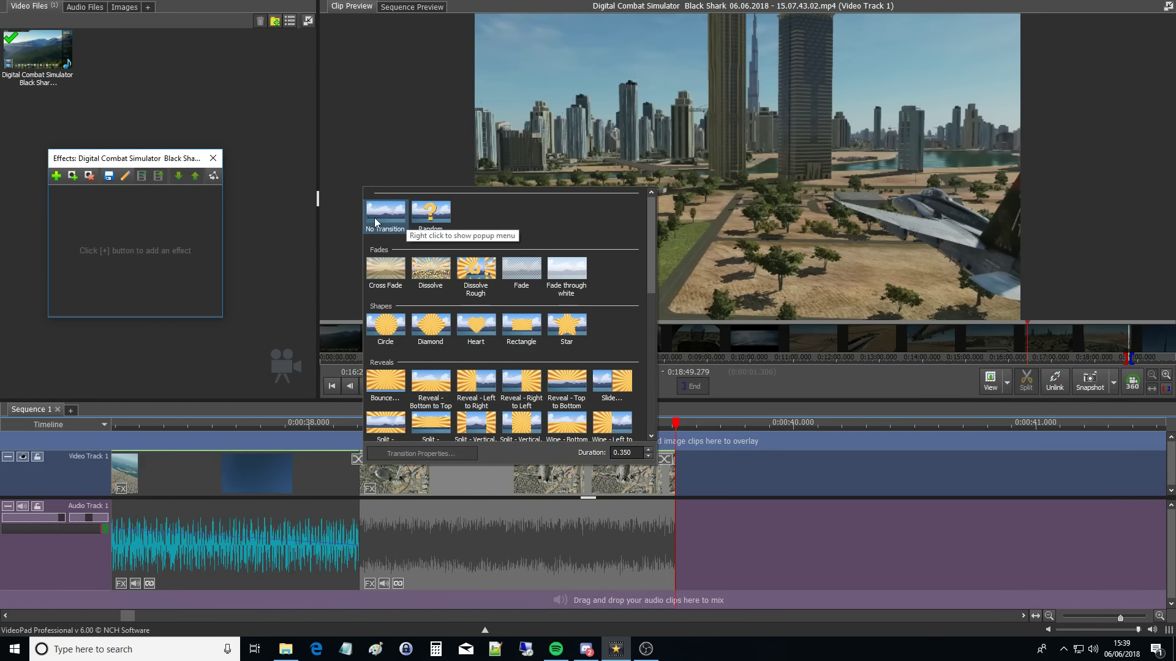
pyautogui.click(656, 477)
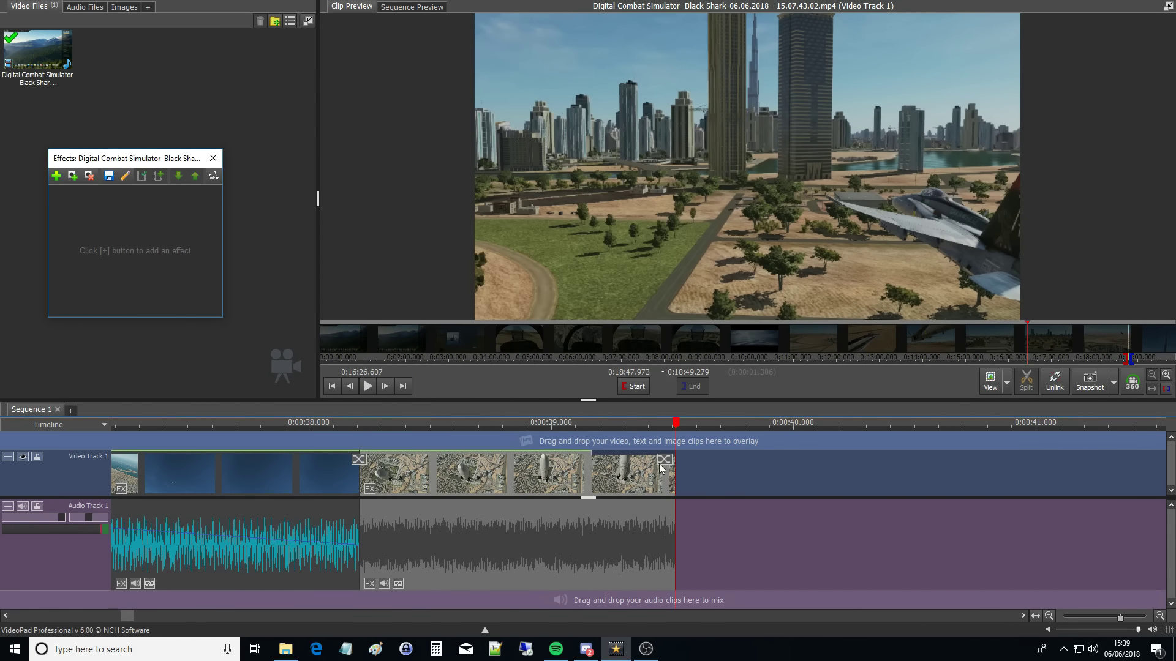
pyautogui.rightClick(637, 538)
pyautogui.click(680, 467)
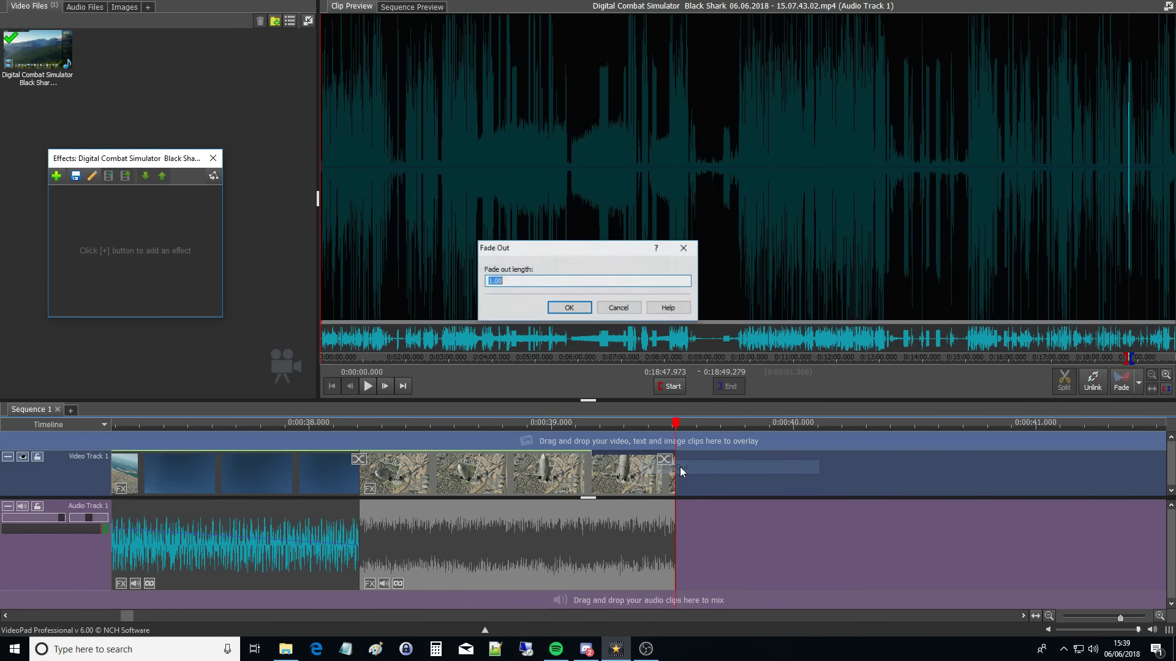
pyautogui.press('Return')
pyautogui.scroll(-5, 741, 523)
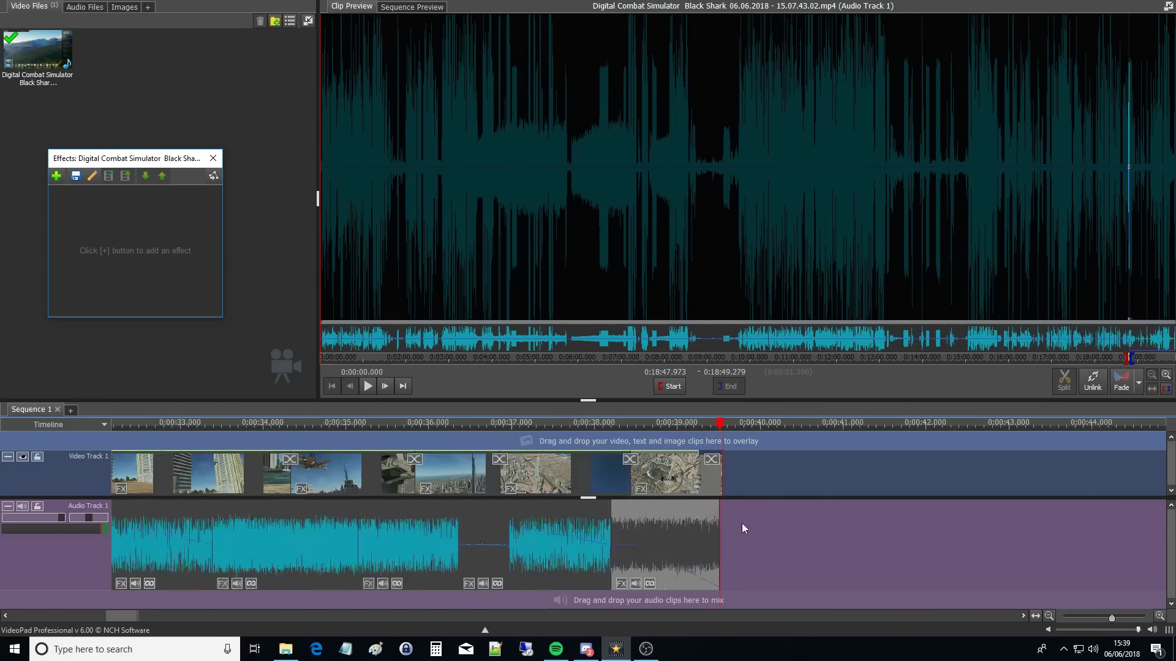
# - Play the opening jet and cockpit clips from about 0:00:01 to check their pacing
pyautogui.scroll(-2, 563, 488)
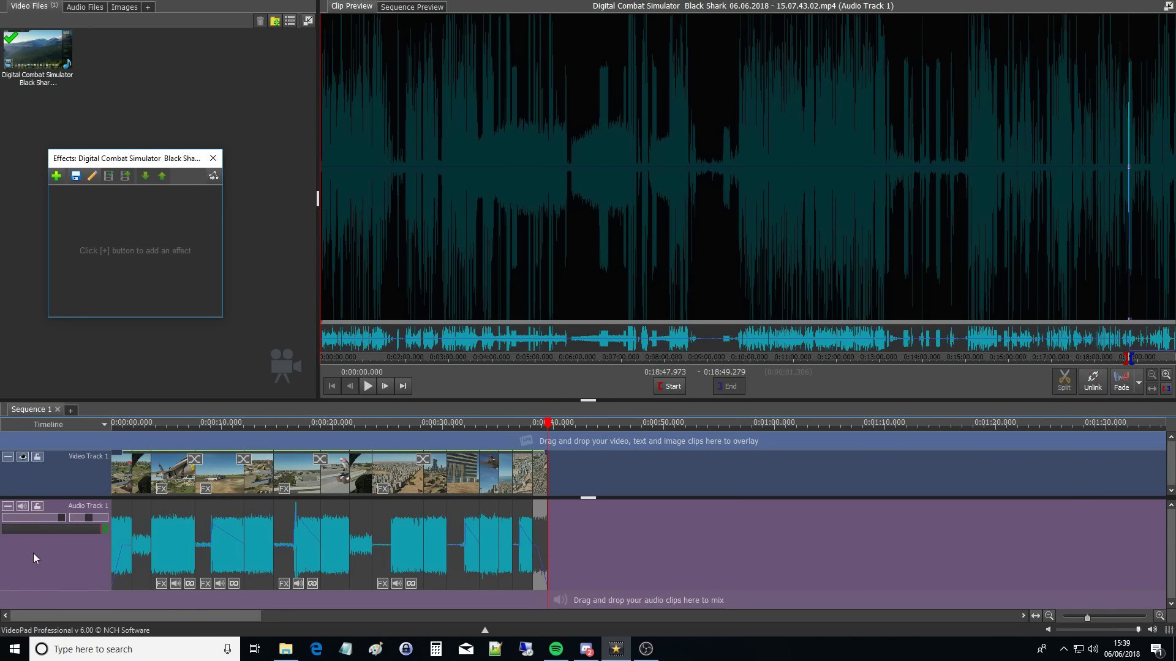
pyautogui.scroll(5, 12, 553)
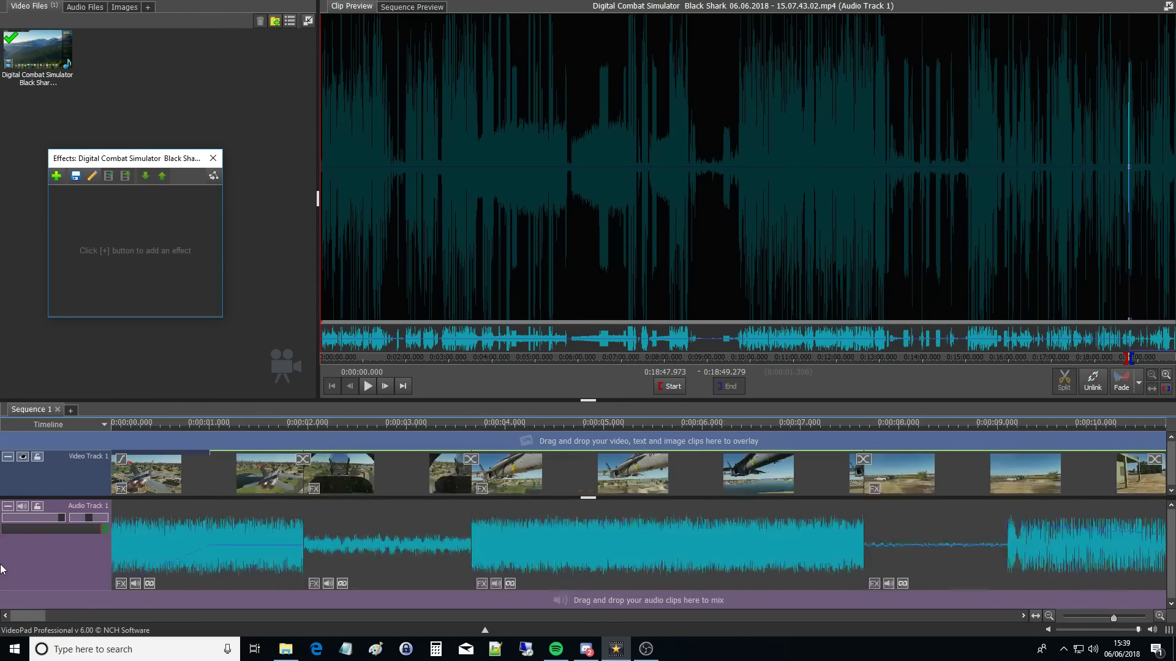
pyautogui.scroll(-2, 117, 541)
pyautogui.click(157, 433)
pyautogui.press('space')
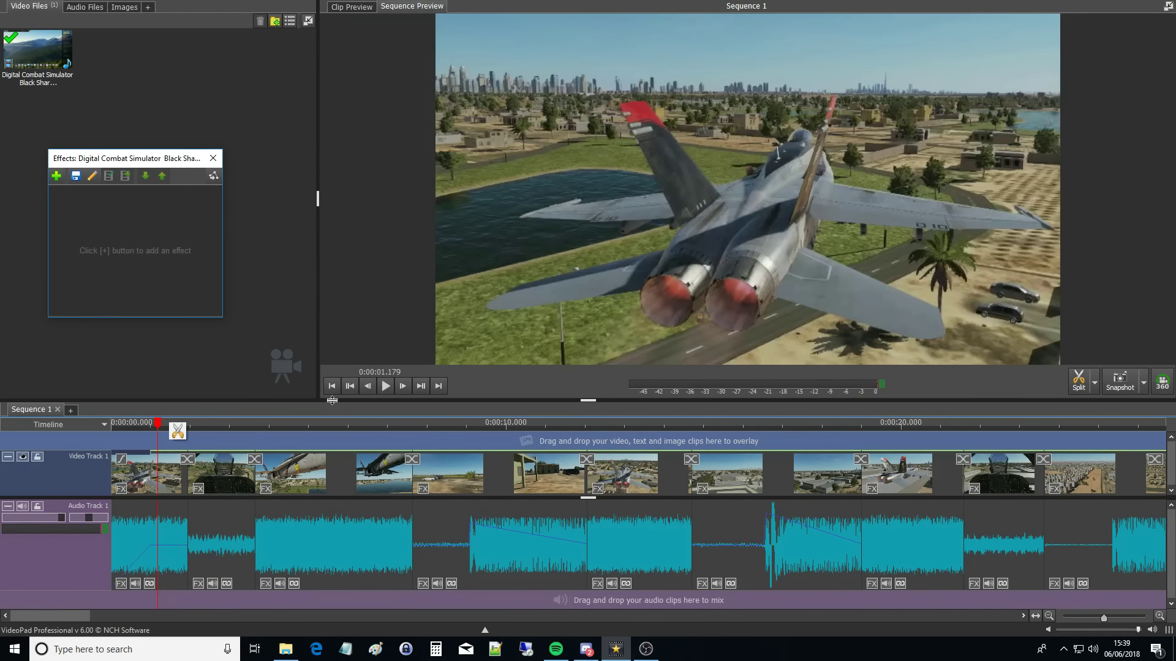
pyautogui.press('space')
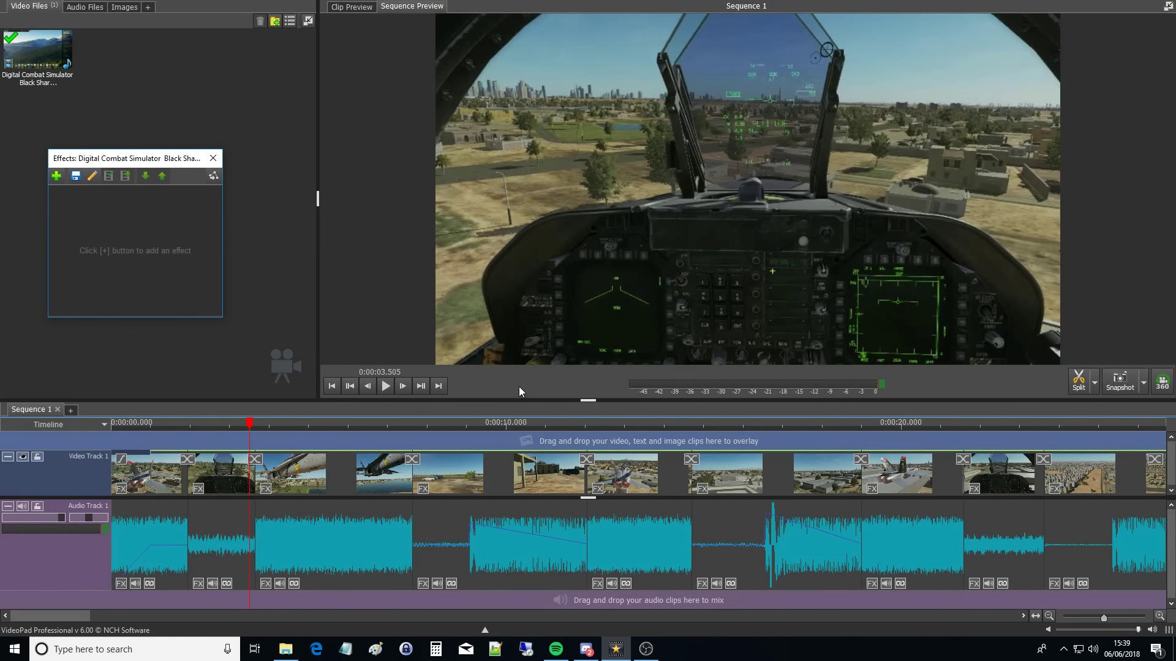
# - Replay from about 0:00:02.9 and trim the end of the low jet flyby over the water to about 0:00:07
pyautogui.click(224, 445)
pyautogui.scroll(3, 297, 425)
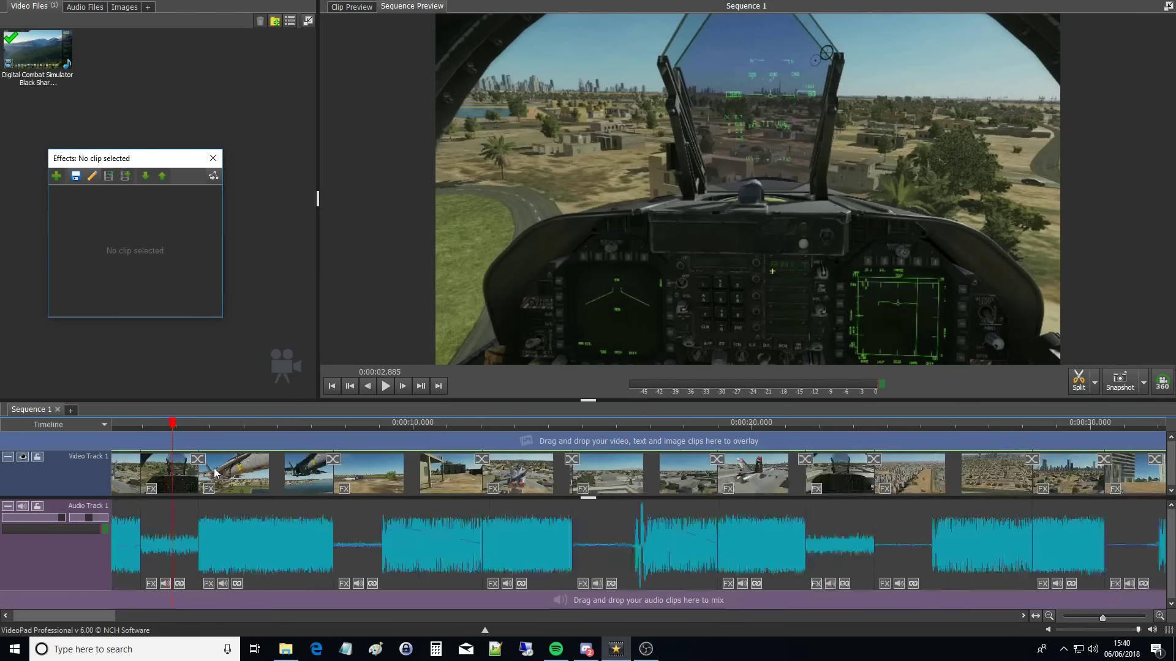
pyautogui.scroll(-4, 688, 441)
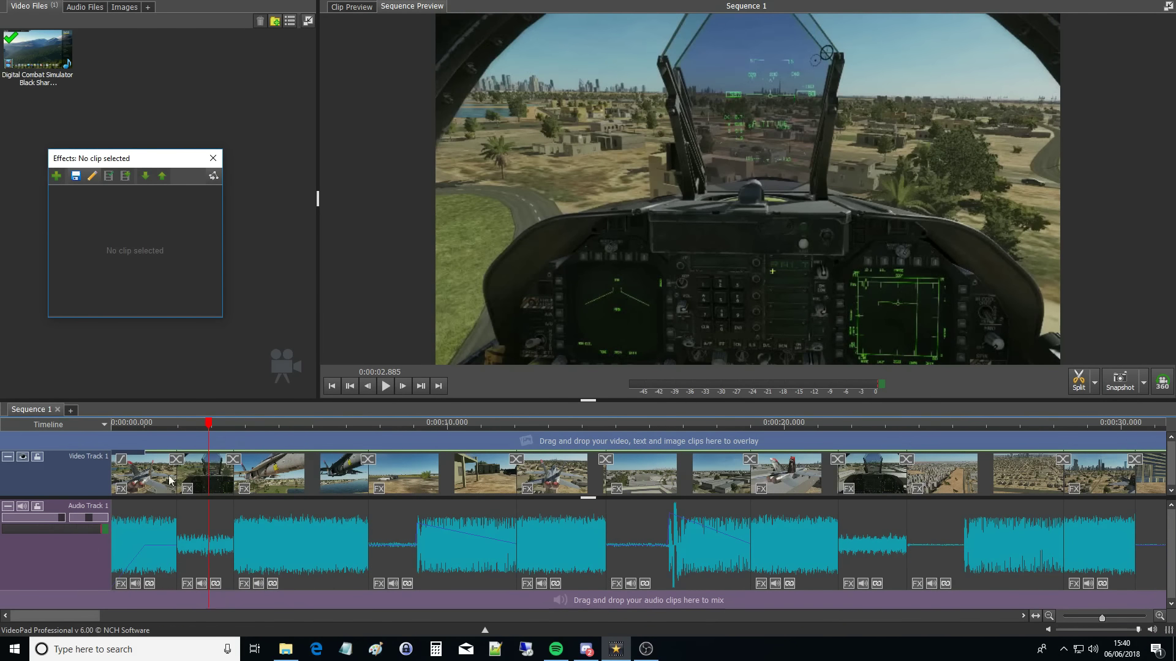
pyautogui.scroll(4, 174, 479)
pyautogui.press('space')
pyautogui.scroll(-2, 337, 428)
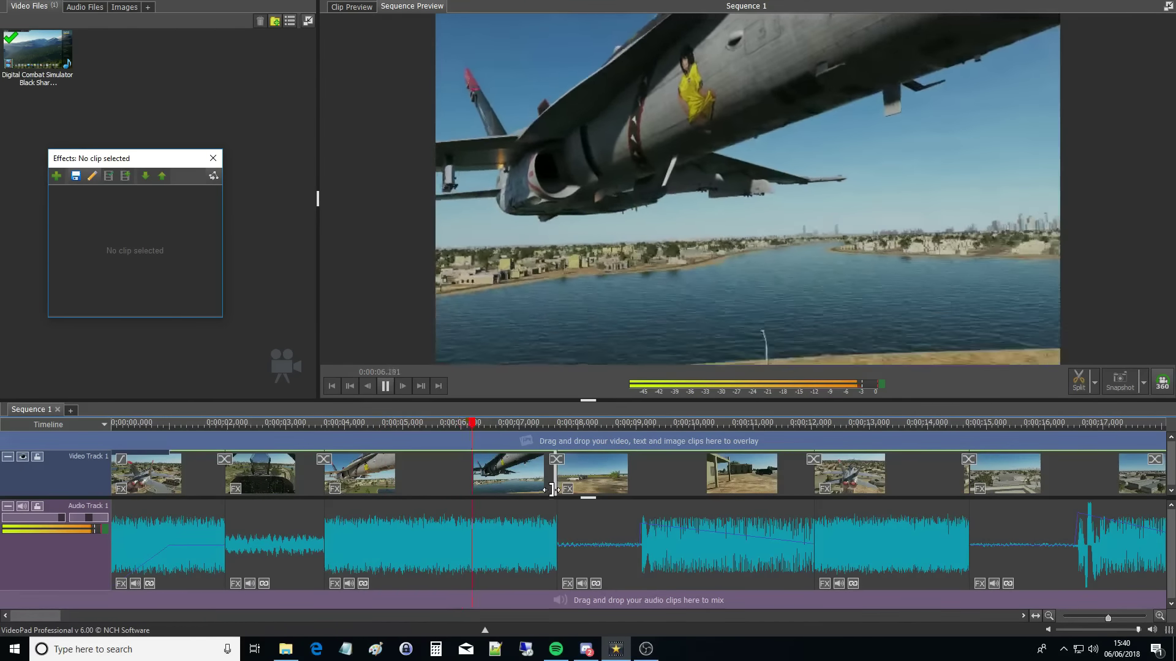
pyautogui.moveTo(552, 488); pyautogui.dragTo(521, 489)
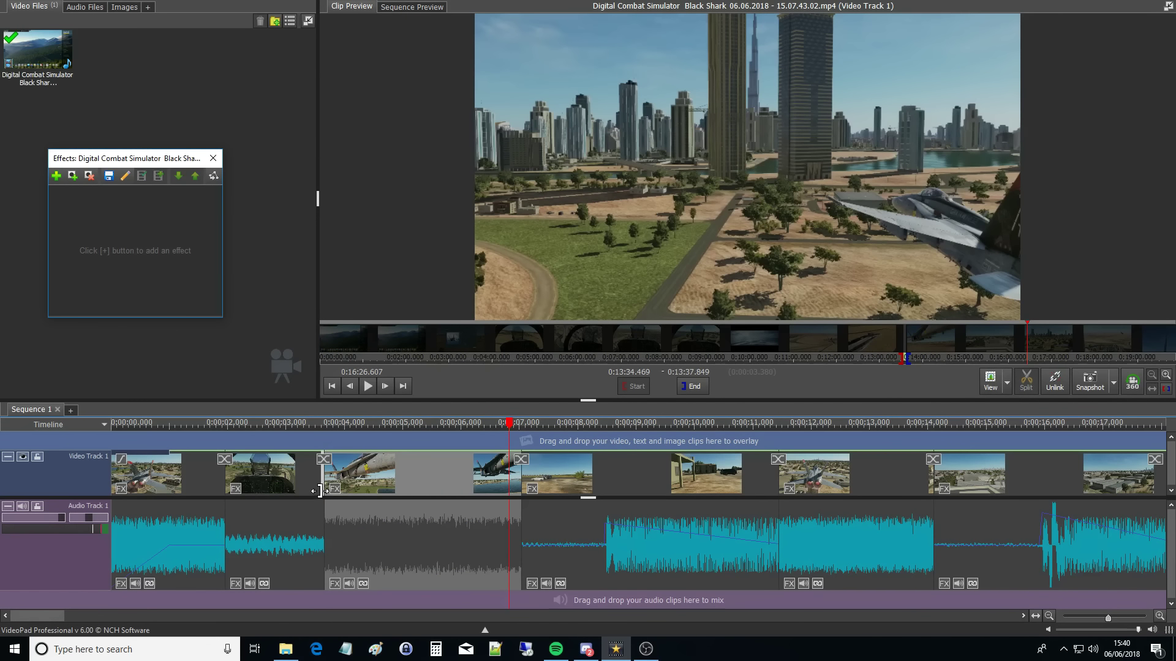
# - Trim the first cockpit clip's end to 0:13:17.380 and the desert clip's start to 0:14:04.267 and end to about 0:14:08.4
pyautogui.moveTo(318, 490); pyautogui.dragTo(314, 490)
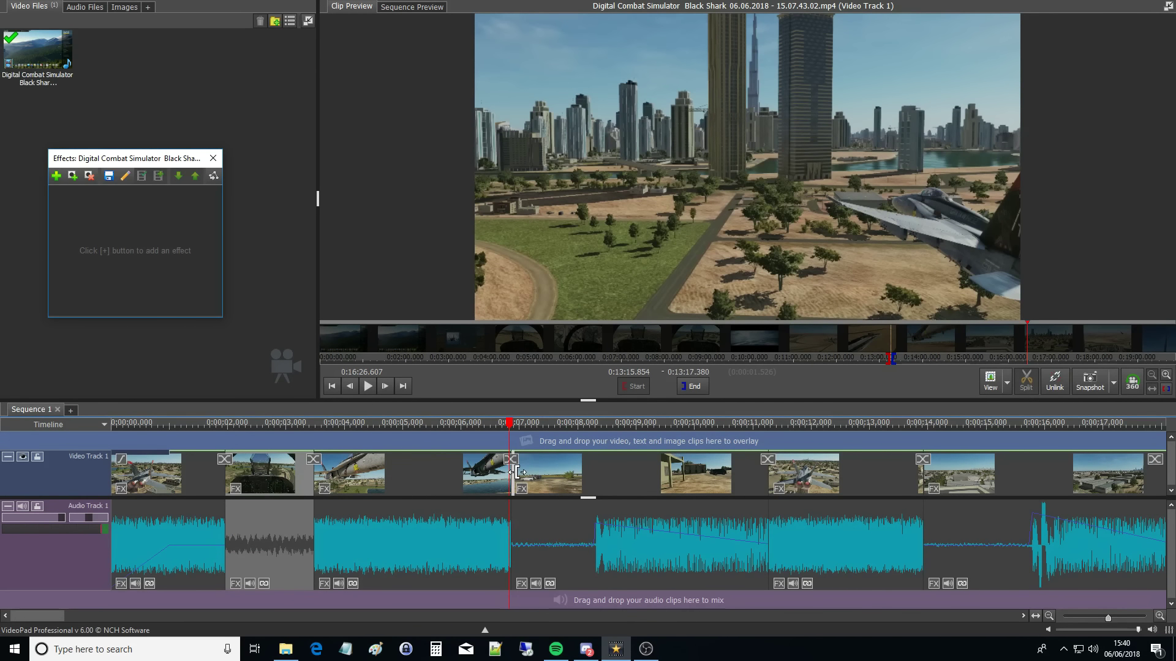
pyautogui.moveTo(517, 472); pyautogui.dragTo(526, 473)
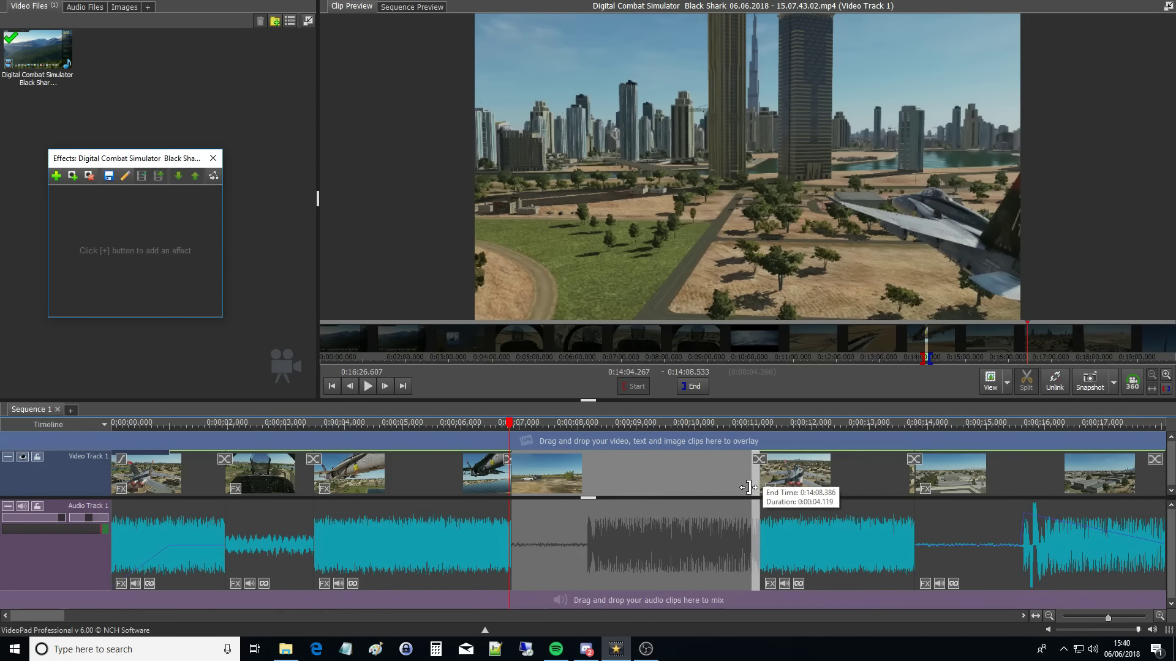
pyautogui.moveTo(748, 488); pyautogui.dragTo(750, 487)
# - Play from about 0:00:11, trim the warehouse rooftops clip's start to about 0:15:02.8 and shorten the end of the jet clip before it
pyautogui.click(769, 425)
pyautogui.press('space')
pyautogui.scroll(-2, 393, 470)
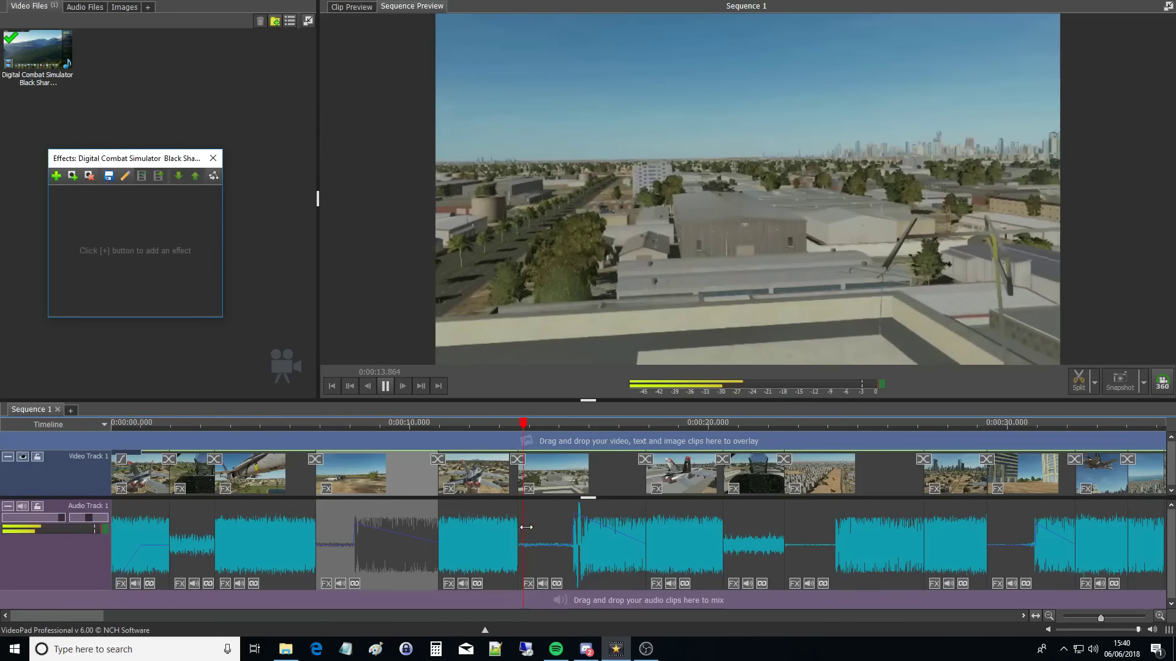
pyautogui.press('space')
pyautogui.scroll(2, 526, 486)
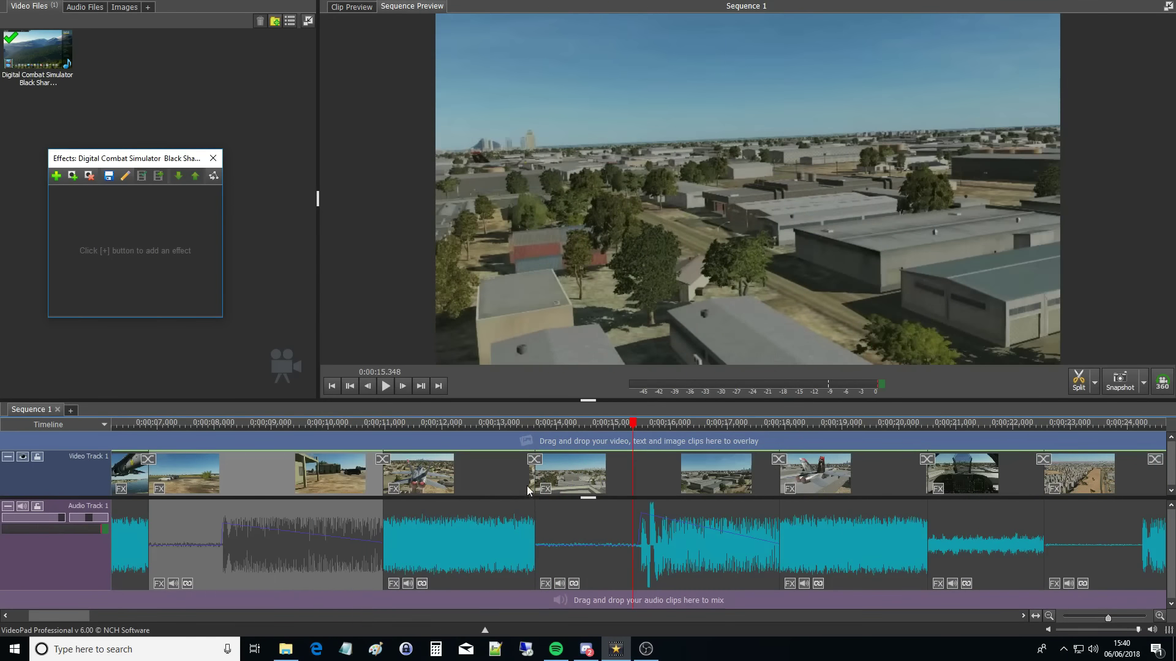
pyautogui.click(540, 481)
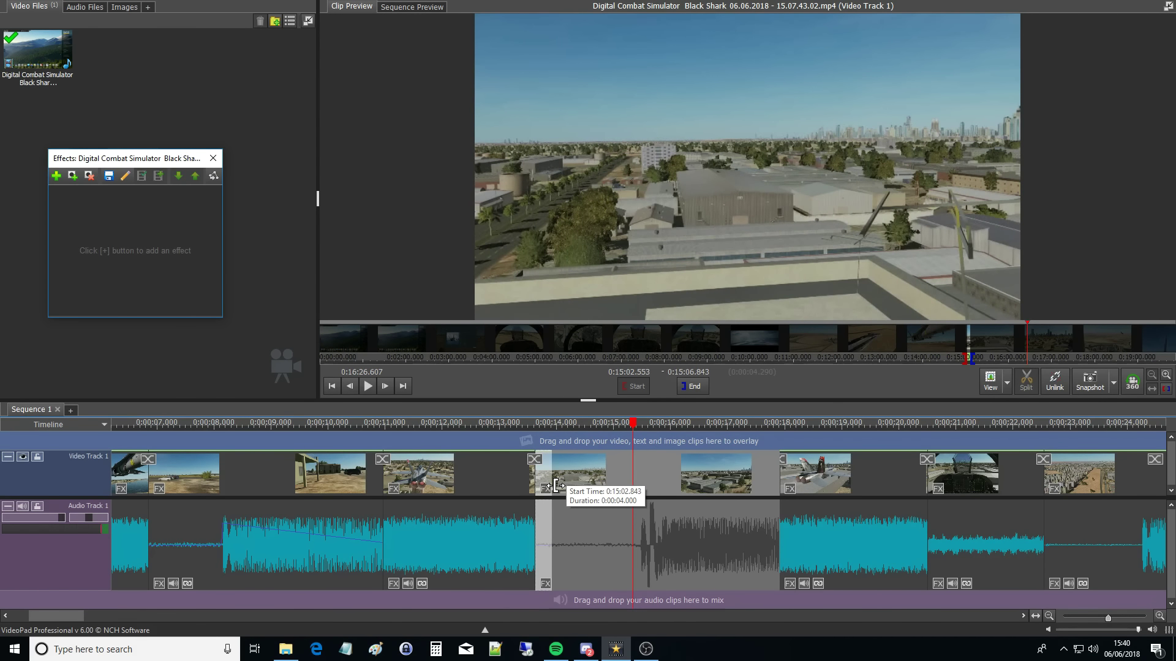
pyautogui.moveTo(556, 486); pyautogui.dragTo(510, 488)
# - Trim the end of the jet clip after the warehouses to 0:15:42.921 and the following cockpit clip's end to 0:15:47.532
pyautogui.moveTo(889, 487); pyautogui.dragTo(876, 487)
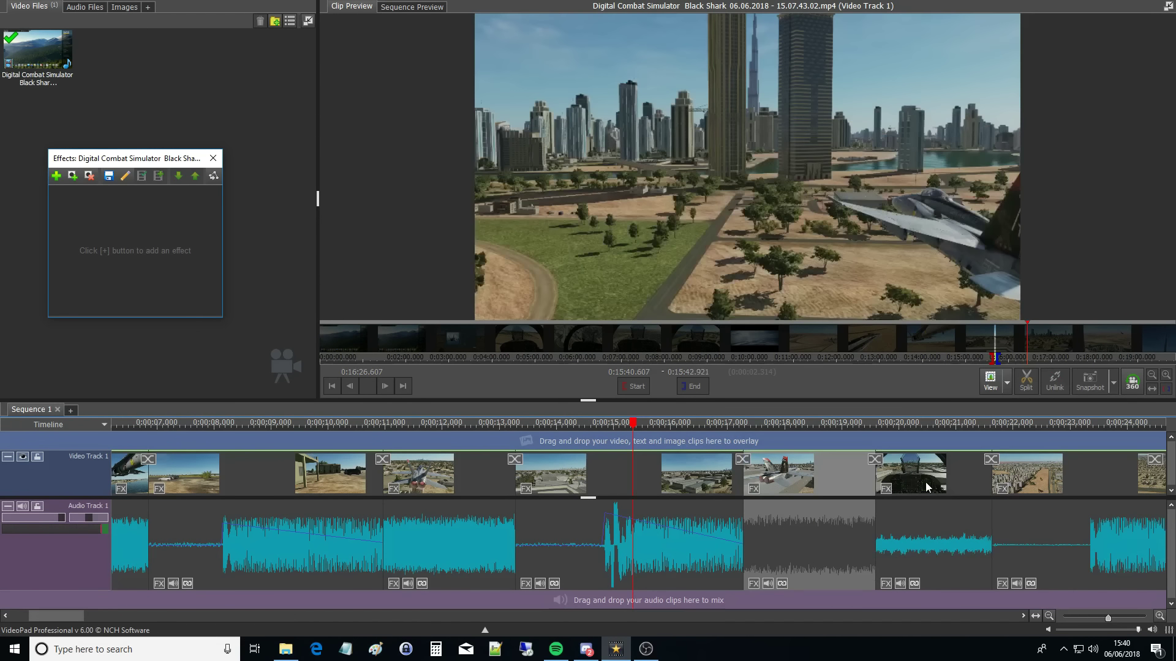
pyautogui.moveTo(988, 483); pyautogui.dragTo(979, 484)
# - Play from about 0:00:21 and trim the start of the apartment-block city clip to 0:15:53.475
pyautogui.scroll(-2, 990, 508)
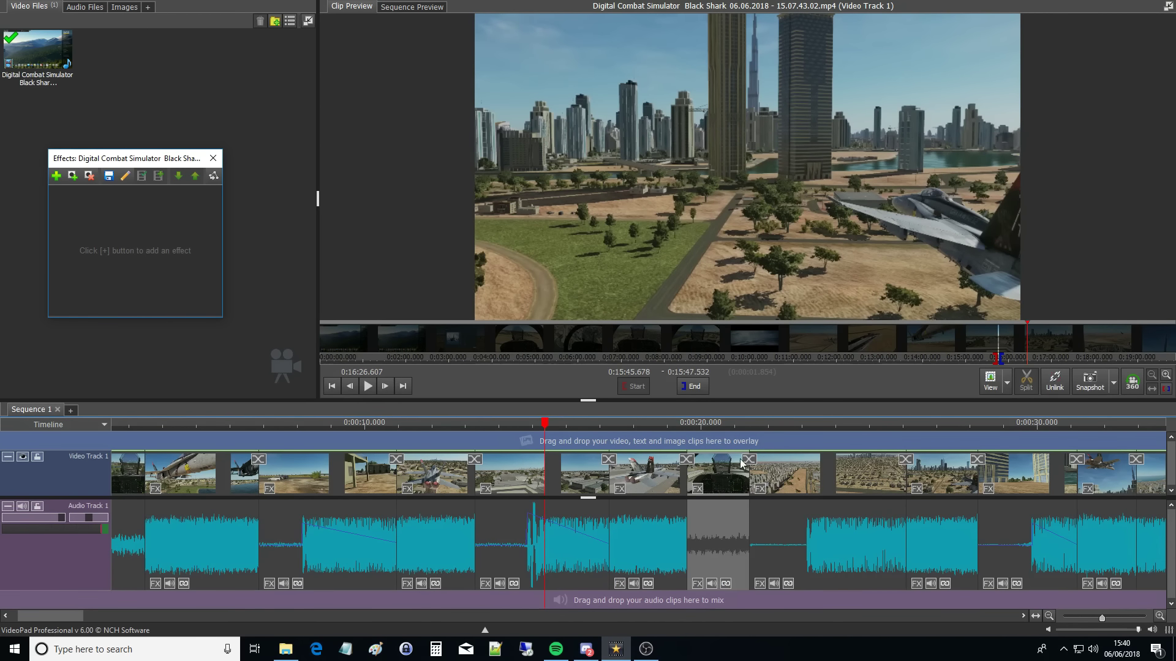
pyautogui.click(727, 426)
pyautogui.press('space')
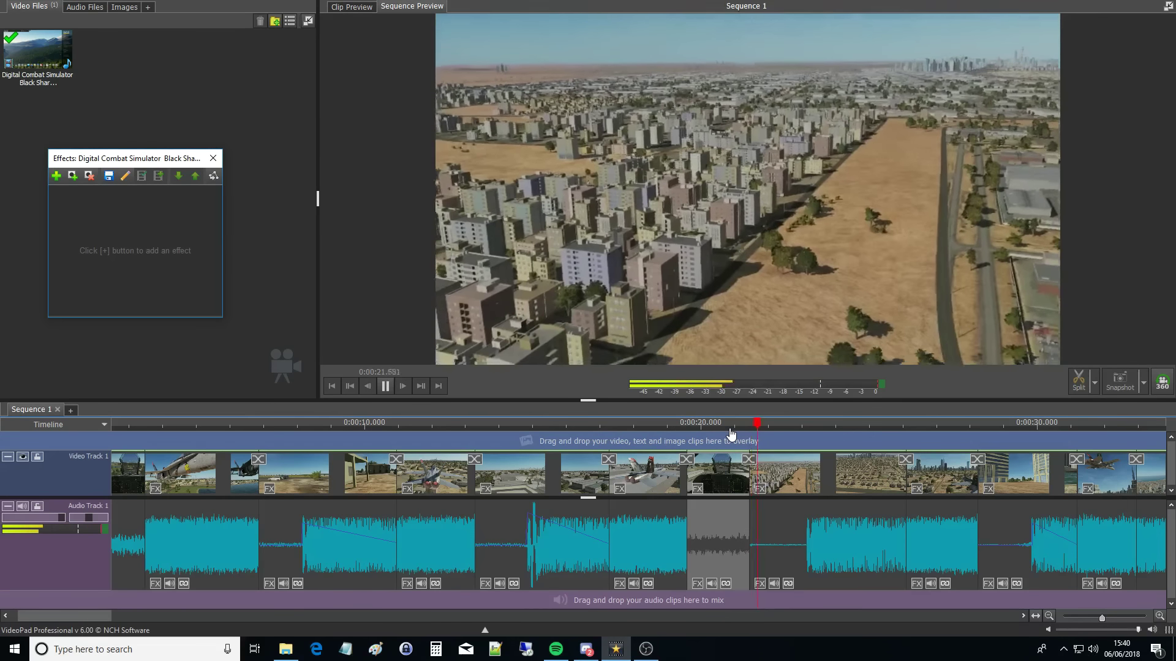
pyautogui.scroll(3, 992, 513)
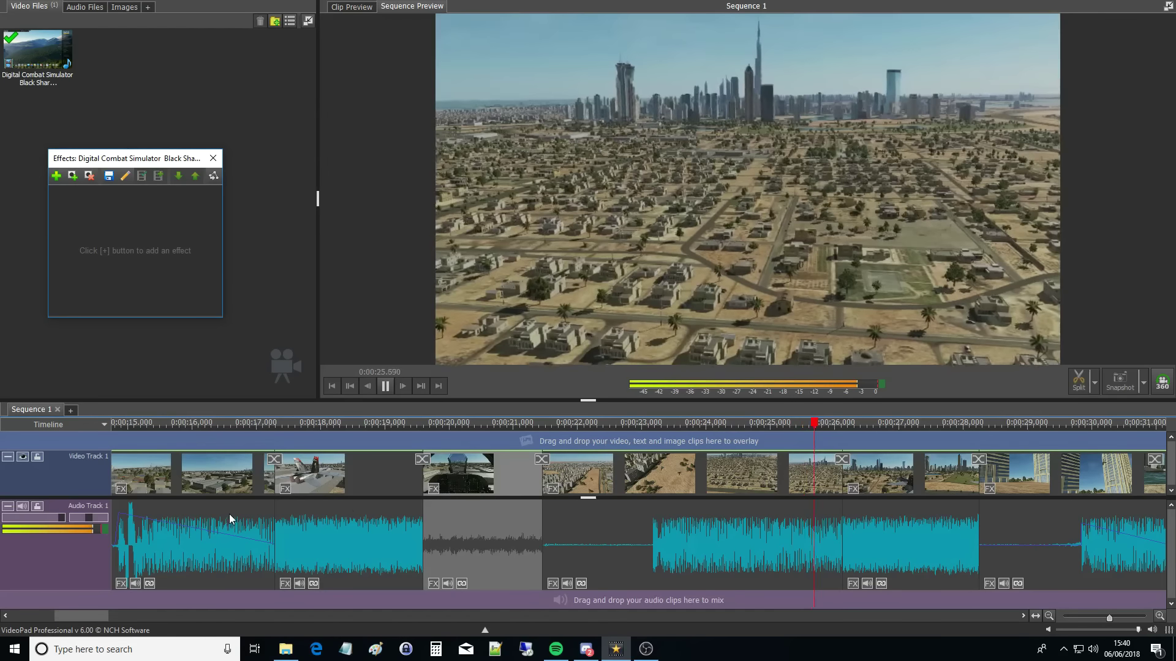
pyautogui.press('space')
pyautogui.moveTo(543, 479); pyautogui.dragTo(571, 479)
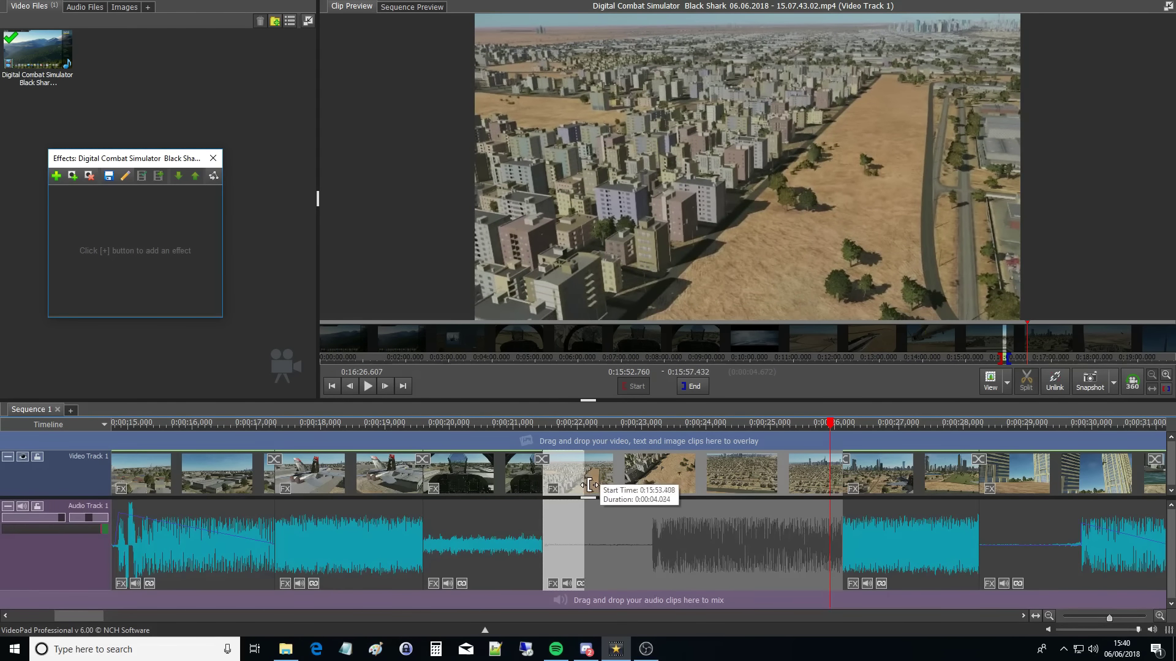
pyautogui.moveTo(593, 485); pyautogui.dragTo(591, 486)
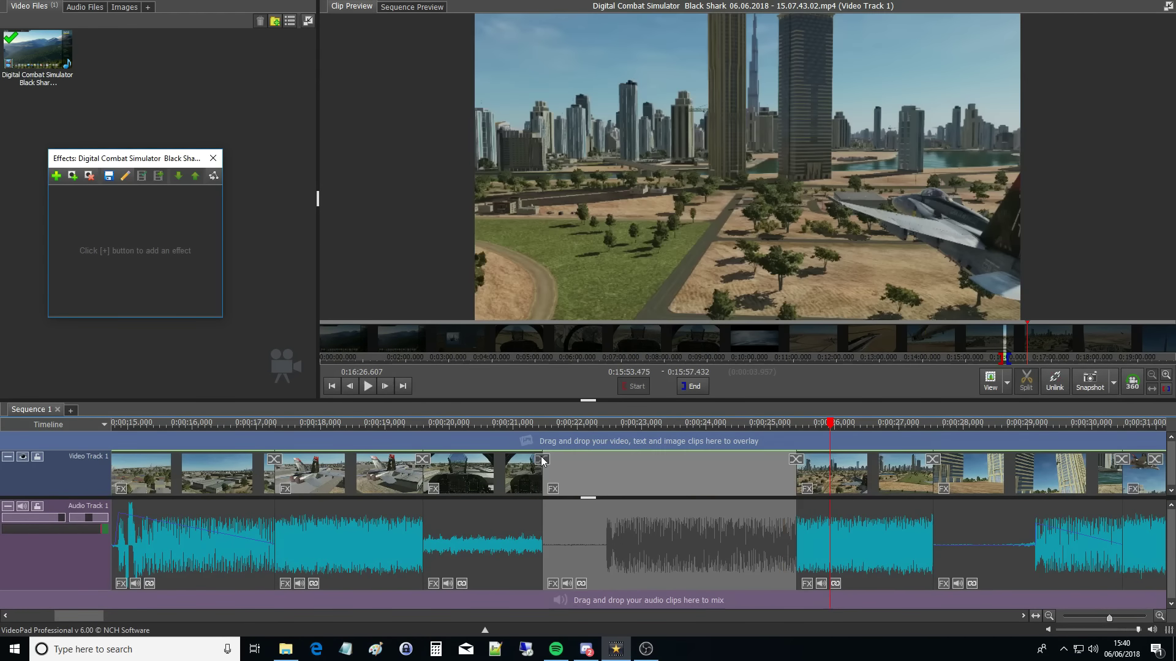
# - Play across the cut into the apartment-block clip from about 0:00:21 and on through the skyscraper clips
pyautogui.click(539, 432)
pyautogui.press('space')
pyautogui.press('space')
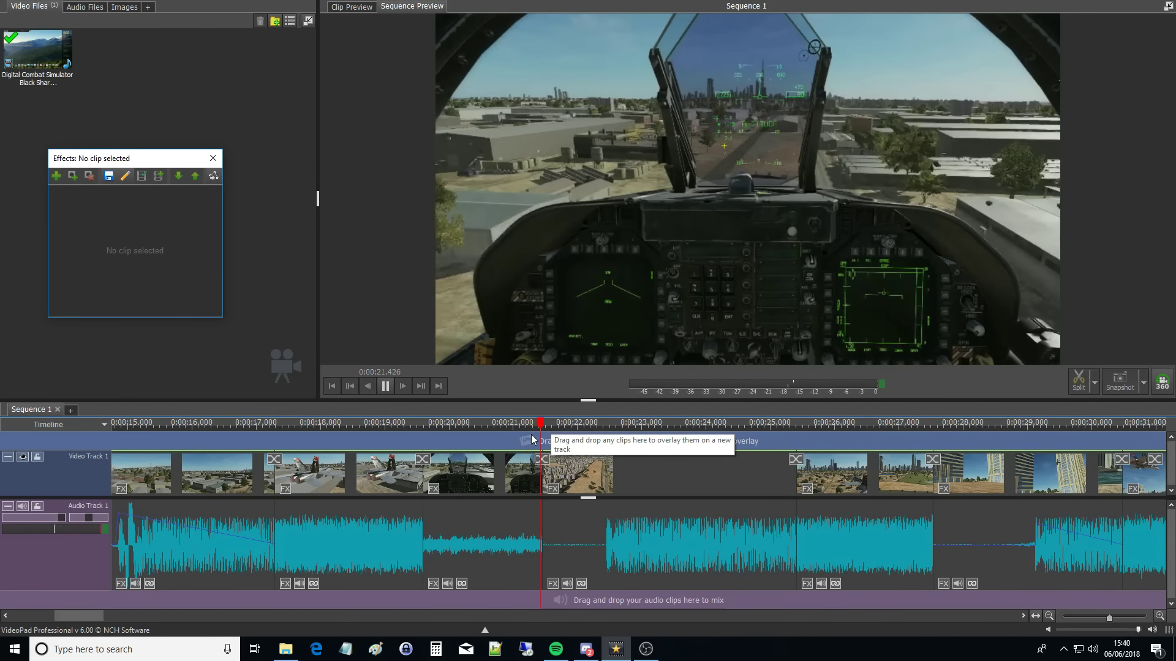
pyautogui.press('space')
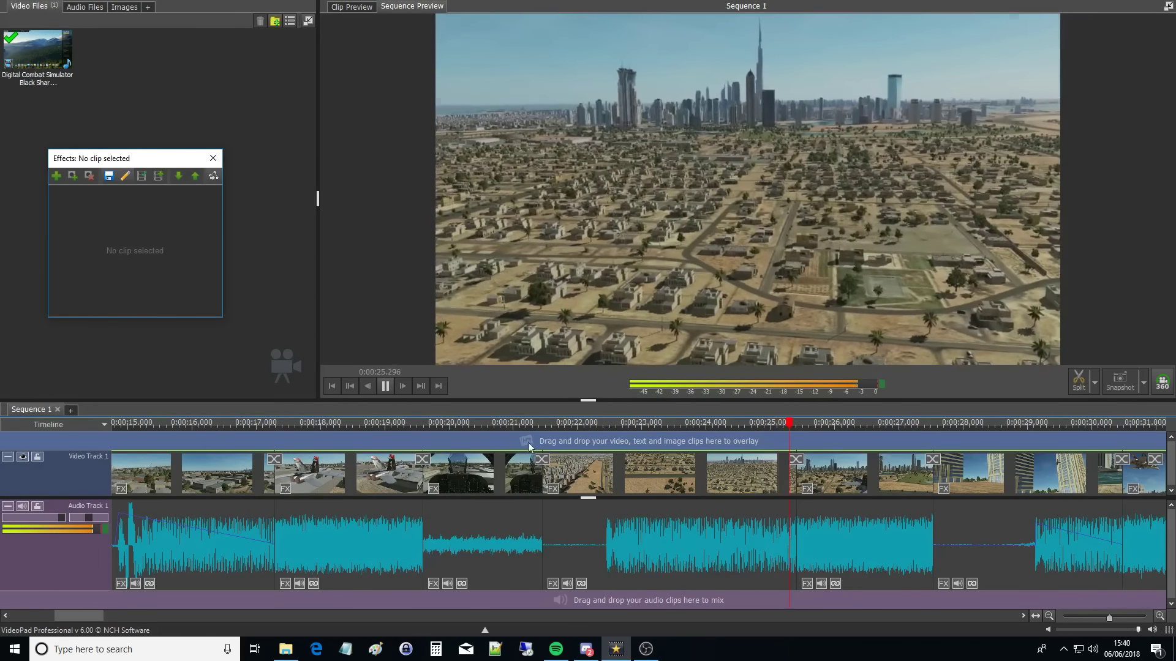
pyautogui.scroll(-3, 451, 444)
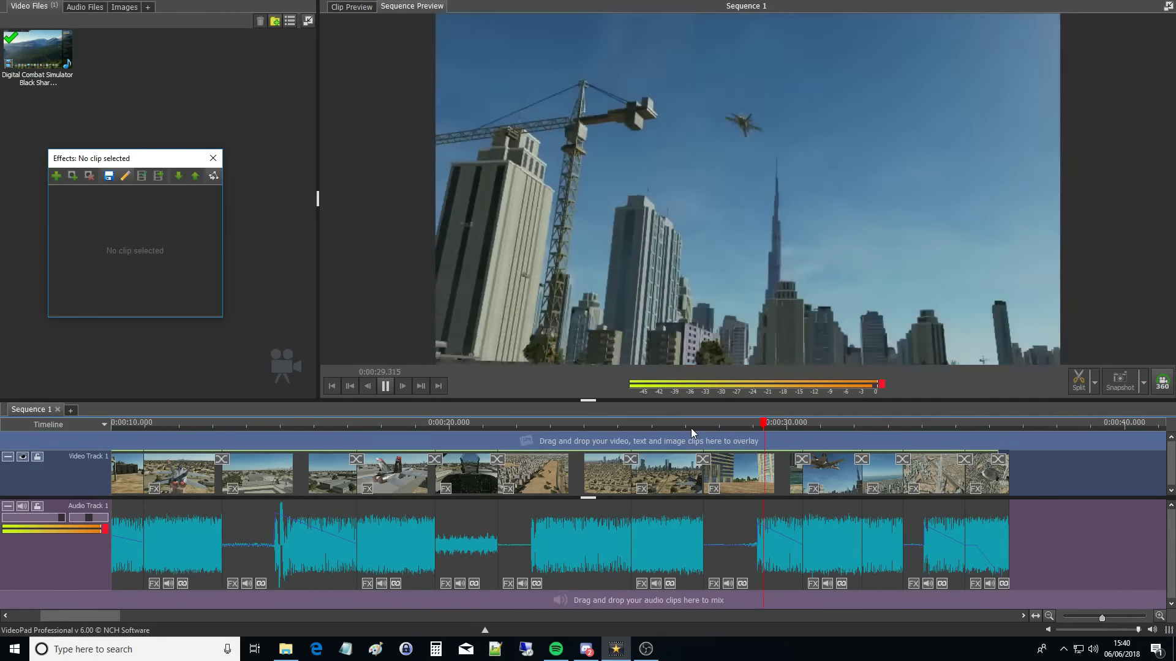
pyautogui.click(755, 444)
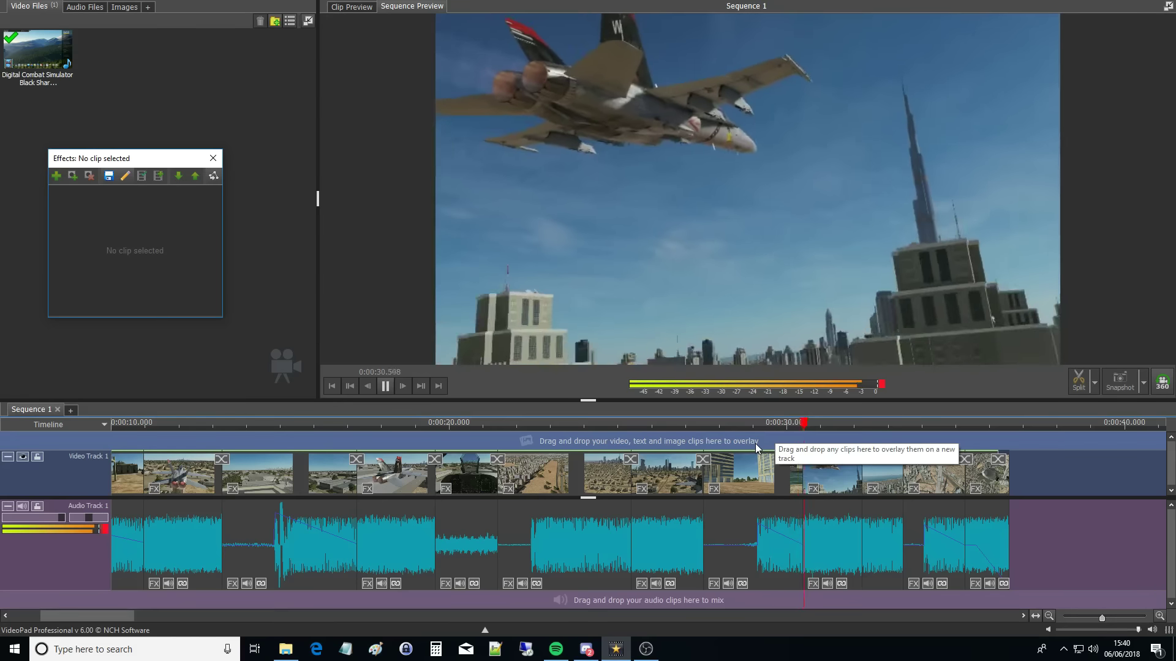
# - Replay the clip of the jet passing between the beige towers and trim its end to 0:17:00.364
pyautogui.click(735, 439)
pyautogui.scroll(3, 683, 507)
pyautogui.press('space')
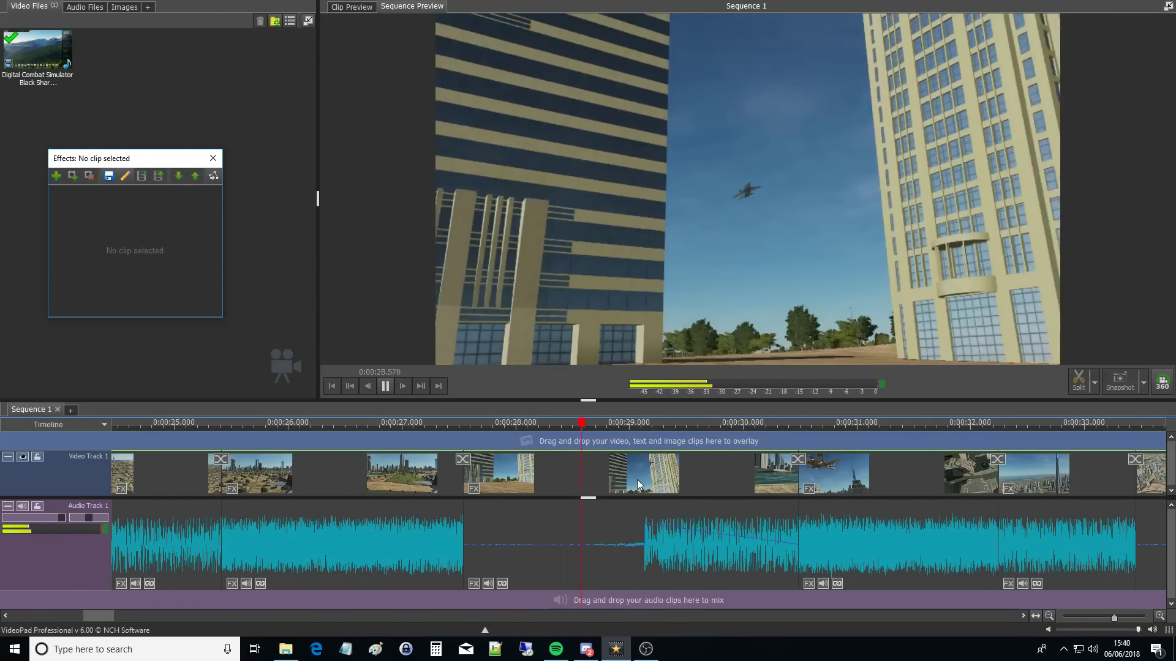
pyautogui.press('space')
pyautogui.scroll(1, 735, 493)
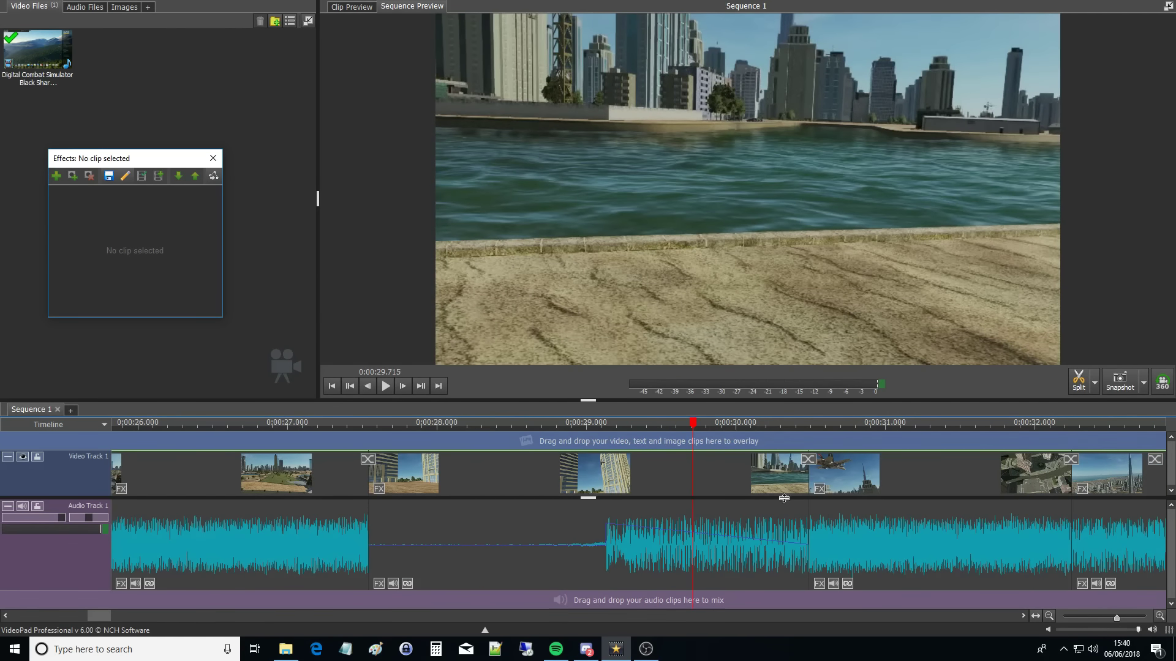
pyautogui.moveTo(817, 484); pyautogui.dragTo(677, 491)
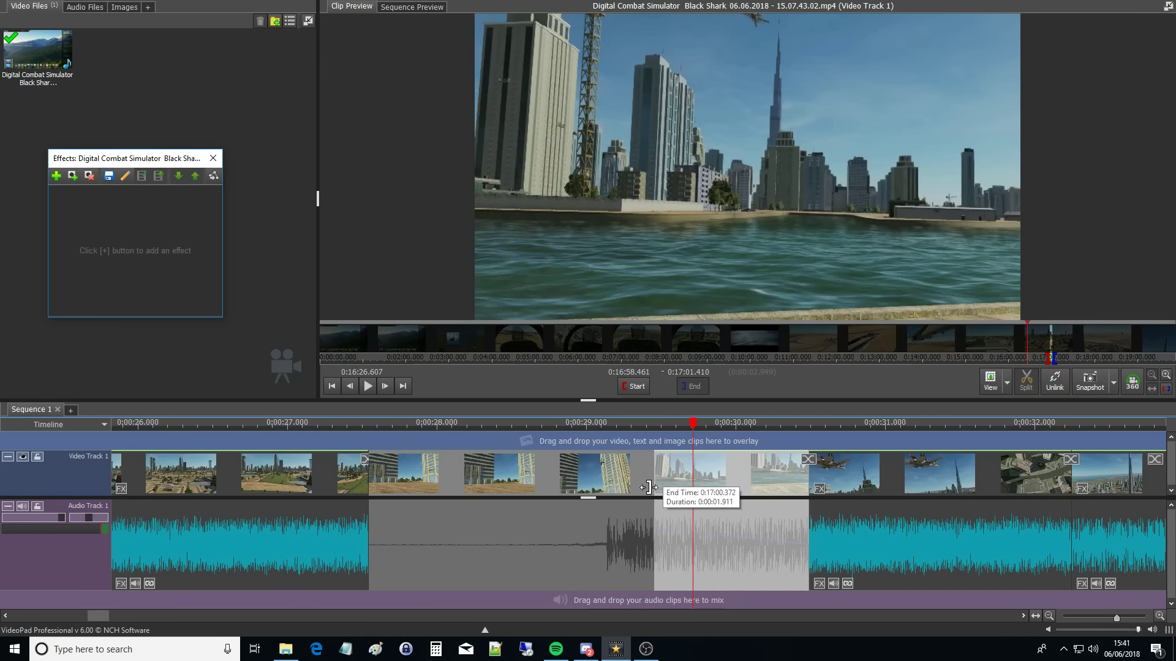
pyautogui.moveTo(648, 487); pyautogui.dragTo(647, 488)
# - Replay the beige towers clip and its cut into the following jet clip to check picture and sound
pyautogui.scroll(-3, 800, 506)
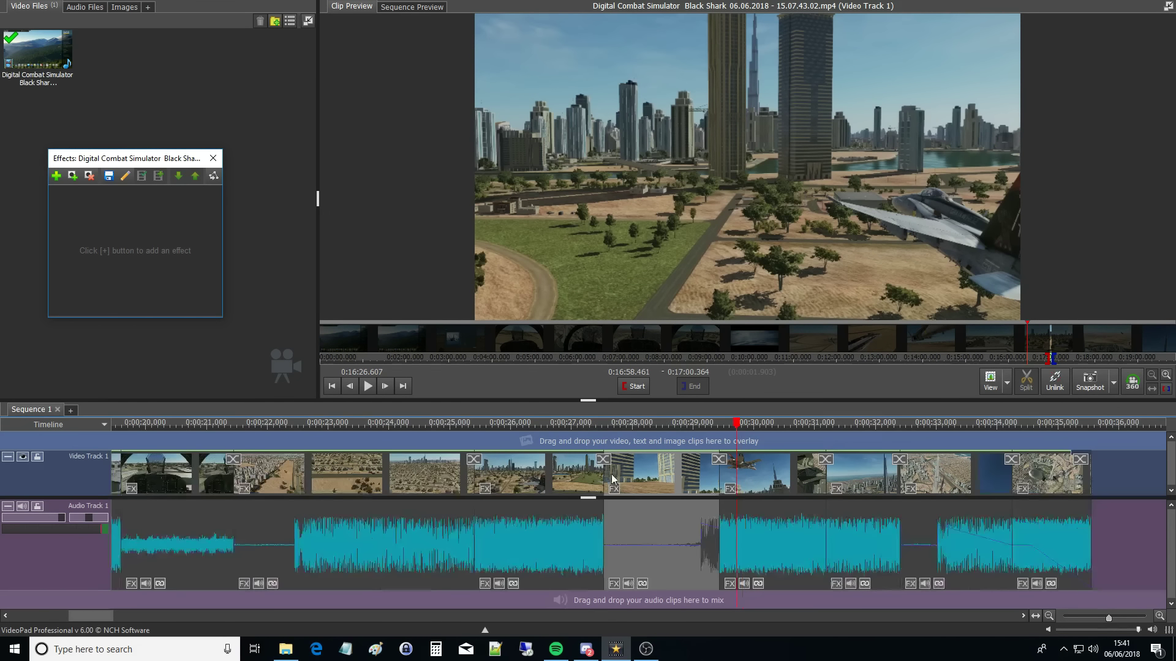
pyautogui.click(595, 444)
pyautogui.press('space')
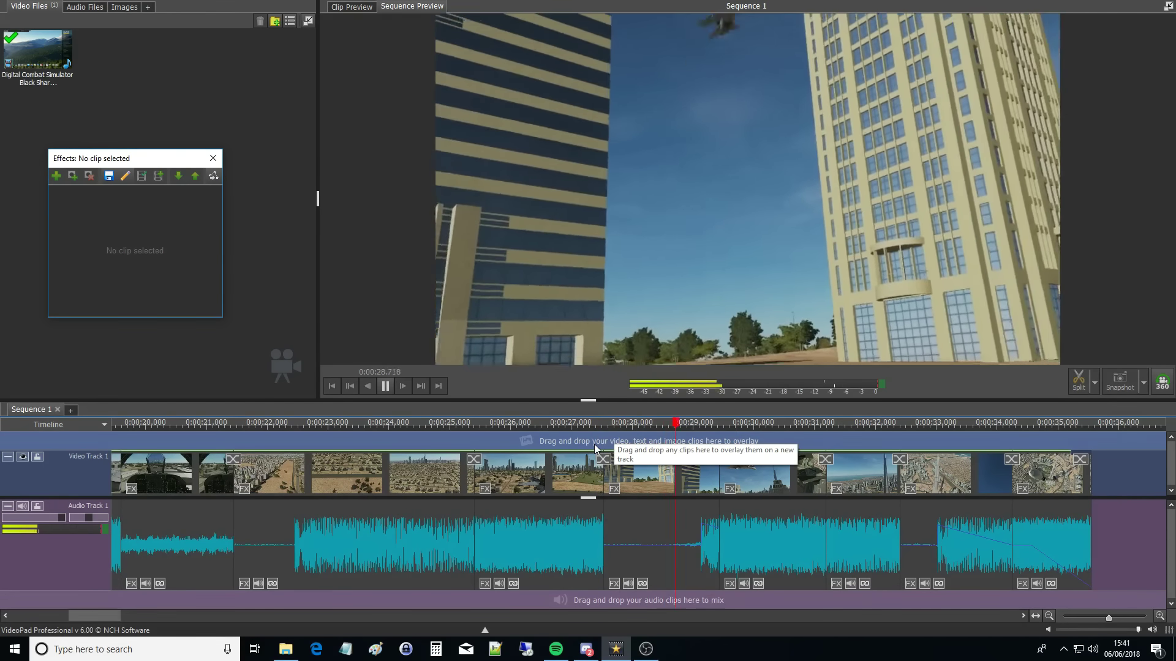
pyautogui.click(597, 447)
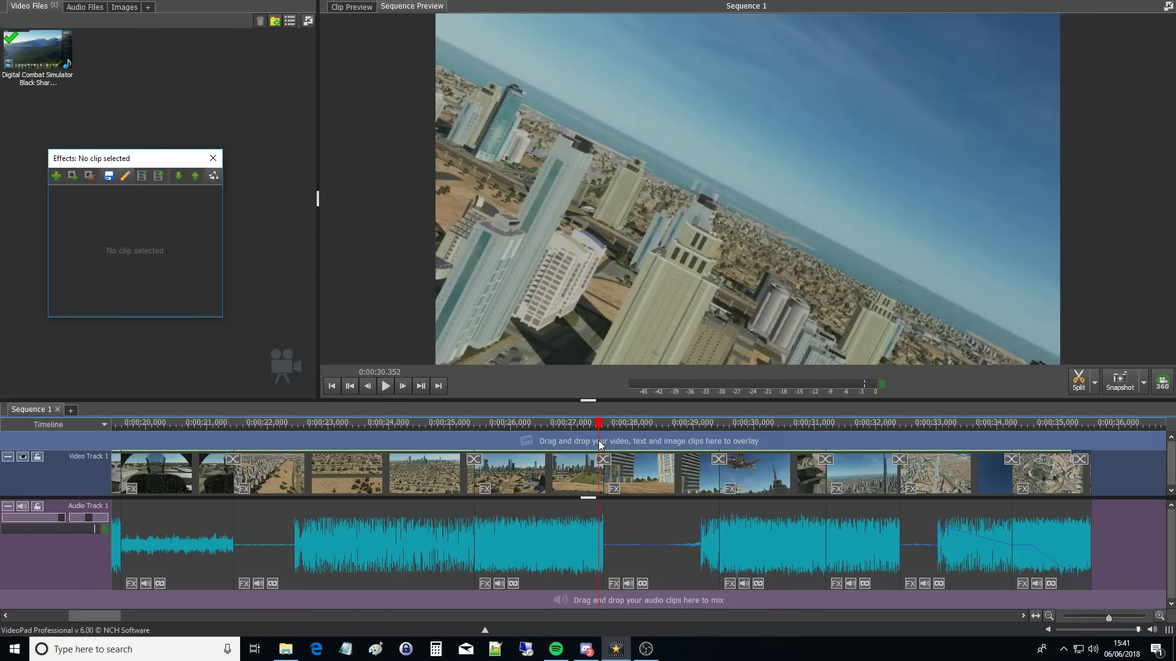
pyautogui.click(580, 440)
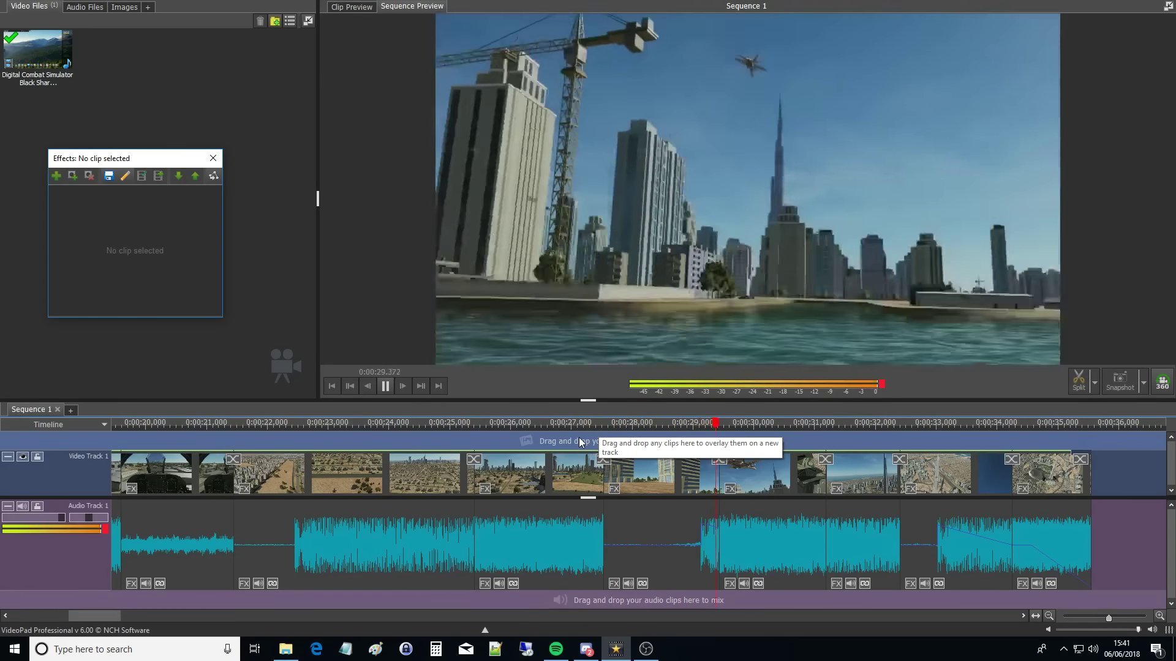
pyautogui.press('space')
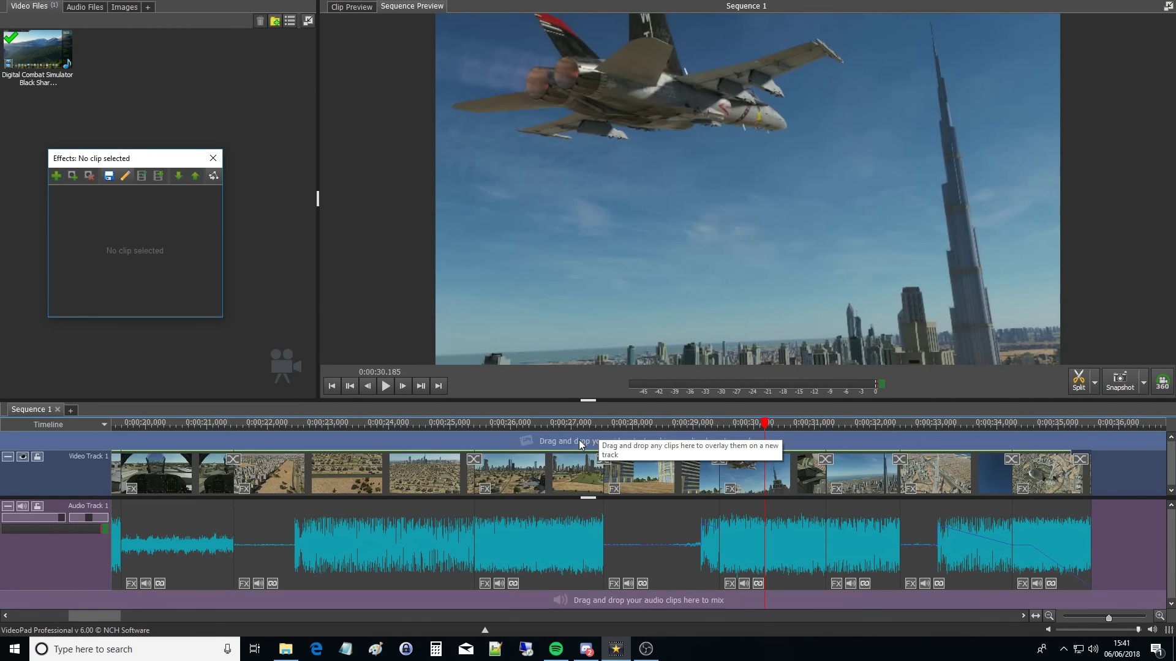
pyautogui.click(692, 440)
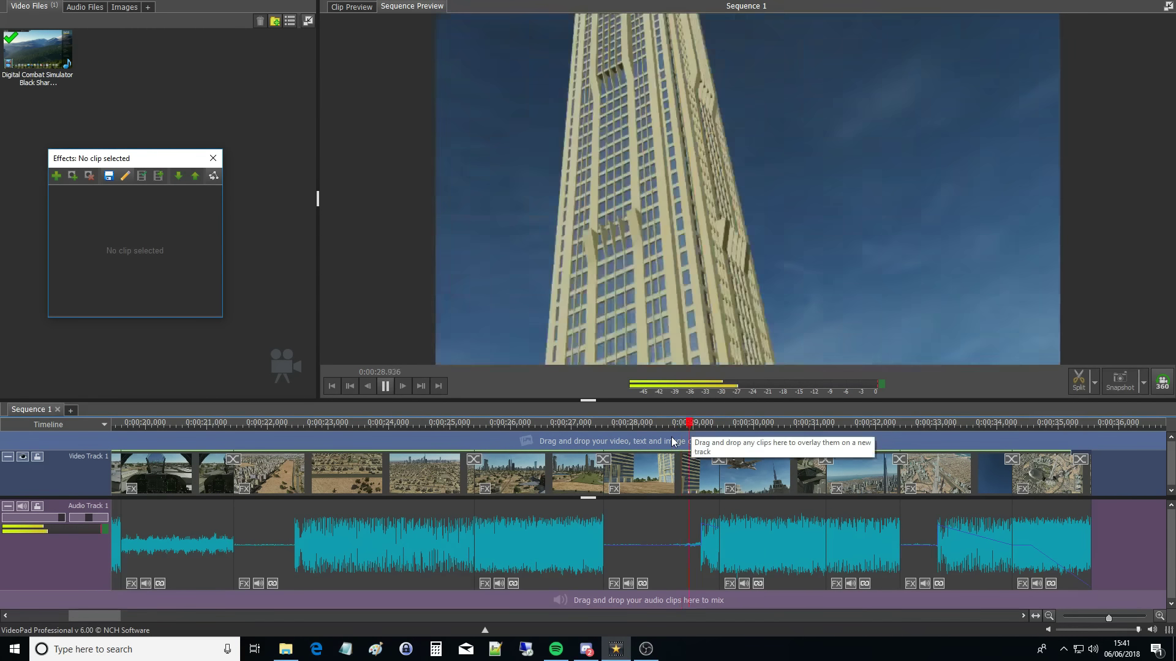
pyautogui.press('space')
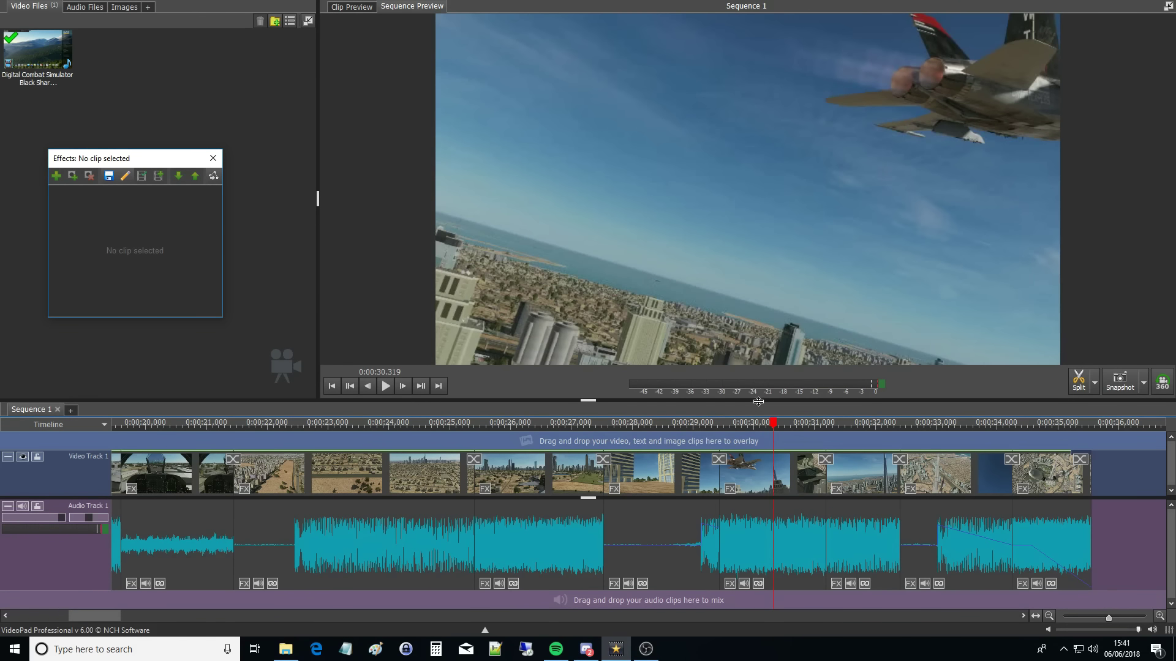
# - Unlink the audio of the beige towers clip at about 0:00:28 from its video
pyautogui.scroll(1, 795, 551)
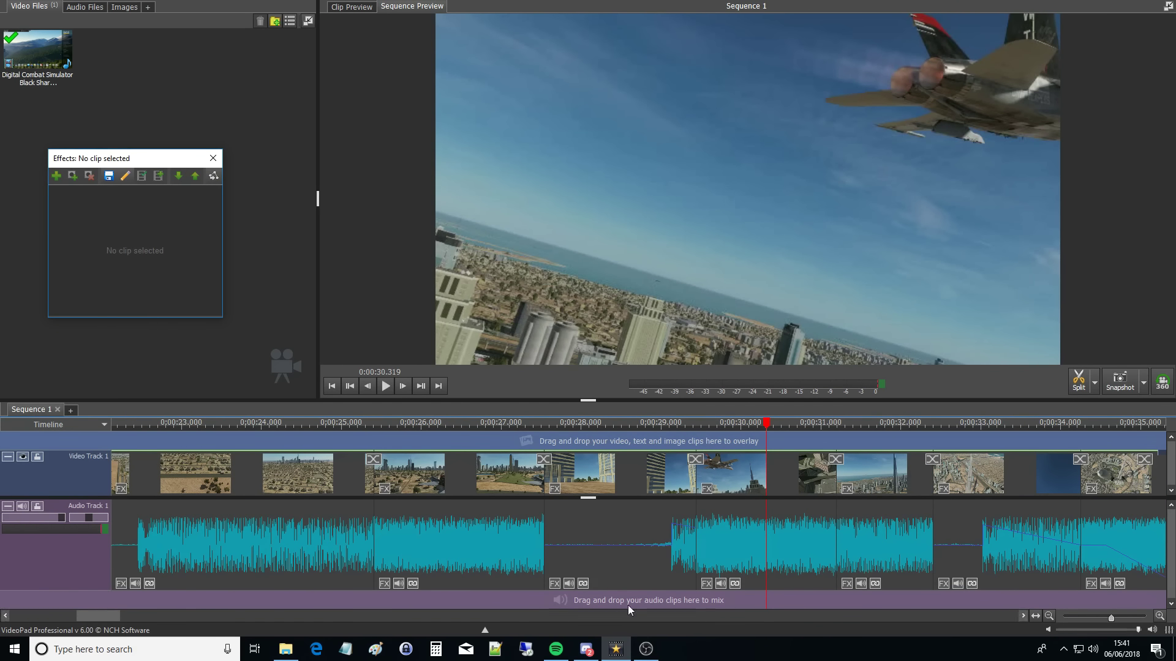
pyautogui.click(608, 524)
pyautogui.rightClick(583, 473)
pyautogui.click(604, 246)
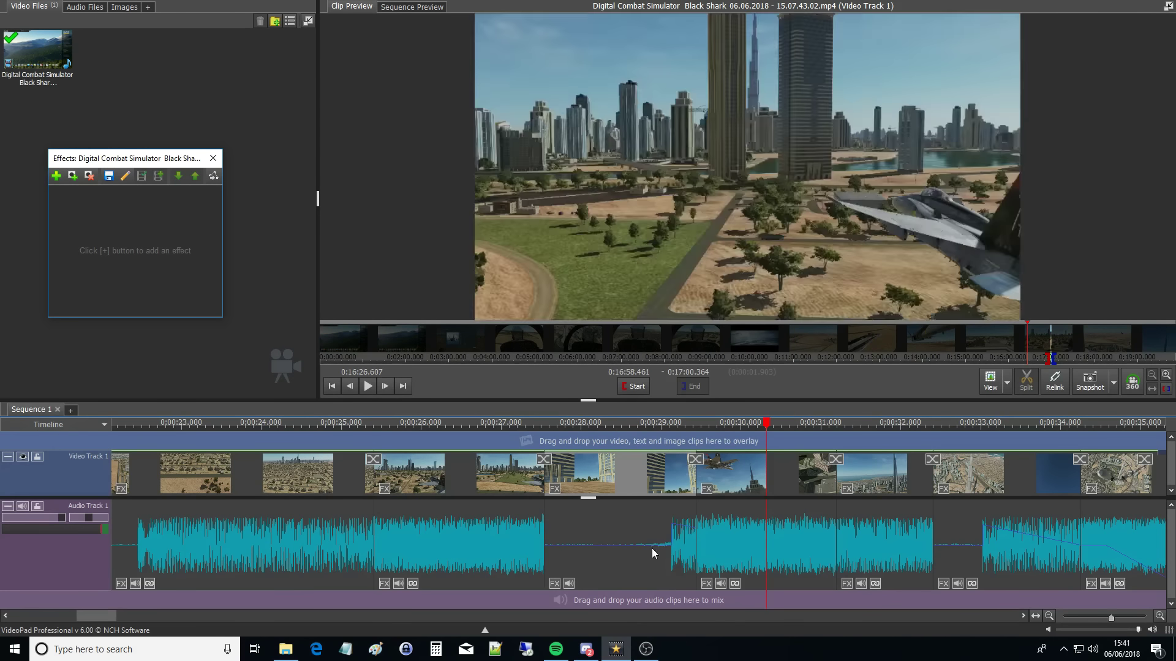
# - Place the unlinked beige towers audio on a second audio track, ending at 0:17:01.499, and fade it out
pyautogui.moveTo(652, 552); pyautogui.dragTo(679, 605)
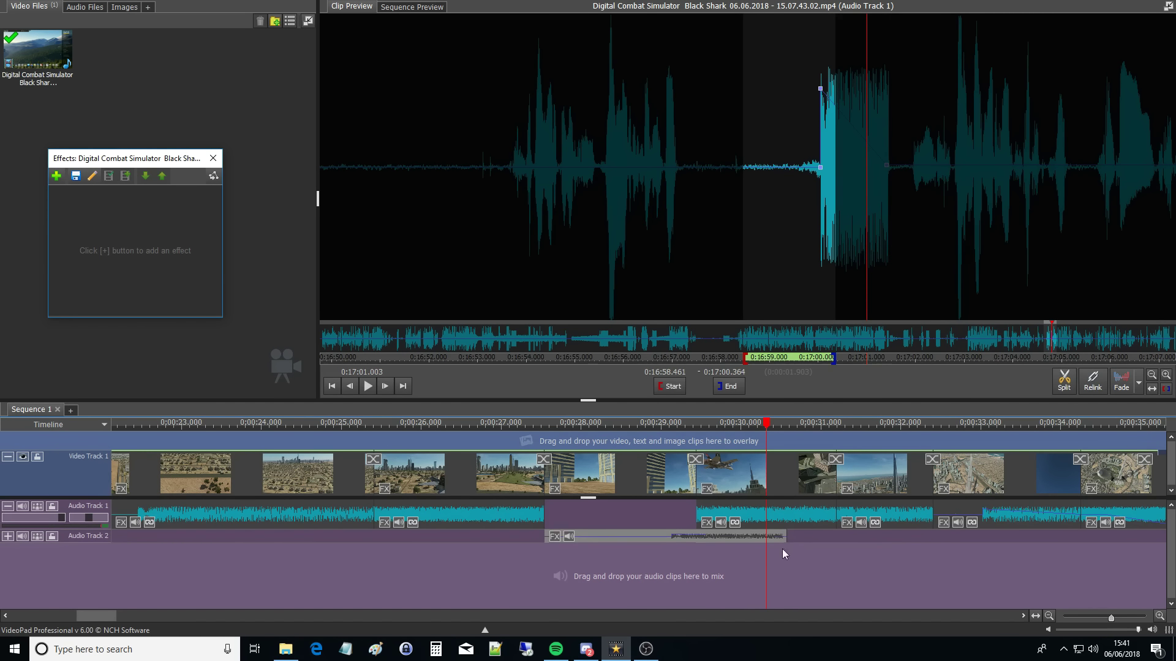
pyautogui.rightClick(748, 537)
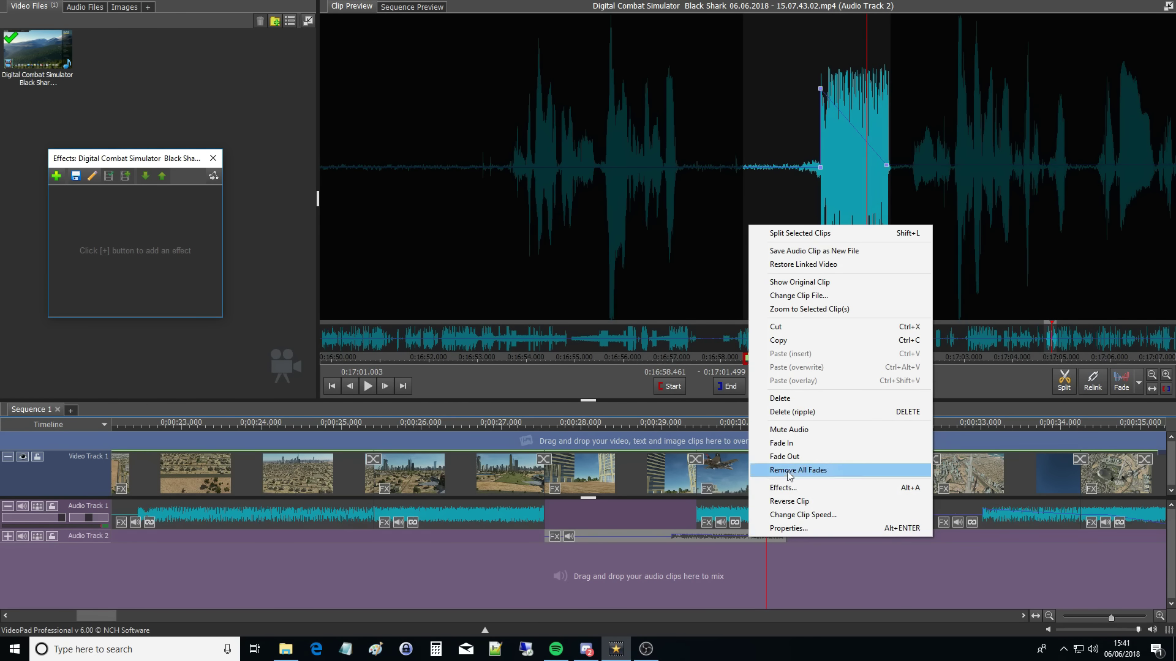
pyautogui.click(784, 457)
pyautogui.click(566, 311)
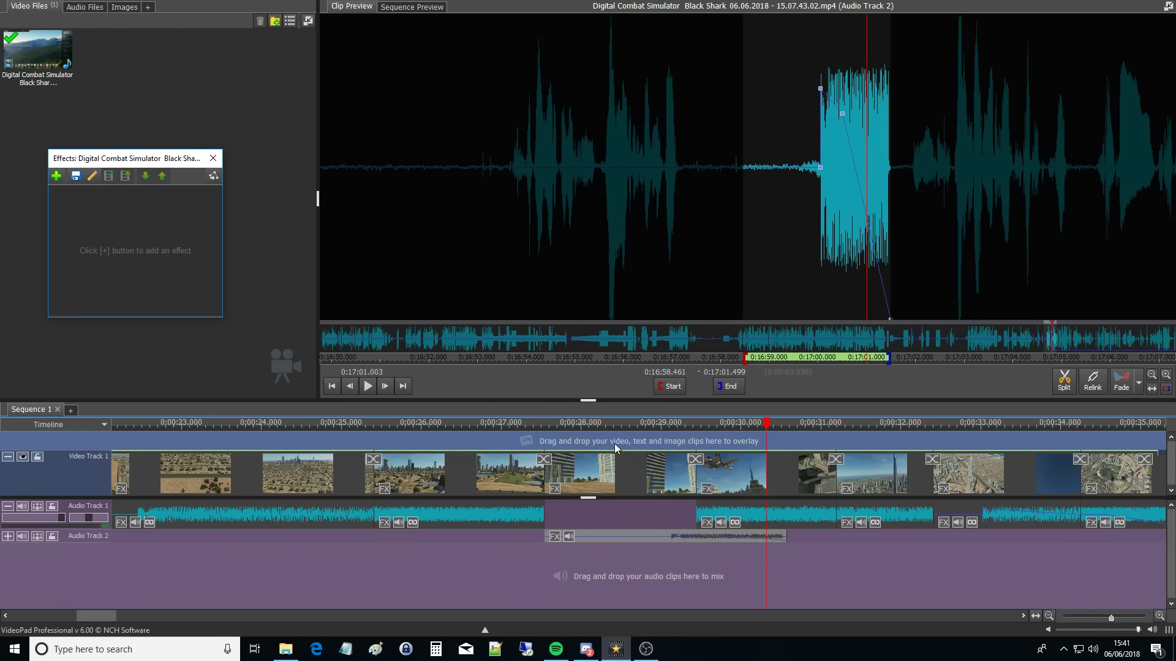
# - Play from the beige towers clip through the skyscraper clips, and replay the cut at about 0:00:32.4
pyautogui.click(589, 443)
pyautogui.press('space')
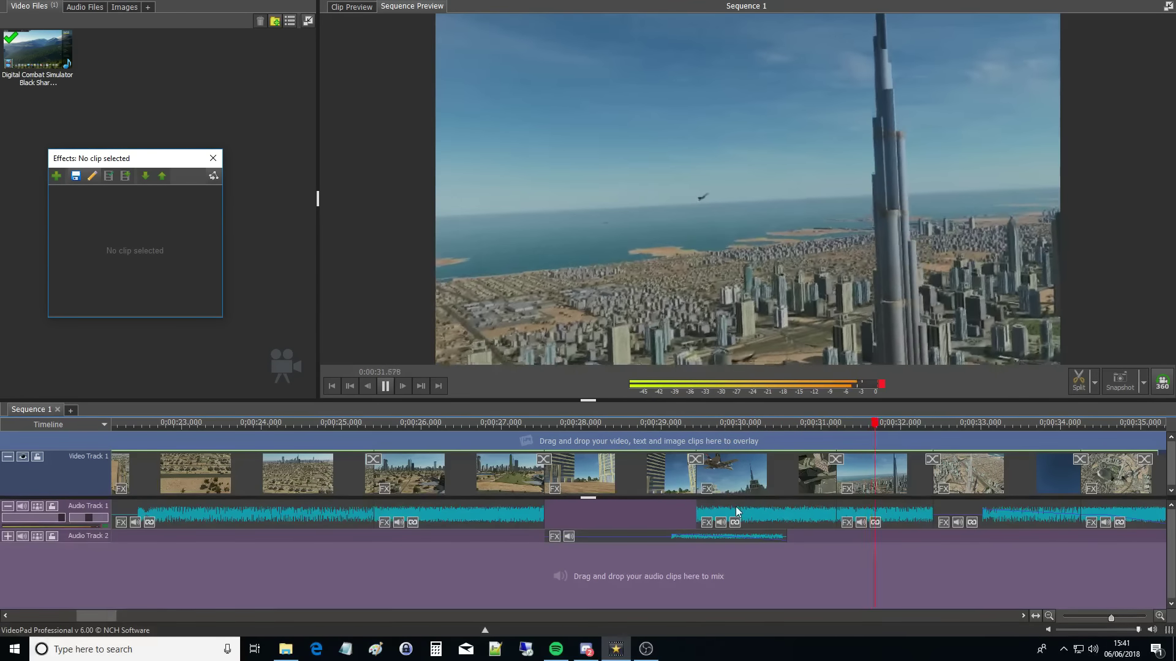
pyautogui.scroll(-2, 673, 526)
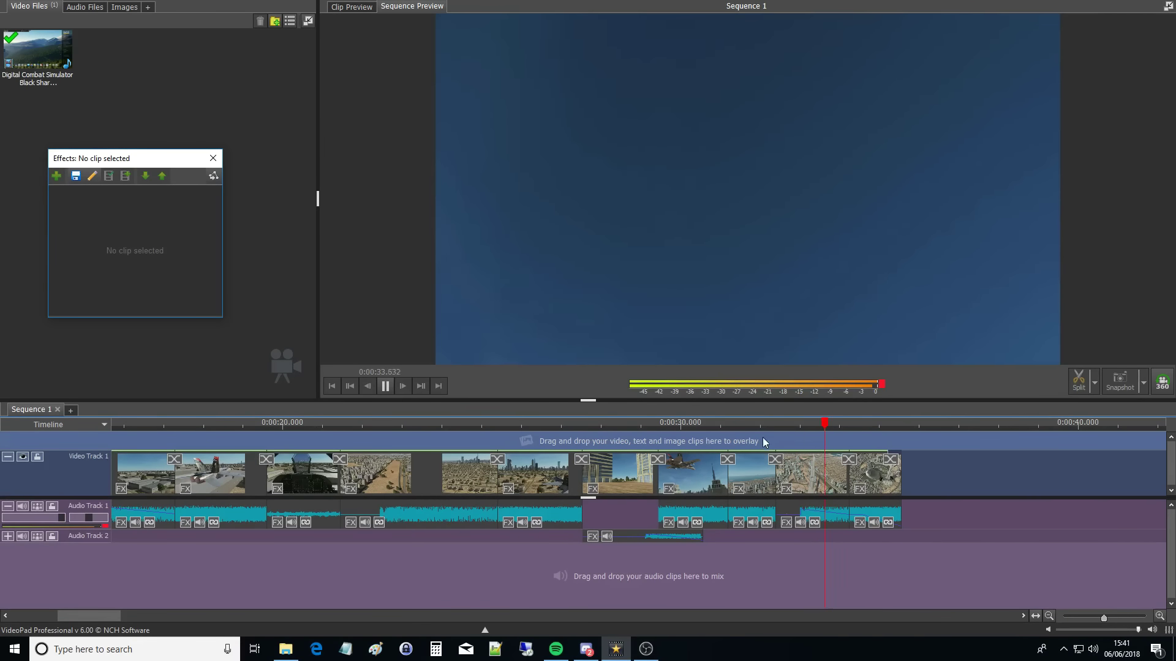
pyautogui.click(768, 433)
pyautogui.press('space')
pyautogui.scroll(6, 775, 447)
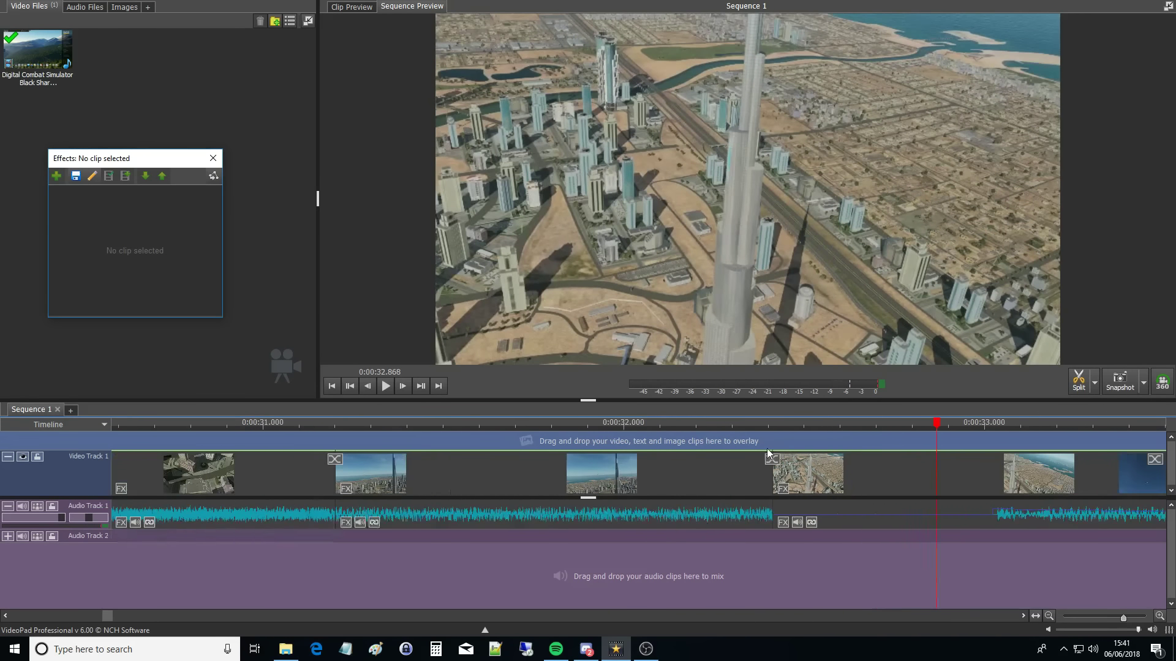
pyautogui.press('space')
pyautogui.click(732, 443)
pyautogui.press('space')
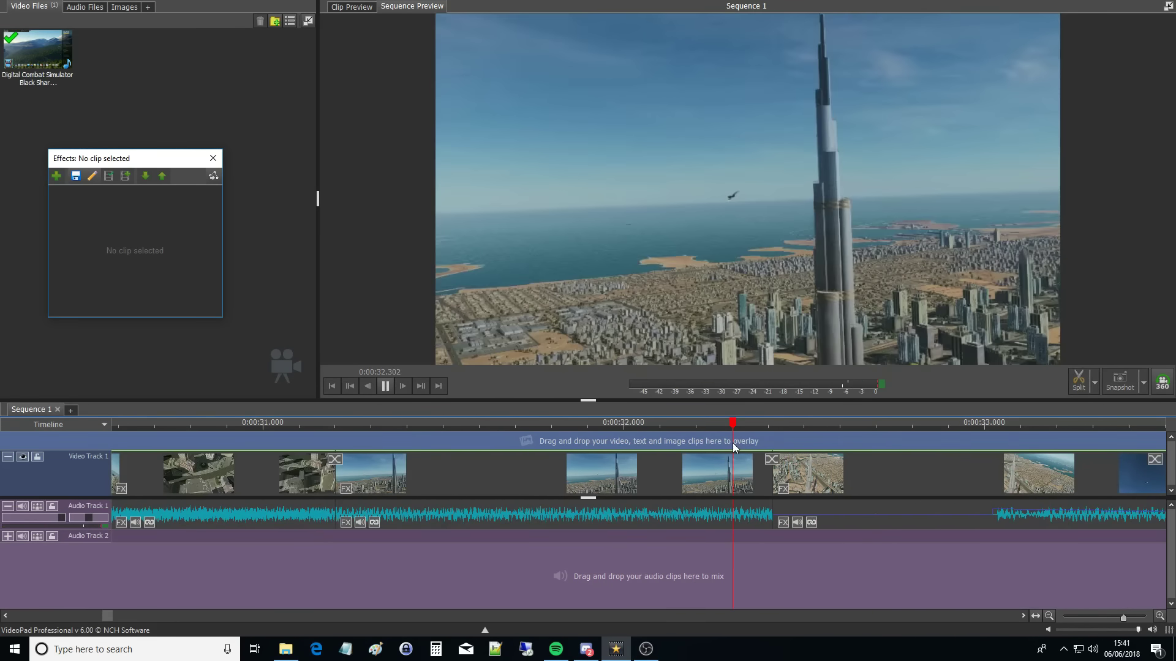
pyautogui.press('space')
pyautogui.press('space')
# - Trim the start of the aerial city clip at about 0:00:32.4 to 0:18:31.535 and replay the cut before it
pyautogui.click(798, 484)
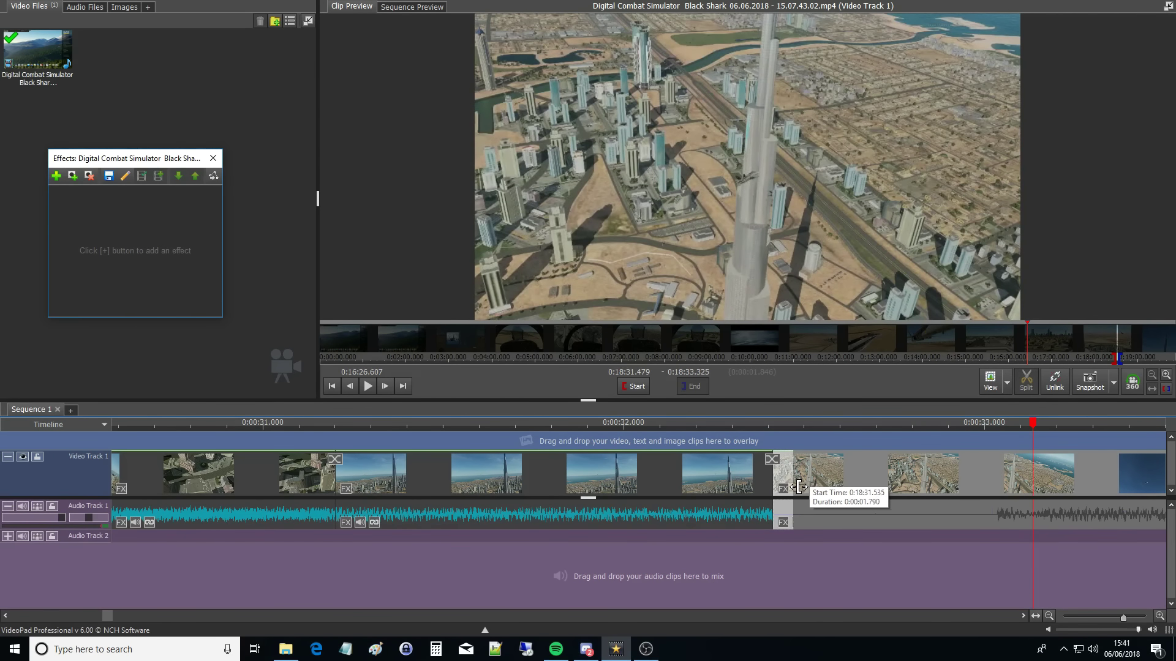
pyautogui.moveTo(799, 487); pyautogui.dragTo(799, 487)
pyautogui.click(711, 441)
pyautogui.press('space')
pyautogui.click(710, 441)
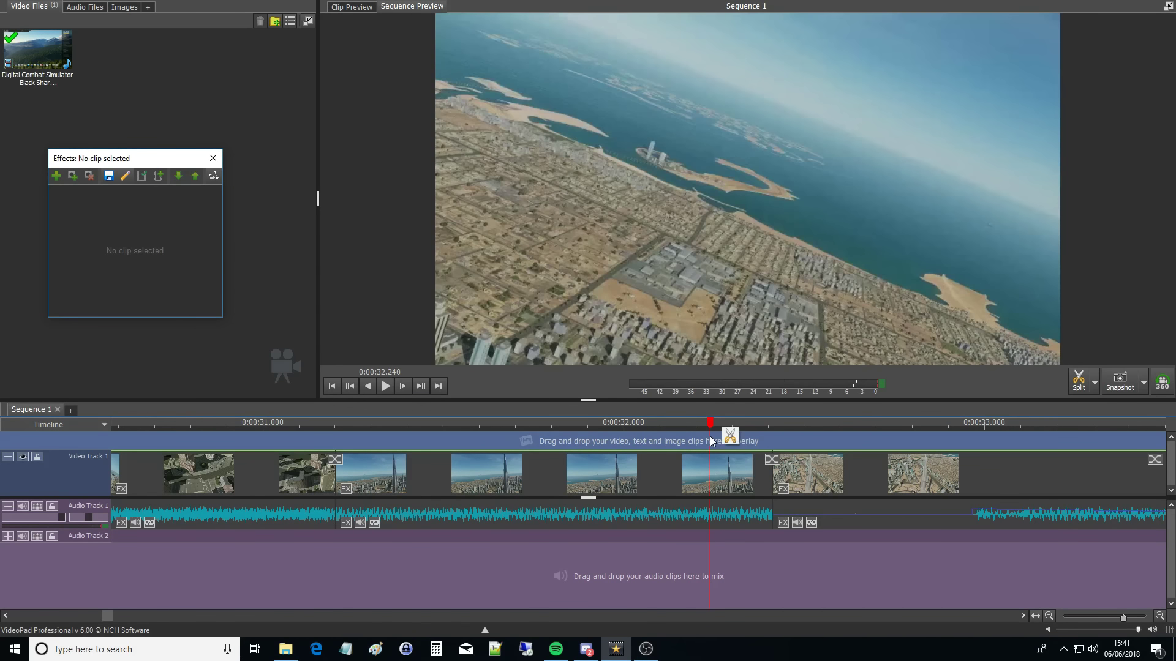
# - Trim the end of the tall skyscraper clip to 0:17:33.009 and replay its cut into the aerial city clip
pyautogui.moveTo(768, 485); pyautogui.dragTo(759, 484)
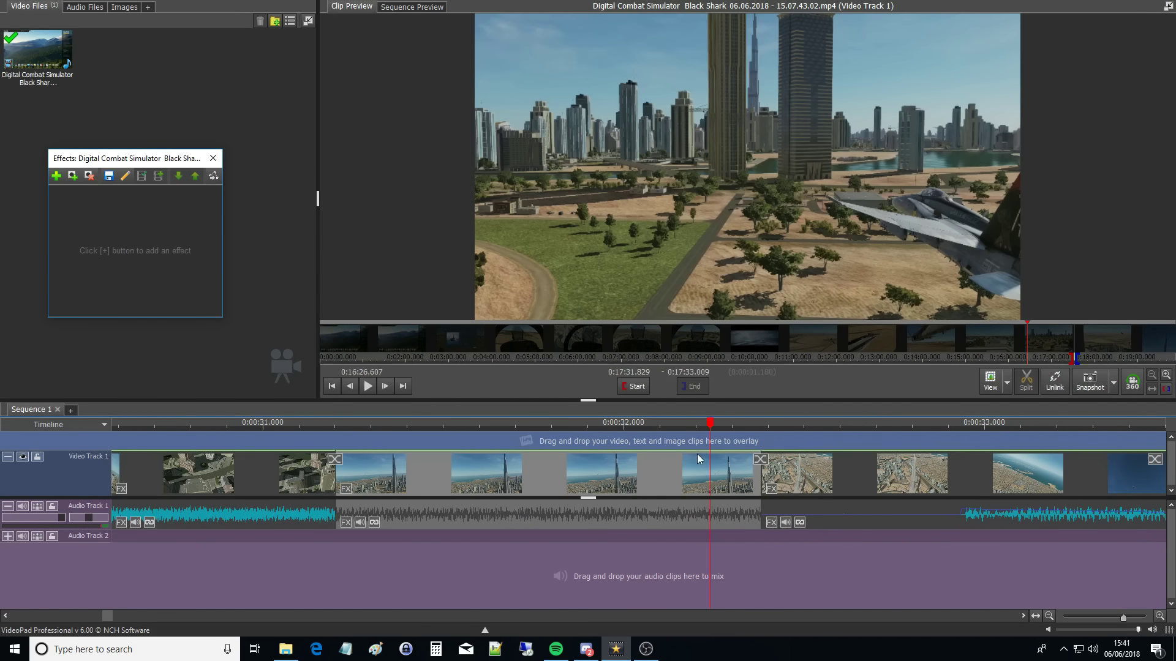
pyautogui.click(684, 442)
pyautogui.press('space')
pyautogui.press('space')
pyautogui.scroll(5, 802, 501)
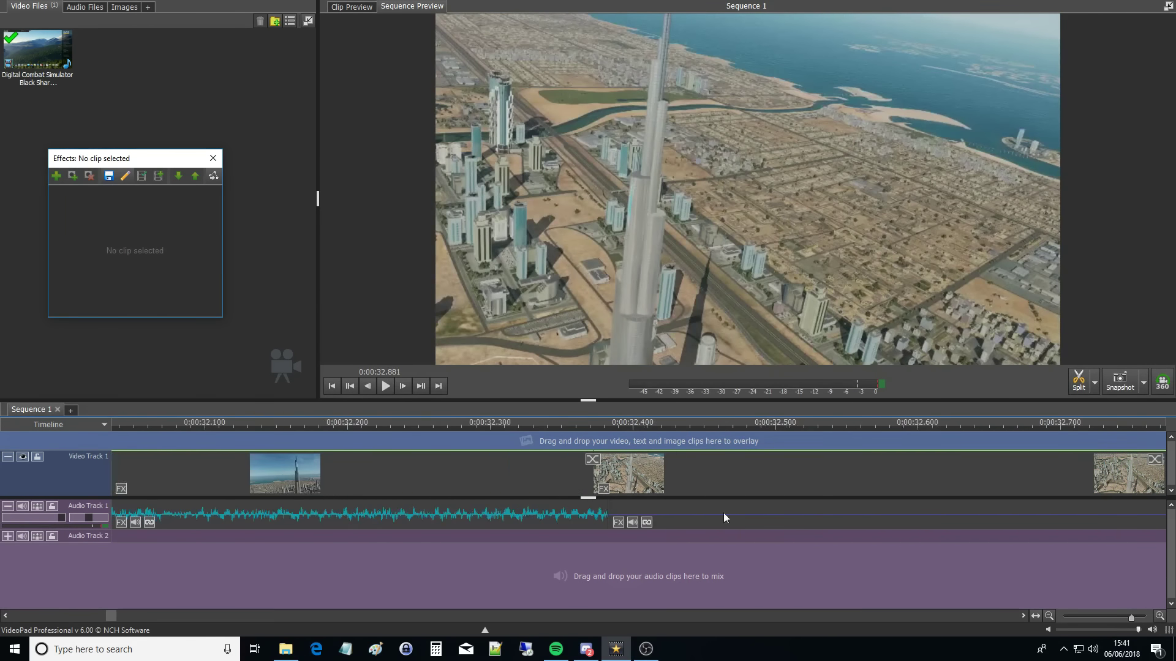
pyautogui.click(491, 444)
pyautogui.press('space')
pyautogui.press('space')
pyautogui.scroll(-5, 705, 473)
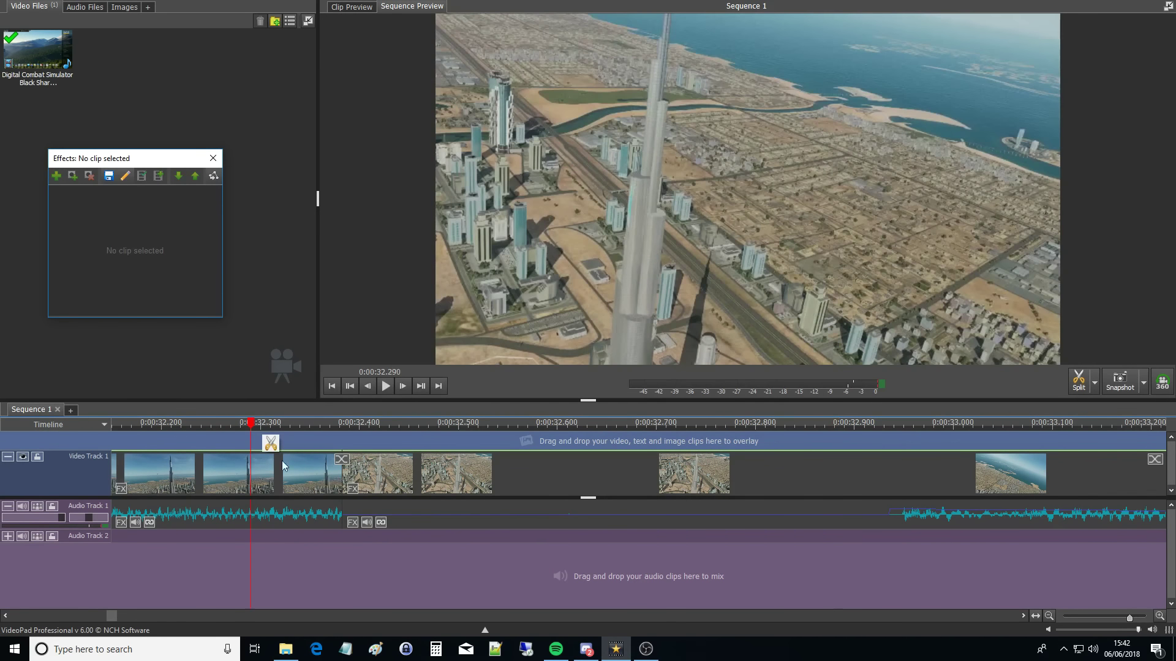
# - Trim the start of the aerial city clip to 0:18:31.545 and inspect its audio waveform around both ends
pyautogui.click(350, 486)
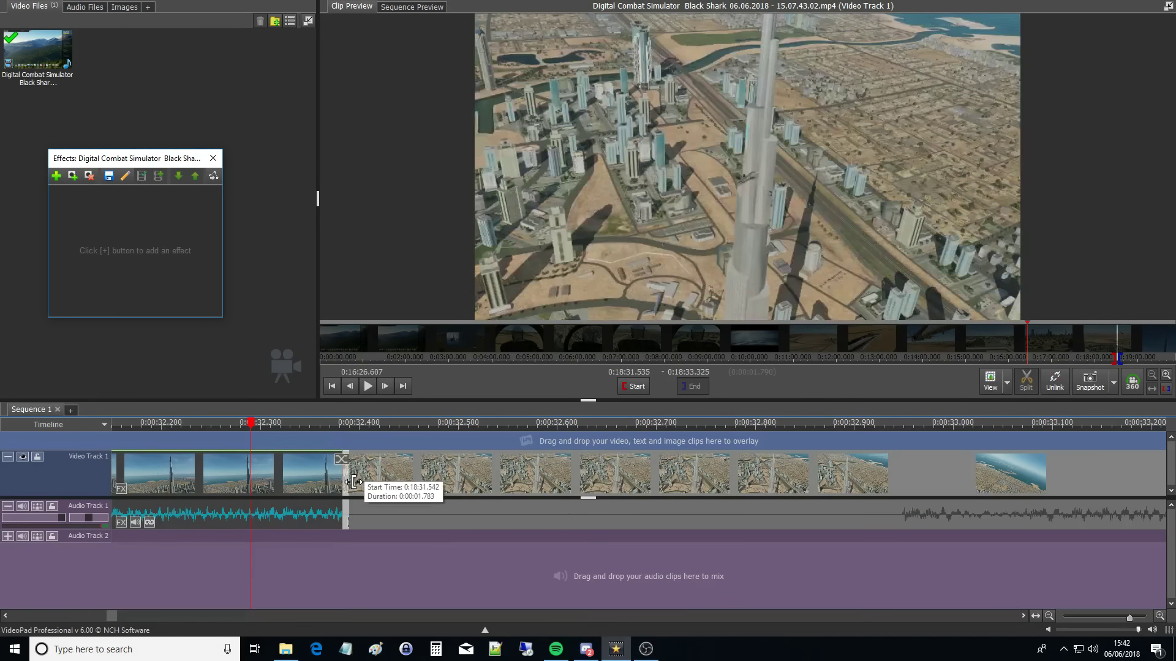
pyautogui.press('Delete')
pyautogui.click(409, 509)
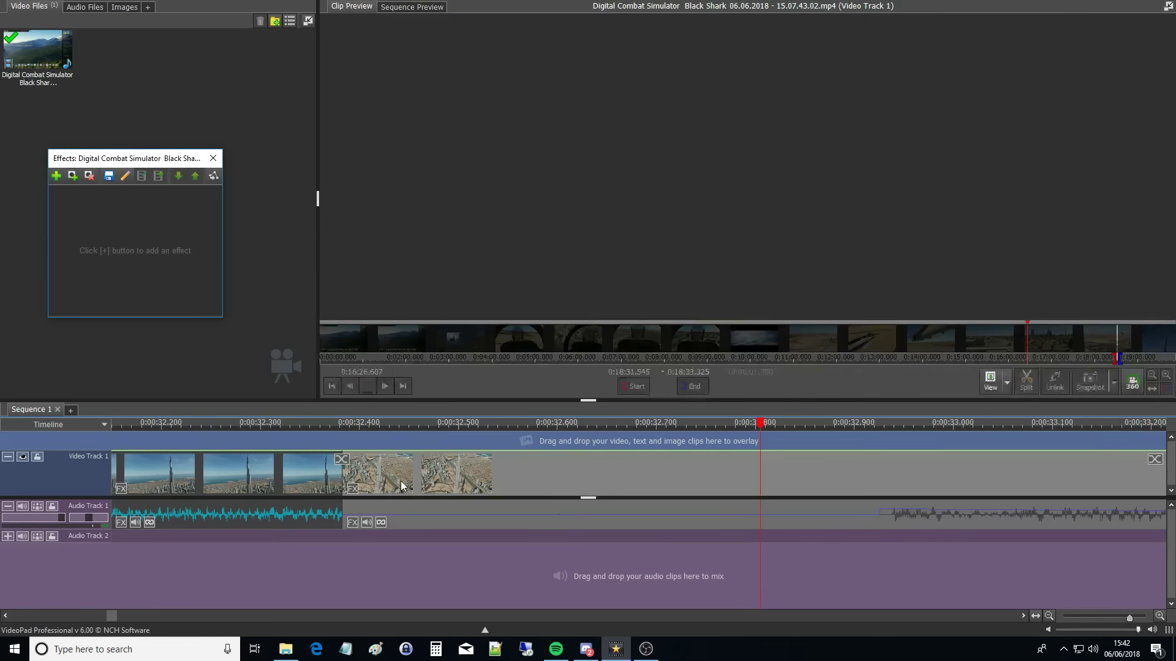
pyautogui.scroll(3, 493, 176)
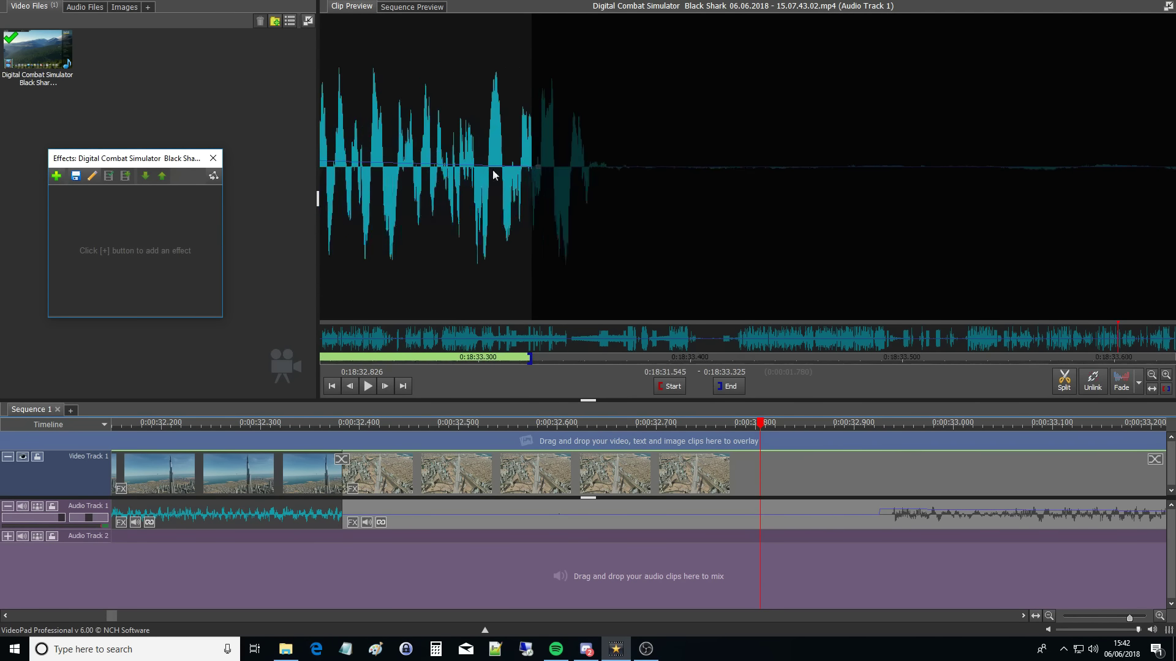
pyautogui.scroll(-3, 650, 169)
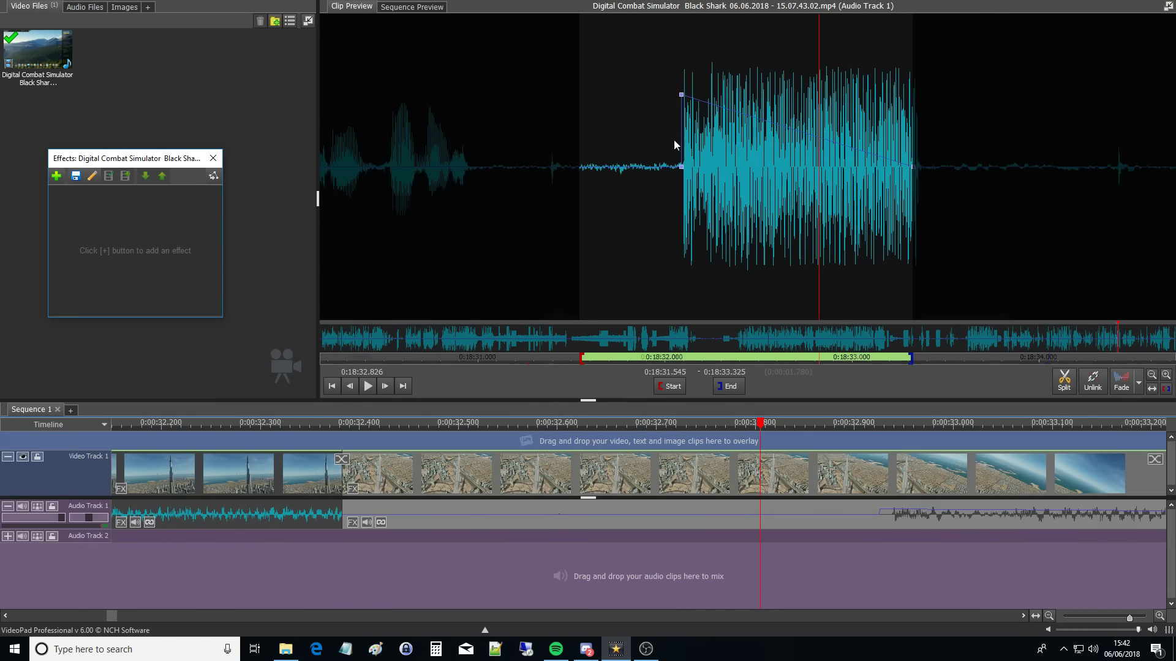
pyautogui.scroll(8, 439, 167)
pyautogui.click(441, 125)
pyautogui.press('space')
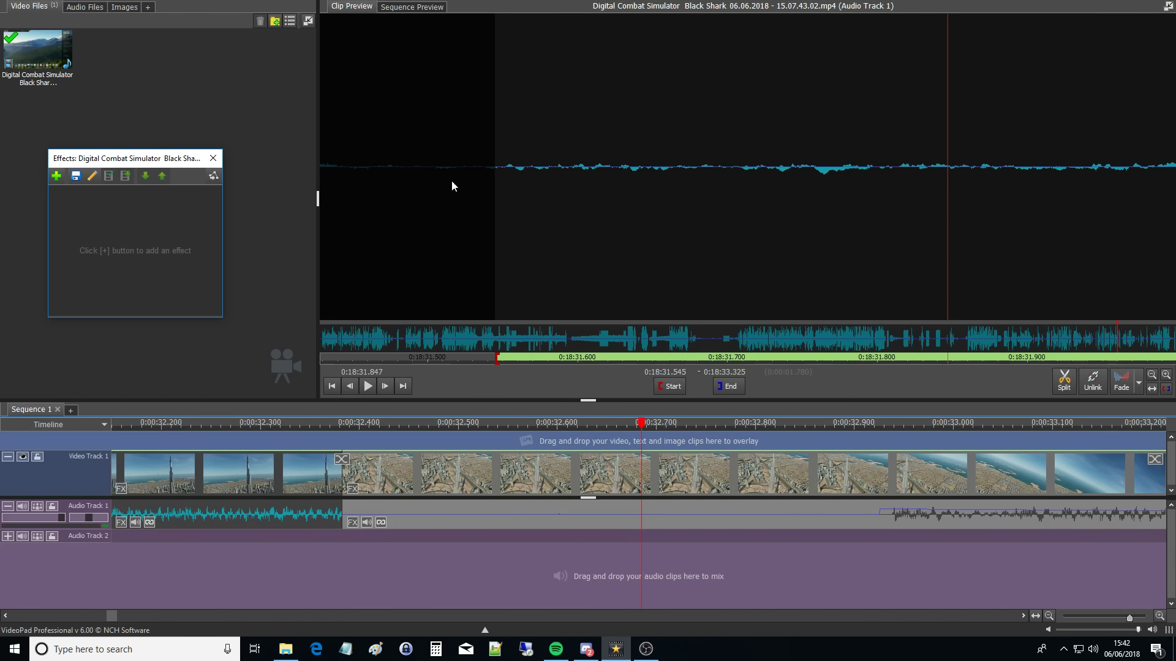
# - Examine the tall skyscraper clip's audio waveform near its end and listen to that section
pyautogui.click(277, 518)
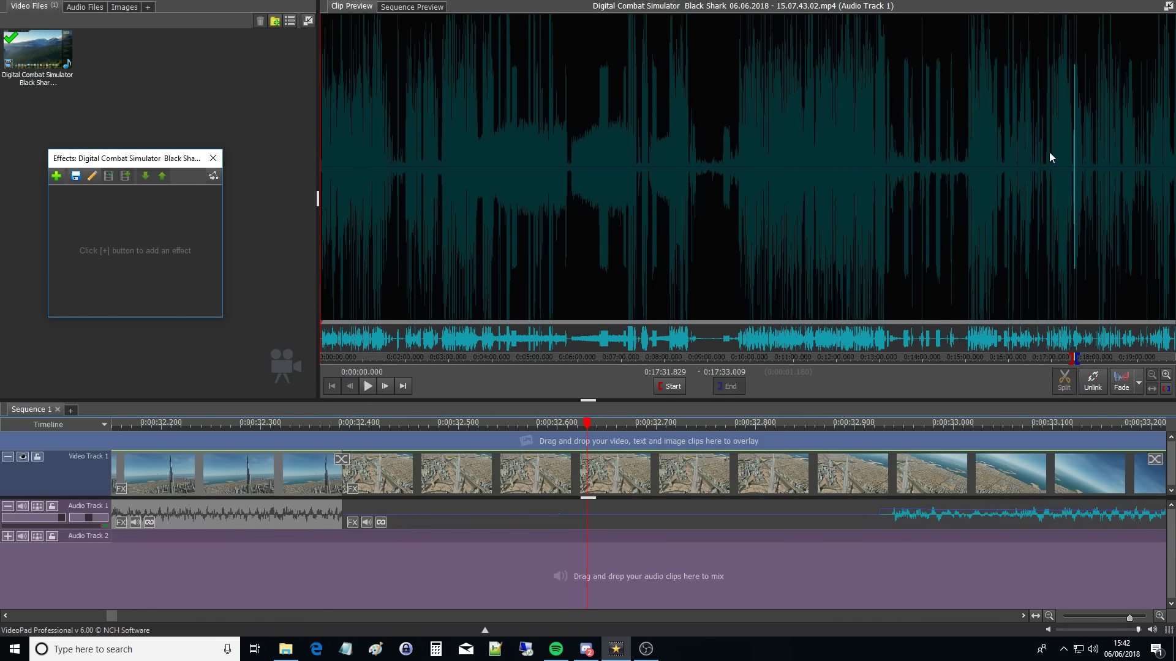
pyautogui.click(1071, 145)
pyautogui.scroll(5, 1071, 146)
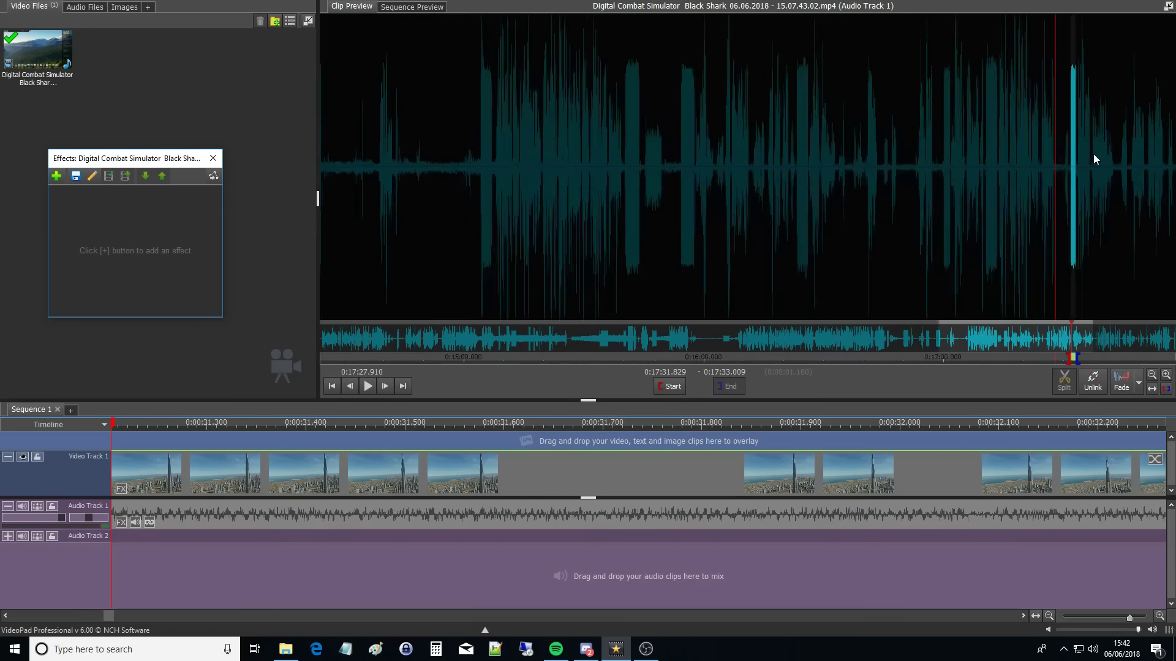
pyautogui.scroll(4, 959, 140)
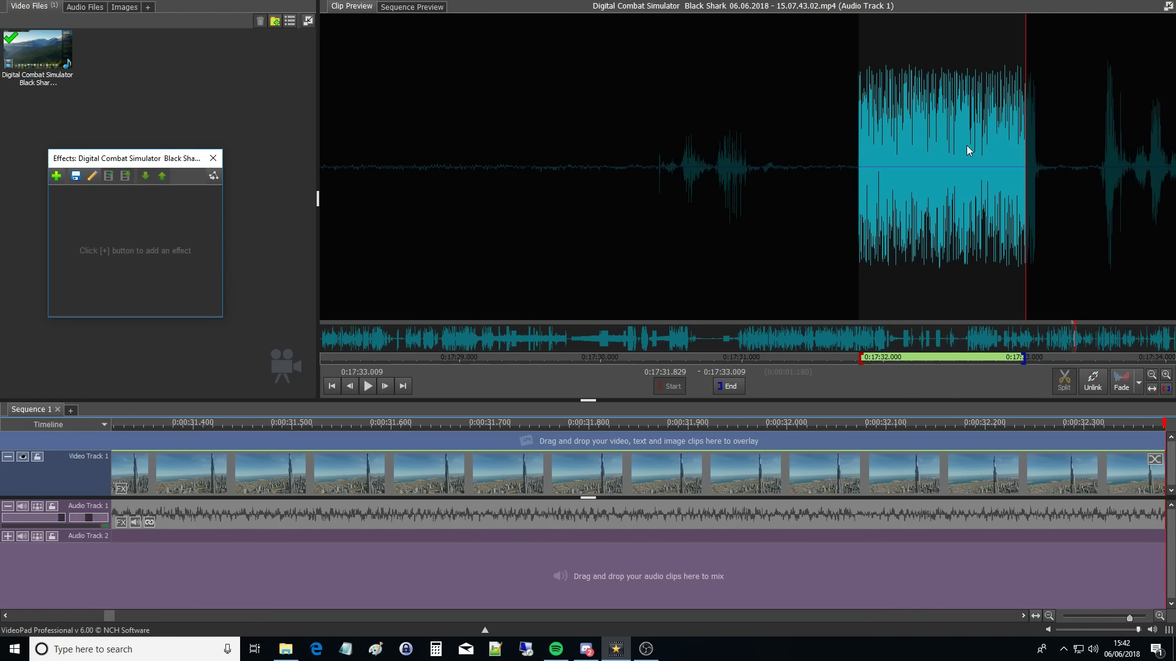
pyautogui.scroll(2, 975, 145)
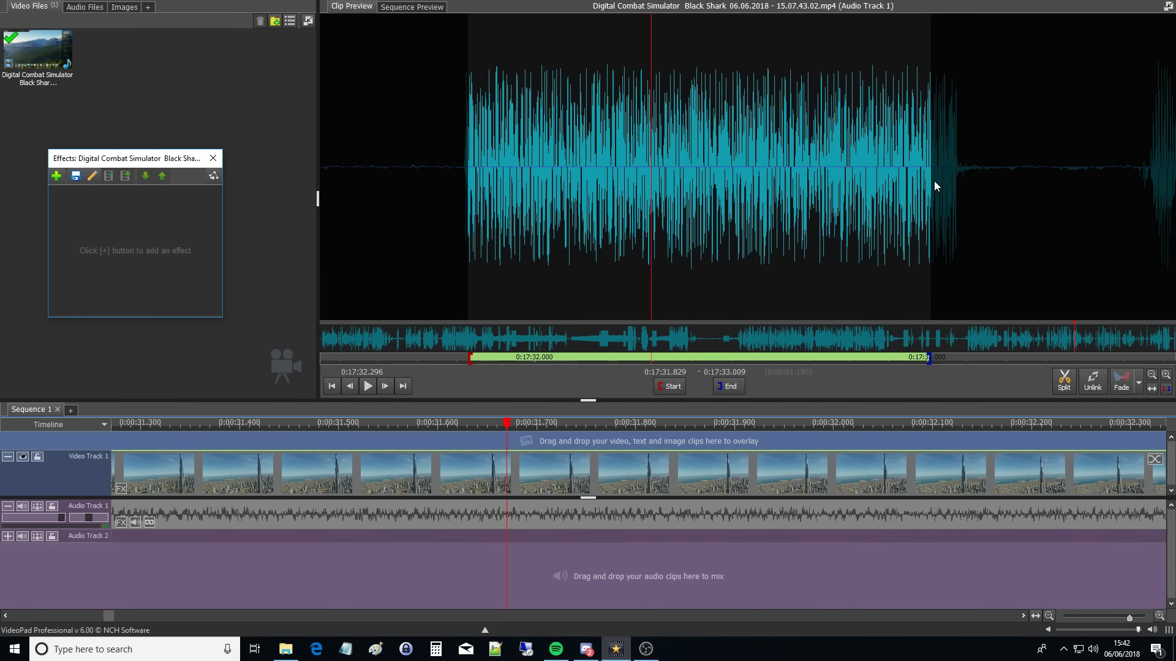
pyautogui.press('space')
pyautogui.press('space')
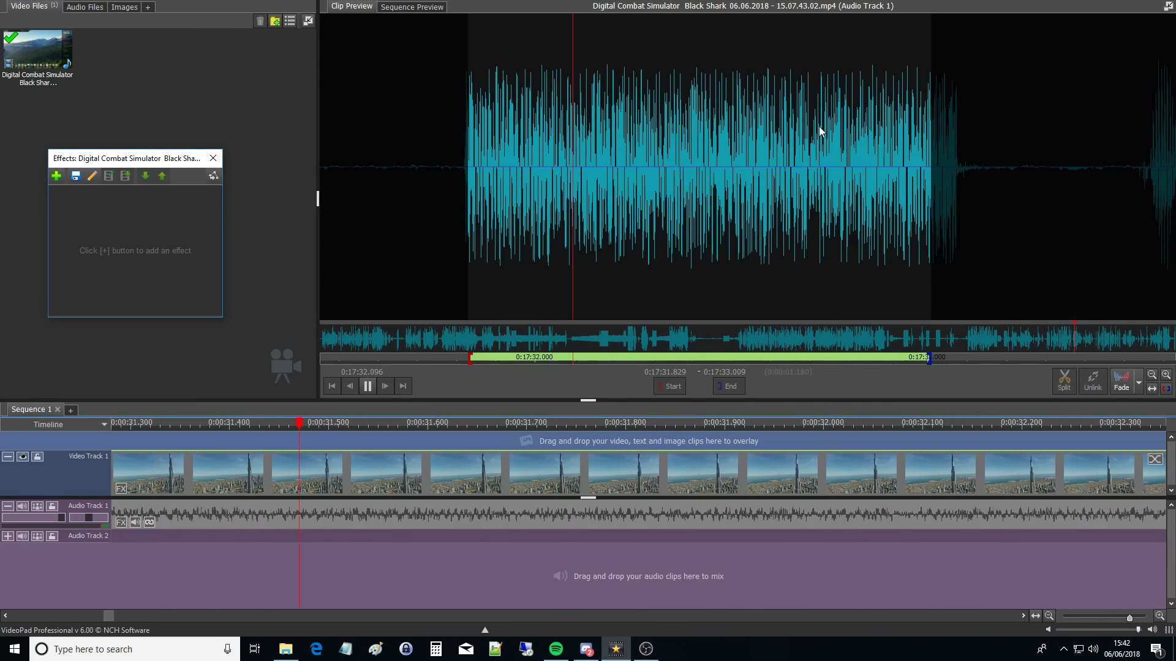
pyautogui.click(819, 129)
pyautogui.press('space')
pyautogui.click(841, 123)
pyautogui.press('space')
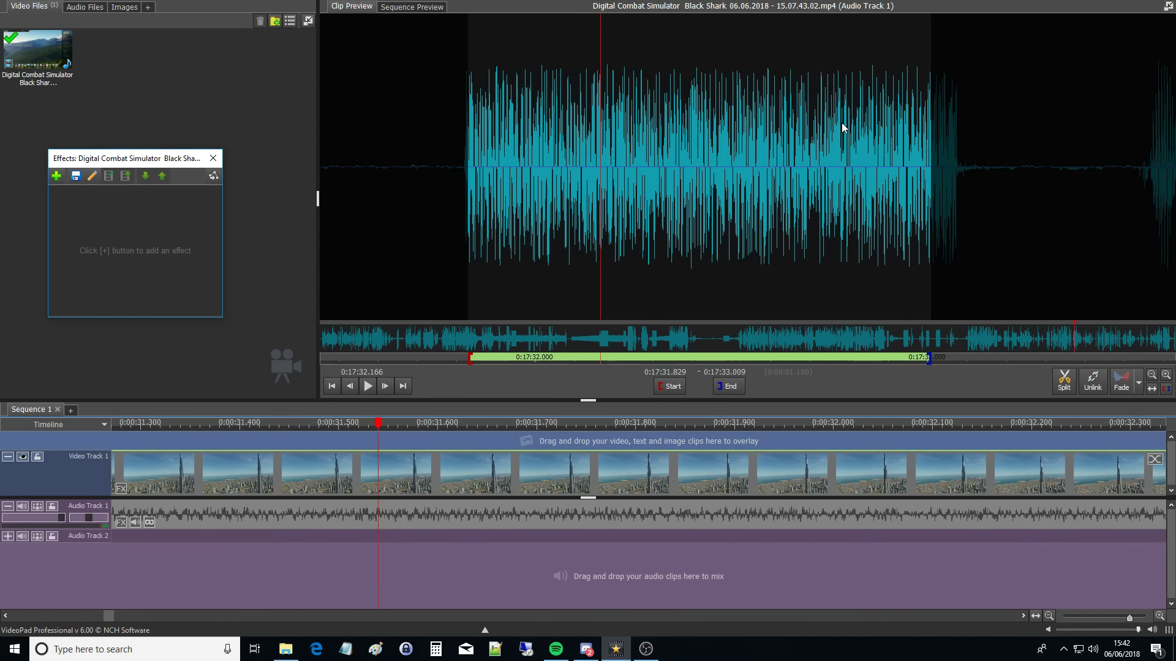
pyautogui.scroll(-2, 869, 176)
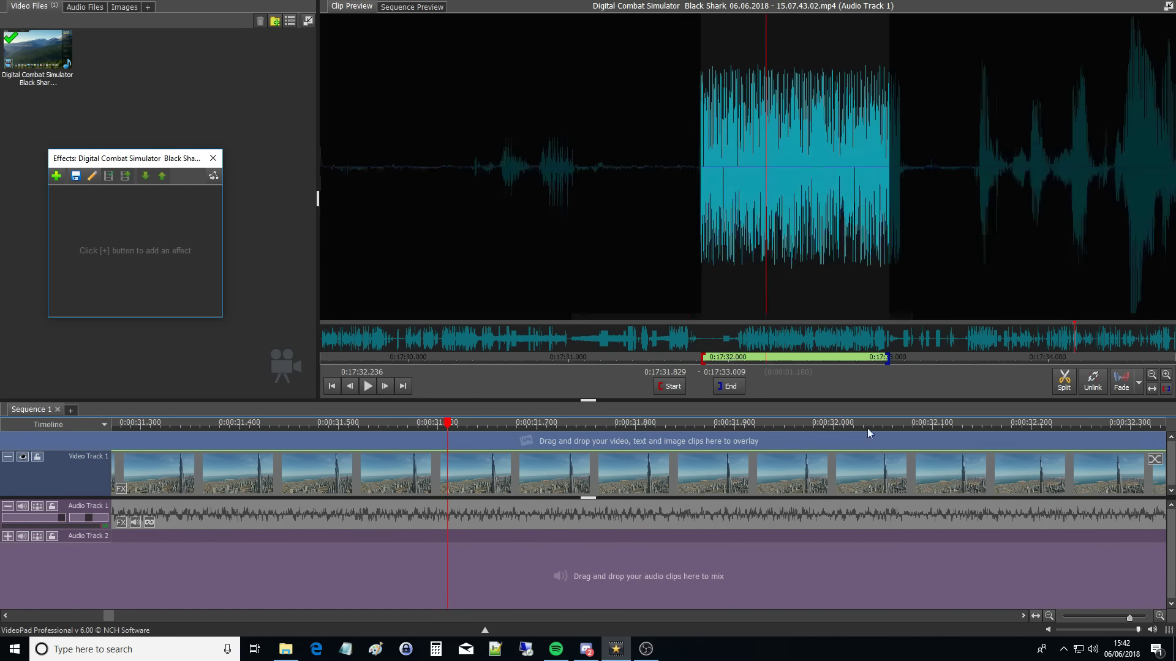
pyautogui.scroll(2, 763, 508)
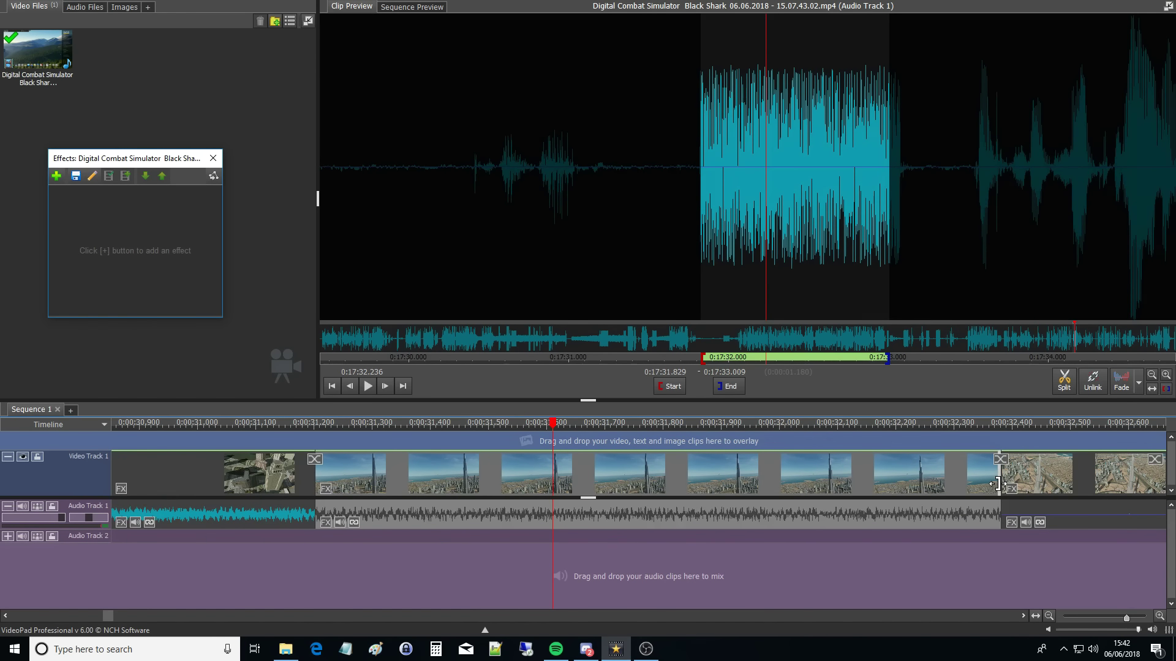
# - Shorten the end of the tall skyscraper clip to about 0:00:32.3 on the timeline and replay the cut
pyautogui.moveTo(998, 484); pyautogui.dragTo(893, 485)
pyautogui.press('space')
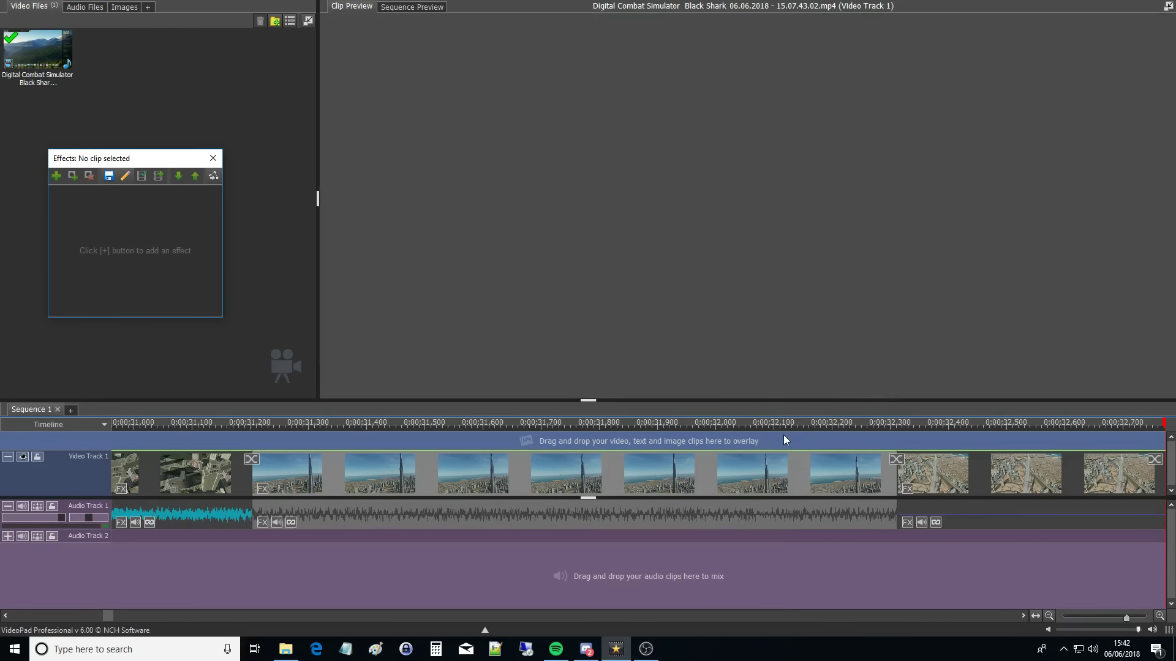
pyautogui.click(784, 435)
pyautogui.press('space')
pyautogui.click(746, 435)
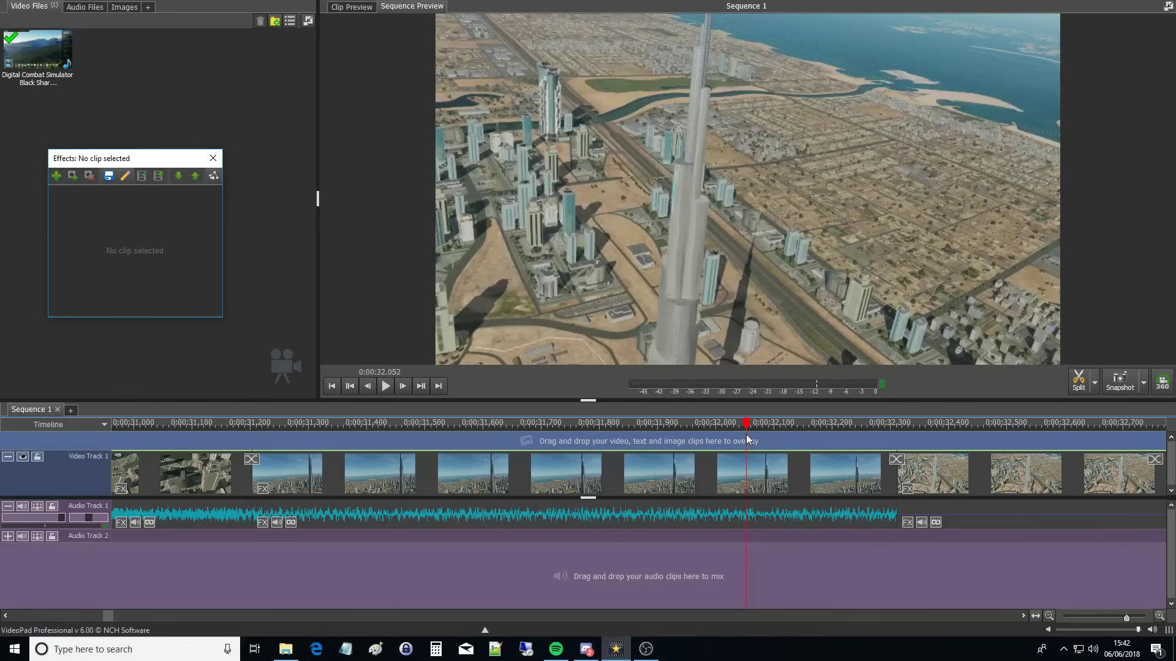
pyautogui.press('space')
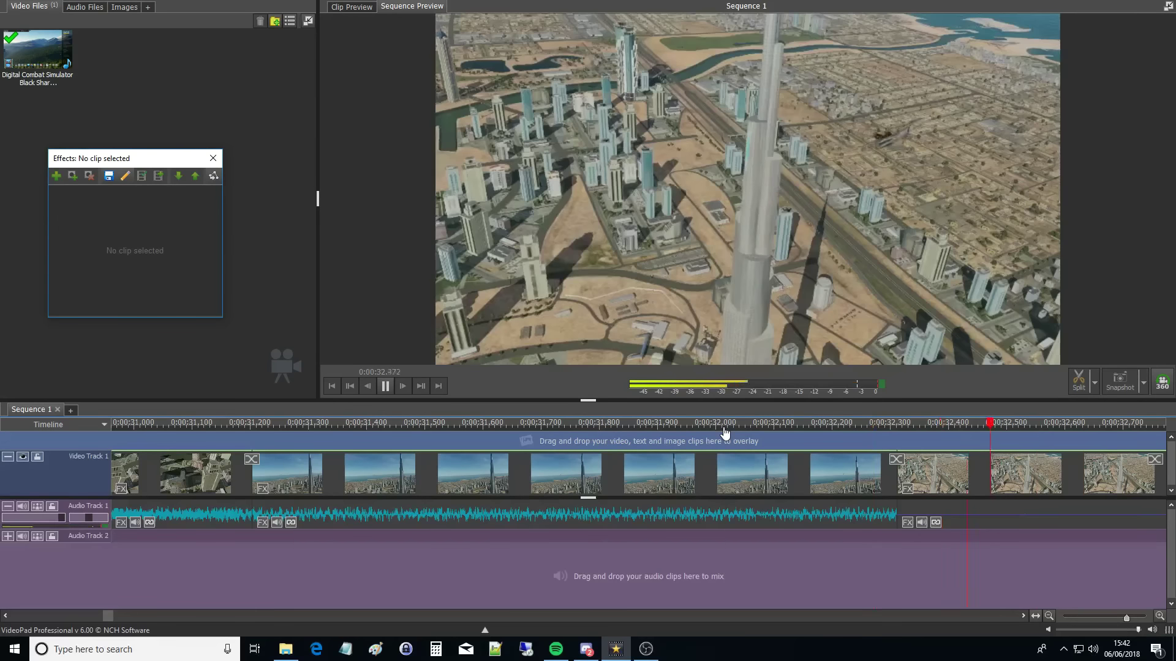
pyautogui.press('space')
# - Trim a tiny bit more off the skyscraper clip's end and play on through the remaining clips
pyautogui.scroll(3, 689, 488)
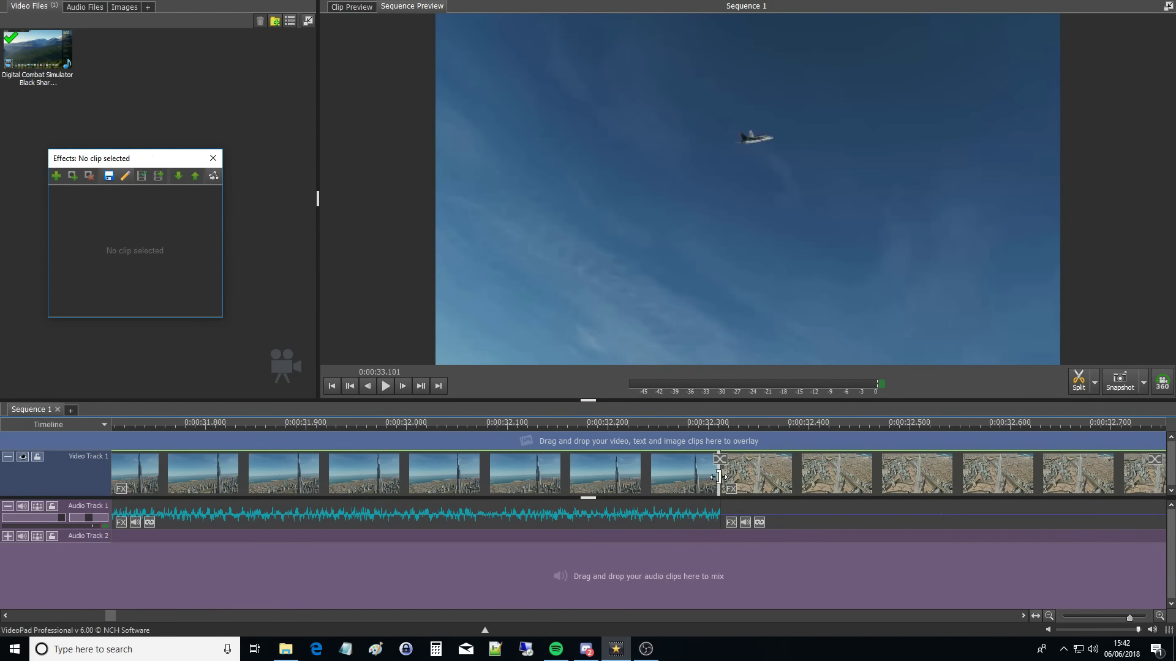
pyautogui.moveTo(718, 477); pyautogui.dragTo(710, 477)
pyautogui.click(615, 439)
pyautogui.press('space')
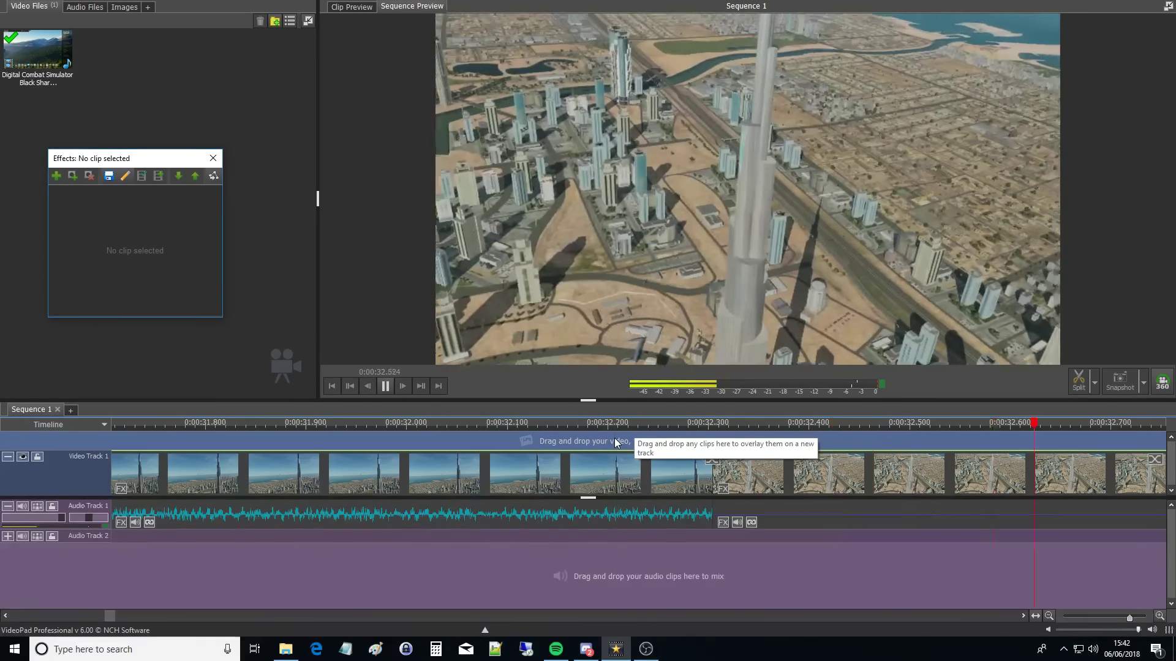
pyautogui.scroll(-3, 616, 465)
pyautogui.press('space')
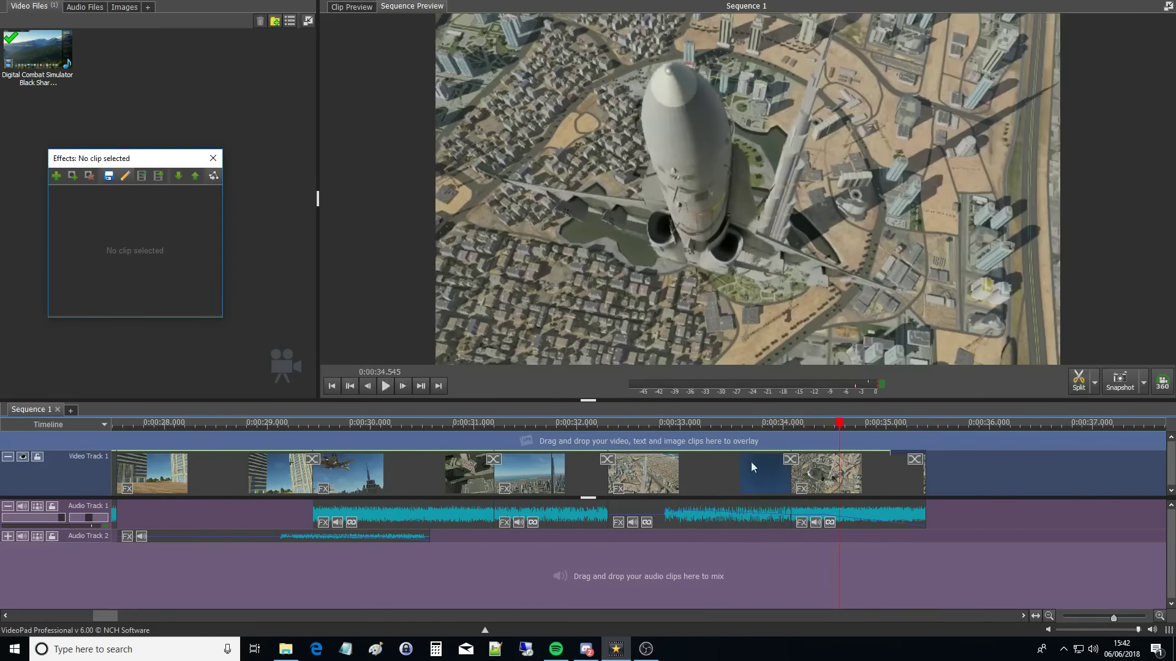
# - Shorten the ends of the second and third clips so their cuts fall at about 0:00:03.3 and 0:00:05
pyautogui.scroll(-3, 752, 468)
pyautogui.moveTo(117, 618); pyautogui.dragTo(38, 617)
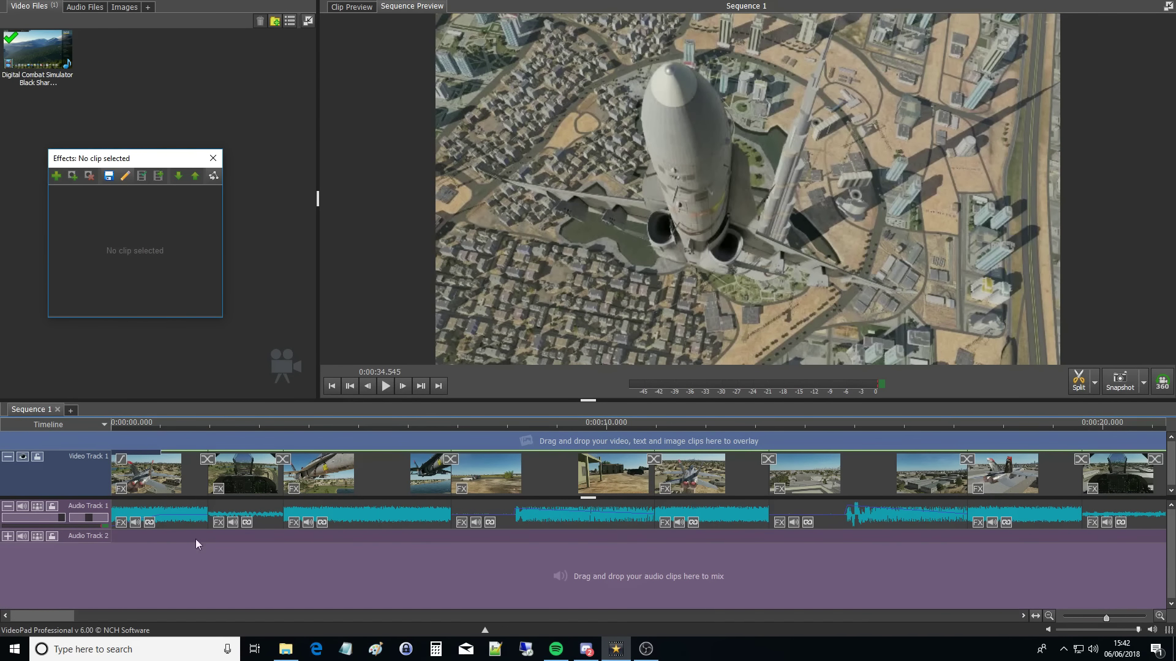
pyautogui.moveTo(446, 475); pyautogui.dragTo(360, 490)
pyautogui.moveTo(283, 483); pyautogui.dragTo(275, 475)
# - Trim the ends of the fourth, fifth and sixth clips, ending the fifth at 0:14:22.177 and the sixth at 0:15:06.546
pyautogui.moveTo(562, 475); pyautogui.dragTo(549, 475)
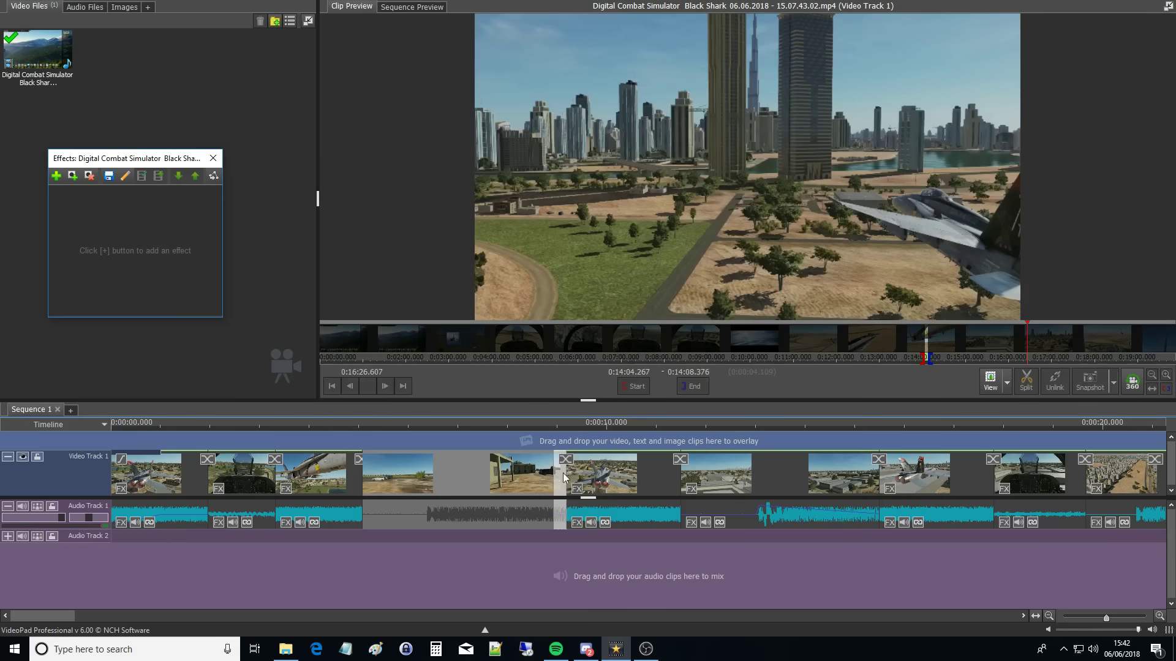
pyautogui.moveTo(665, 476); pyautogui.dragTo(648, 479)
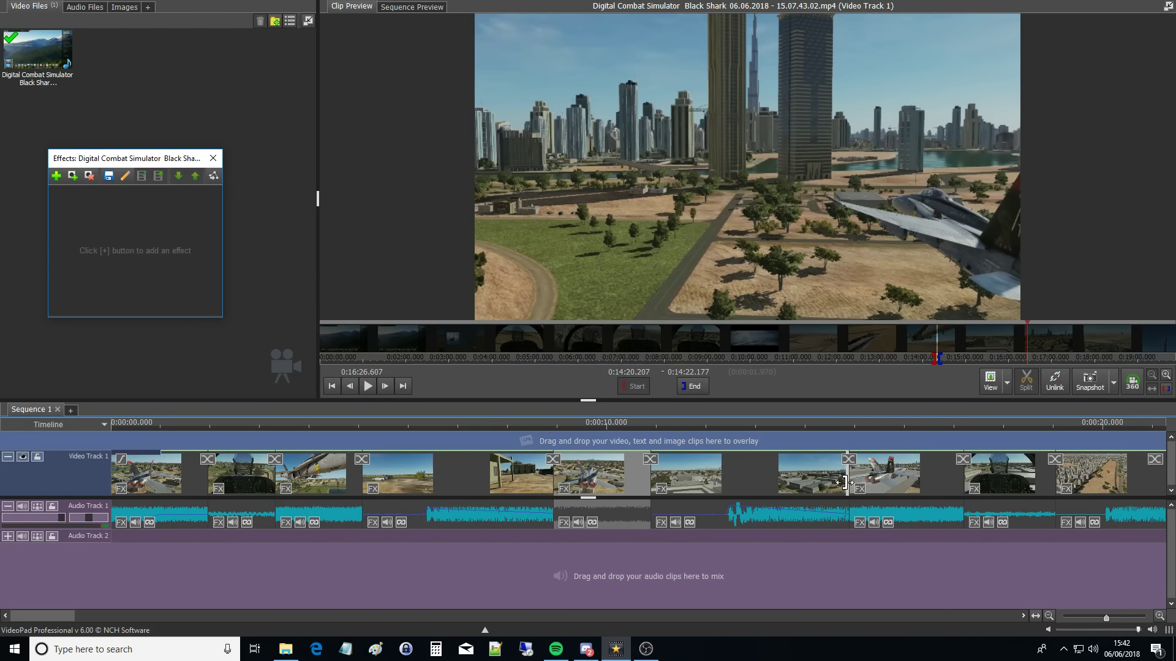
pyautogui.moveTo(846, 482); pyautogui.dragTo(834, 482)
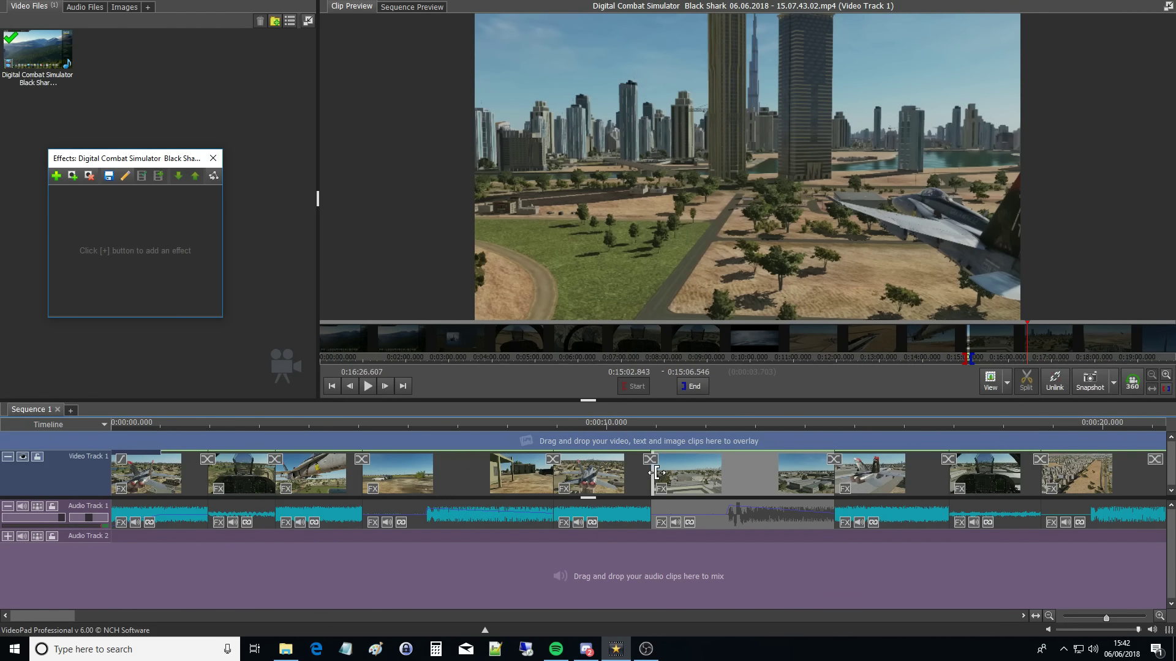
# - Trim the start of the selected seventh clip on the video track so its source start is 0:15:03.028
pyautogui.moveTo(657, 472); pyautogui.dragTo(665, 473)
pyautogui.scroll(-3, 523, 505)
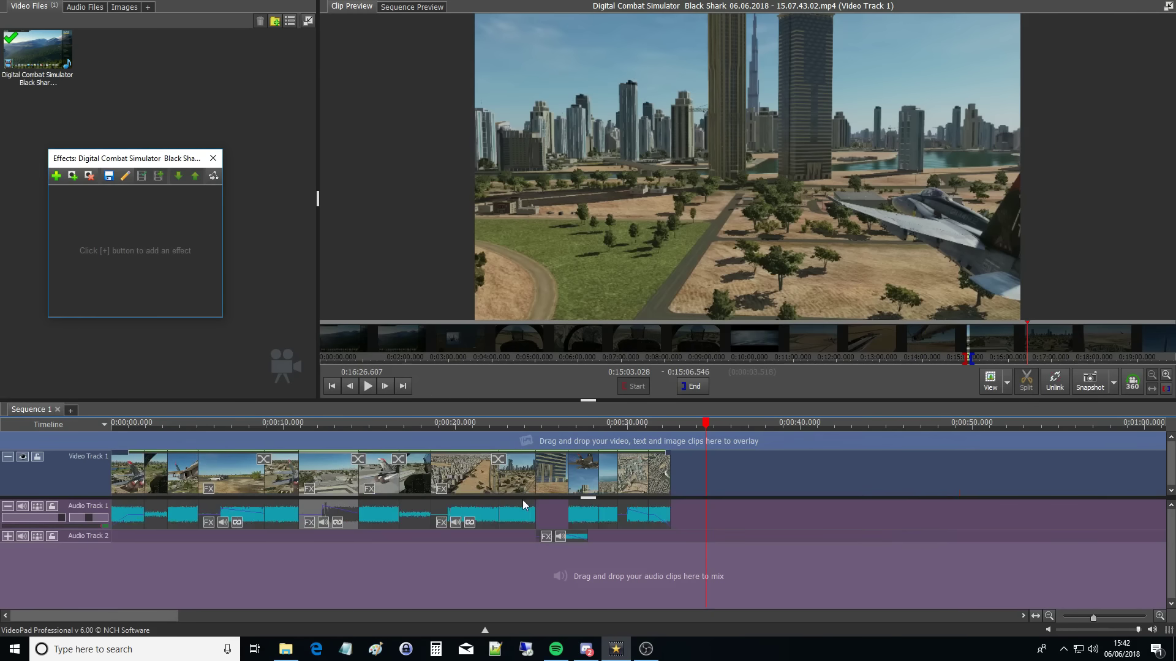
pyautogui.scroll(3, 664, 490)
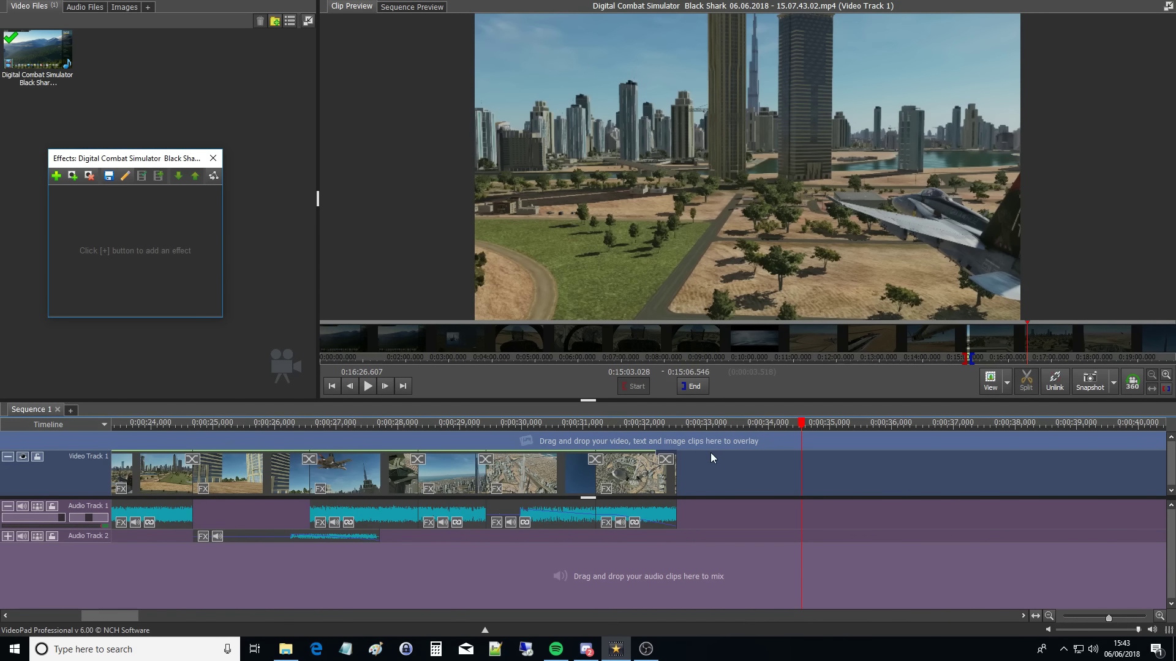
pyautogui.scroll(-2, 847, 451)
pyautogui.scroll(2, 117, 491)
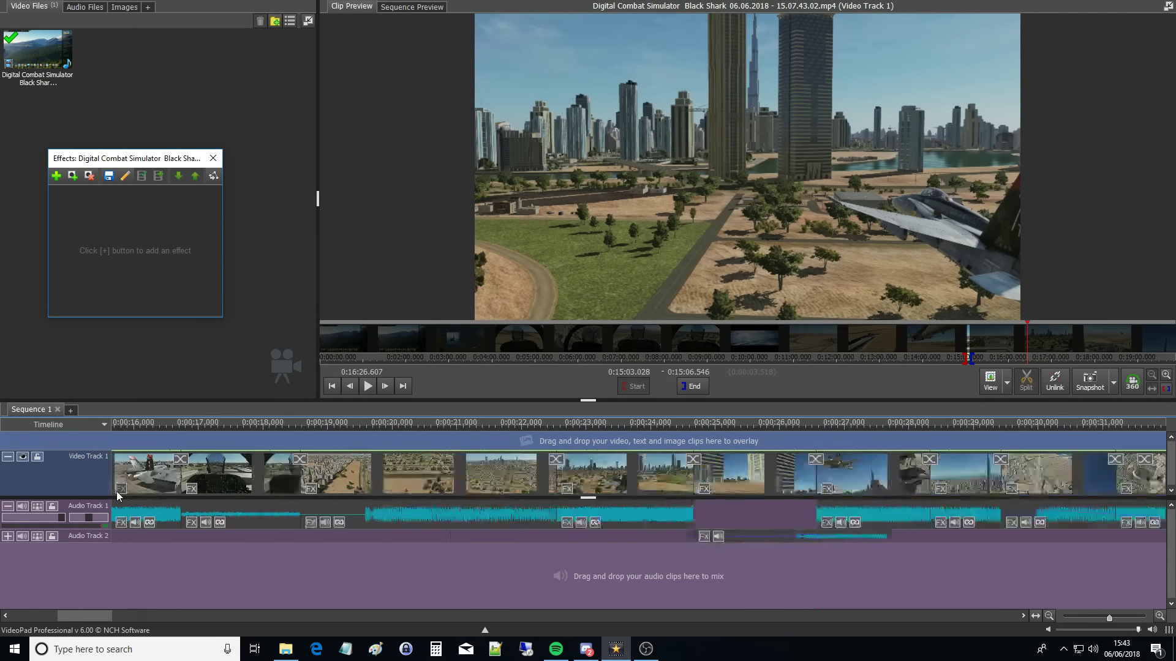
pyautogui.scroll(2, 122, 493)
# - Shorten the desert housing clip to end at about 0:00:22 on the timeline and the following skyline clip to end at source time 0:16:25.330
pyautogui.click(609, 424)
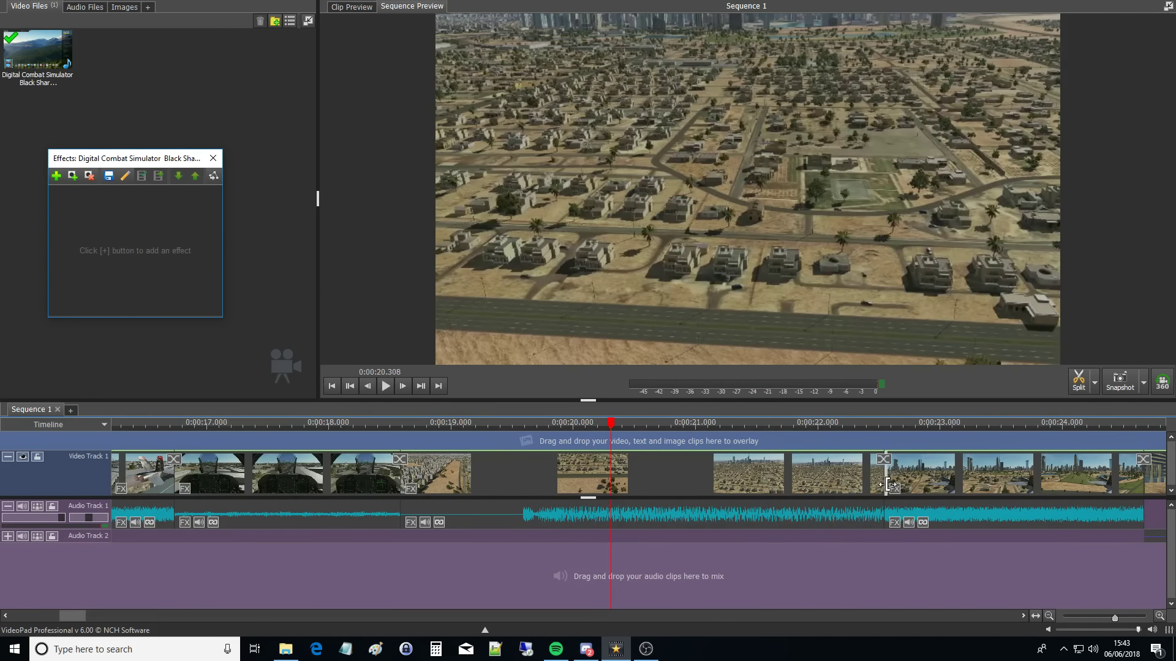
pyautogui.moveTo(887, 485); pyautogui.dragTo(803, 490)
pyautogui.moveTo(1071, 480); pyautogui.dragTo(1042, 482)
pyautogui.scroll(-3, 806, 523)
pyautogui.scroll(2, 806, 524)
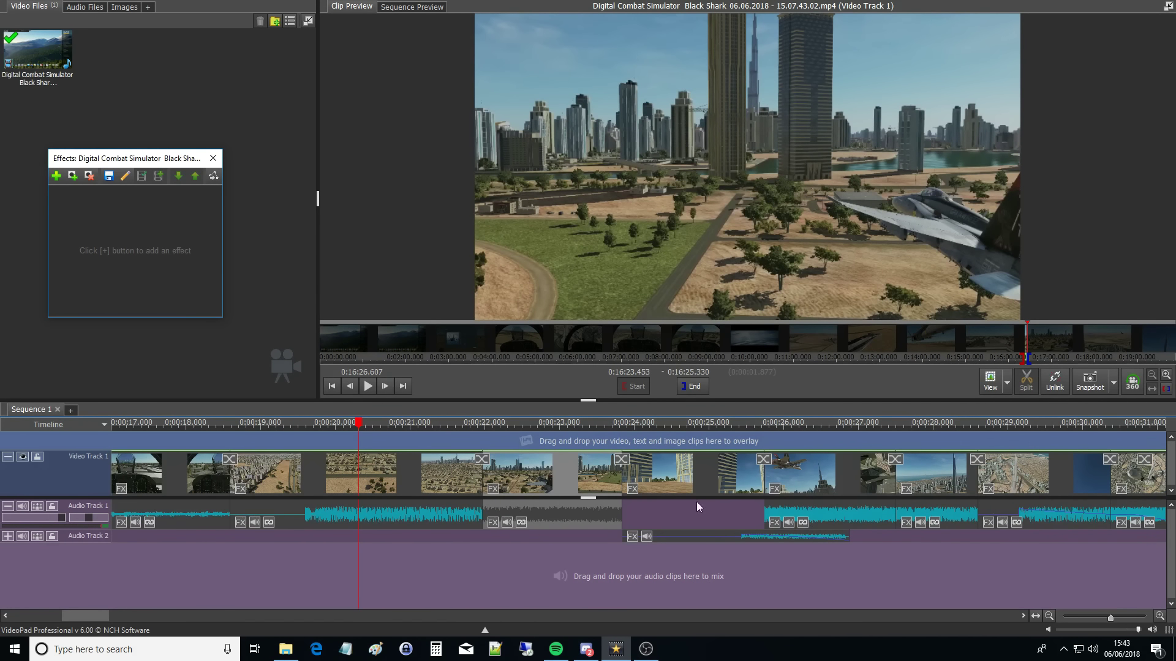
pyautogui.scroll(-1, 840, 483)
# - Play the sequence from the desert housing clip to the last clip to check the cuts
pyautogui.press('space')
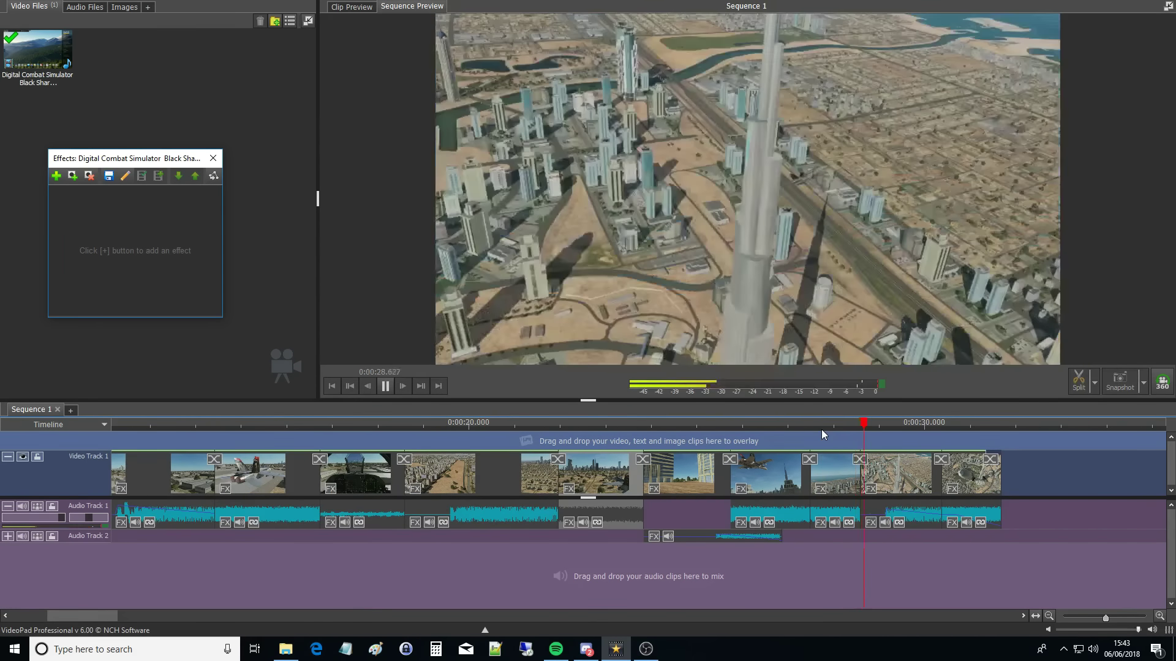
pyautogui.click(769, 432)
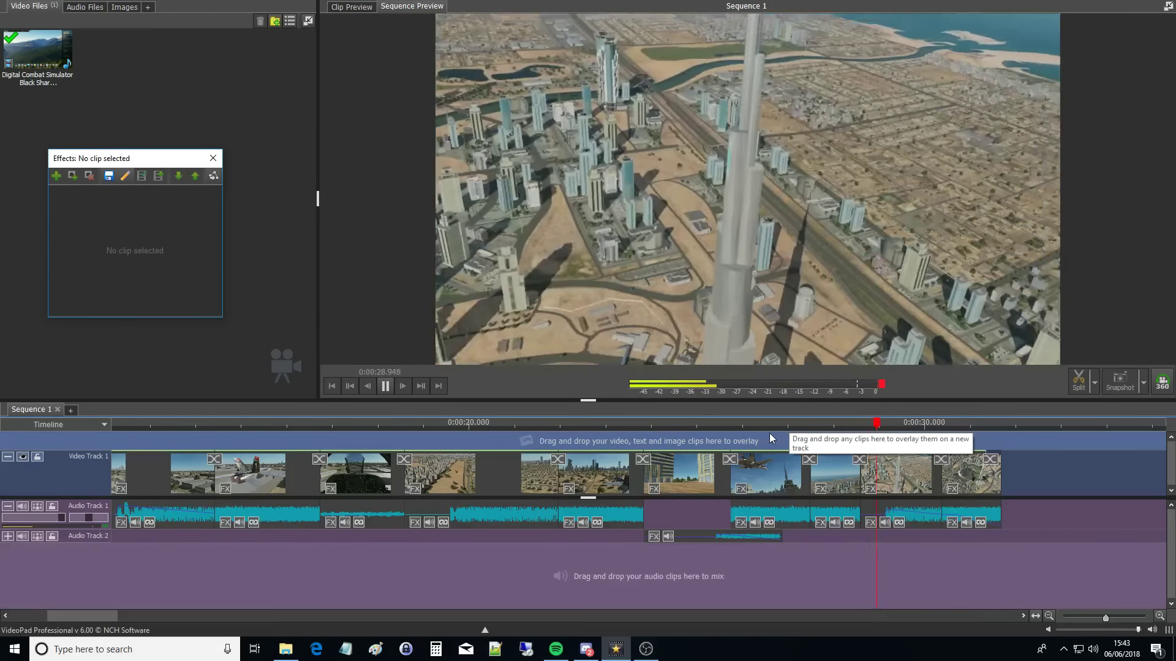
pyautogui.click(761, 436)
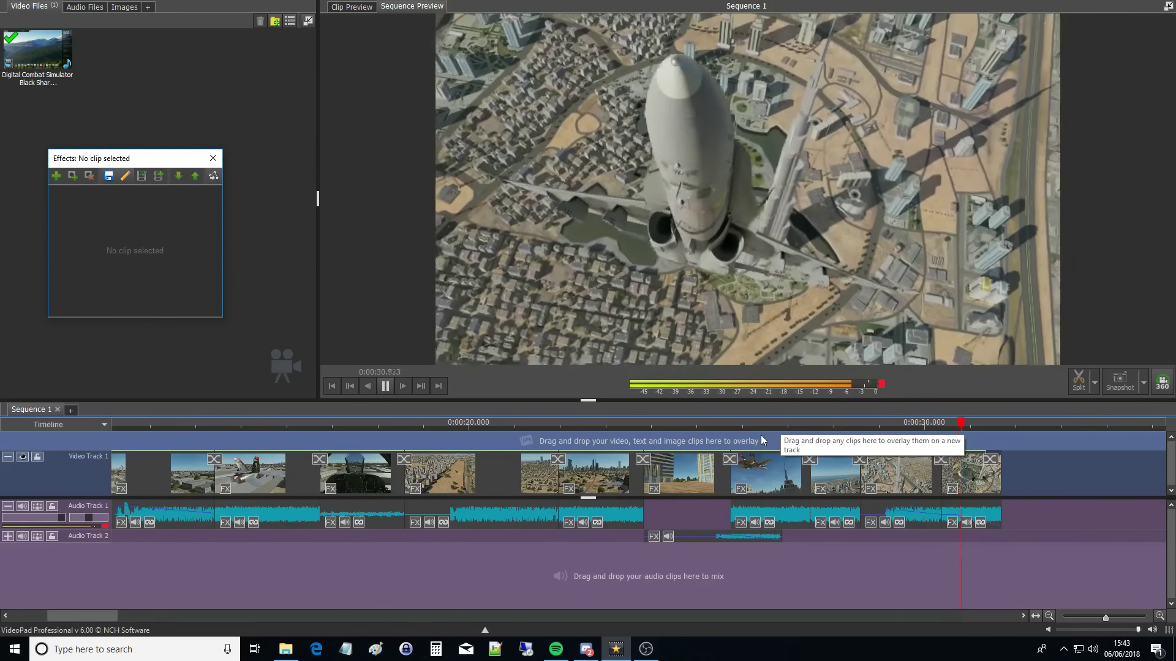
pyautogui.press('space')
# - Delete the short clip of the distant jet beside the tall skyscraper at about 0:00:28, including its audio
pyautogui.scroll(3, 859, 476)
pyautogui.click(860, 476)
pyautogui.scroll(3, 860, 476)
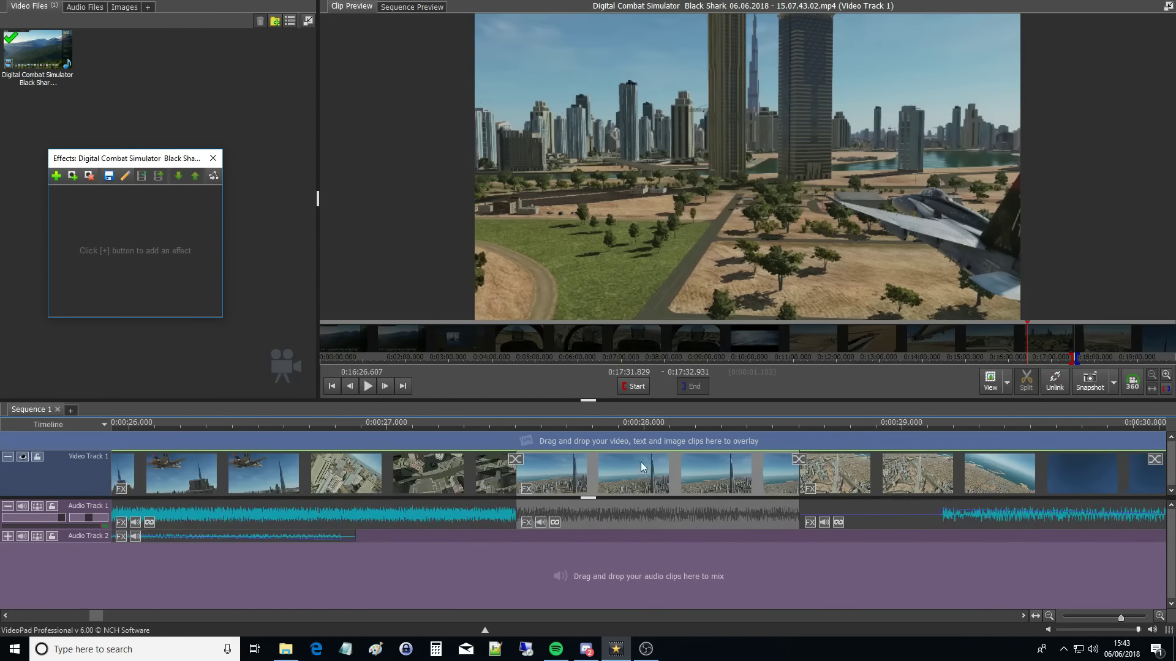
pyautogui.click(640, 436)
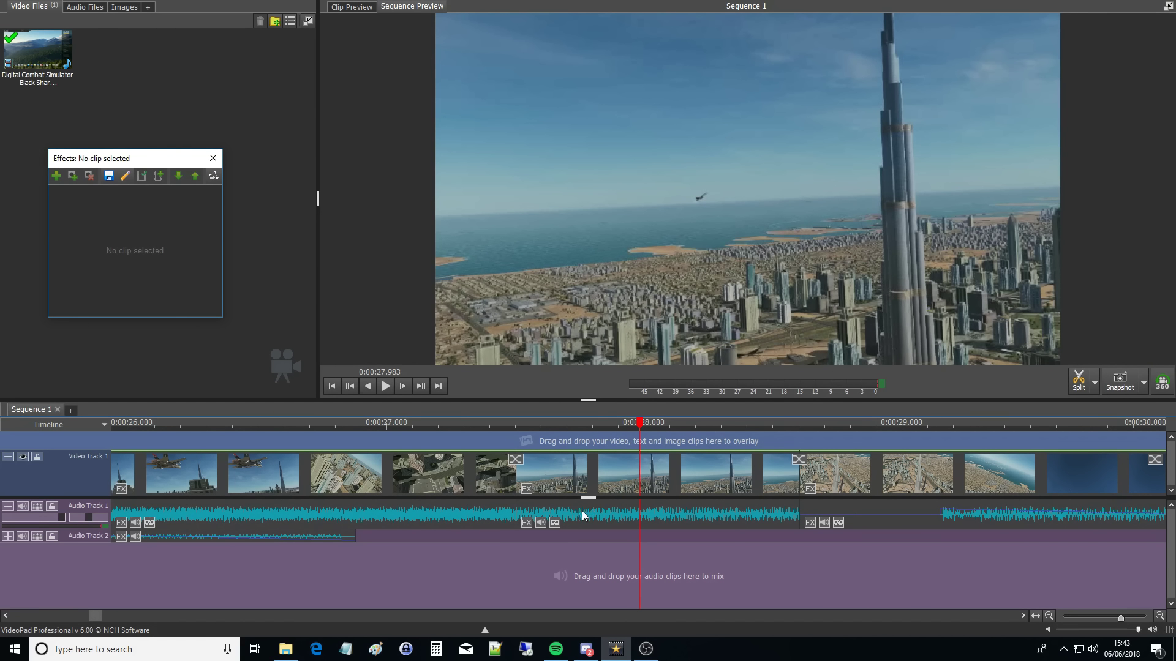
pyautogui.click(582, 516)
pyautogui.press('Delete')
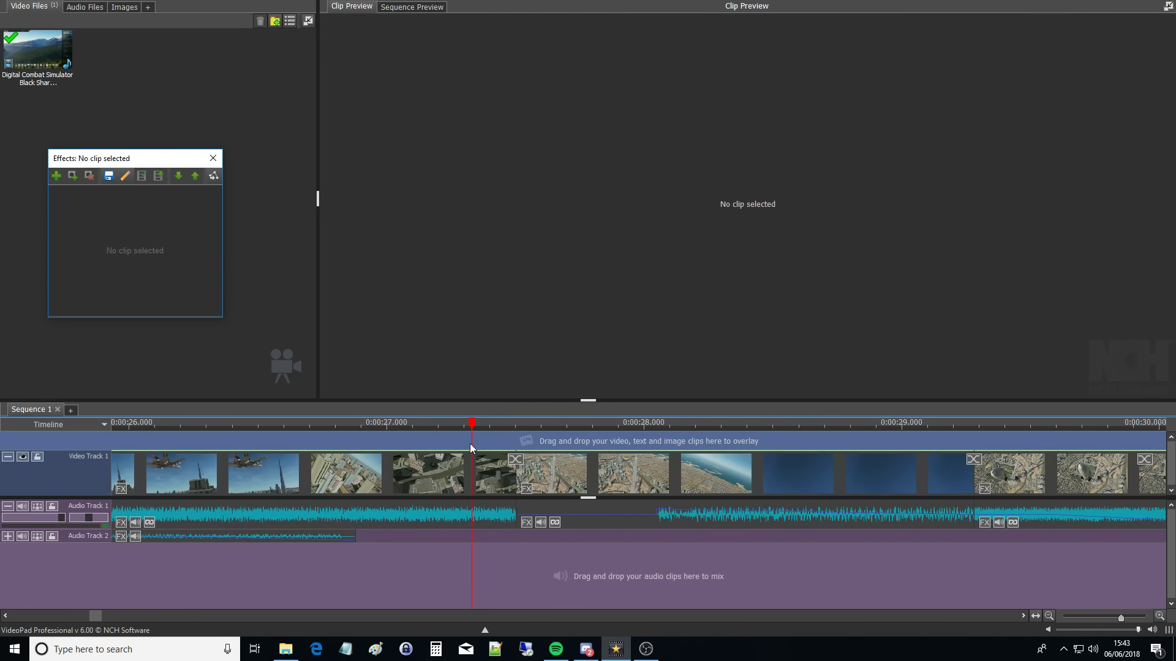
# - Play across the closed gap to the final clip, stop, and return to the start of the sequence
pyautogui.press('space')
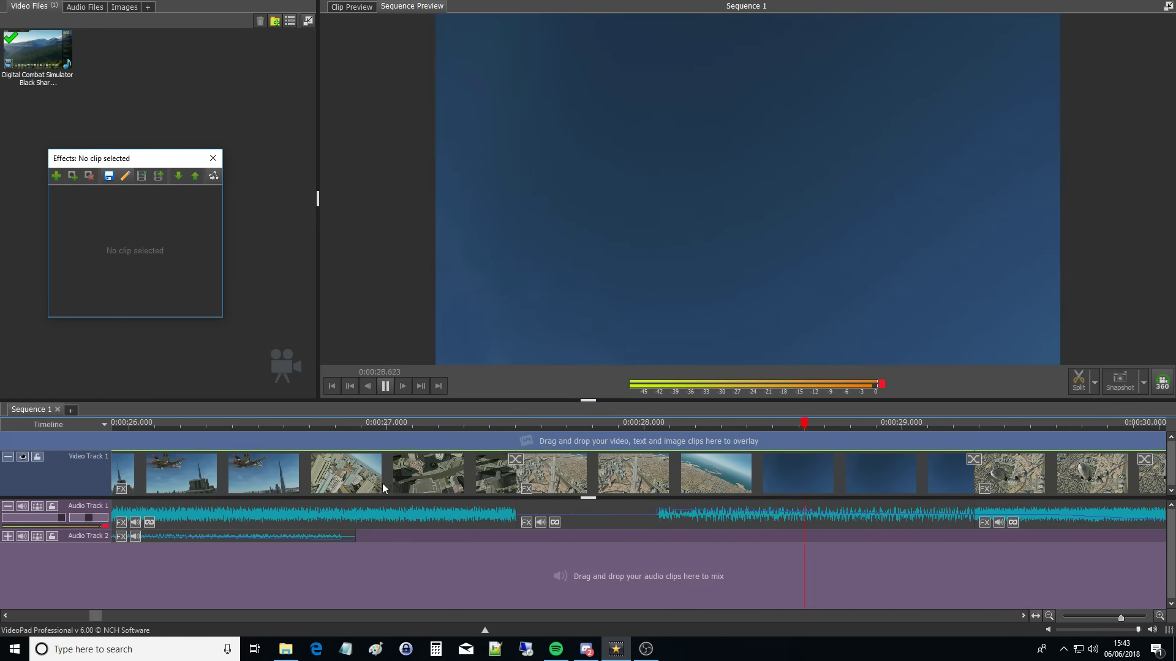
pyautogui.scroll(-3, 383, 488)
pyautogui.press('space')
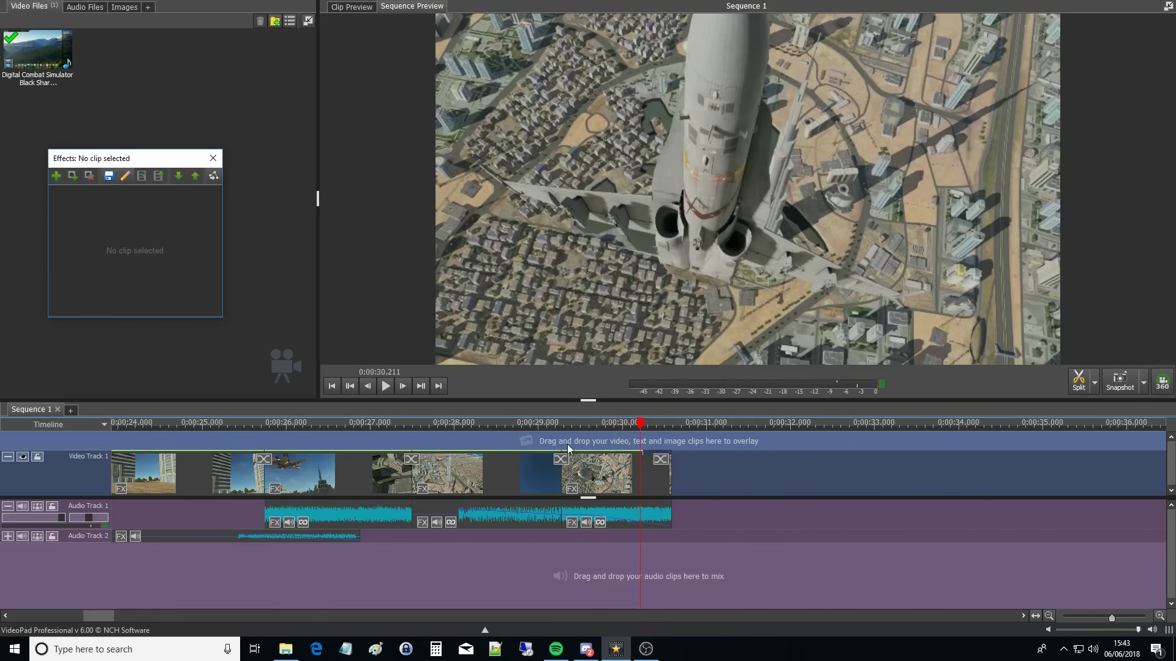
pyautogui.scroll(-2, 738, 494)
pyautogui.scroll(-3, 773, 493)
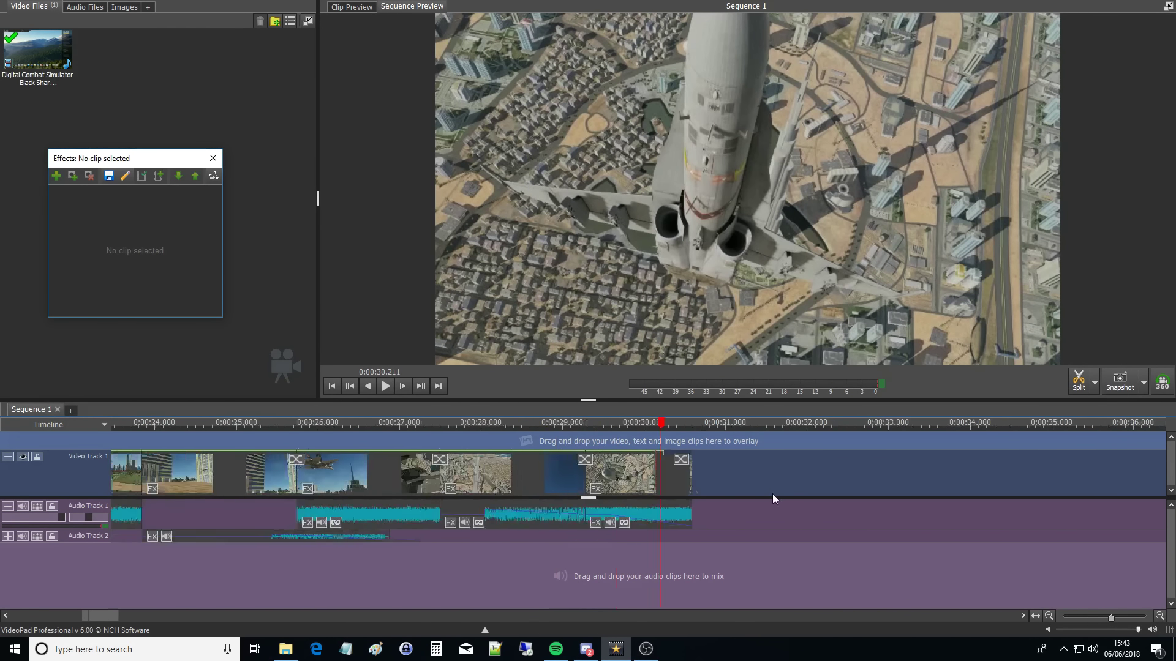
pyautogui.scroll(-2, 777, 499)
pyautogui.click(343, 388)
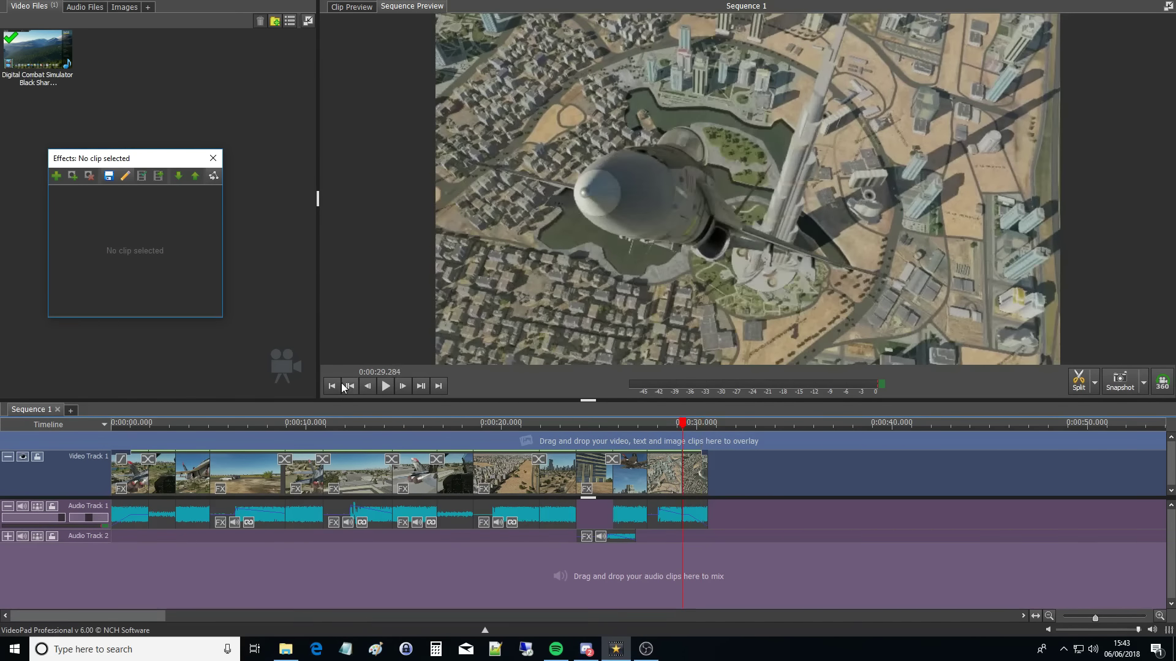
pyautogui.click(331, 385)
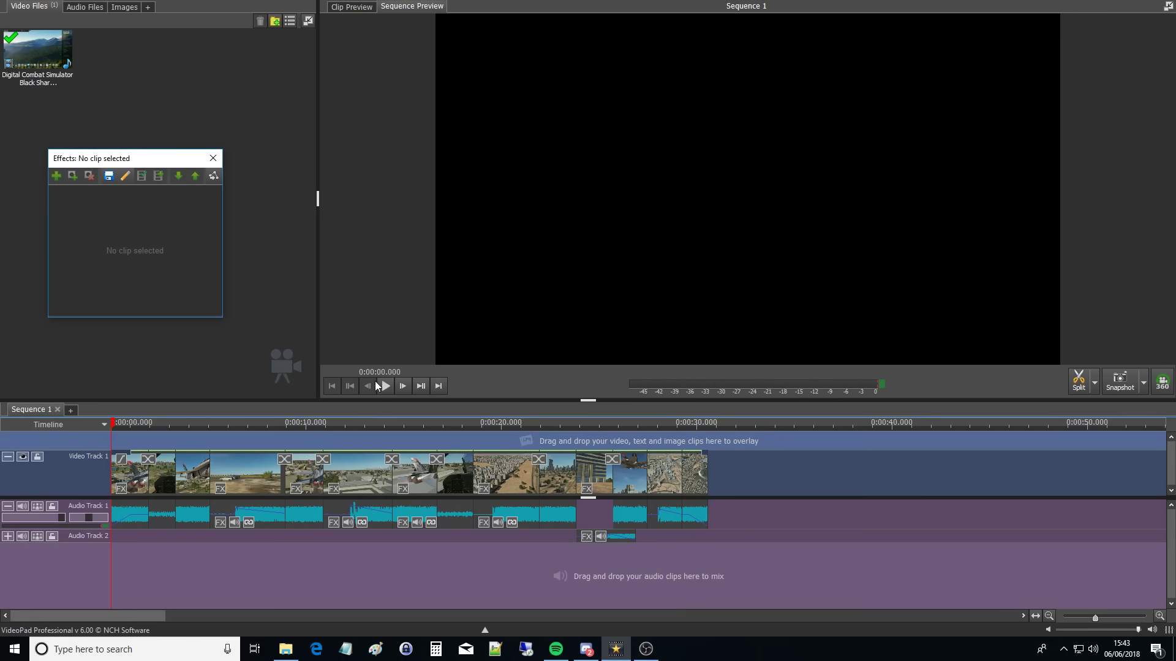
# - Open the export settings for saving the sequence as a video file
pyautogui.click(347, 443)
pyautogui.click(101, 0)
pyautogui.click(117, 6)
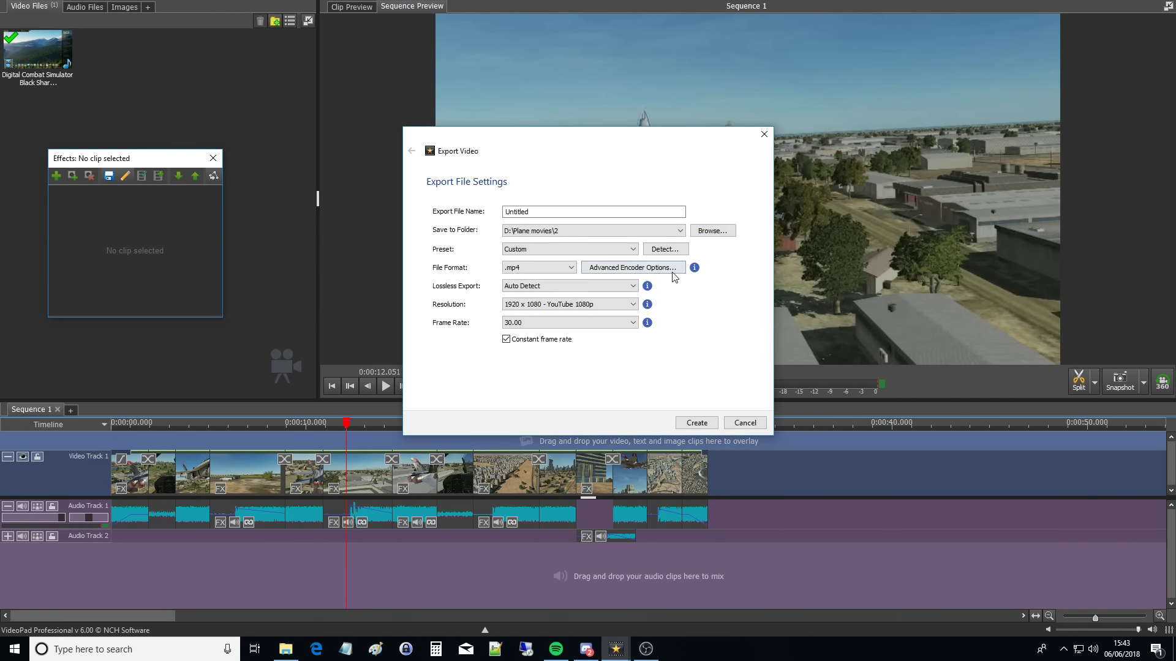
# - Set the video bitrate to 10000 kbps in the MP4 encoding settings and reopen the list of bitrate choices
pyautogui.click(665, 267)
pyautogui.click(698, 255)
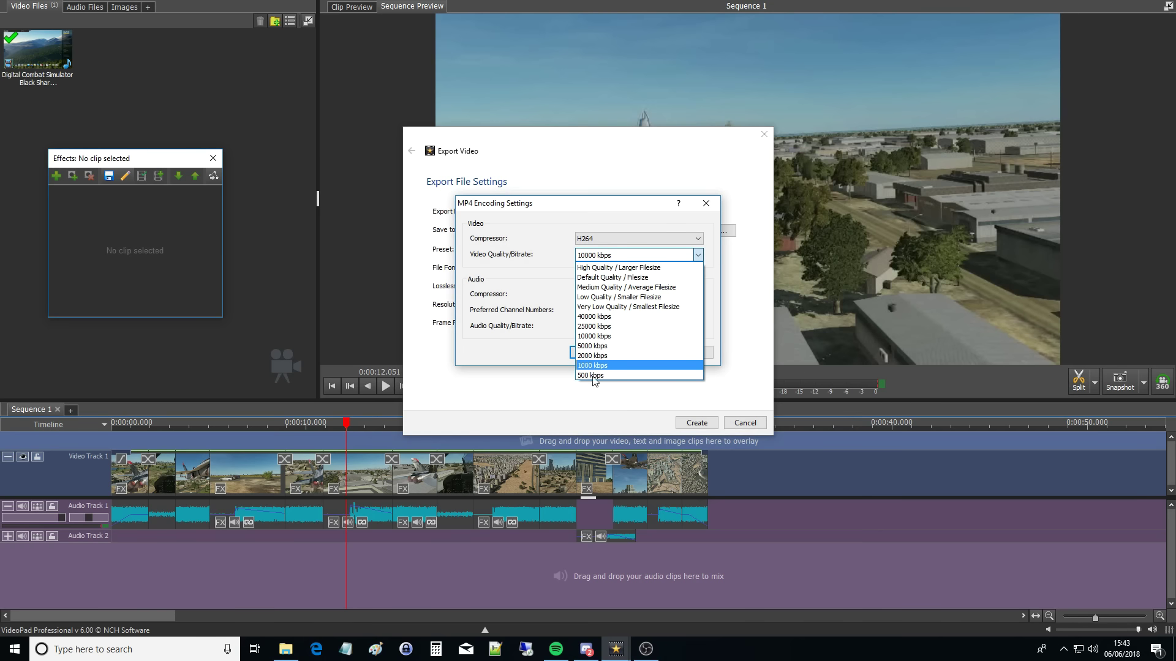
pyautogui.click(607, 335)
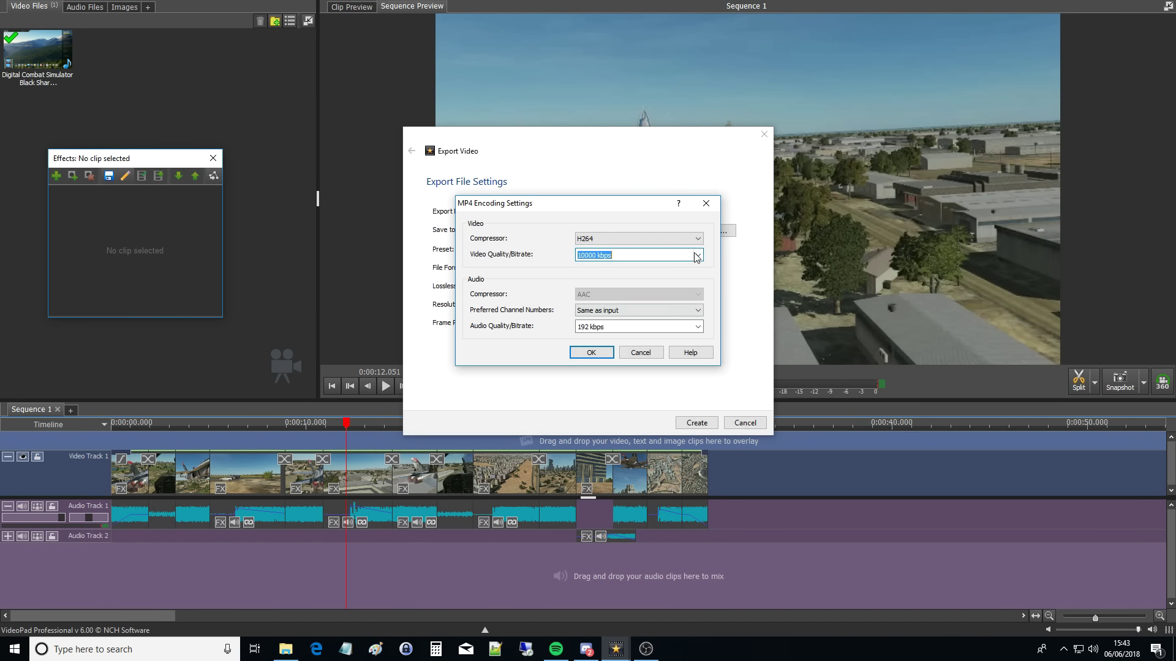
pyautogui.click(698, 255)
pyautogui.click(597, 336)
pyautogui.click(698, 254)
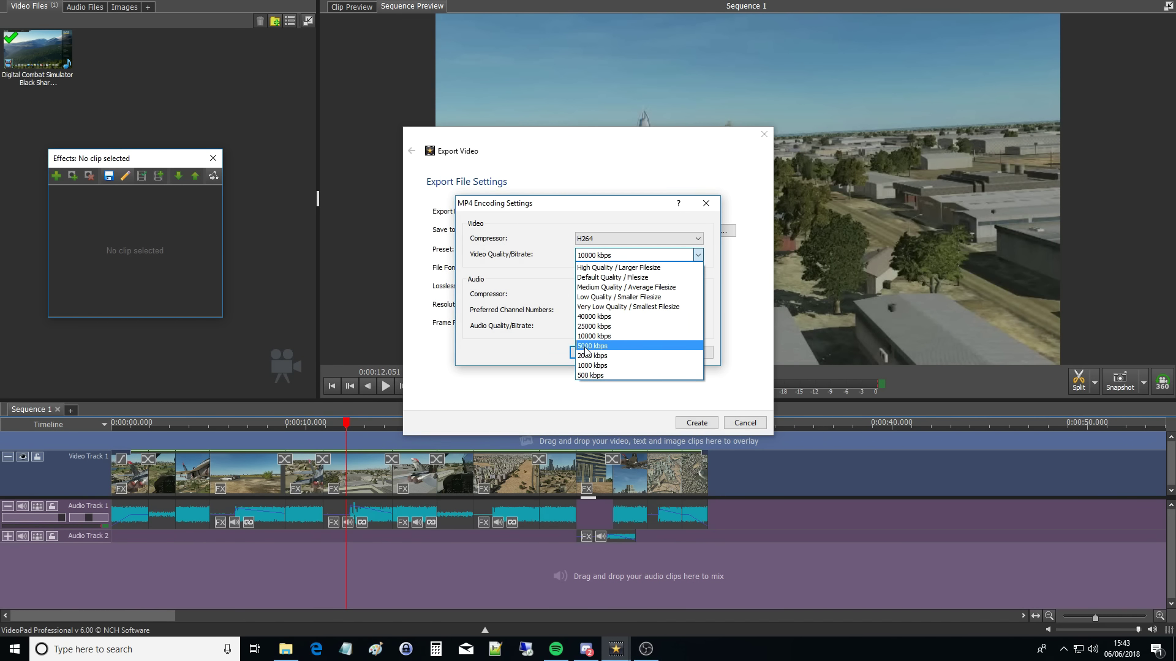